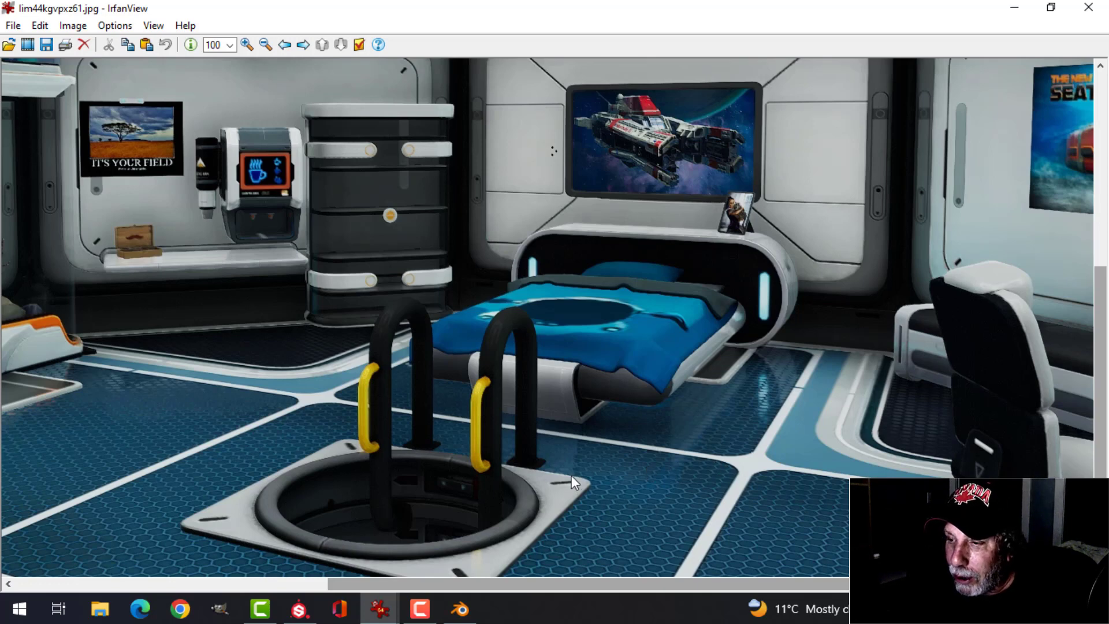
Add a mesh plane at the origin and scale its geometry in Edit Mode to about twice its size
left_click_drag(1104, 342, 1105, 401)
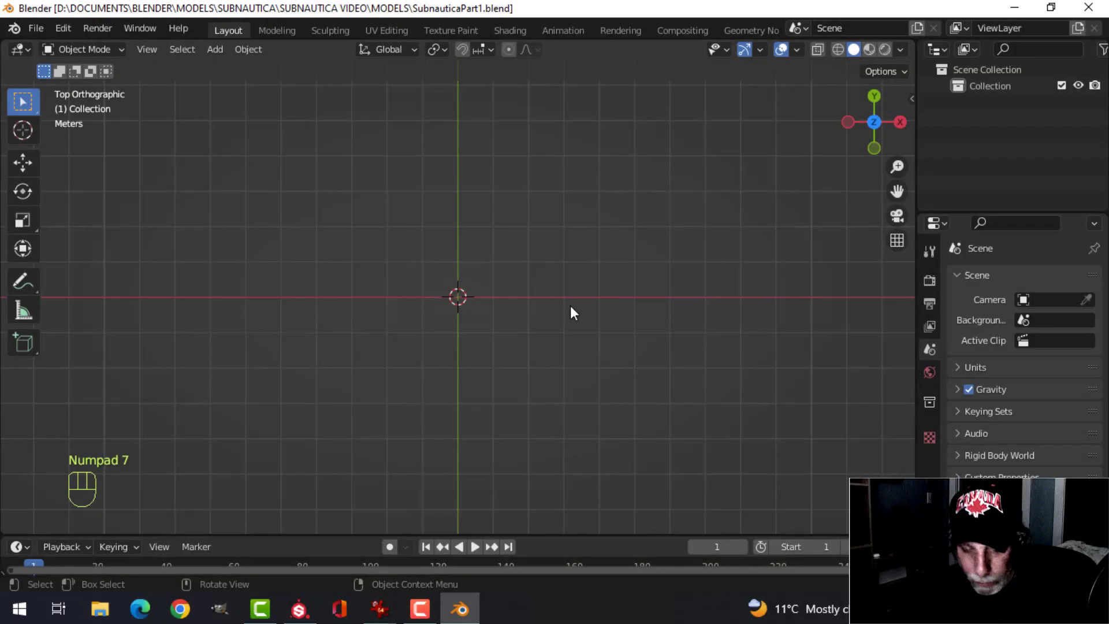
key("shift+a")
mouse_move(580, 259)
left_click(642, 259)
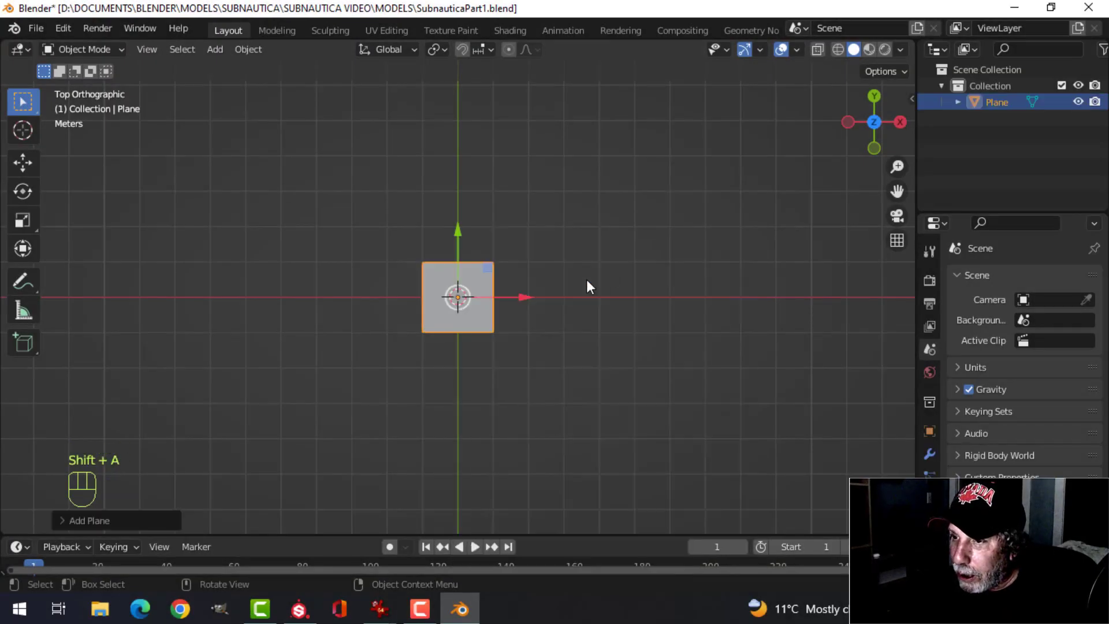
key("Tab")
key("s")
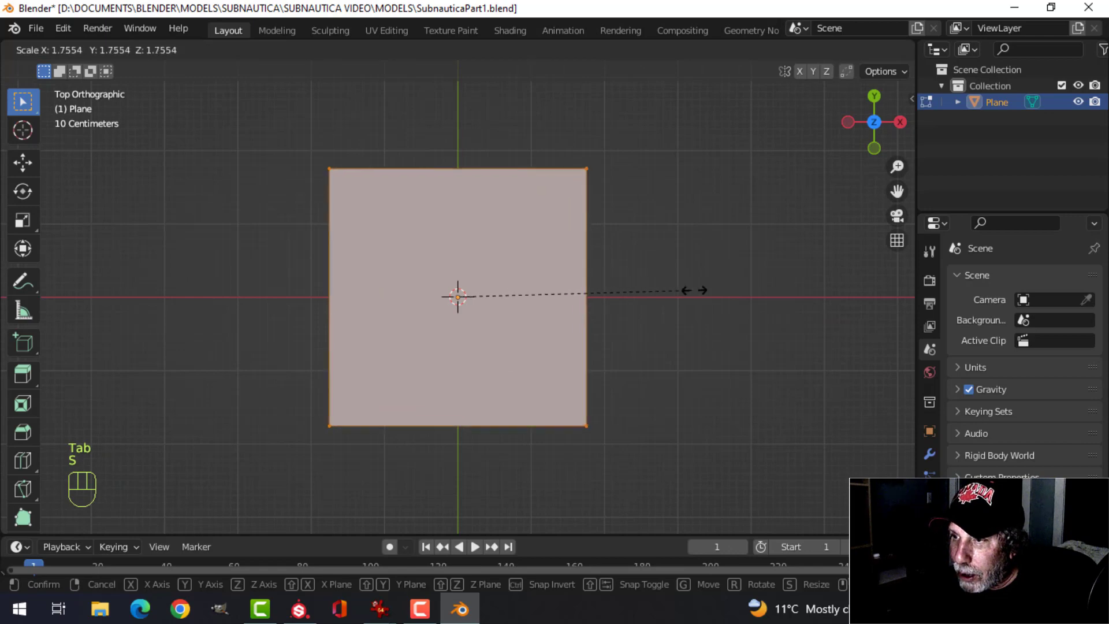
left_click(636, 291)
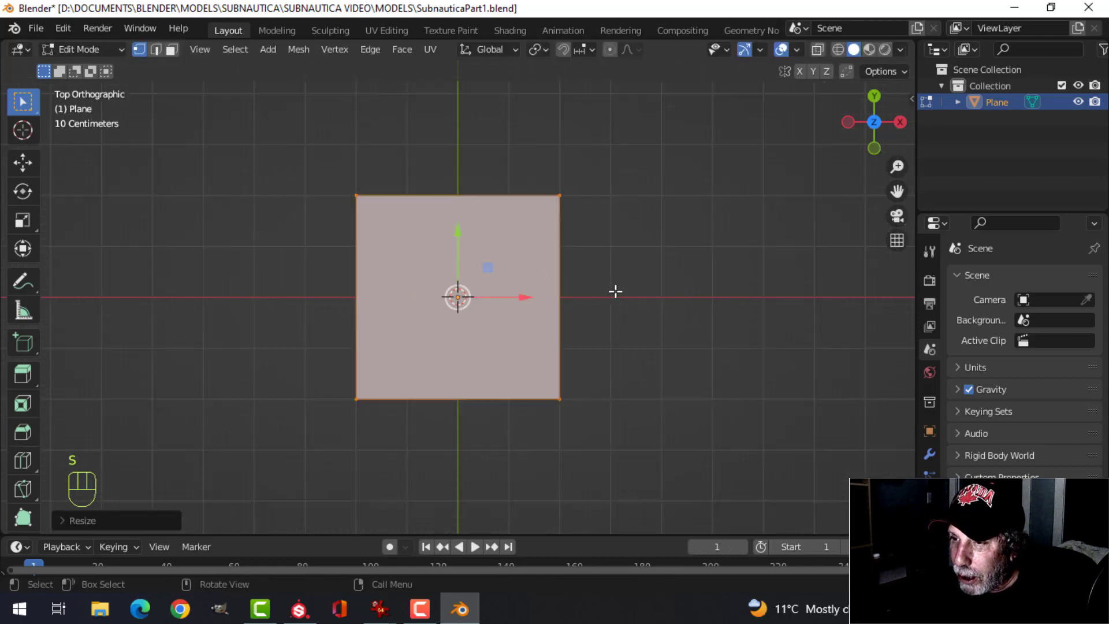
Round the plane's four corners with a four-segment vertex bevel about 0.15 m wide and return to Object Mode
middle_click_drag(614, 289, 572, 248)
scroll(614, 294, "up", 2)
scroll(582, 242, "down", 1)
scroll(572, 251, "up", 1)
middle_click_drag(573, 255, 581, 259)
key("ctrl+shift+b")
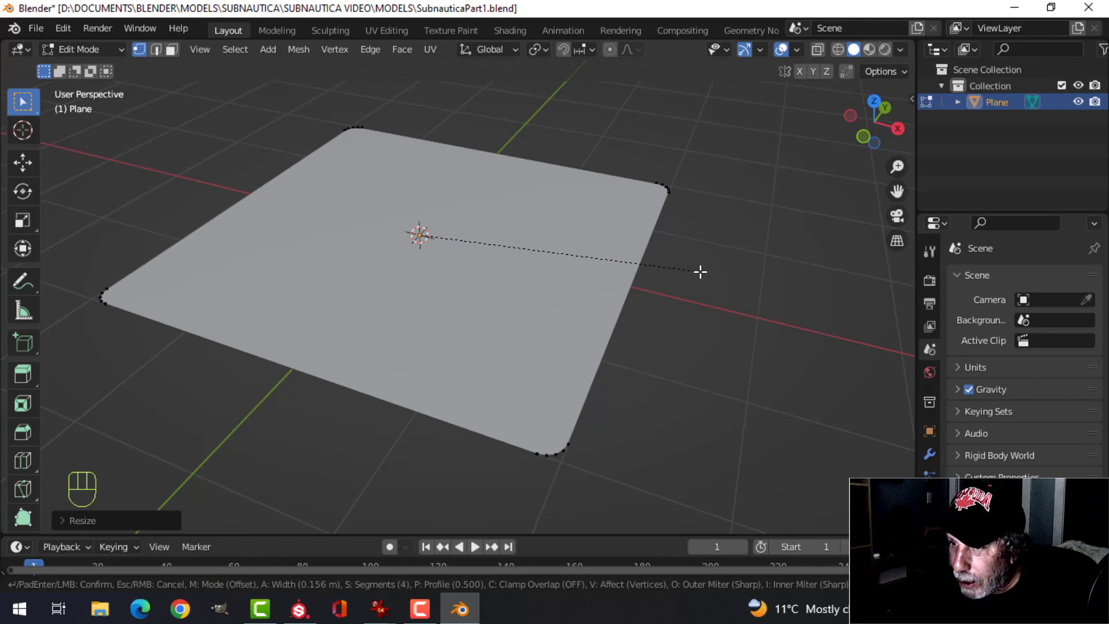
left_click(693, 272)
scroll(695, 265, "down", 3)
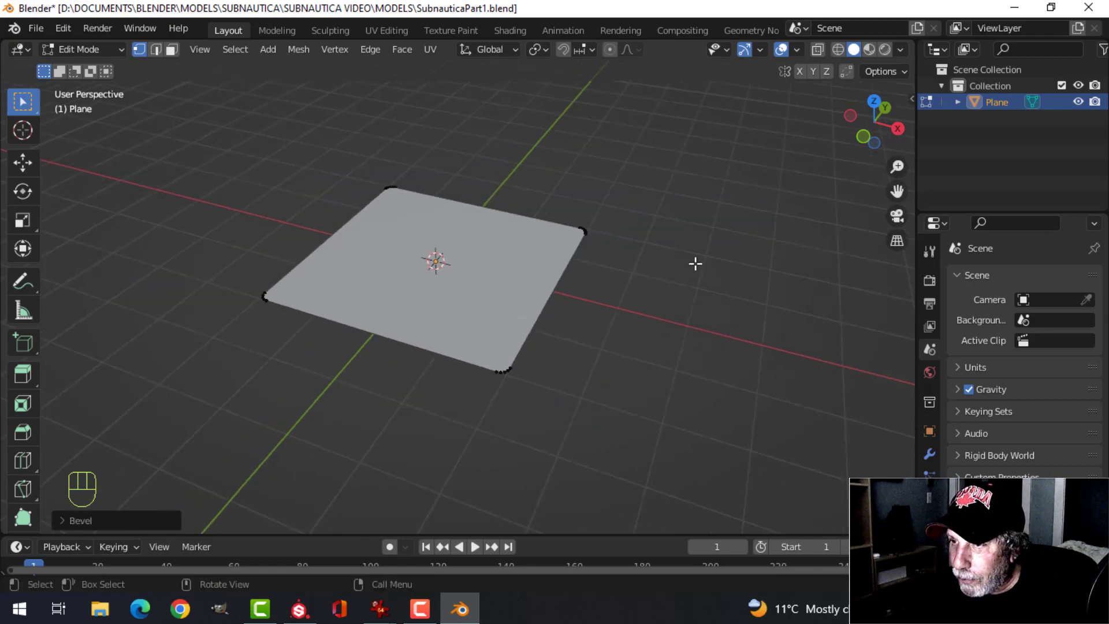
middle_click_drag(695, 263, 576, 272)
key("Tab")
scroll(577, 272, "up", 2)
Unwrap the whole plane in the UV Editing workspace with Project from View, using the top view
key("KP_7")
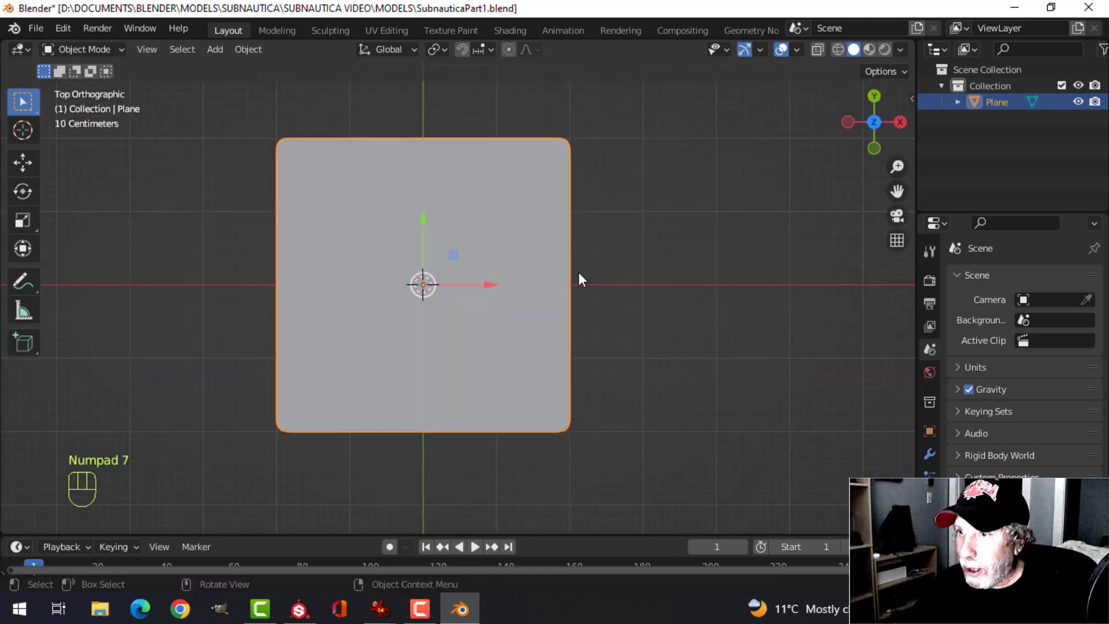
key("Tab")
key("a")
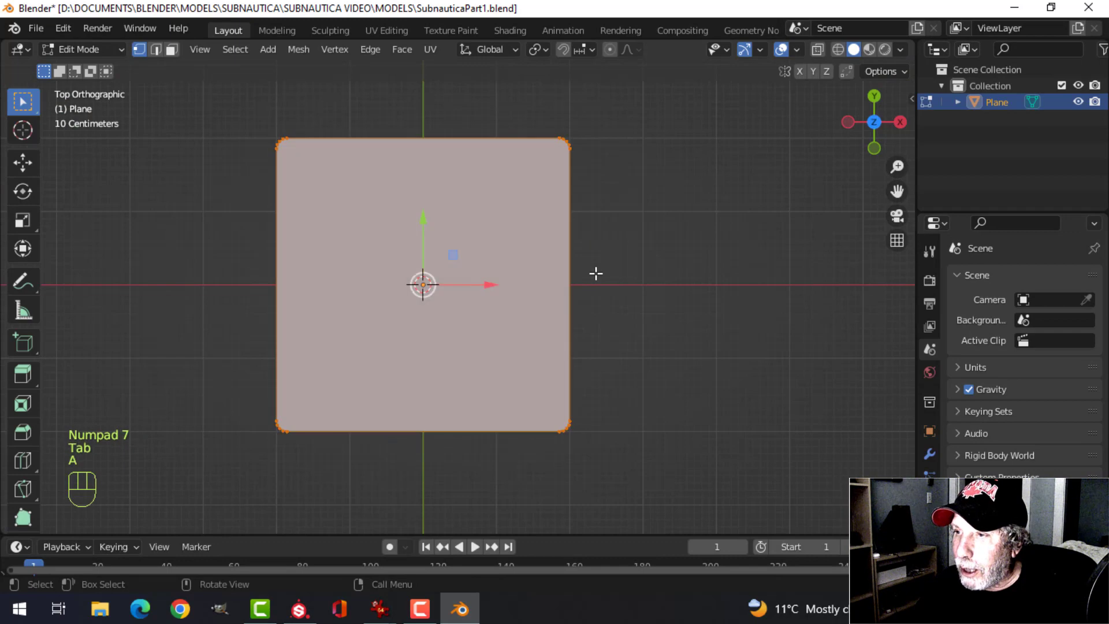
left_click(387, 31)
key("KP_7")
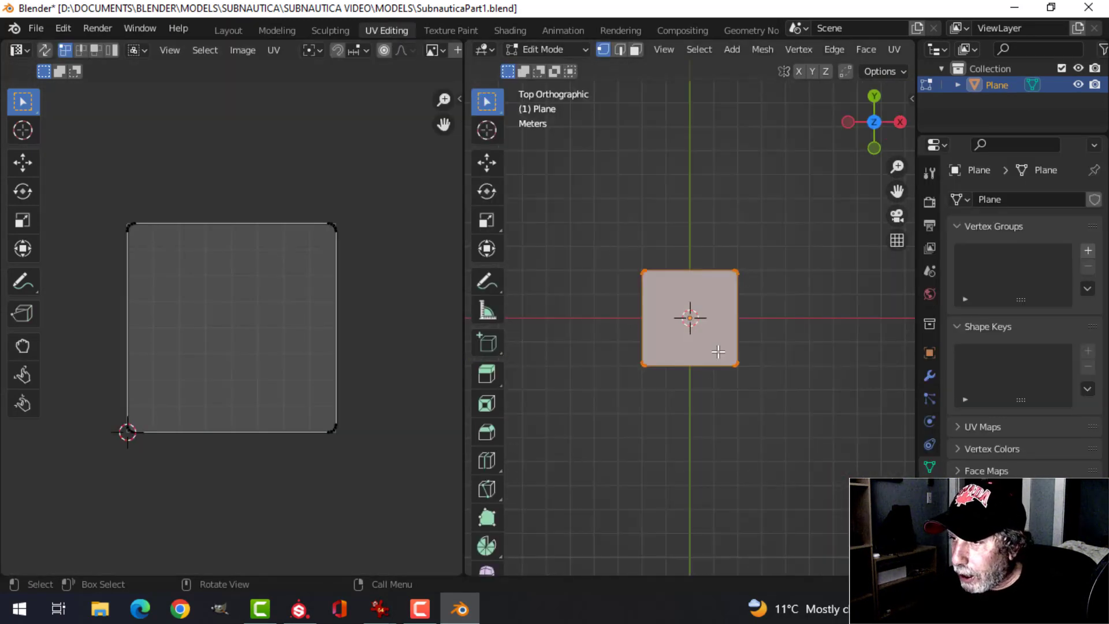
scroll(719, 352, "up", 3)
key("u")
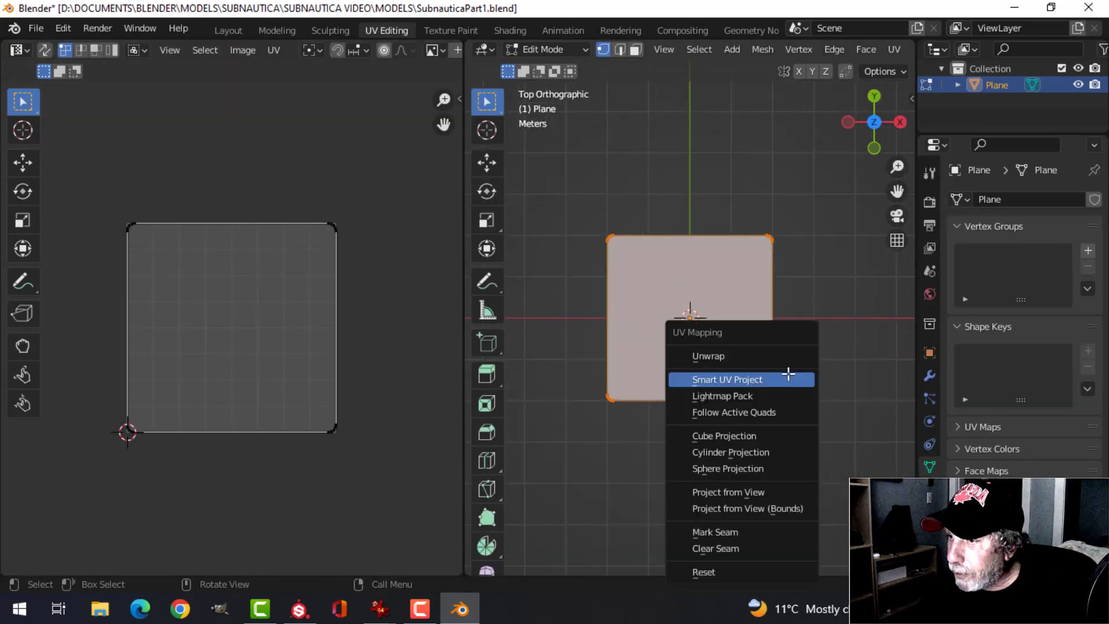
left_click(744, 493)
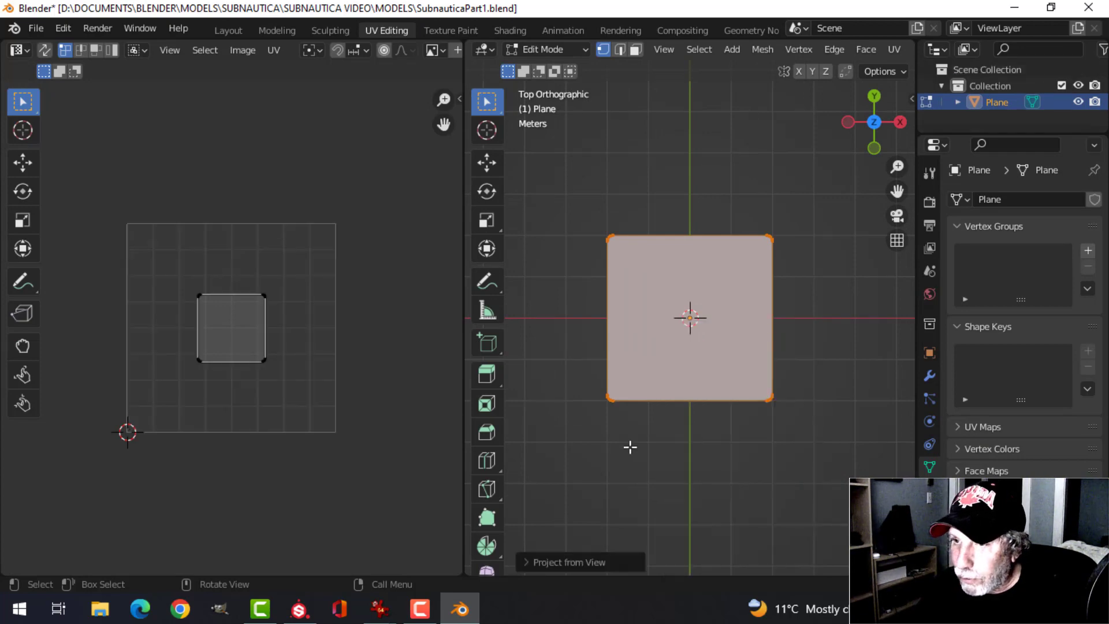
Scale the plane's UV island up until it almost fills the UV square
key("s")
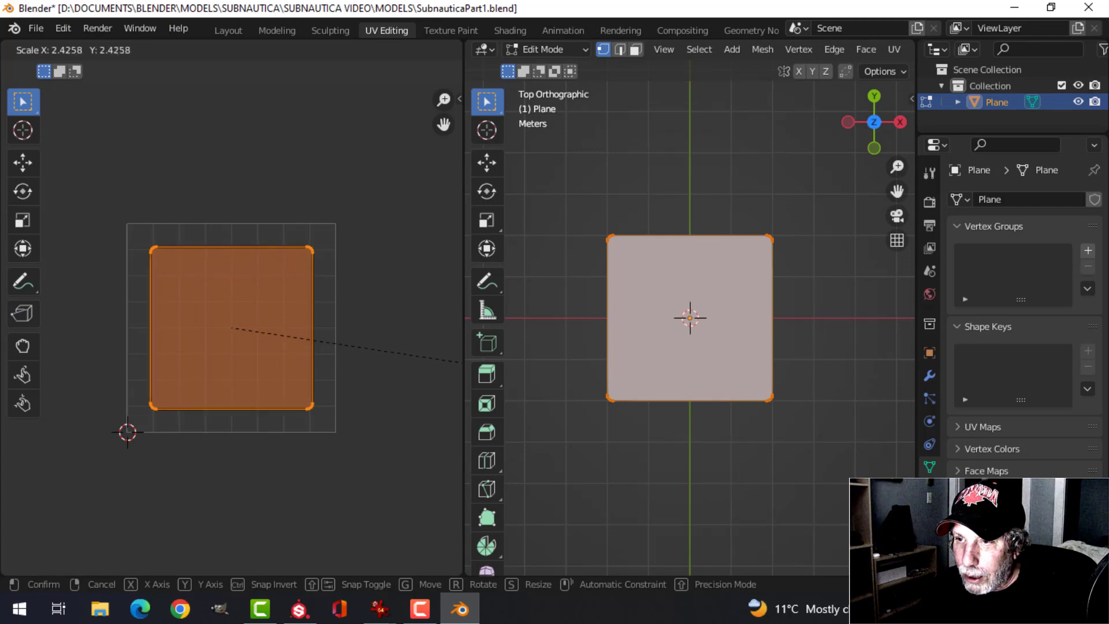
left_click(87, 359)
scroll(344, 312, "up", 2)
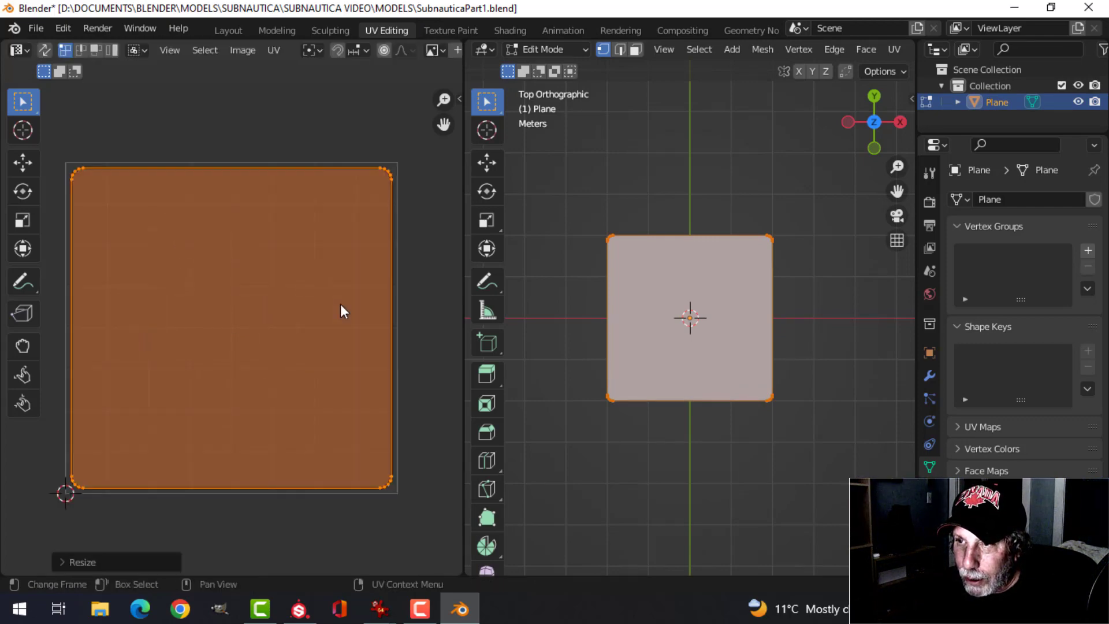
key("Tab")
Create a new material on the plane and name it HexagonalFloor
middle_click_drag(757, 331, 792, 298)
scroll(754, 364, "down", 2)
middle_click_drag(755, 364, 717, 319)
left_click(930, 491)
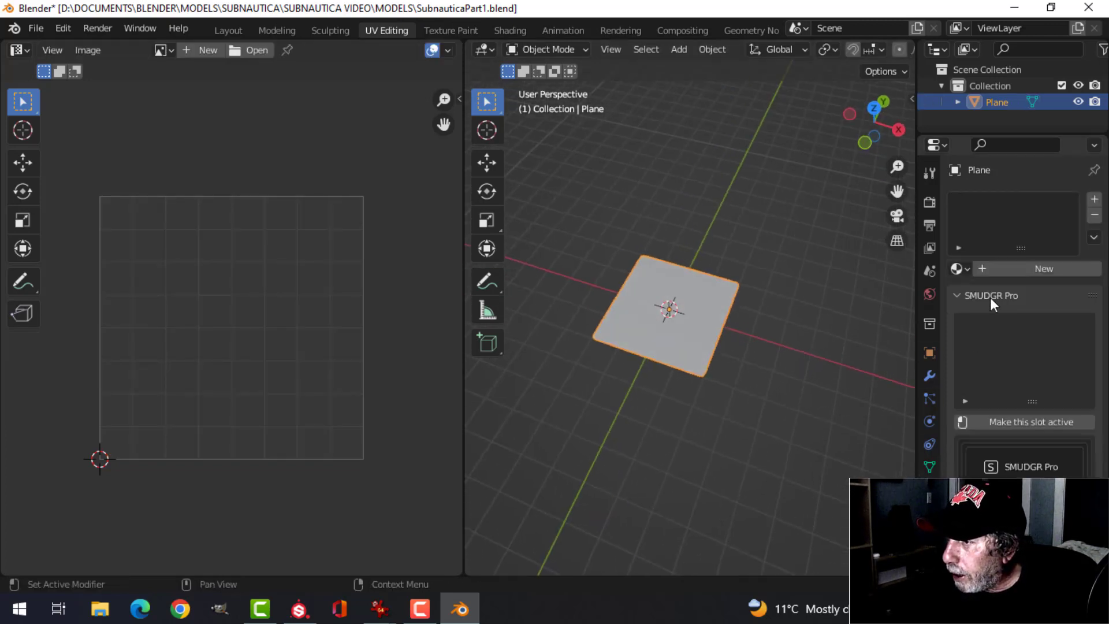
left_click(1008, 264)
double_click(1048, 205)
type("HexagonalFloor")
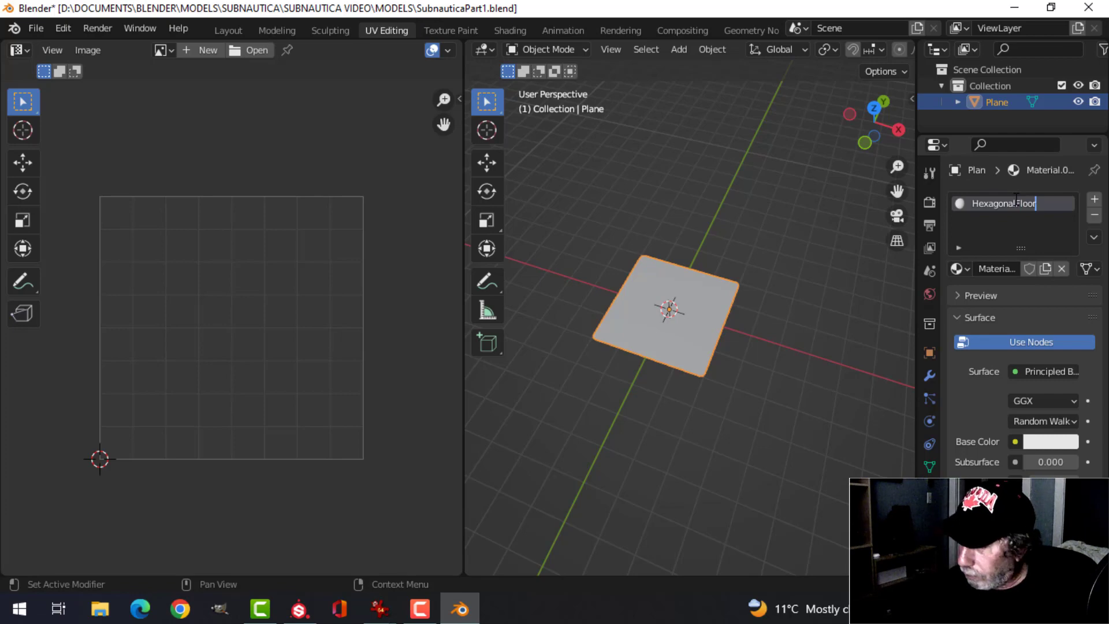
key("Return")
Leave the plane in Object Mode and save the Blender file
key("Tab")
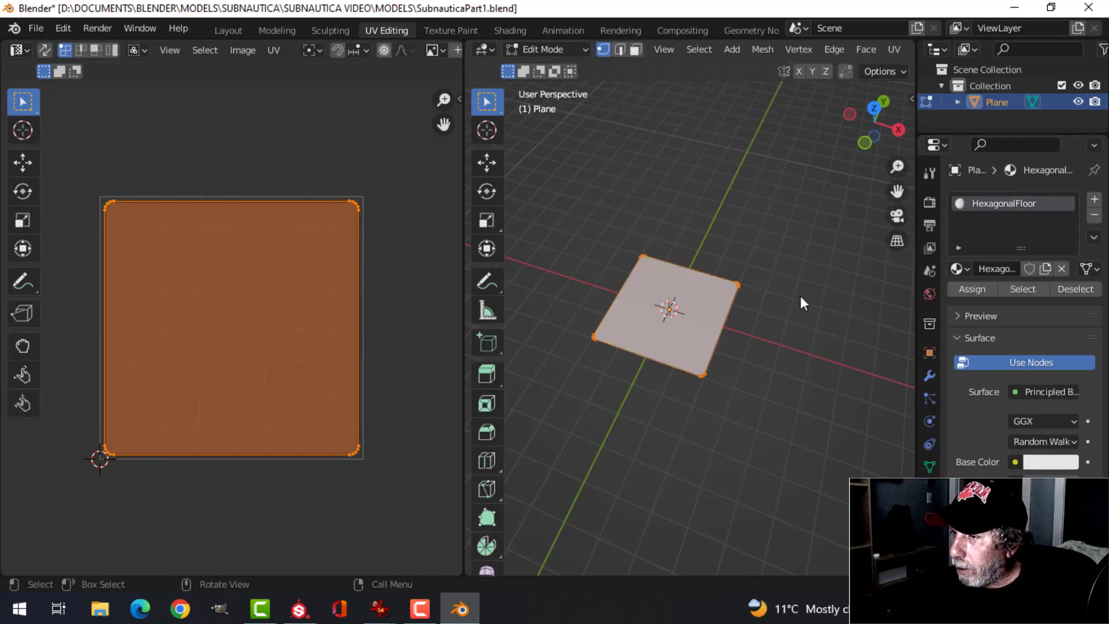
key("Tab")
scroll(757, 275, "up", 2)
middle_click_drag(754, 270, 756, 290, "shift")
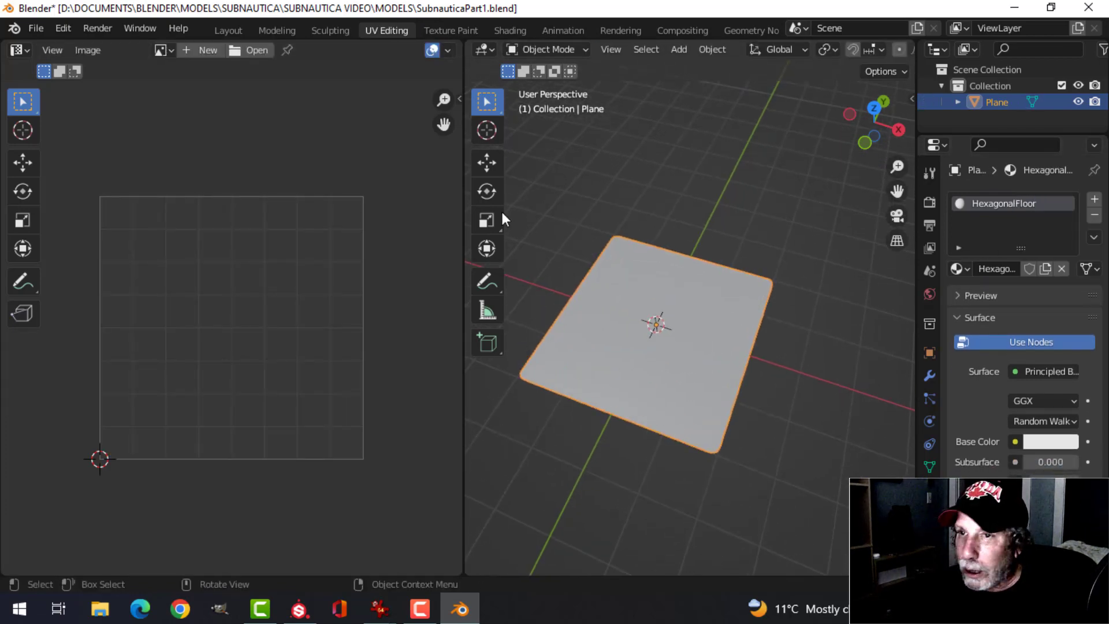
key("ctrl+s")
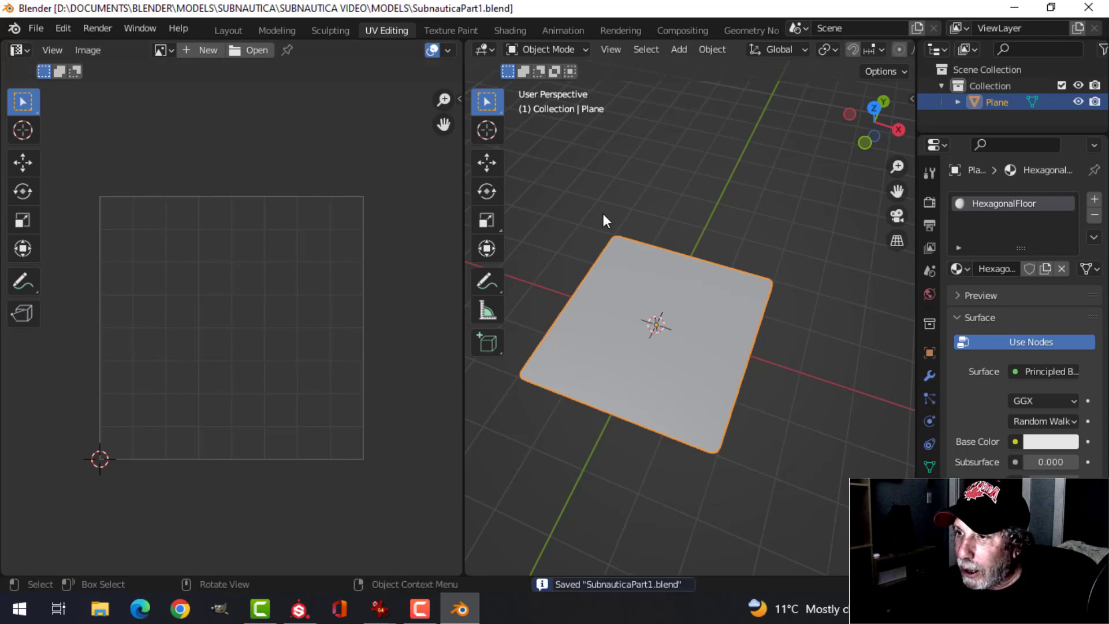
Export only the selected plane as HexagonalFloor.fbx into the EXPORT folder
left_click(35, 27)
mouse_move(79, 262)
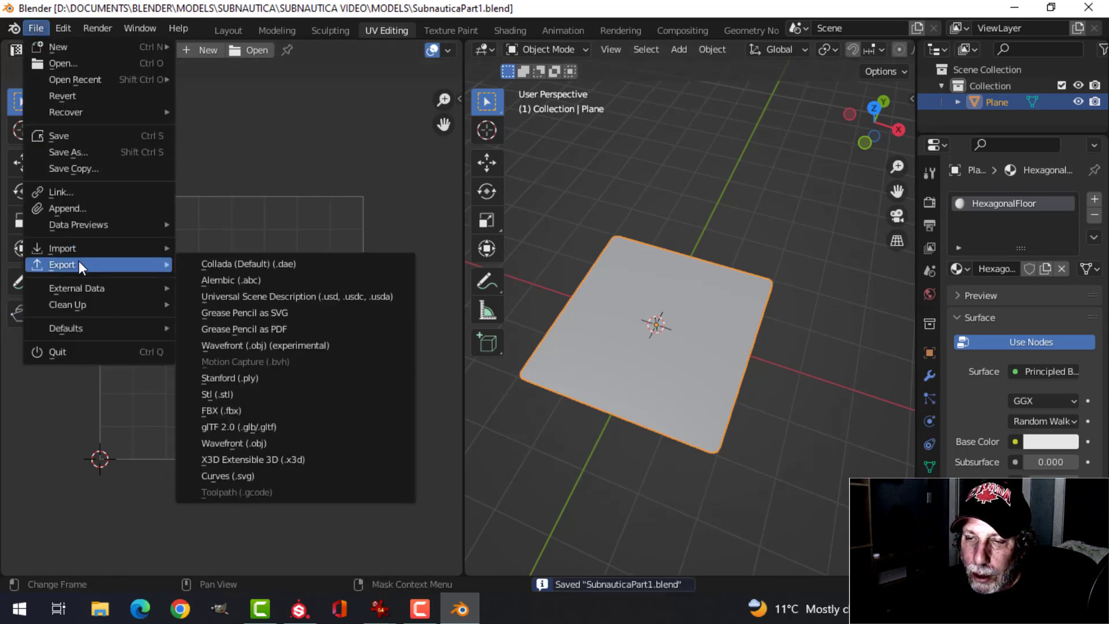
left_click(250, 409)
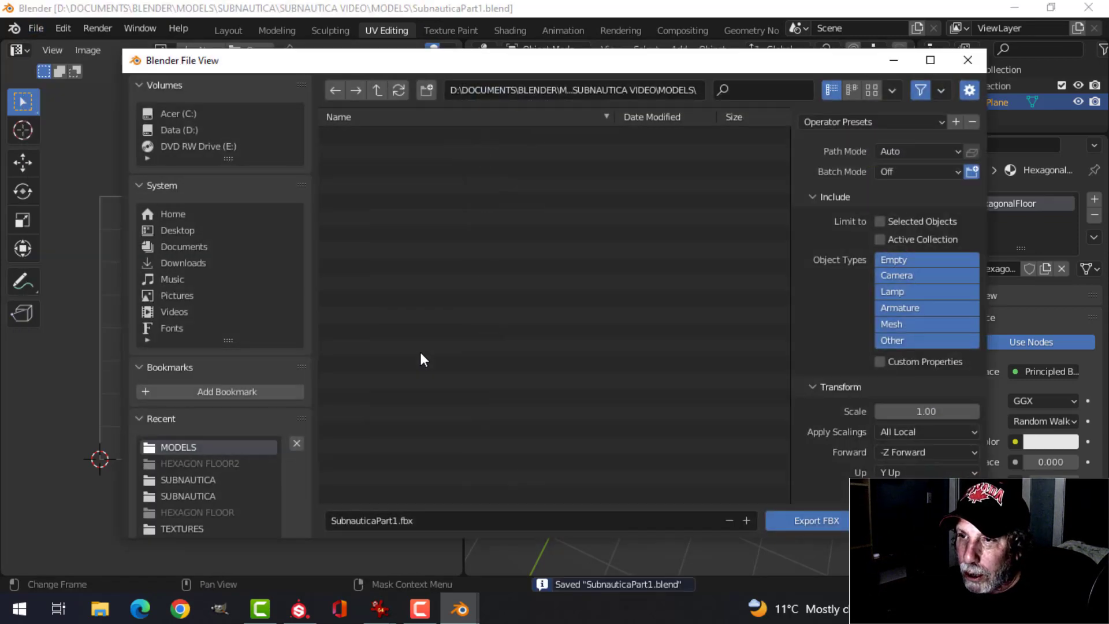
left_click(377, 91)
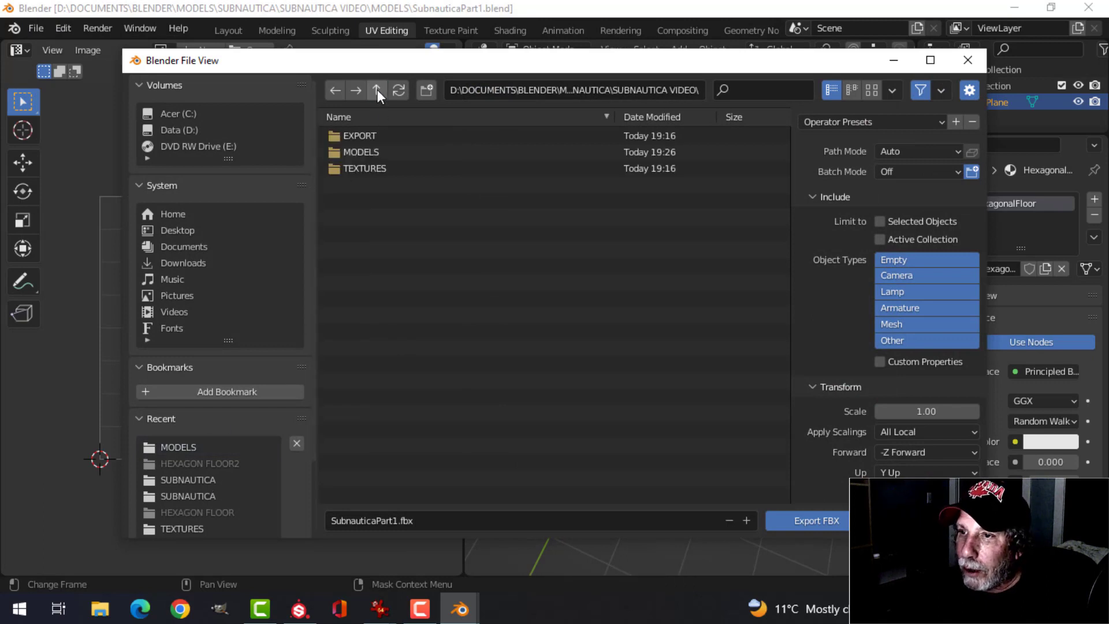
double_click(362, 137)
left_click(443, 520)
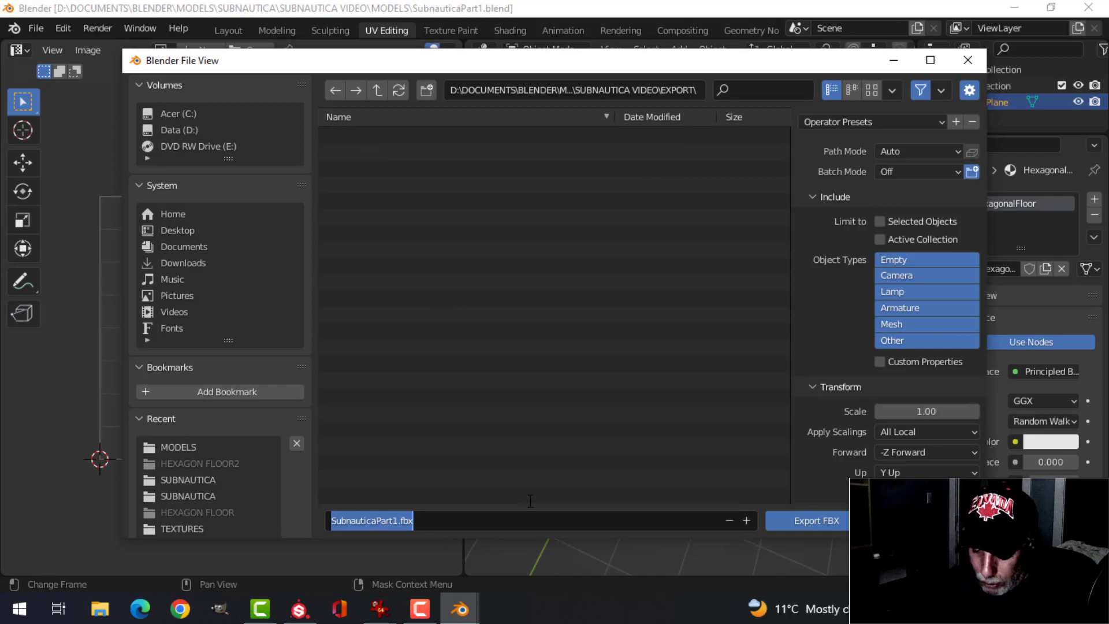
type("HexagonalFloor")
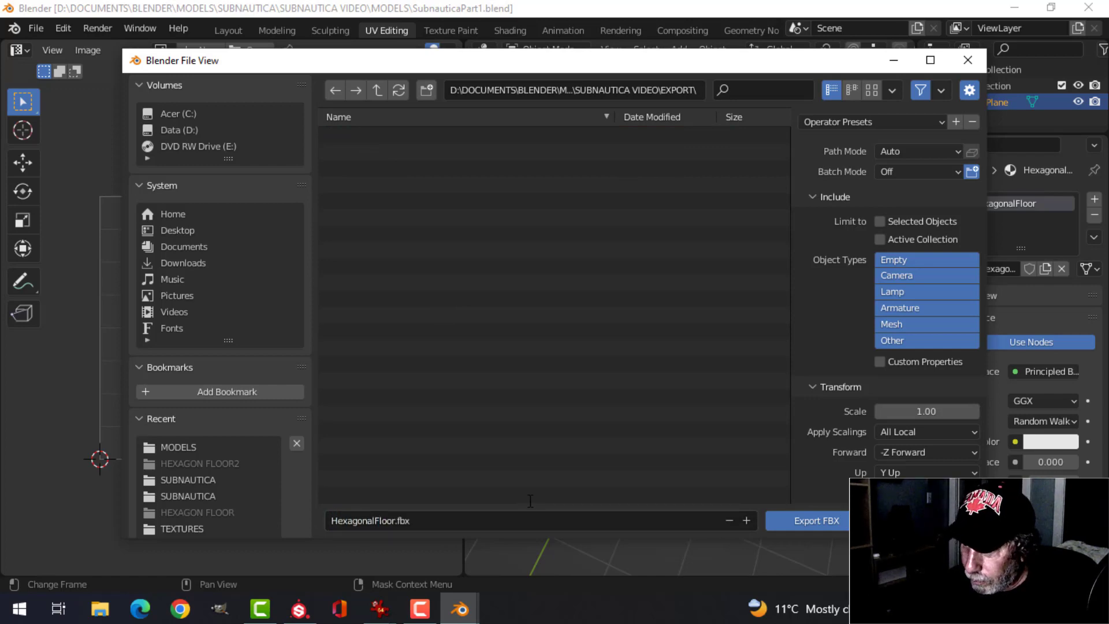
left_click(880, 221)
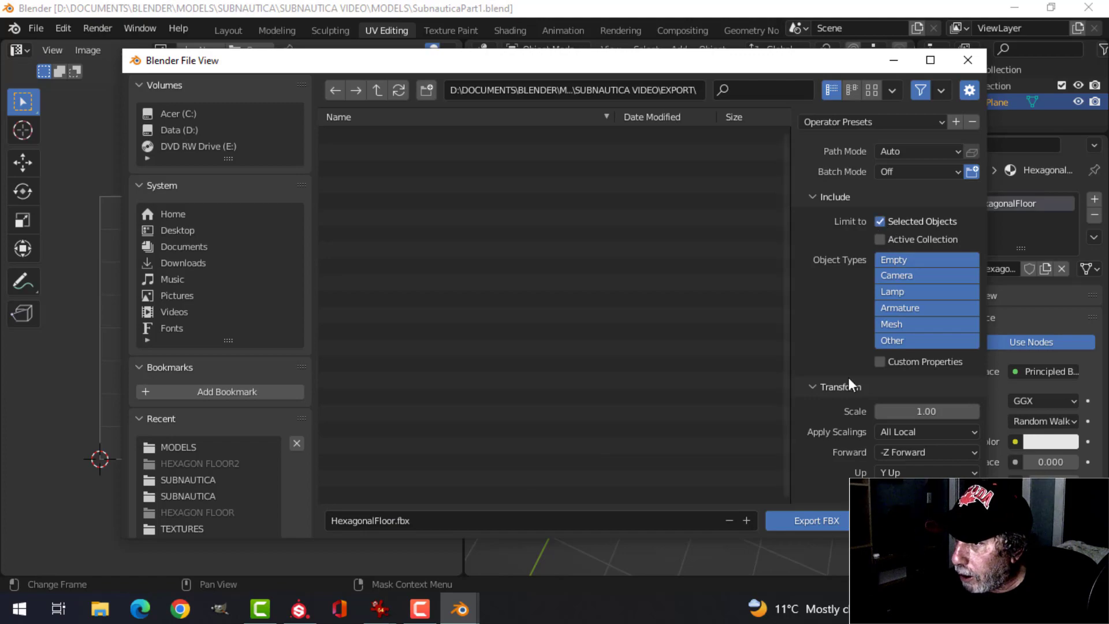
left_click(814, 522)
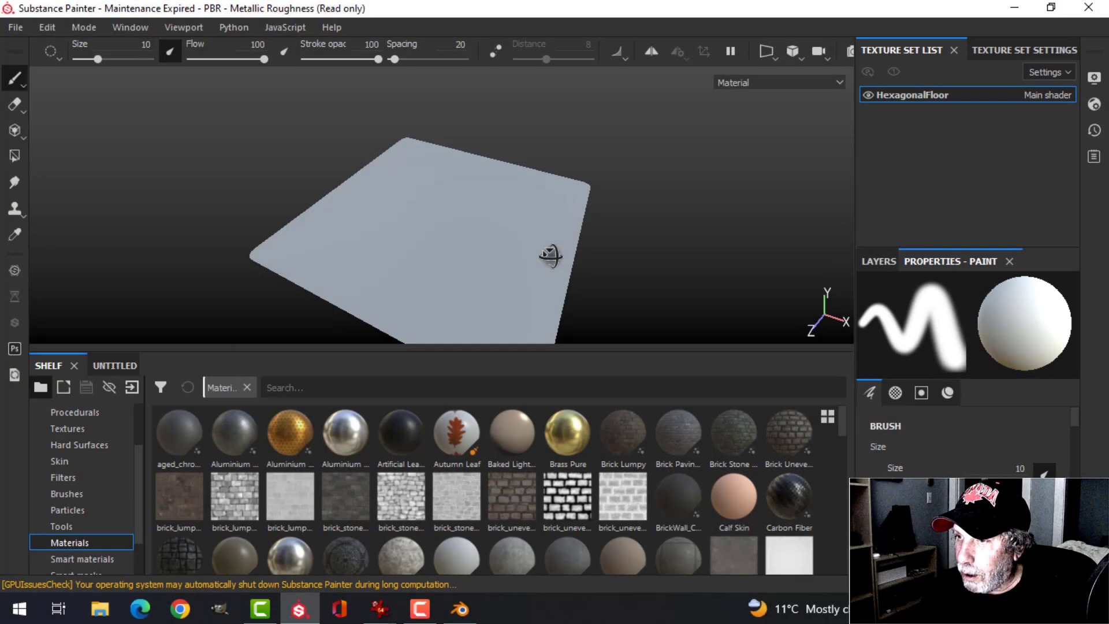
In Substance Painter, bake the HexagonalFloor mesh maps at output size 2048, leaving out the ID map
left_click_drag(551, 255, 571, 218, "alt")
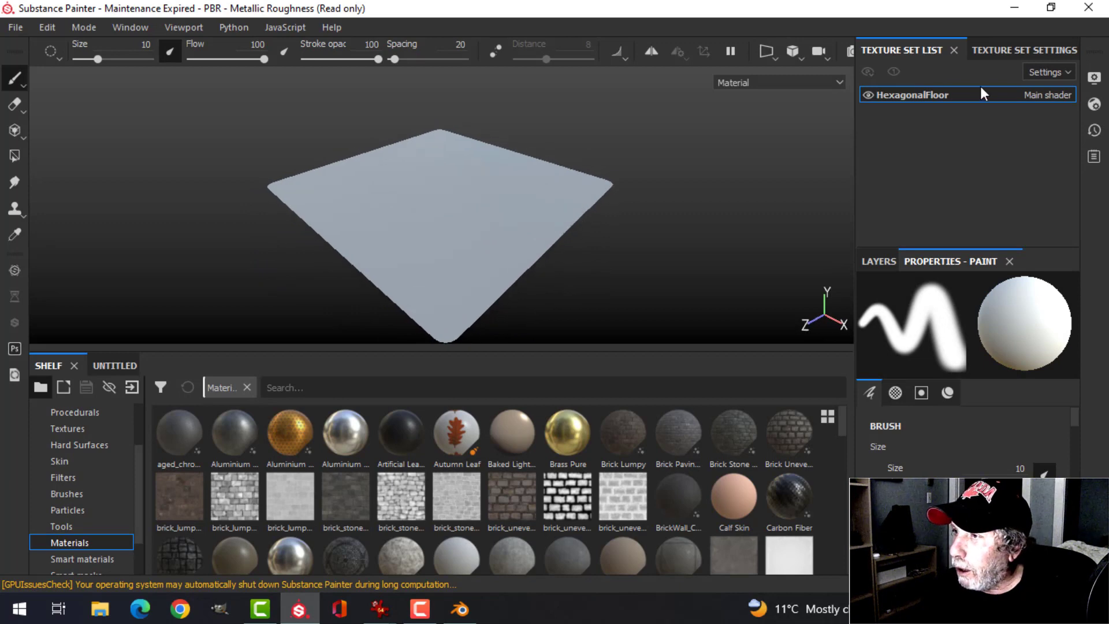
left_click(1010, 46)
scroll(1020, 181, "down", 5)
scroll(1018, 178, "down", 3)
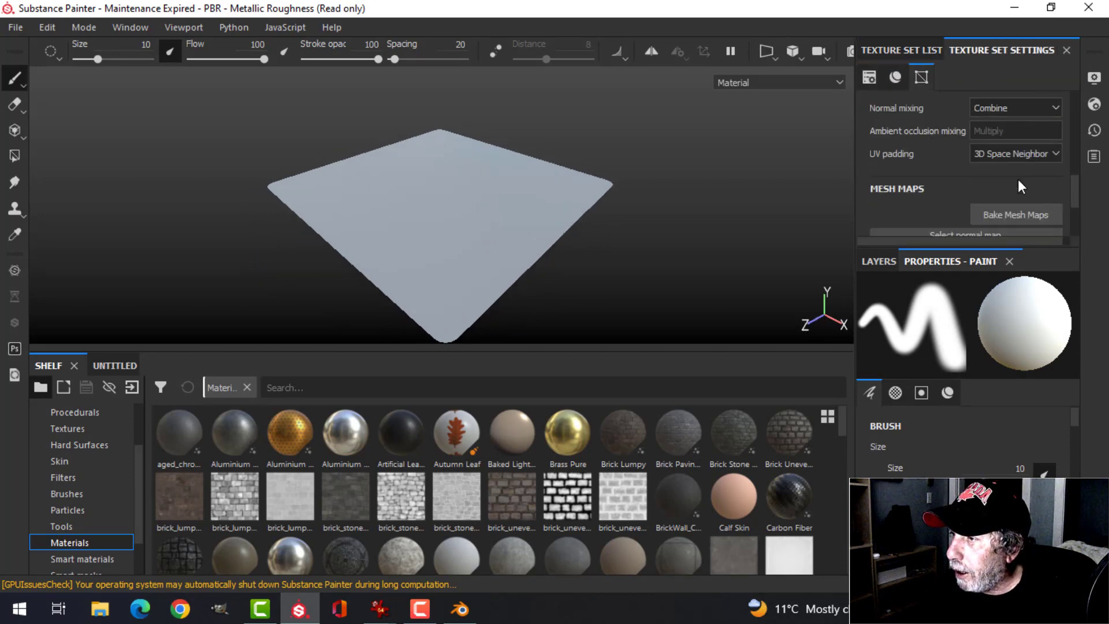
left_click(1012, 166)
left_click(595, 78)
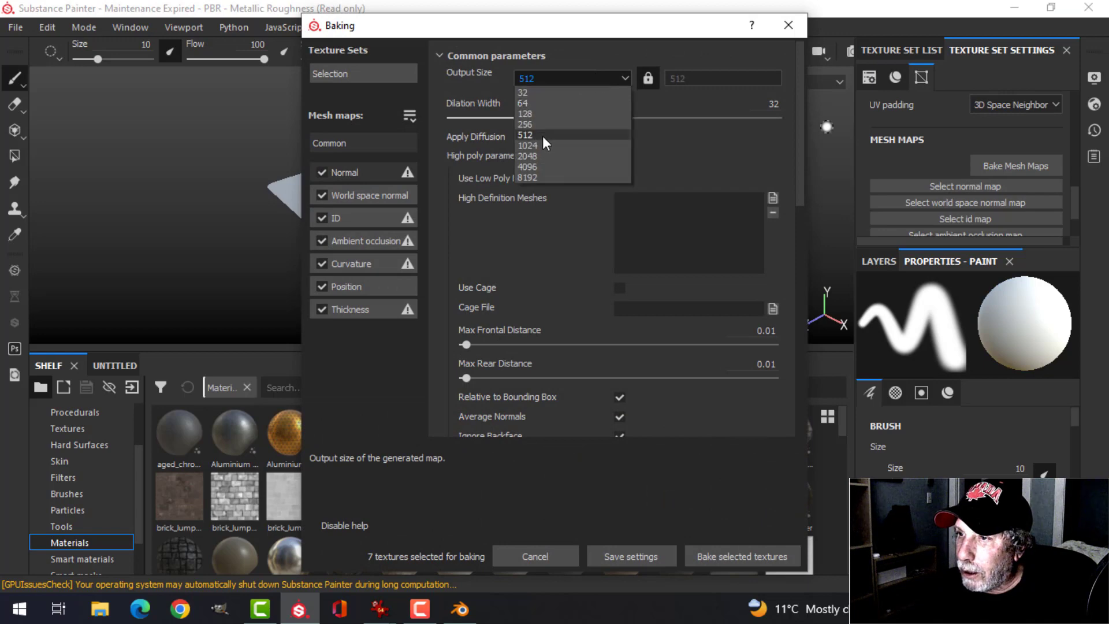
left_click(536, 151)
left_click(321, 218)
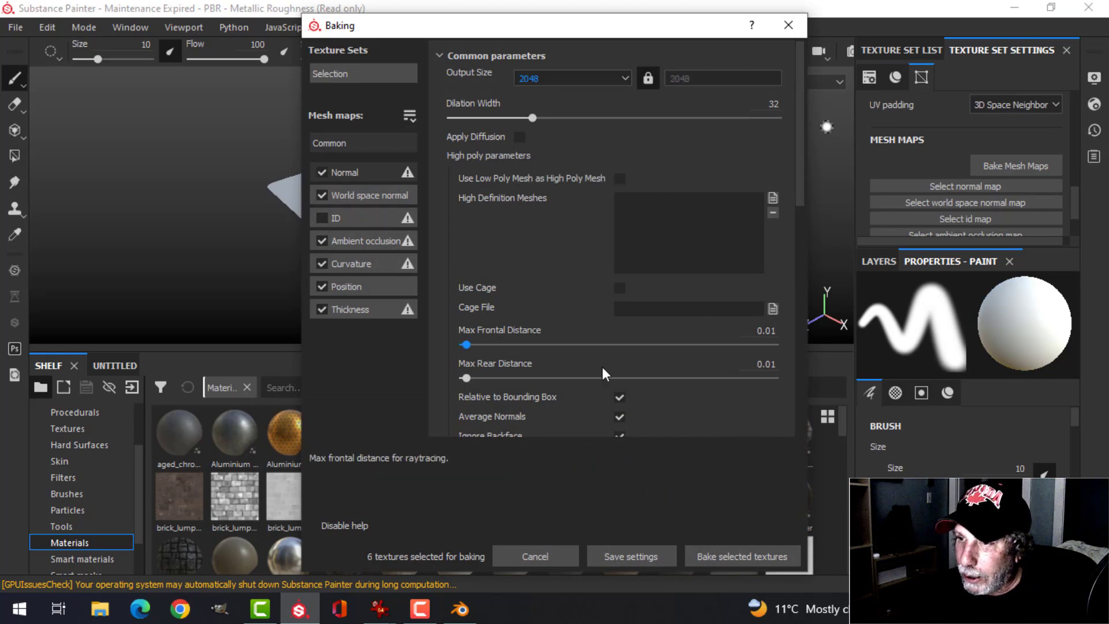
left_click(733, 556)
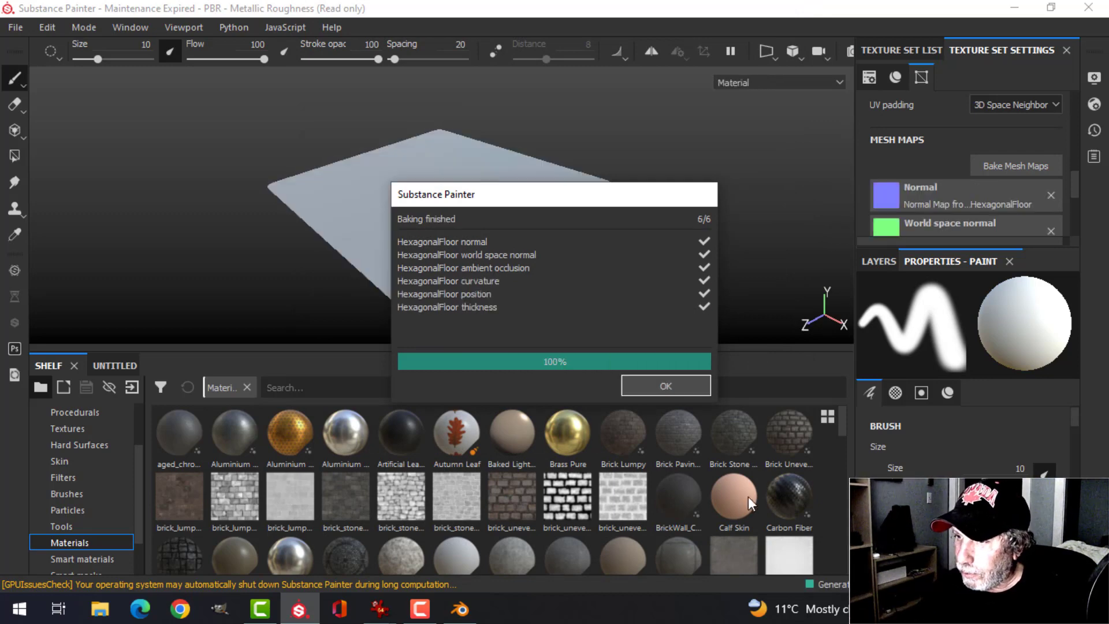
left_click(674, 382)
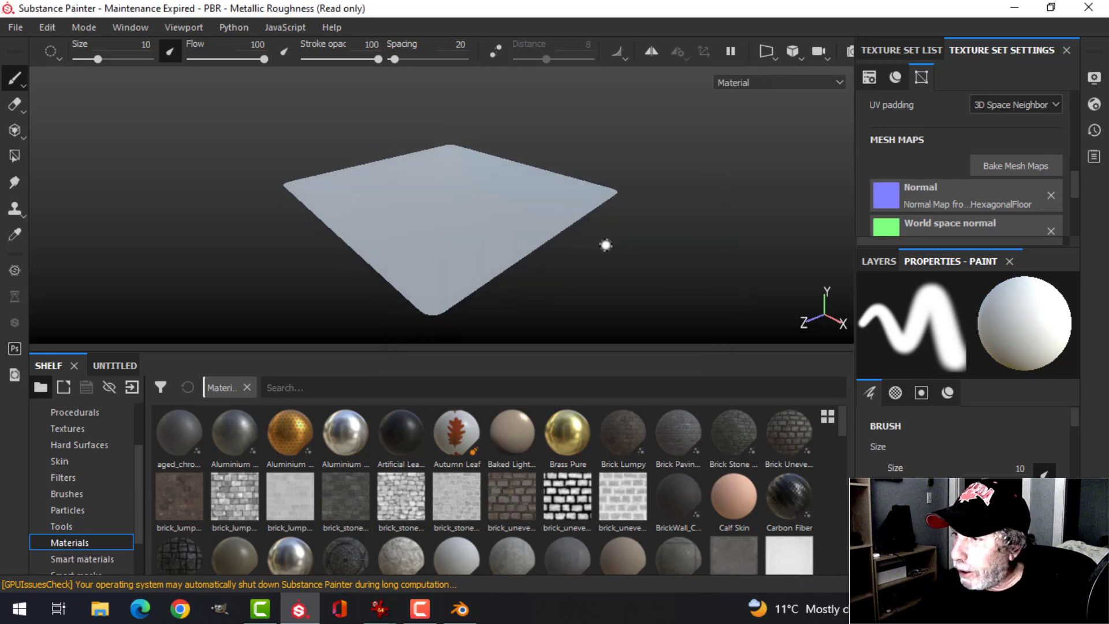
Replace the default paint layer with a new fill layer and open its fill properties
left_click(877, 262)
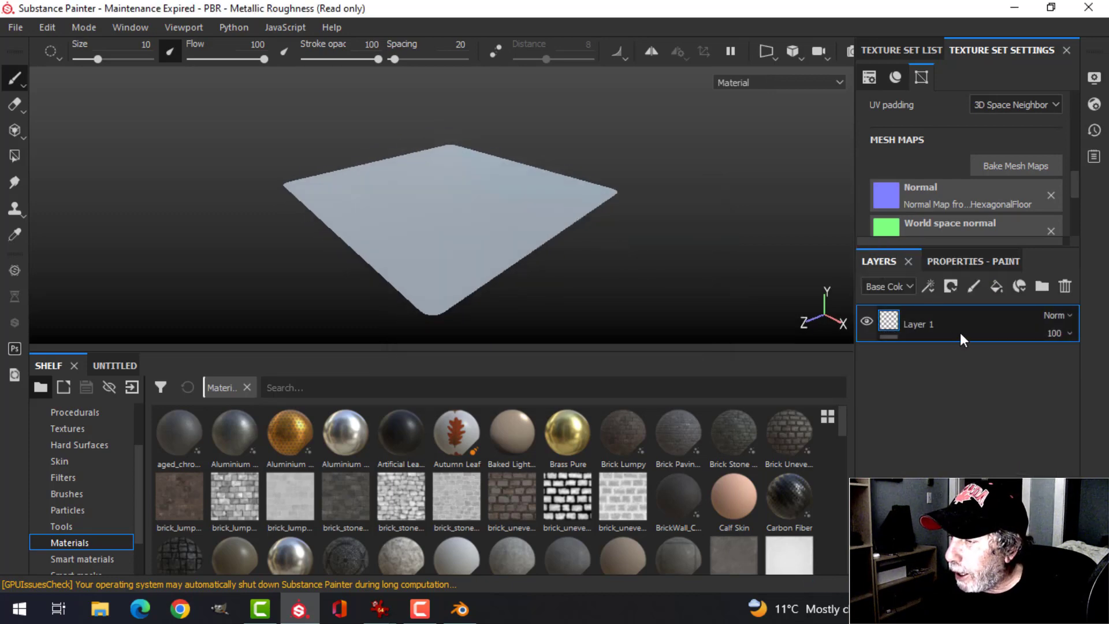
left_click(1063, 287)
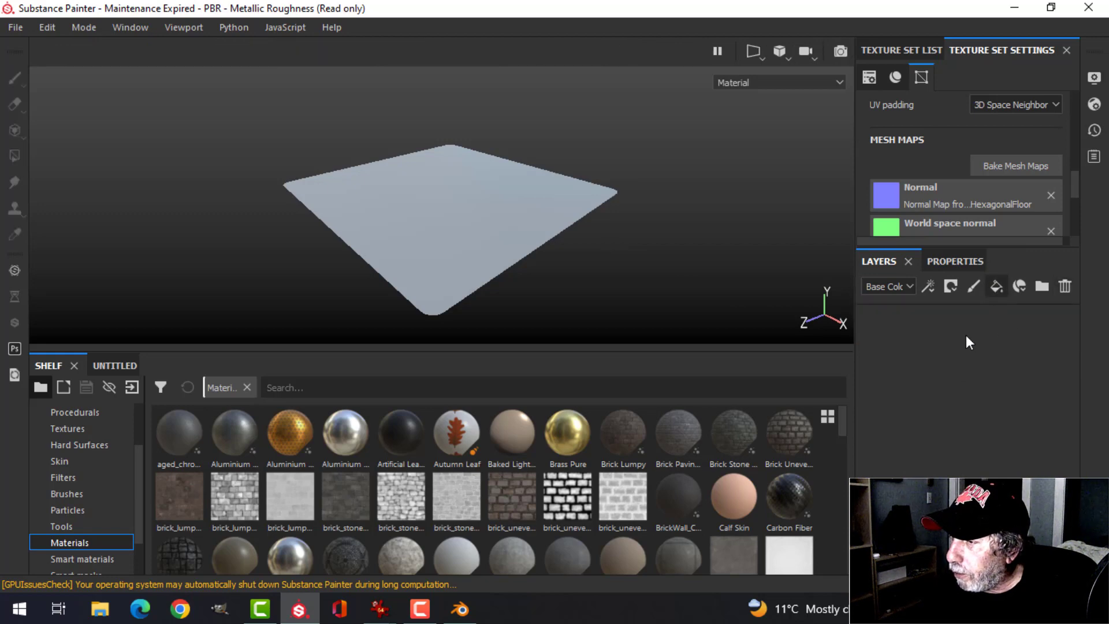
left_click(956, 287)
left_click(966, 307)
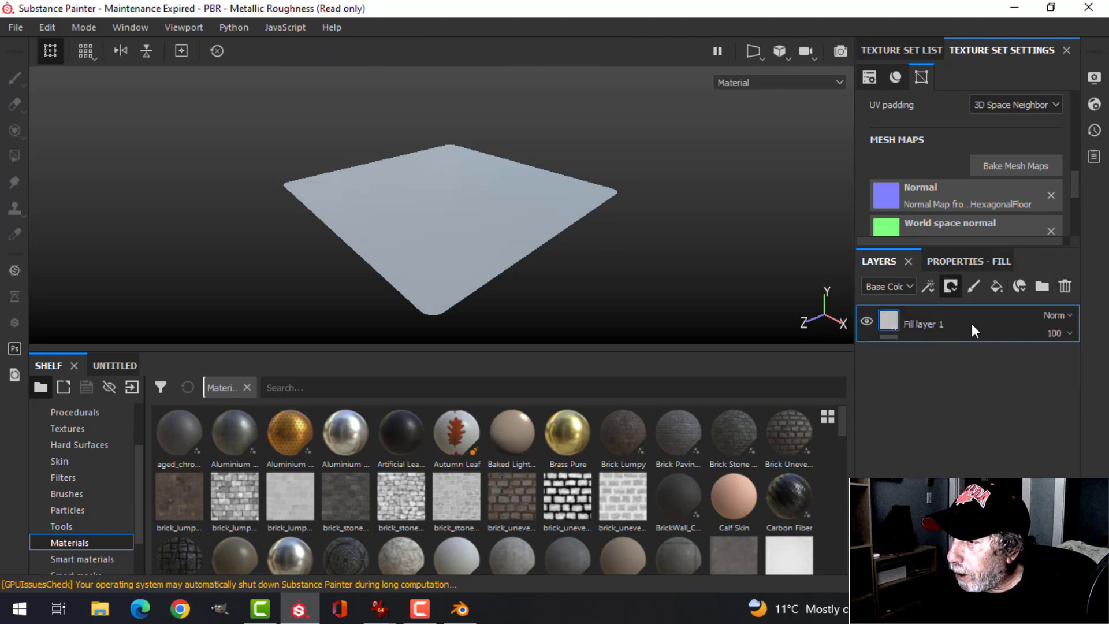
left_click(900, 320)
left_click(962, 263)
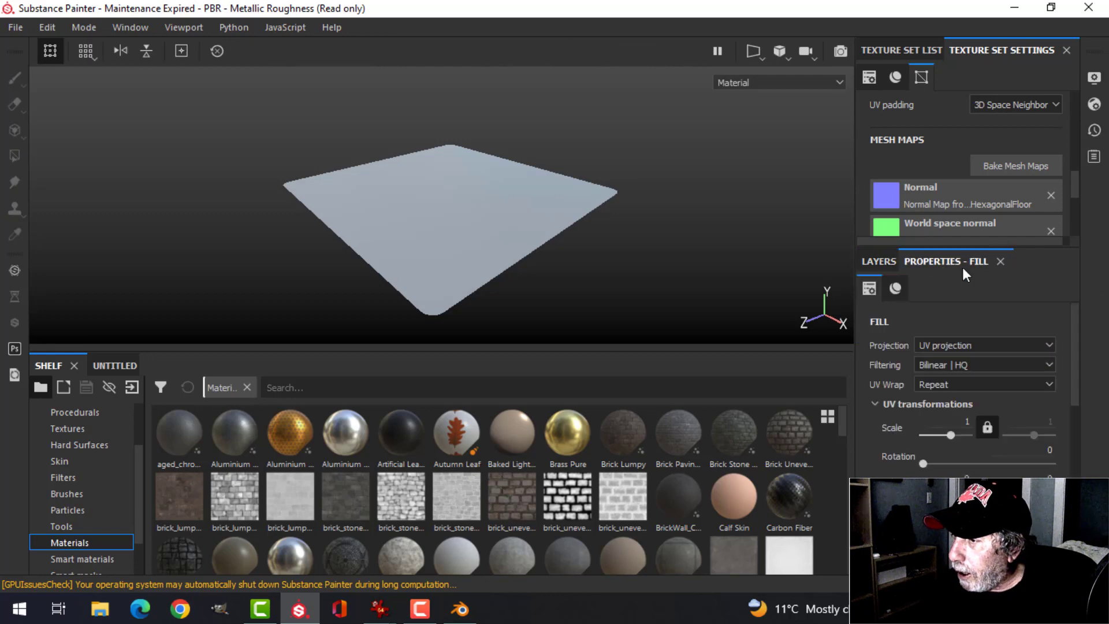
Set the fill layer's base color to a dark teal matching the reference floor, about R 0.002, G 0.230, B 0.234
scroll(964, 459, "down", 5)
left_click(961, 462)
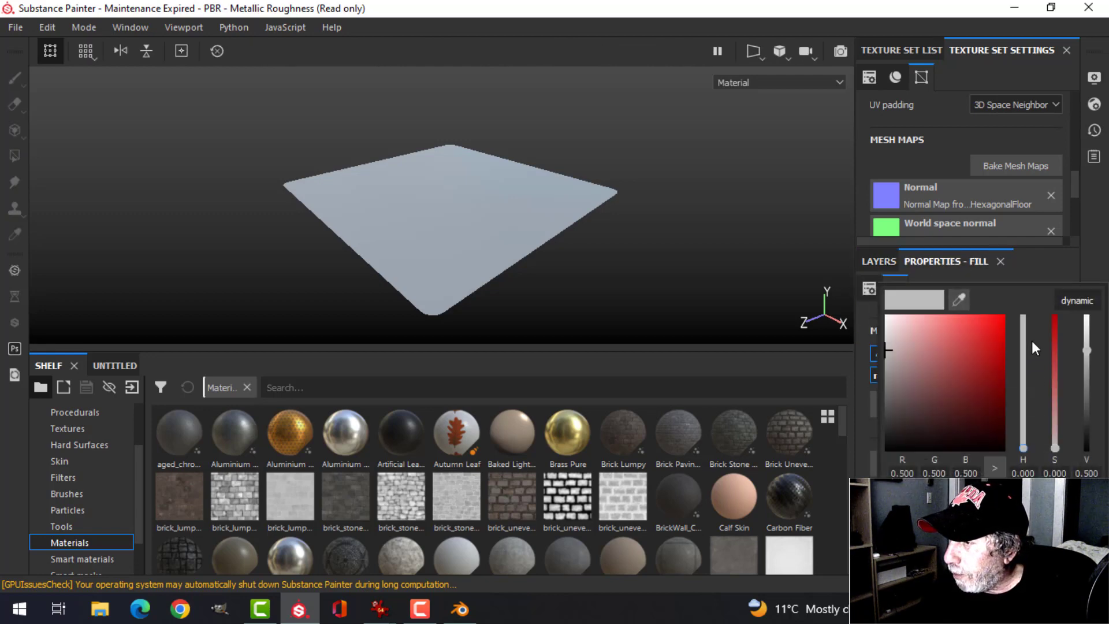
left_click(1071, 301)
left_click_drag(1022, 438, 1026, 391)
left_click(994, 363)
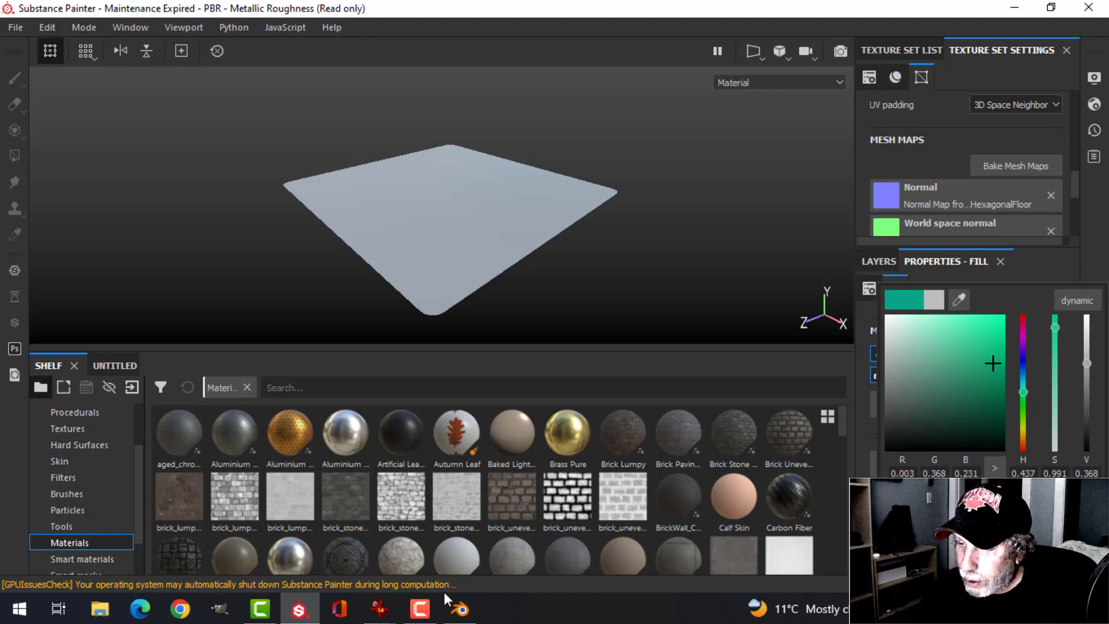
left_click(383, 610)
mouse_move(469, 565)
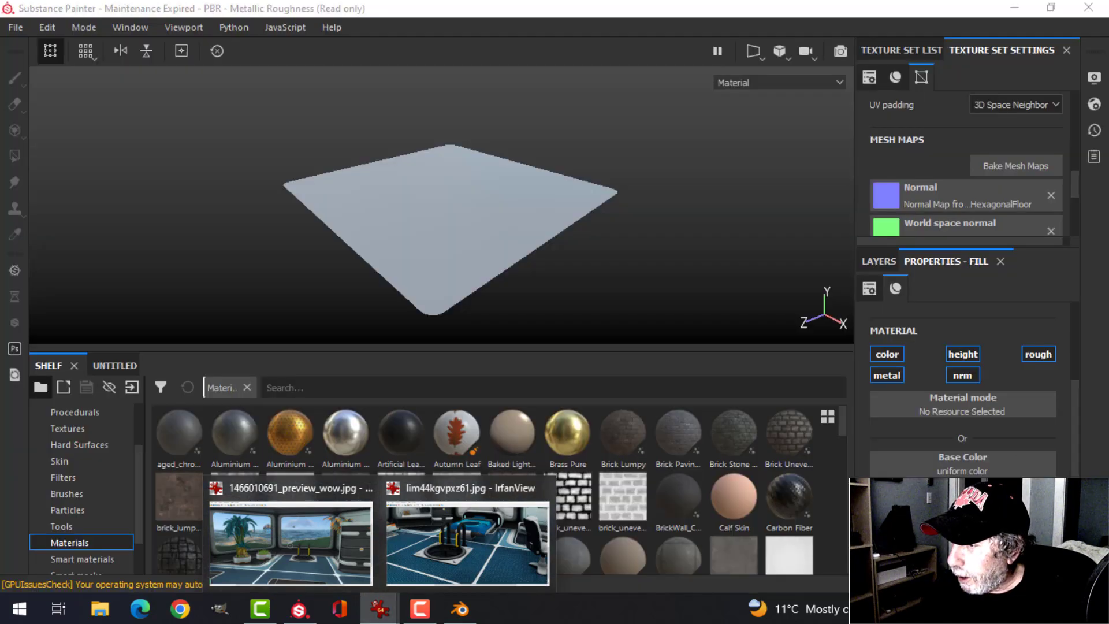
left_click(994, 486)
left_click_drag(1028, 394, 992, 375)
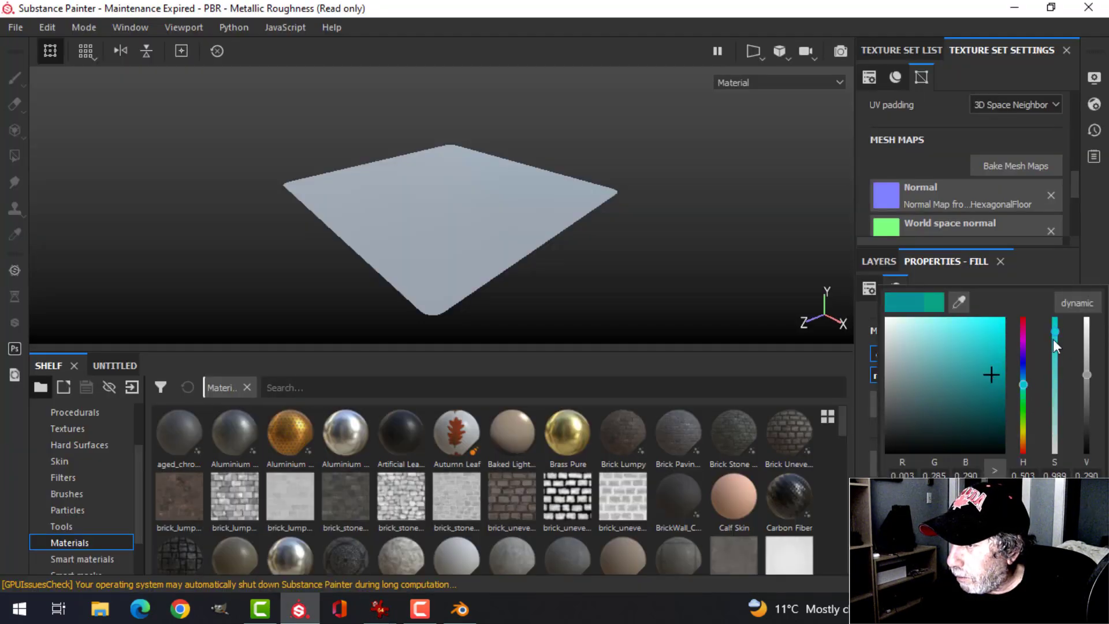
left_click_drag(1087, 375, 1096, 392)
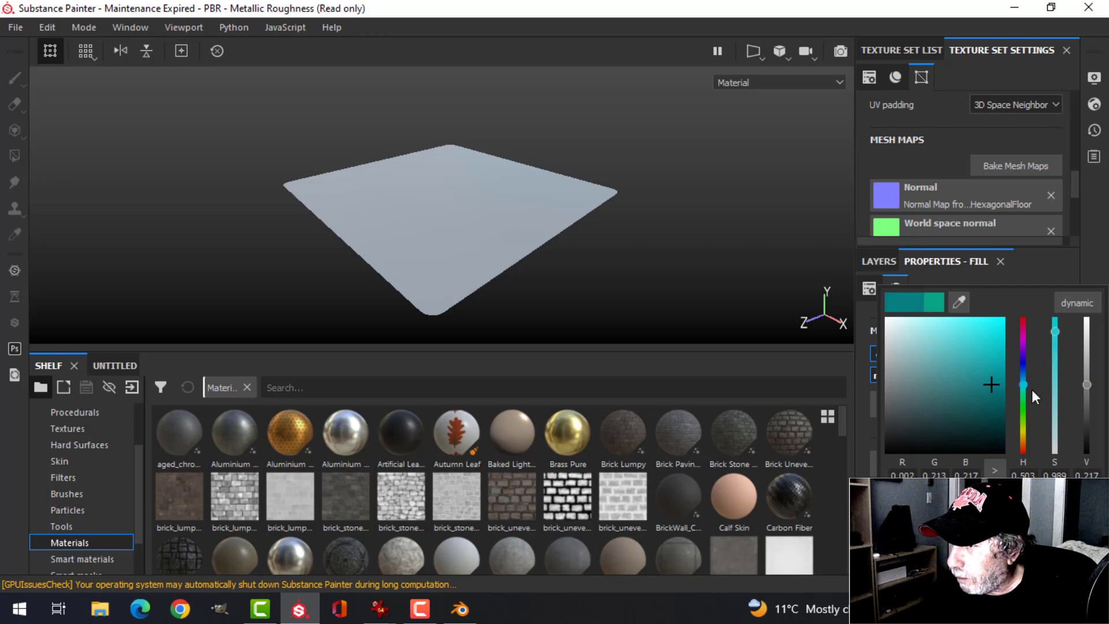
left_click(993, 382)
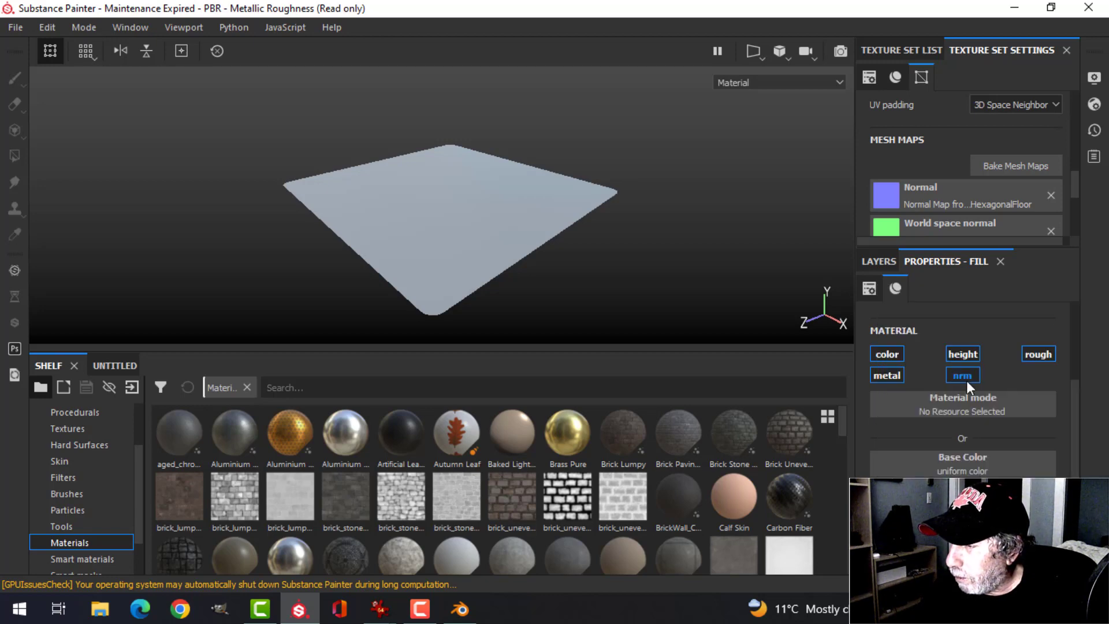
Add a fill effect to the black mask of Fill layer 1
left_click(880, 262)
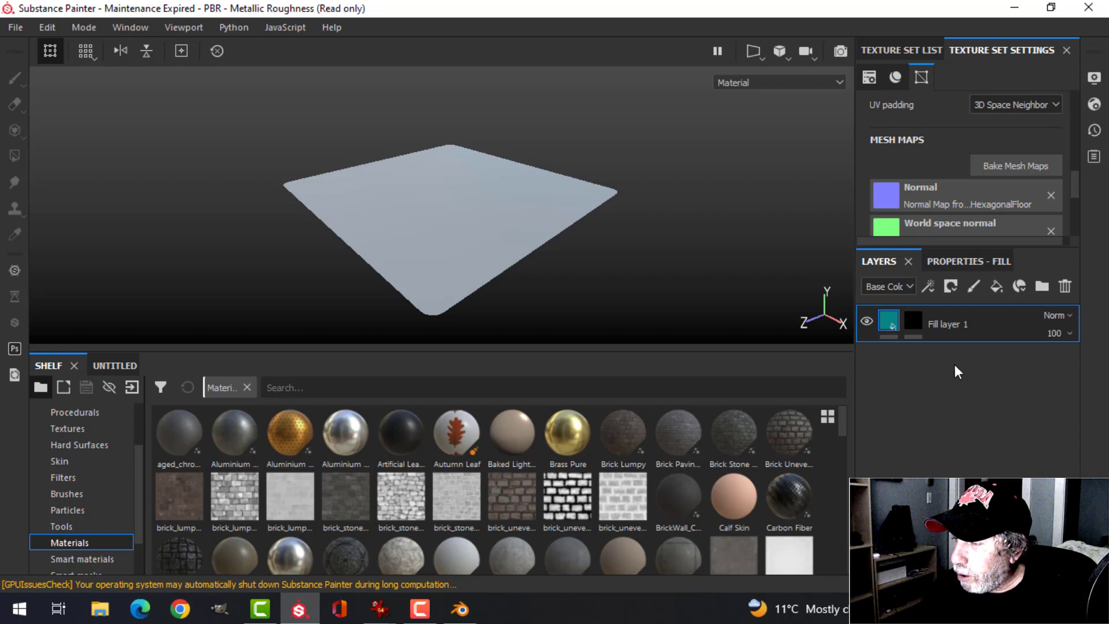
left_click(916, 331)
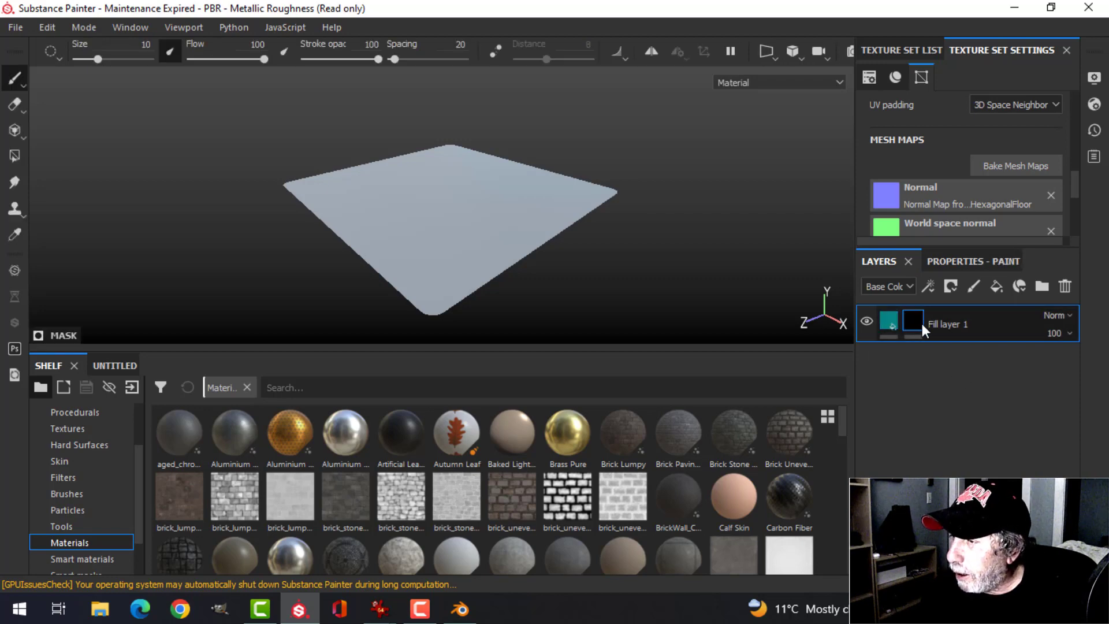
left_click(926, 286)
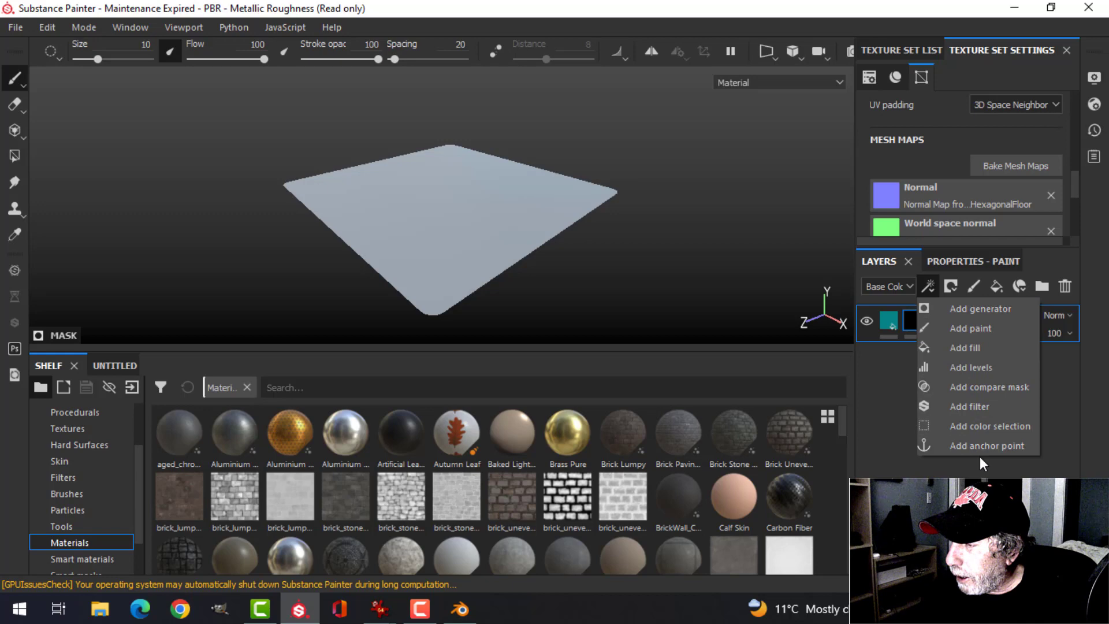
left_click(973, 348)
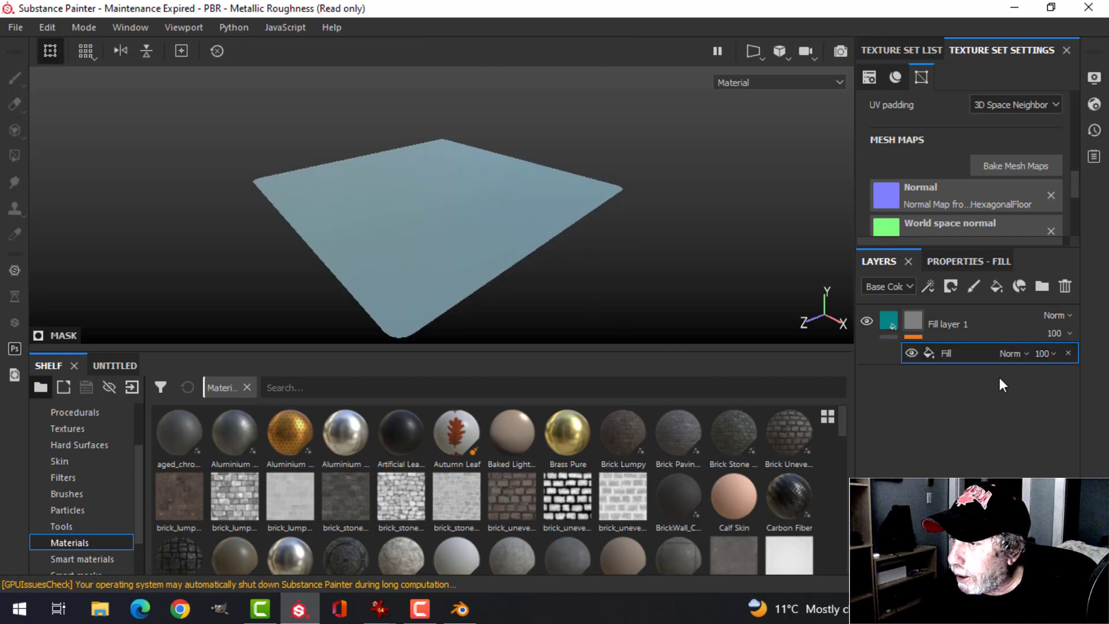
Apply the Hexagon Dots procedural as the grayscale source of the mask's fill
left_click(968, 260)
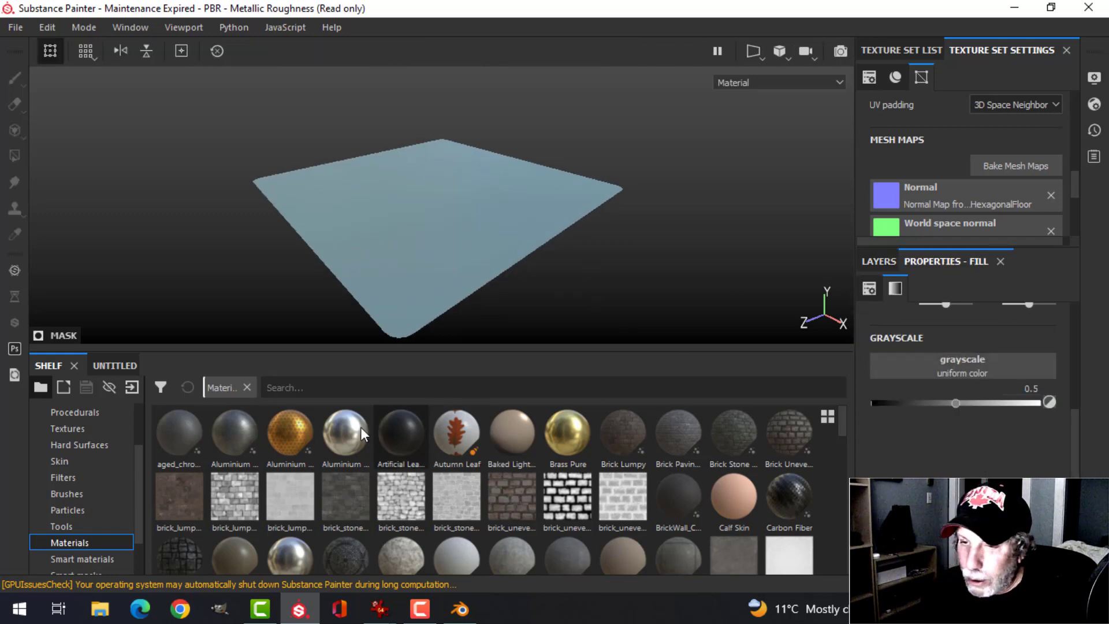
scroll(43, 463, "up", 1)
left_click(71, 461)
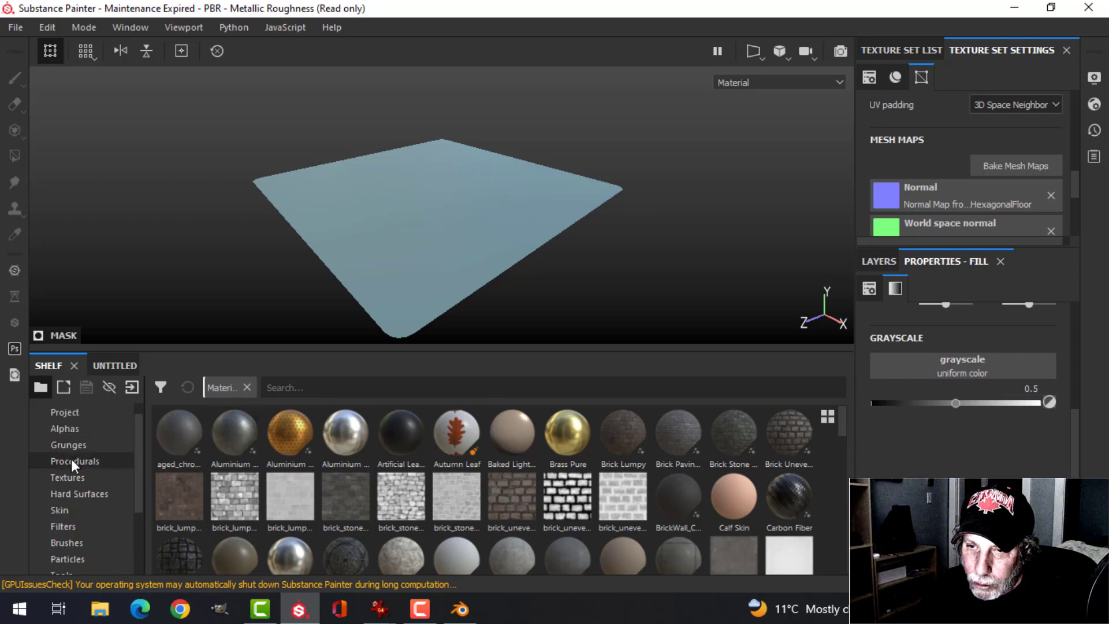
left_click_drag(834, 417, 830, 537)
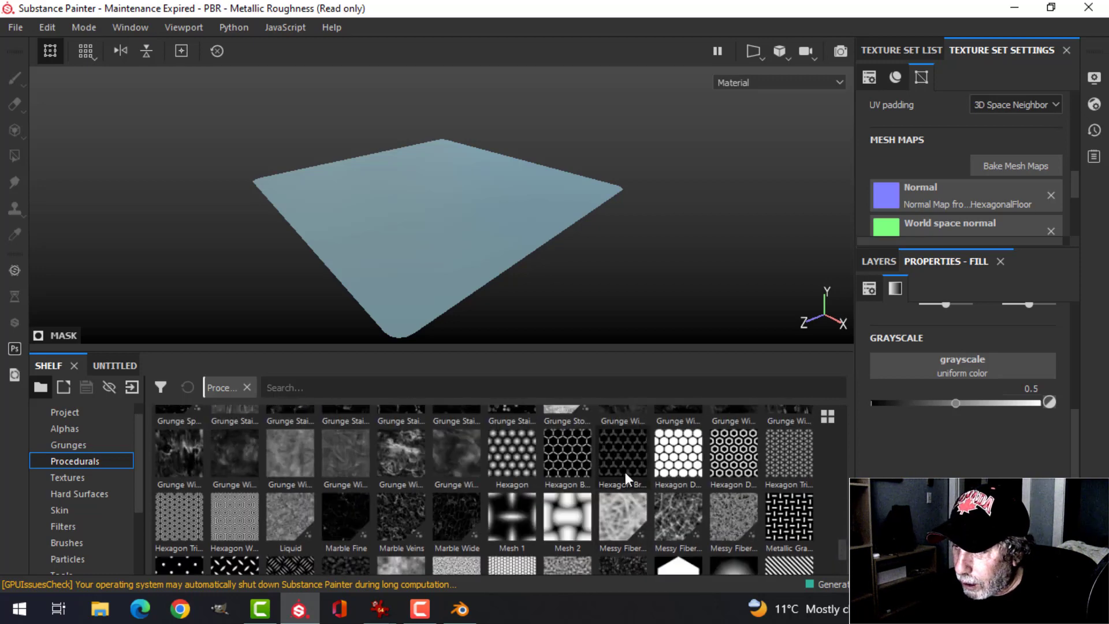
left_click_drag(688, 462, 936, 364)
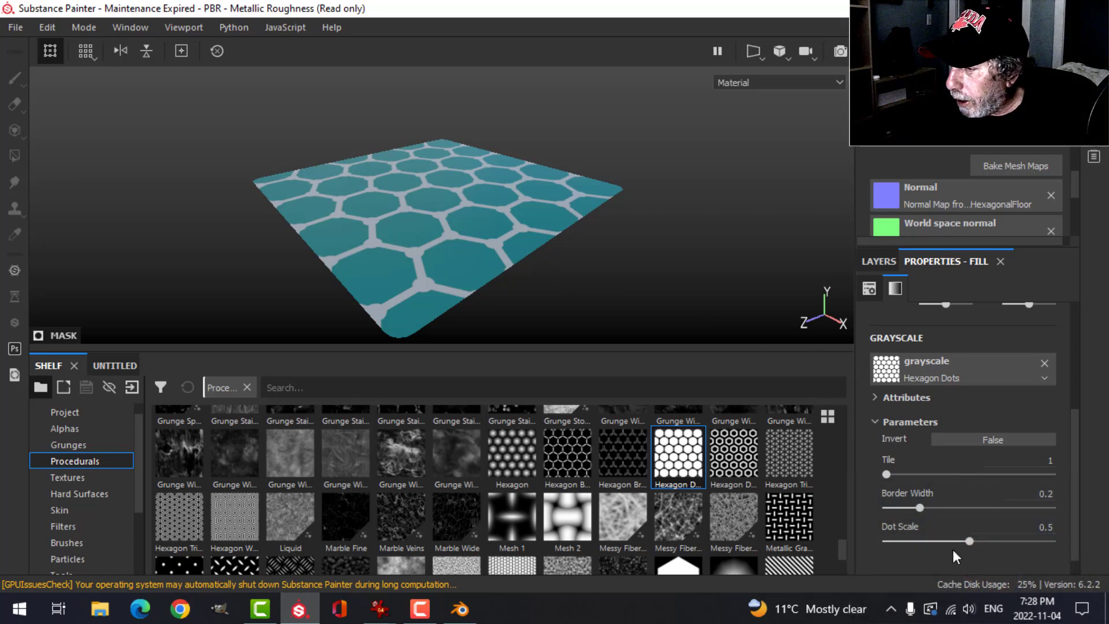
Set the hexagon pattern's Dot Scale to 0 and its UV scale to 5
left_click_drag(972, 543, 875, 537)
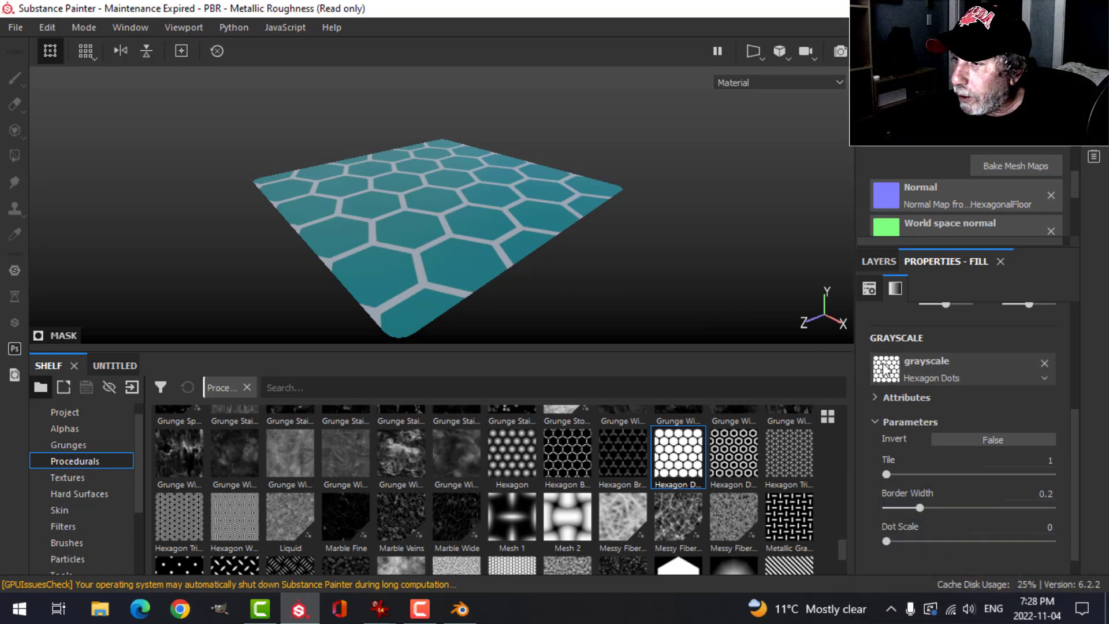
scroll(948, 373, "up", 3)
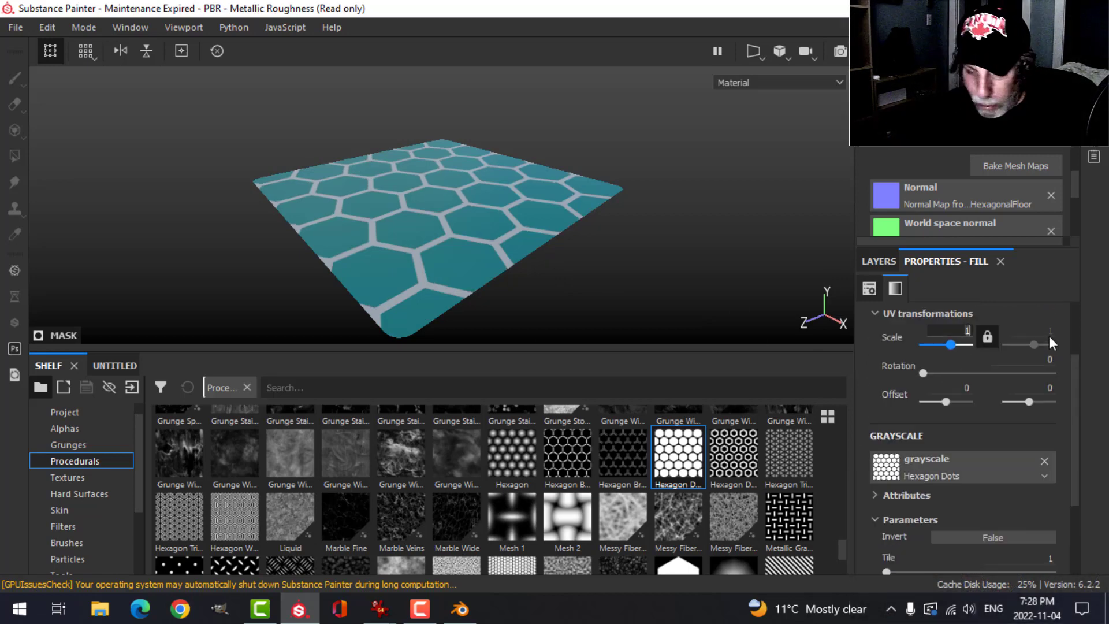
type("5")
key("Return")
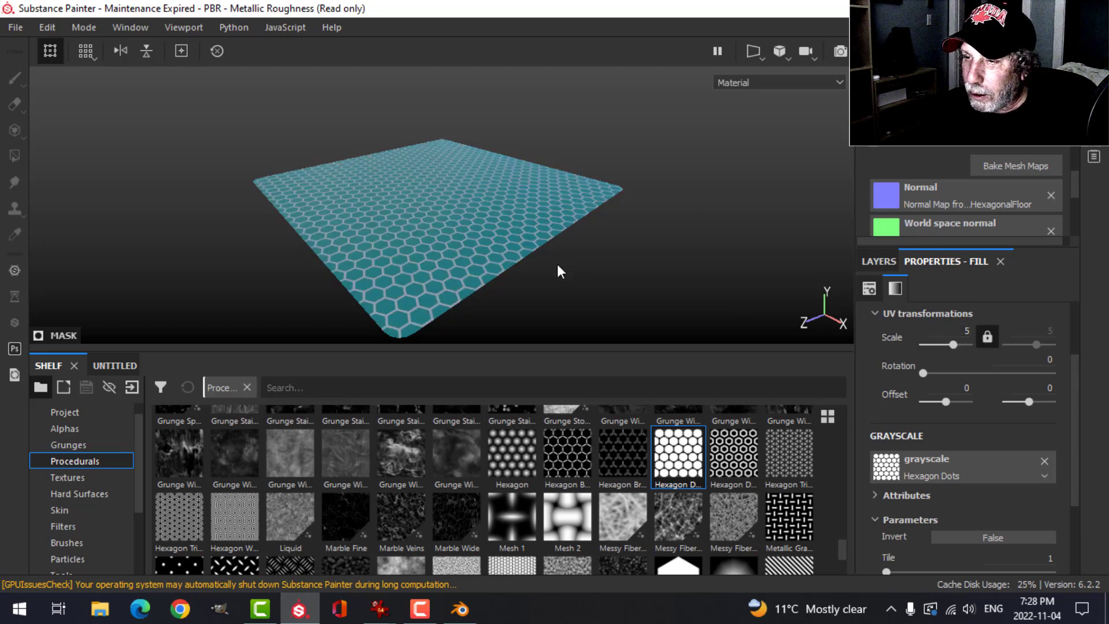
left_click_drag(559, 272, 528, 225, "alt")
middle_click_drag(476, 189, 500, 169, "alt")
left_click_drag(501, 169, 552, 223, "alt")
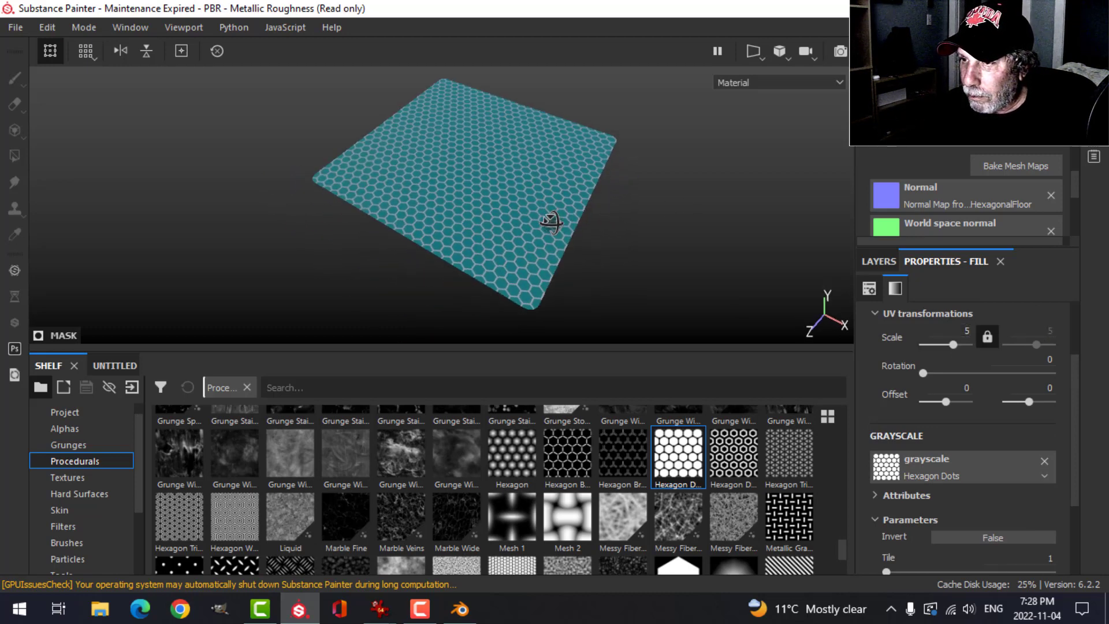
scroll(569, 238, "up", 4)
mouse_move(570, 239)
middle_mouse_down("alt")
mouse_move(576, 230)
mouse_move(560, 229)
middle_mouse_up("alt")
left_click_drag(554, 240, 549, 231, "alt")
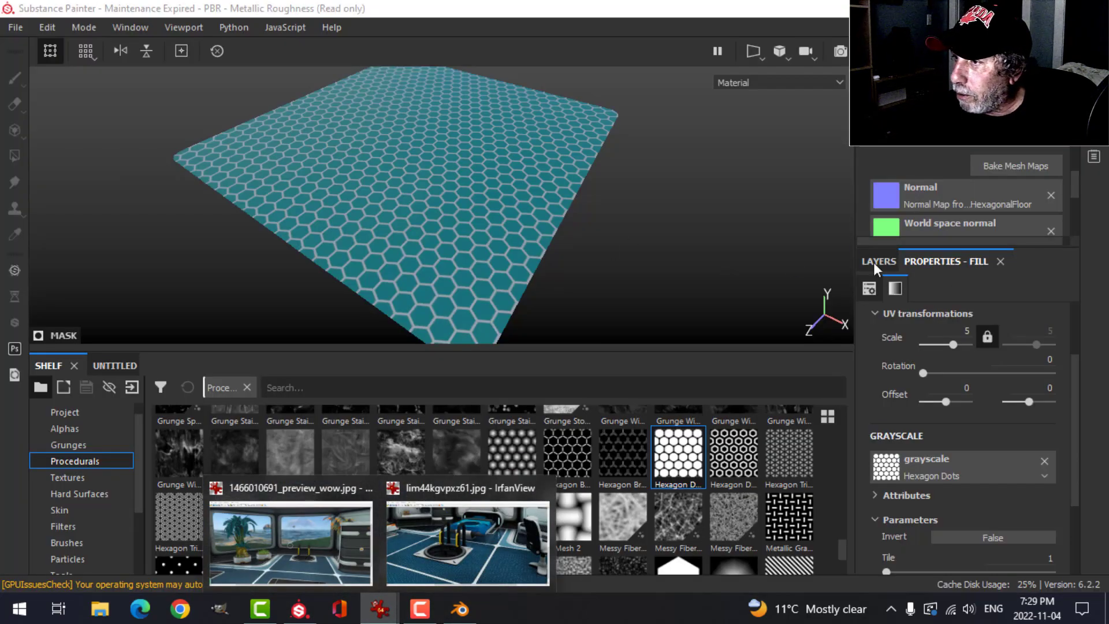
Darken the base color of Fill layer 1 to about R 0.001, G 0.101, B 0.102
left_click(879, 262)
left_click(889, 321)
left_click(951, 261)
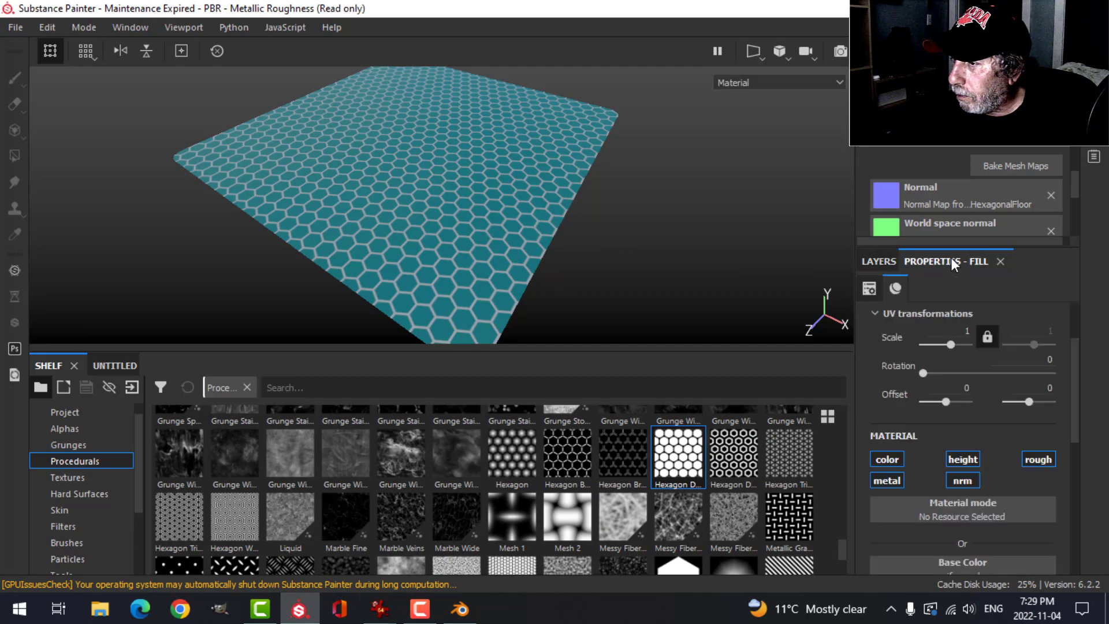
scroll(1011, 448, "down", 3)
left_click(988, 450)
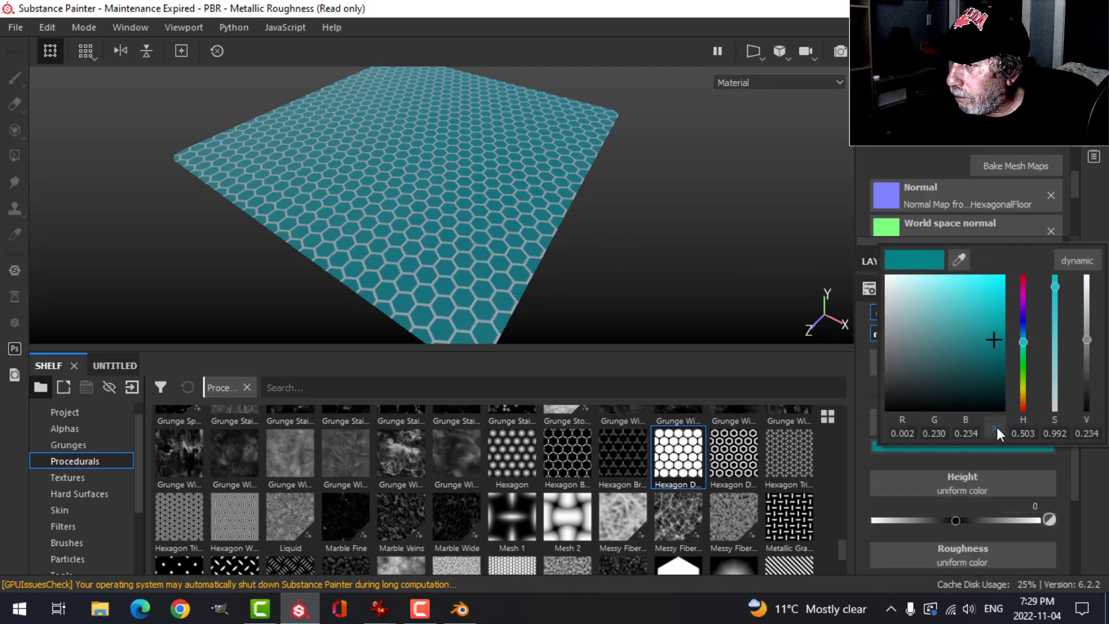
left_click(997, 361)
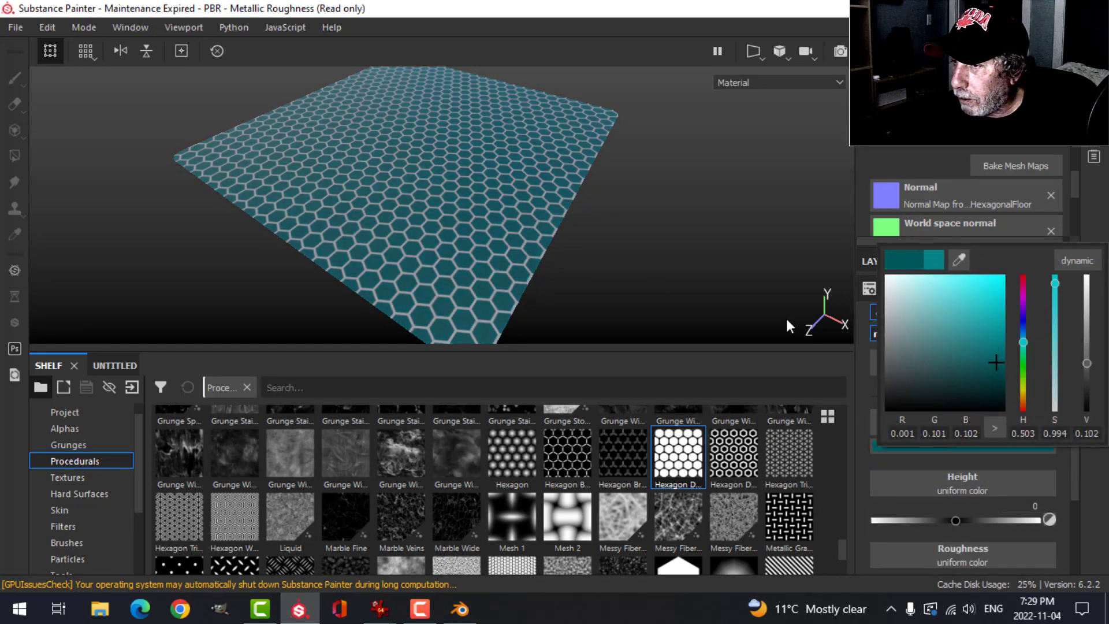
left_click(647, 257)
mouse_move(643, 252)
left_mouse_down("alt")
mouse_move(634, 258)
mouse_move(617, 231)
mouse_move(614, 253)
mouse_move(595, 241)
mouse_move(607, 171)
mouse_move(580, 209)
left_mouse_up("alt")
Examine the hexagonal floor in the reference image lim44kgvpxz61.jpg and compare it with the textured plane
mouse_move(380, 609)
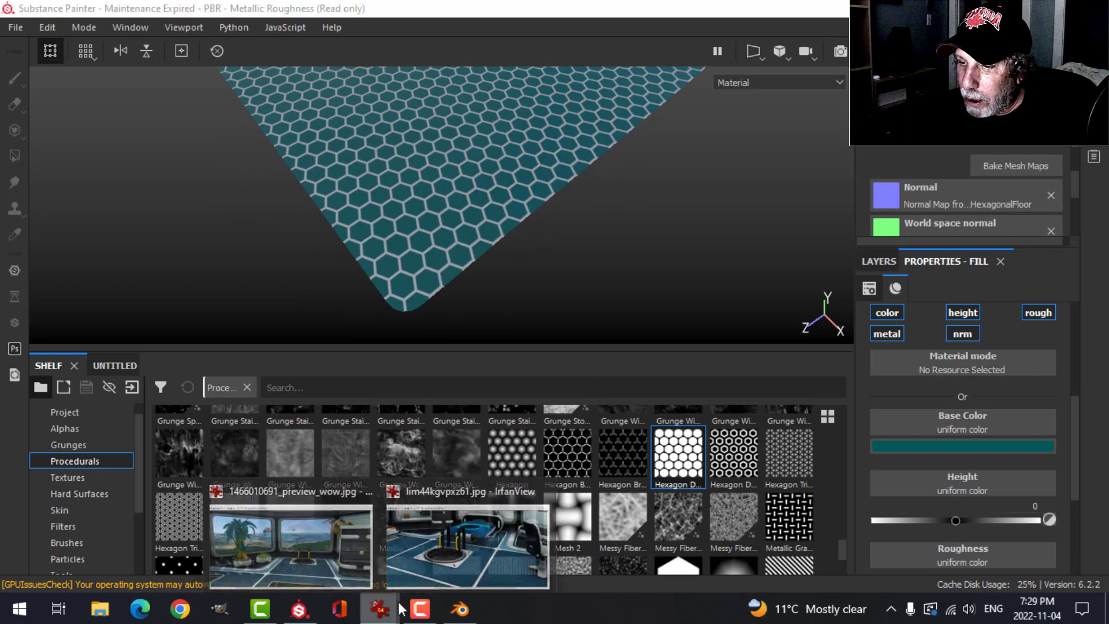
left_click(452, 574)
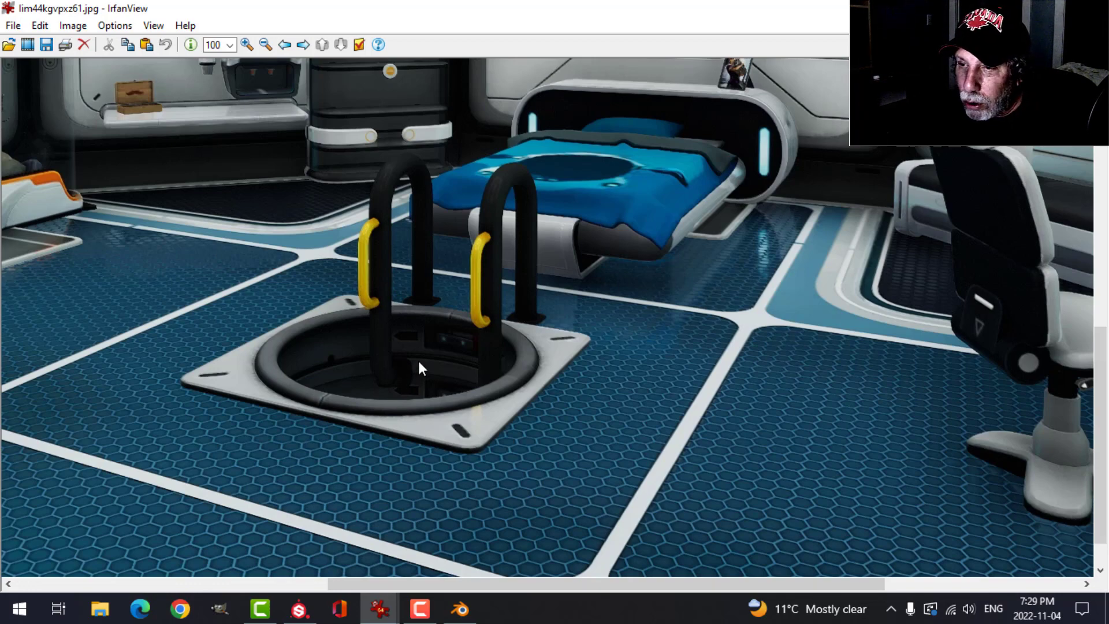
left_click(299, 609)
scroll(659, 193, "up", 1)
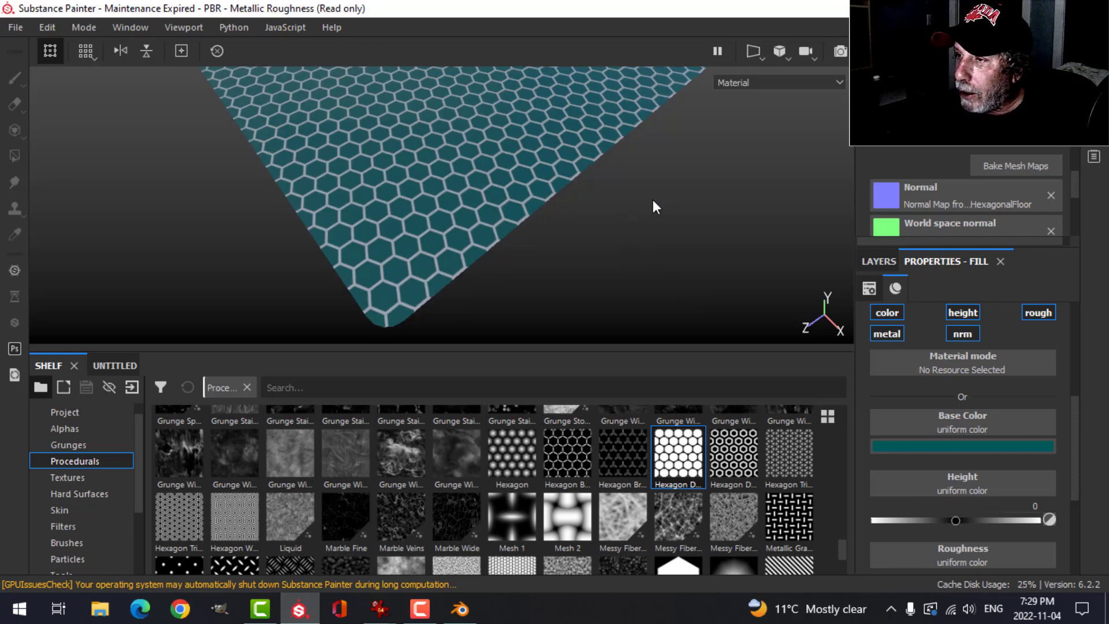
scroll(653, 200, "down", 2)
mouse_move(646, 187)
middle_mouse_down("alt")
mouse_move(630, 220)
mouse_move(629, 198)
middle_mouse_up("alt")
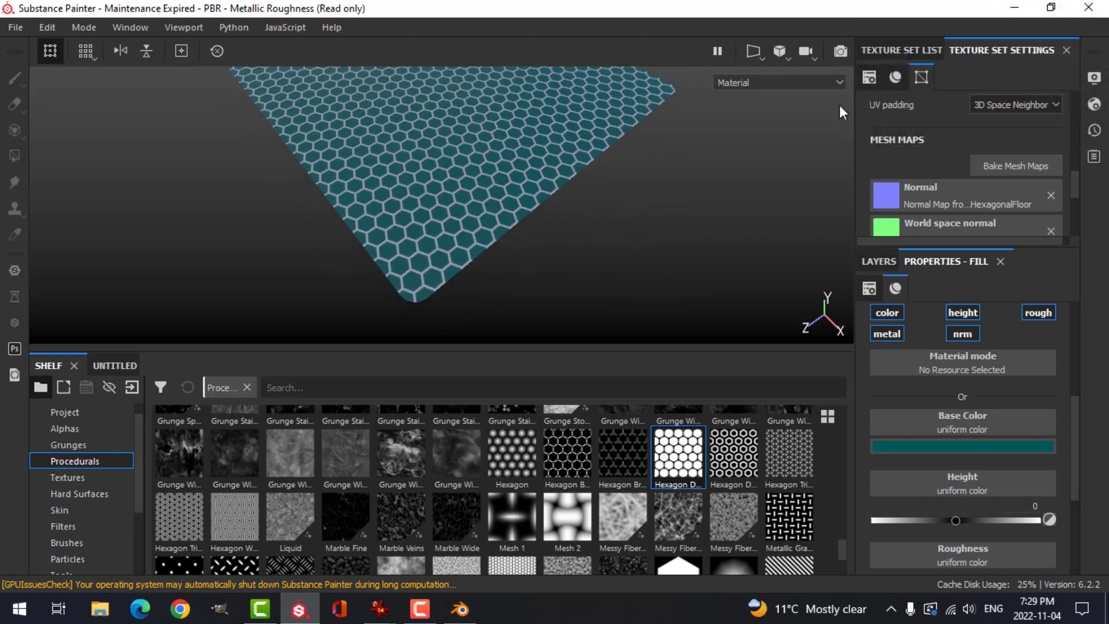
Switch the main shader of HexagonalFloor to the metal-rough PBR variant that supports transparency
left_click(898, 50)
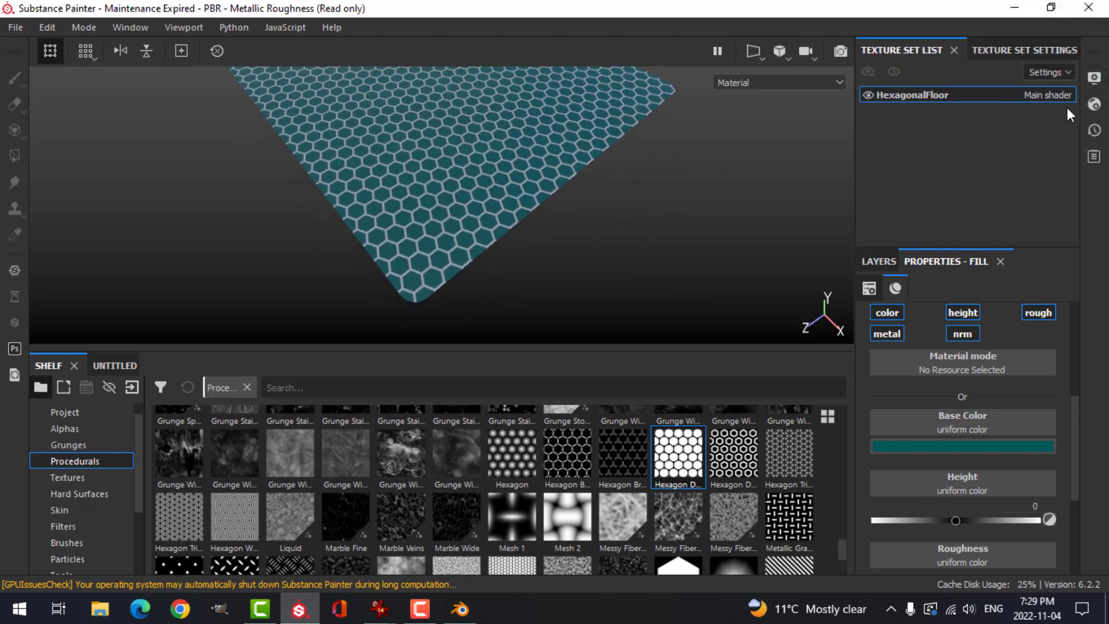
left_click(1095, 105)
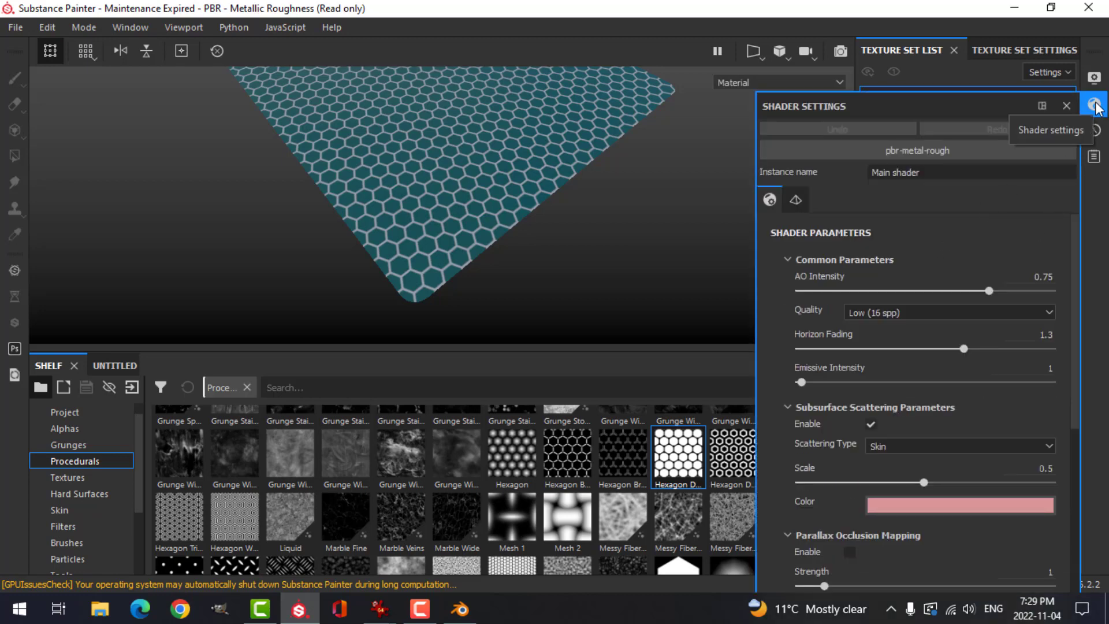
left_click(938, 149)
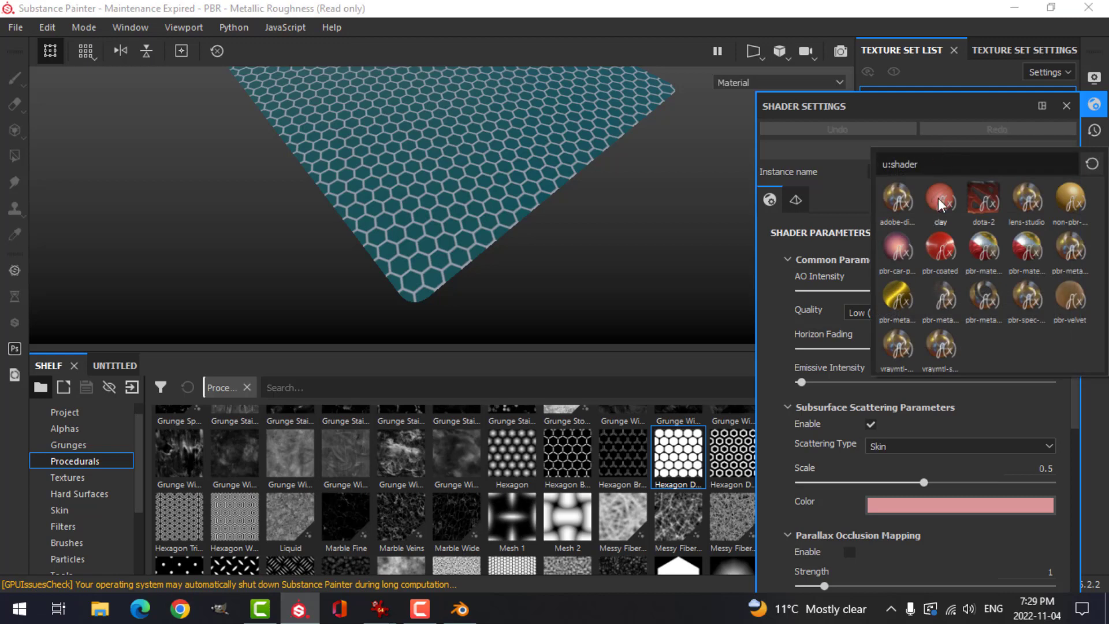
left_click(944, 302)
left_click(1094, 104)
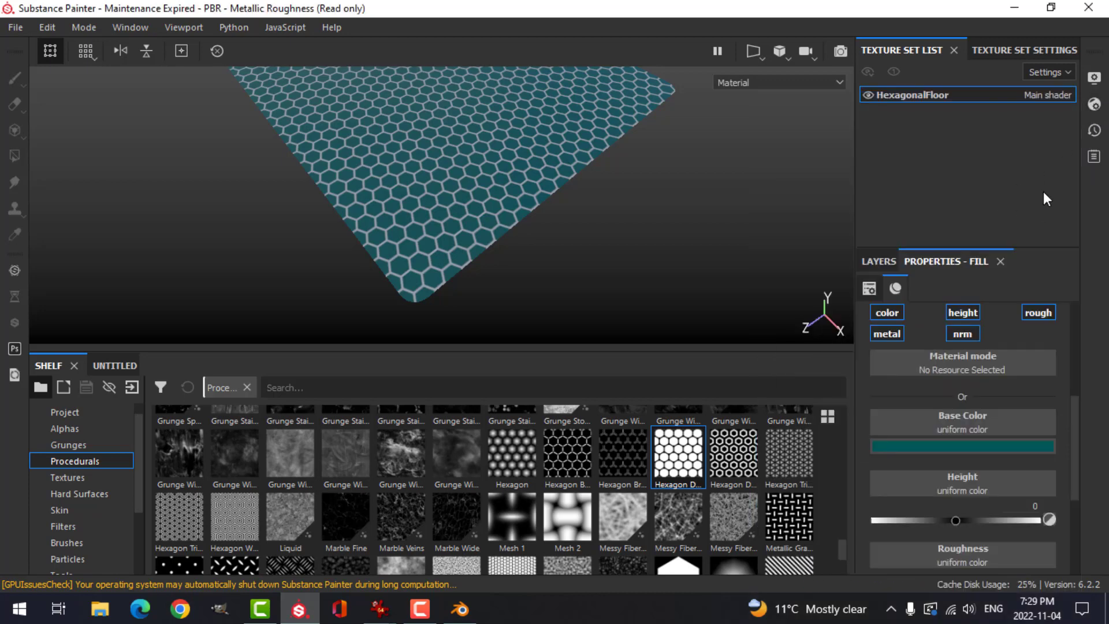
Add an Opacity channel to the HexagonalFloor texture set and return to its layer stack
left_click(1023, 50)
scroll(1038, 227, "down", 2)
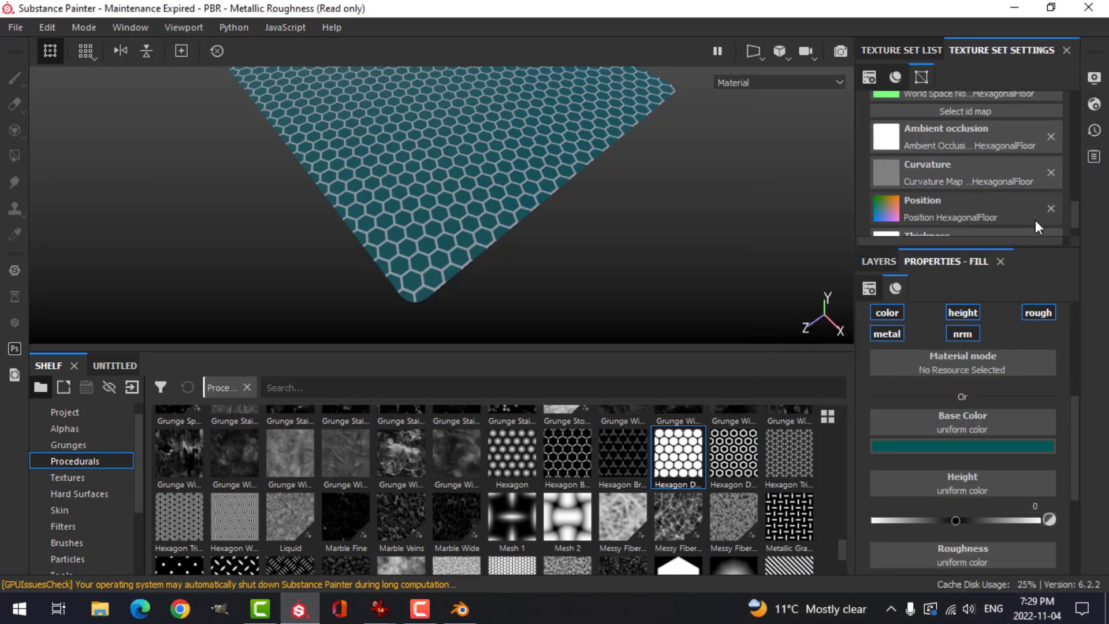
scroll(1035, 220, "up", 6)
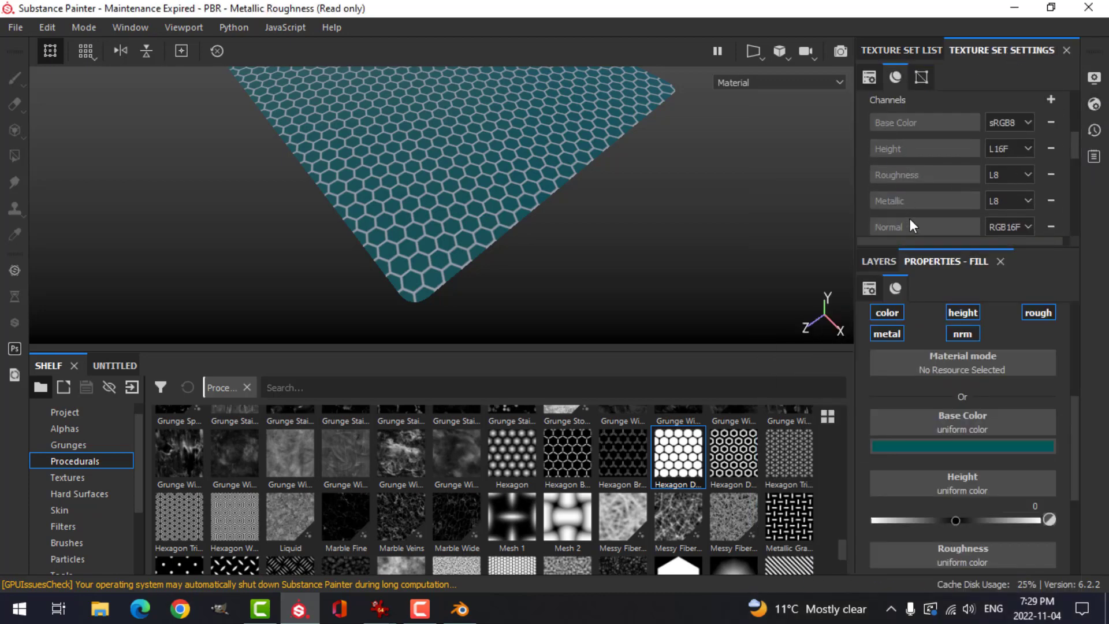
scroll(910, 218, "down", 1)
scroll(915, 189, "up", 2)
left_click(1051, 148)
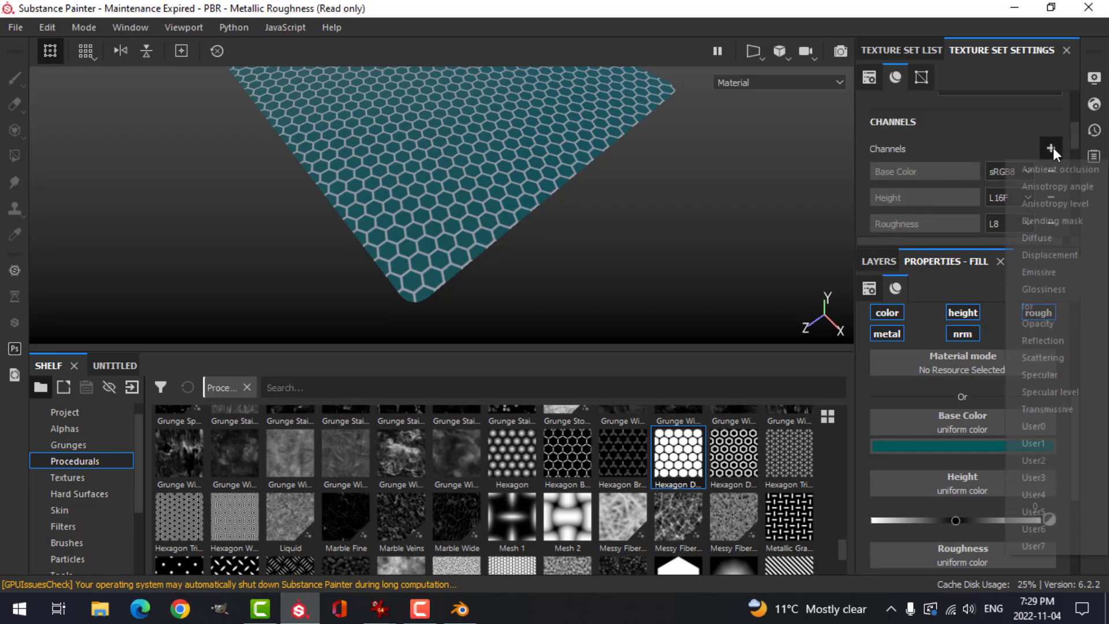
left_click(1033, 323)
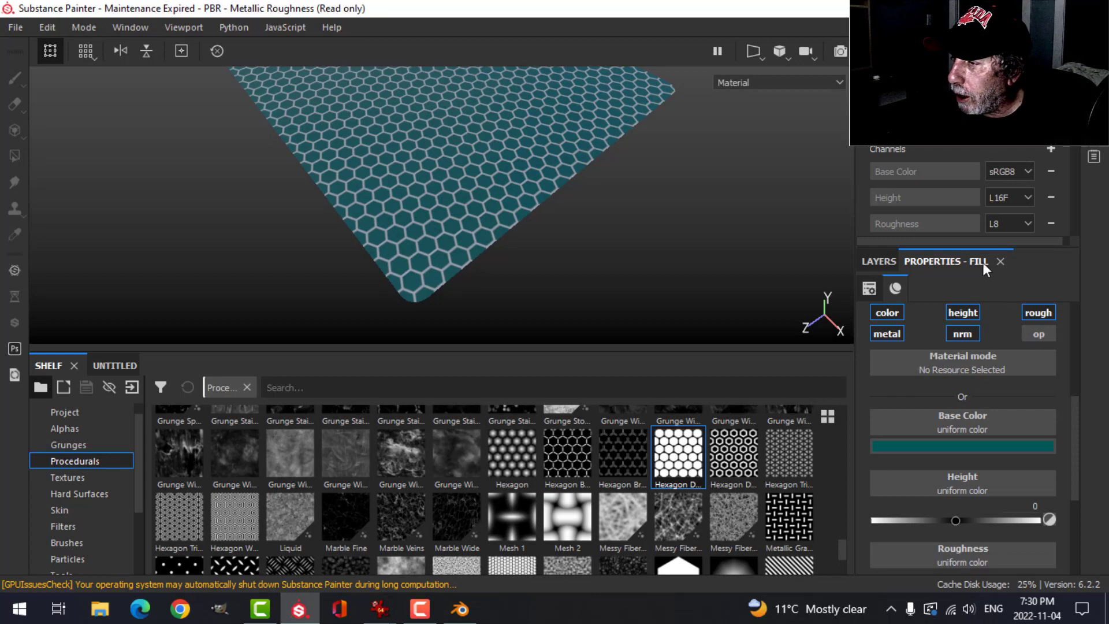
left_click(879, 262)
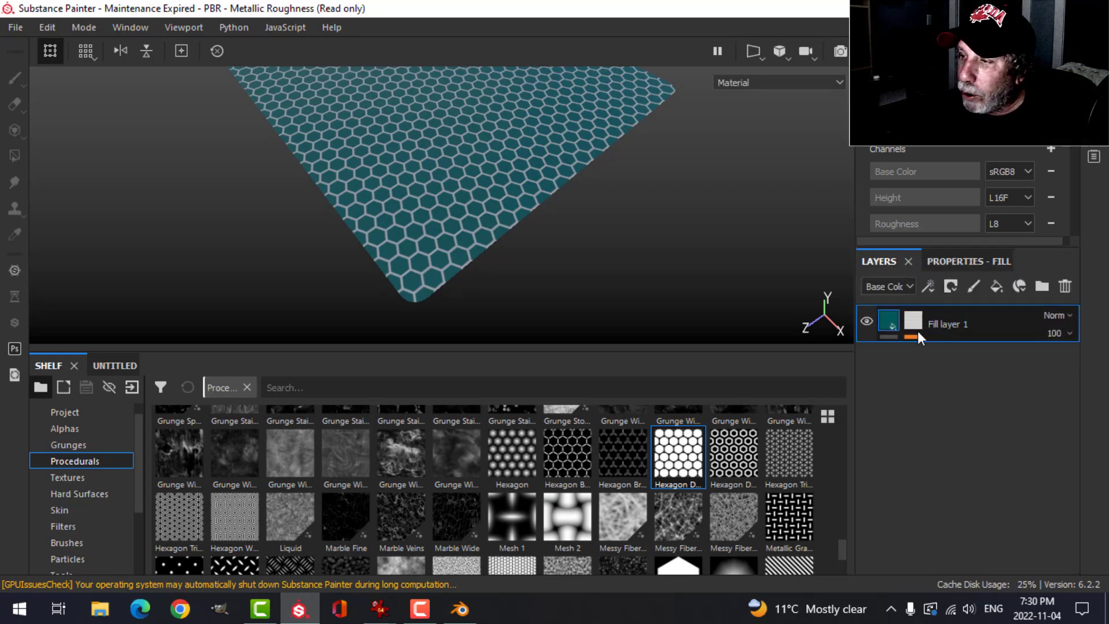
Add a paint layer above Fill layer 1 and restrict its brush to the opacity channel with a value of 0
left_click(974, 286)
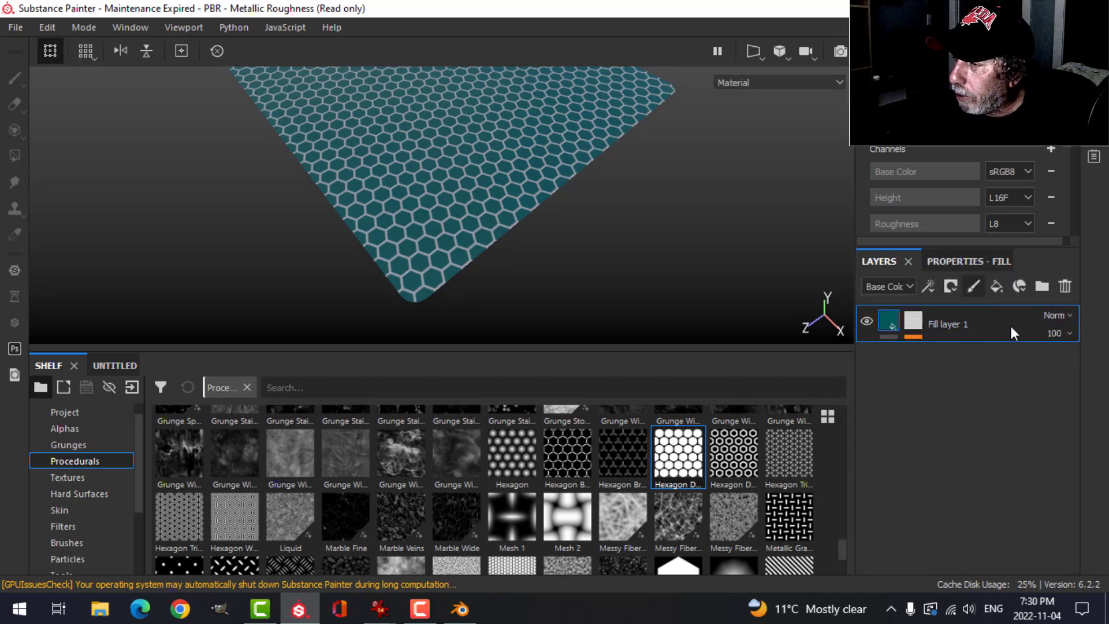
left_click(958, 260)
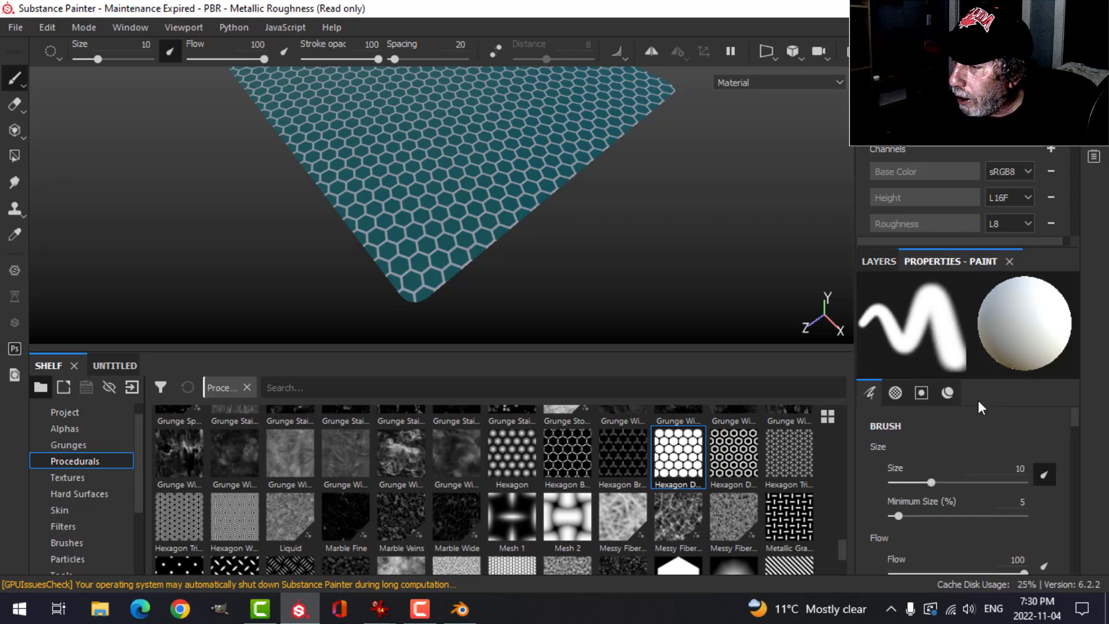
scroll(968, 421, "down", 15)
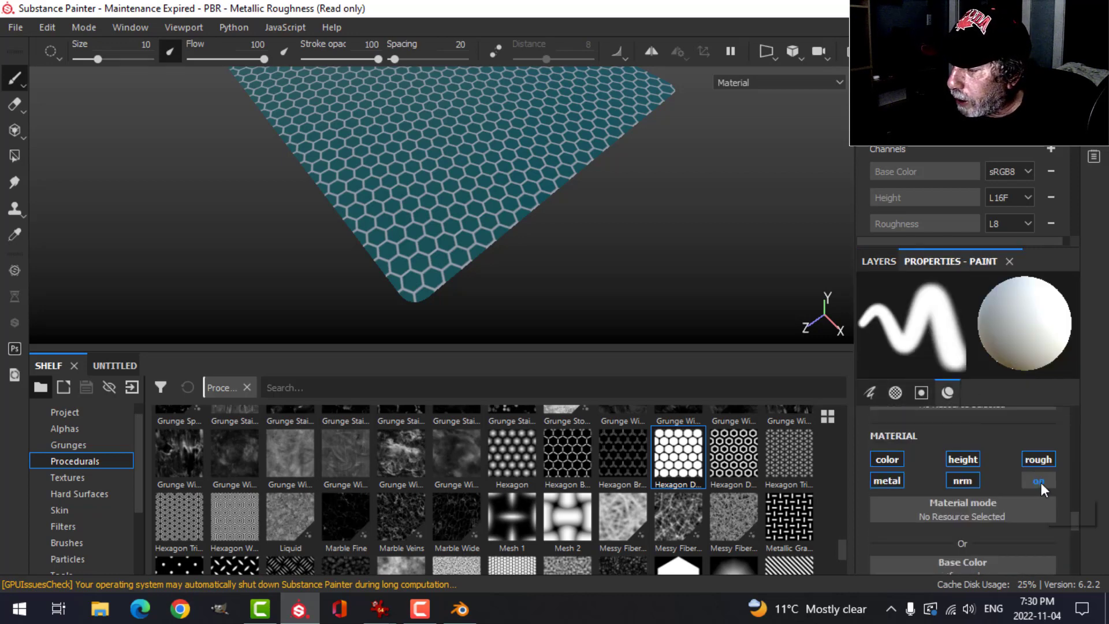
left_click(1040, 482)
mouse_move(1077, 548)
left_mouse_down()
mouse_move(1081, 575)
mouse_move(991, 550)
mouse_move(827, 548)
left_mouse_up()
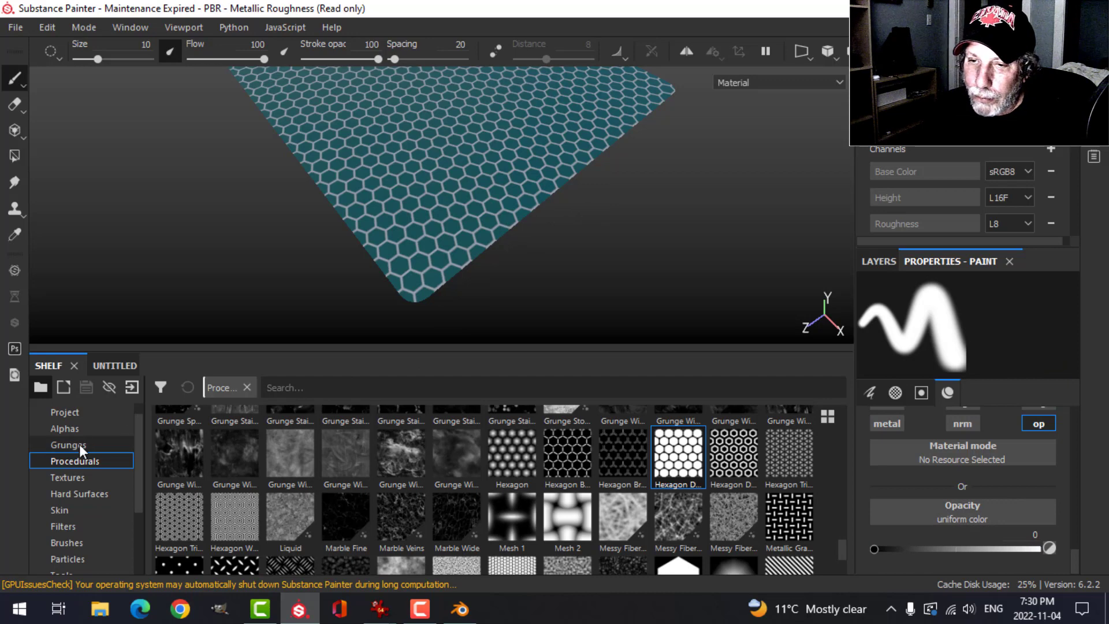
Search the alphas for "circ" and assign the solid Shape Circle alpha to the brush
left_click(70, 430)
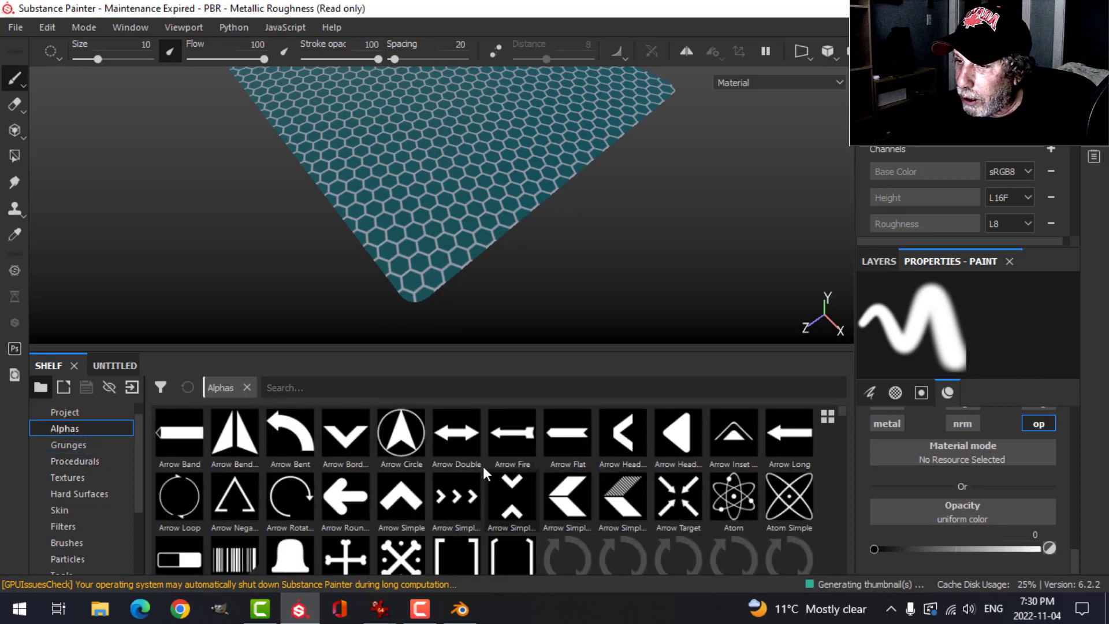
type("circ")
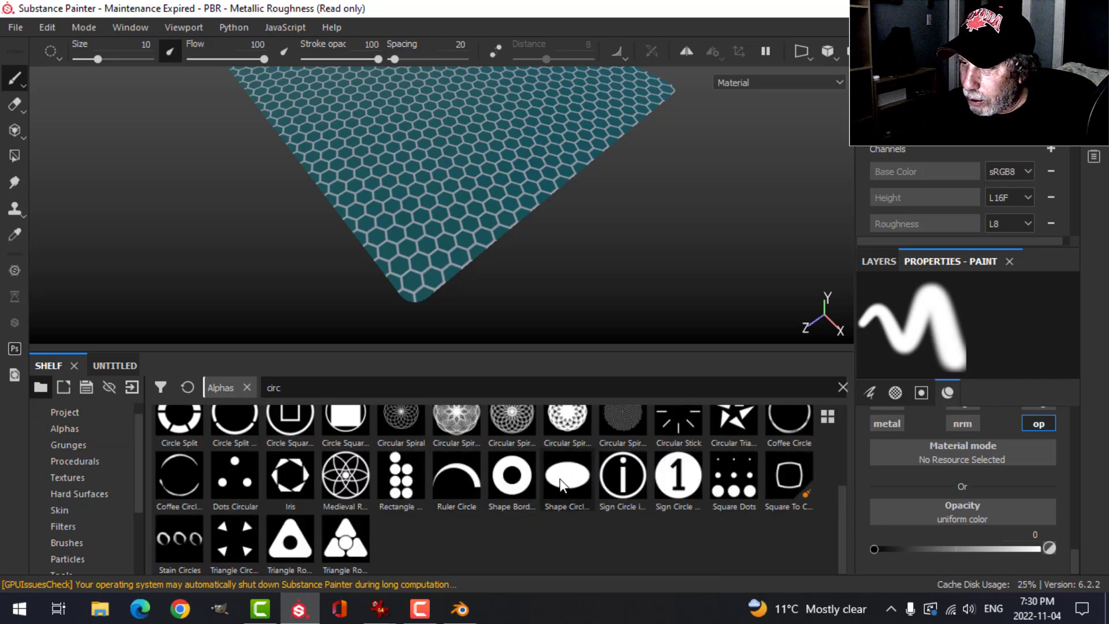
left_click(572, 484)
scroll(919, 508, "up", 5)
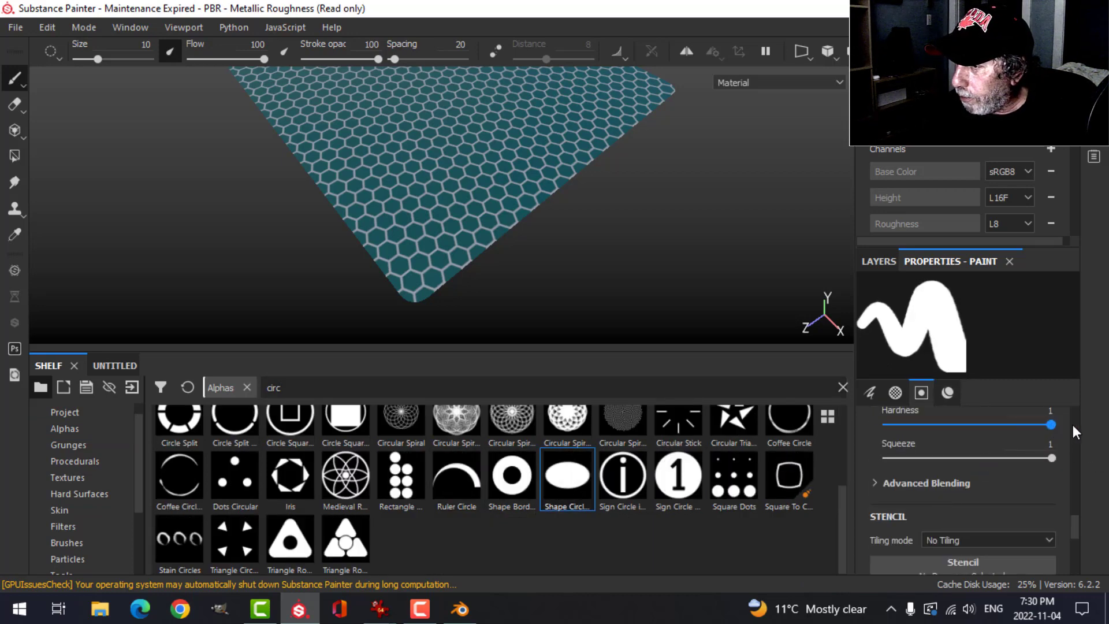
Switch the viewport to an orthographic top view and enlarge the brush to size 100 over the panel's centre
left_click(826, 53)
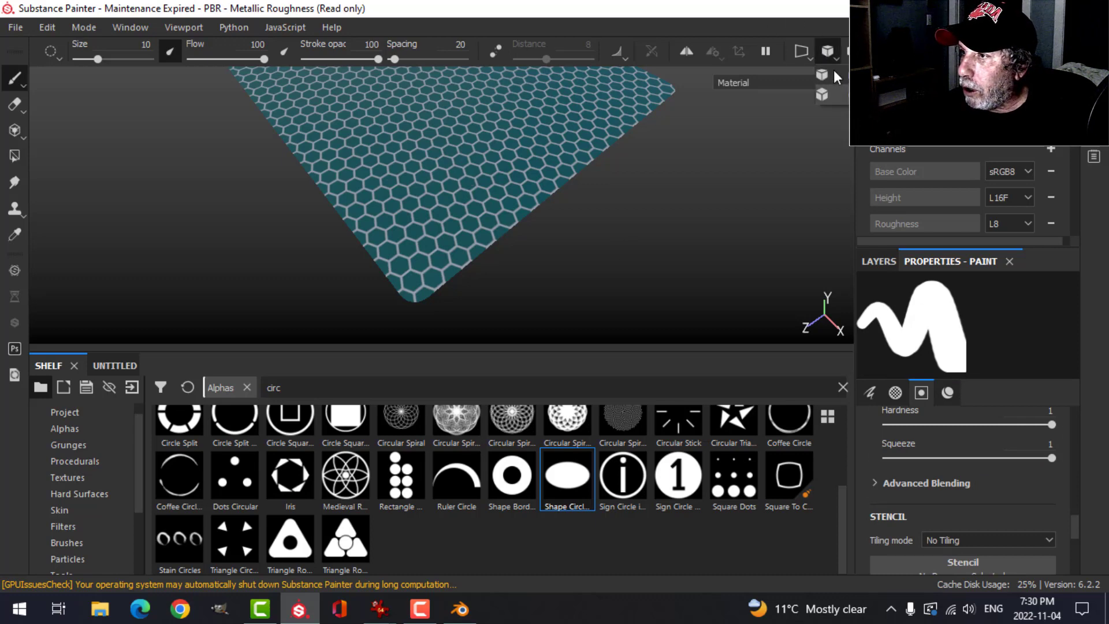
left_click(846, 98)
left_click_drag(604, 193, 627, 211, "alt+shift")
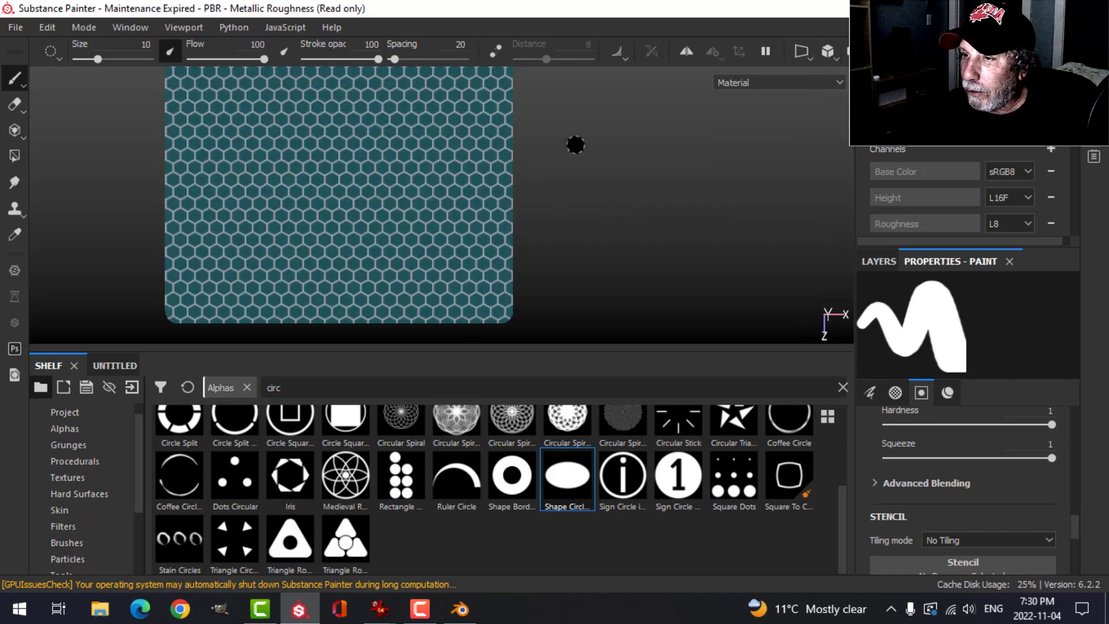
mouse_move(577, 145)
middle_mouse_down("alt")
mouse_move(671, 197)
mouse_move(665, 179)
middle_mouse_up("alt")
scroll(656, 193, "up", 2)
scroll(656, 193, "down", 4)
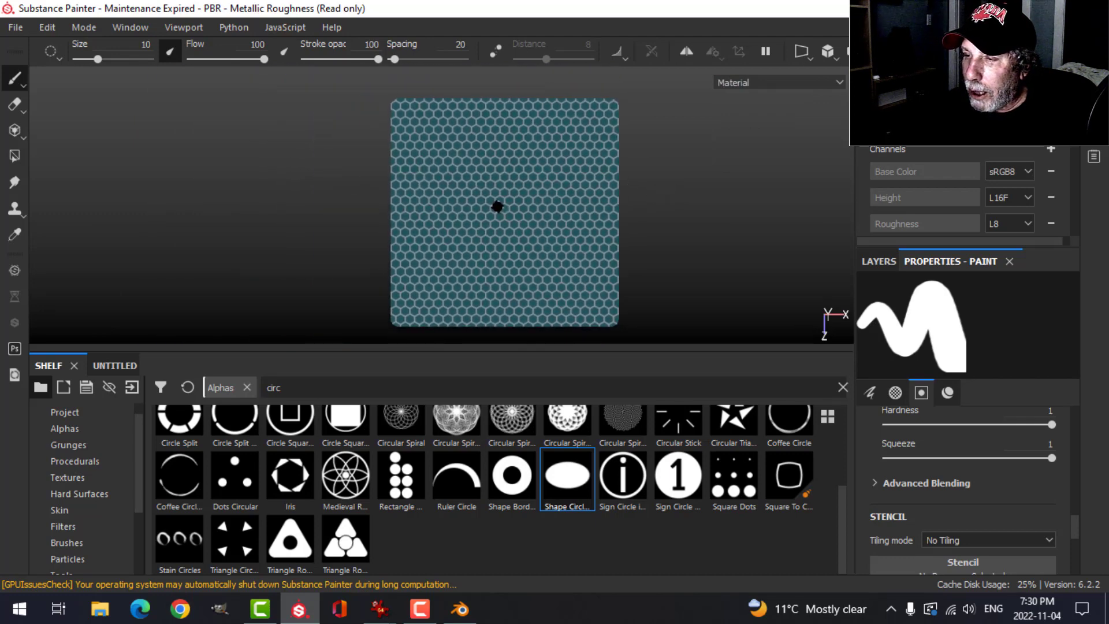
right_click_drag(498, 207, 503, 206, "ctrl")
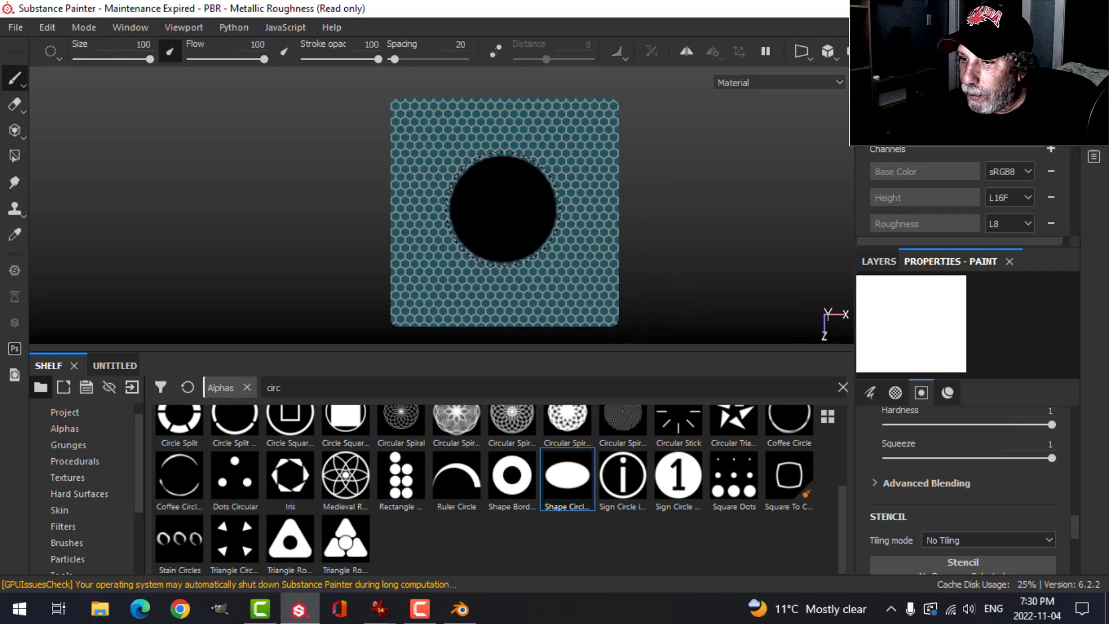
Check the hatch opening in reference image lim44kgvpxz61.jpg and stamp a circular hole through the panel's centre at brush size 98.81
mouse_move(391, 595)
left_click(489, 547)
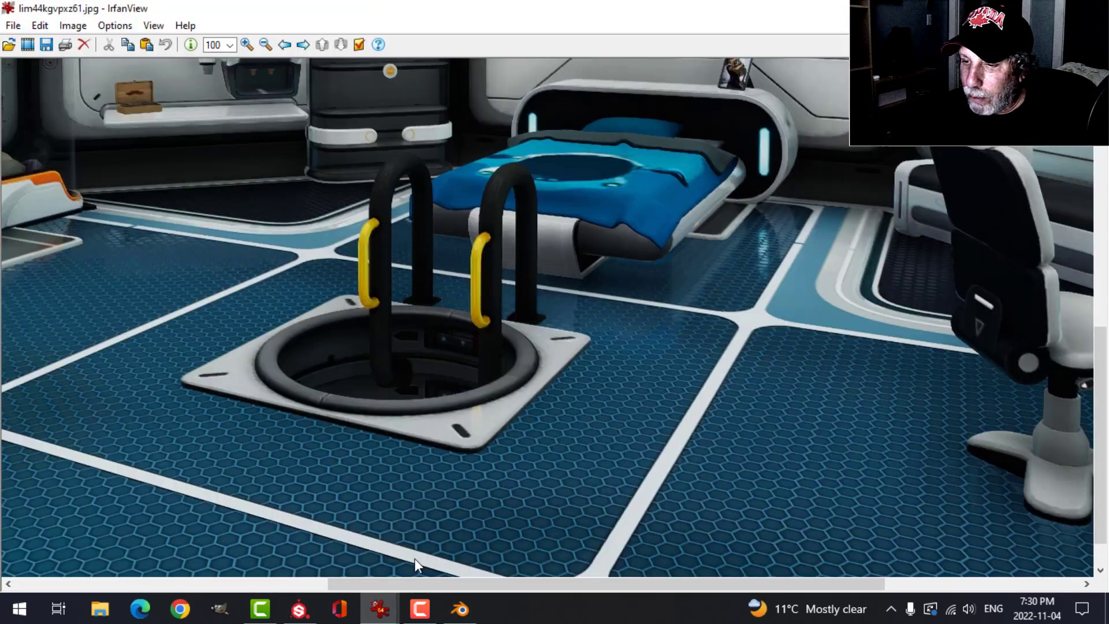
left_click(460, 608)
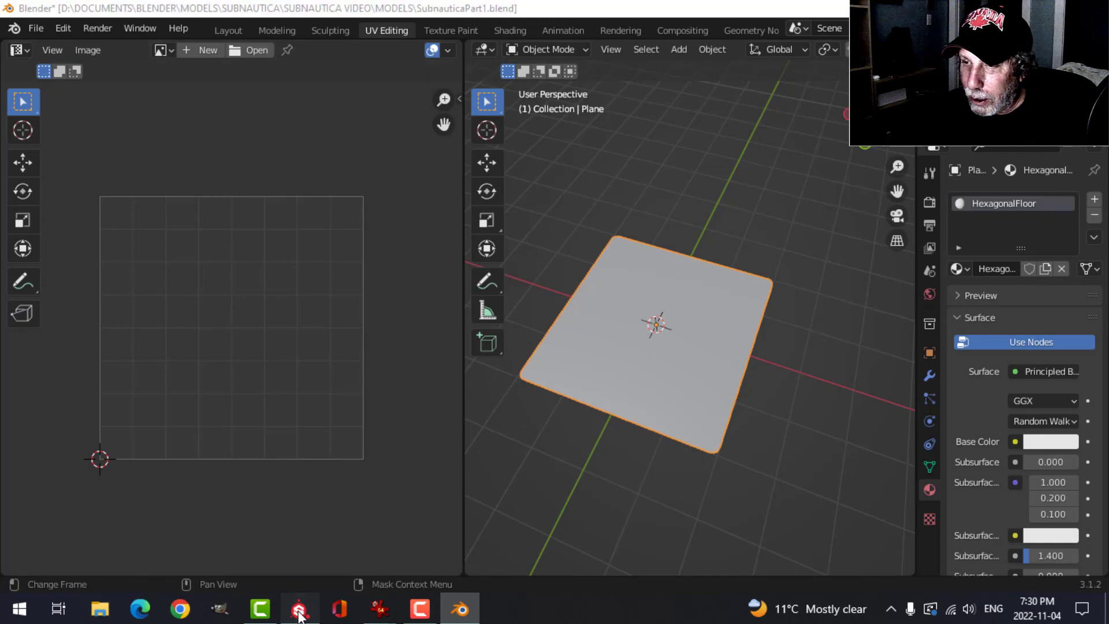
left_click(298, 610)
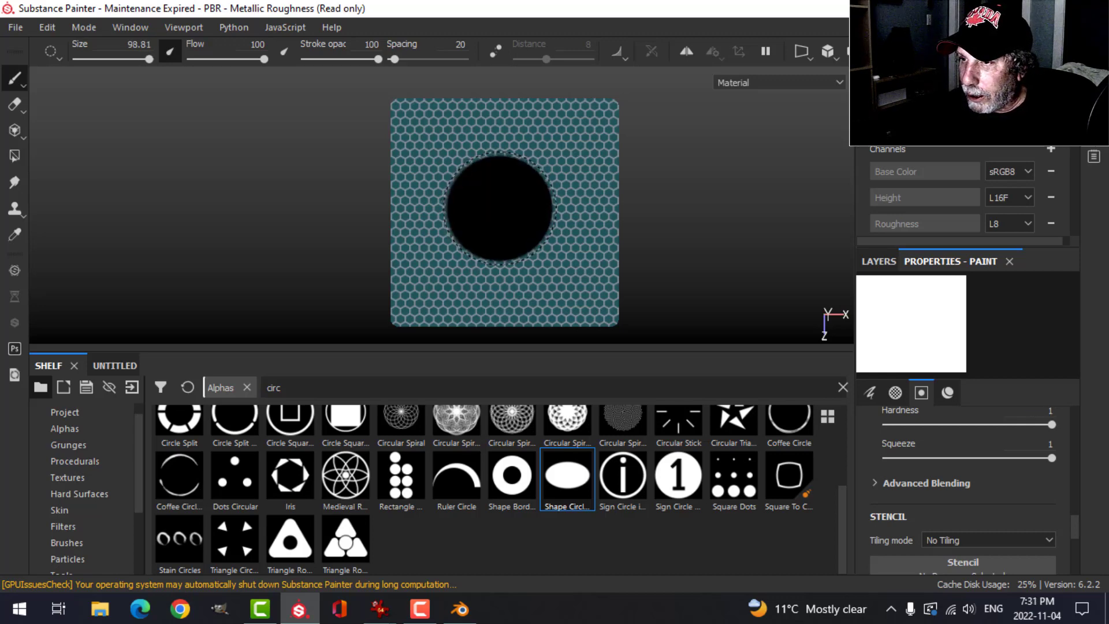
mouse_move(688, 237)
left_mouse_down("alt")
mouse_move(552, 189)
mouse_move(528, 123)
left_mouse_up("alt")
middle_click_drag(587, 253, 590, 176, "alt")
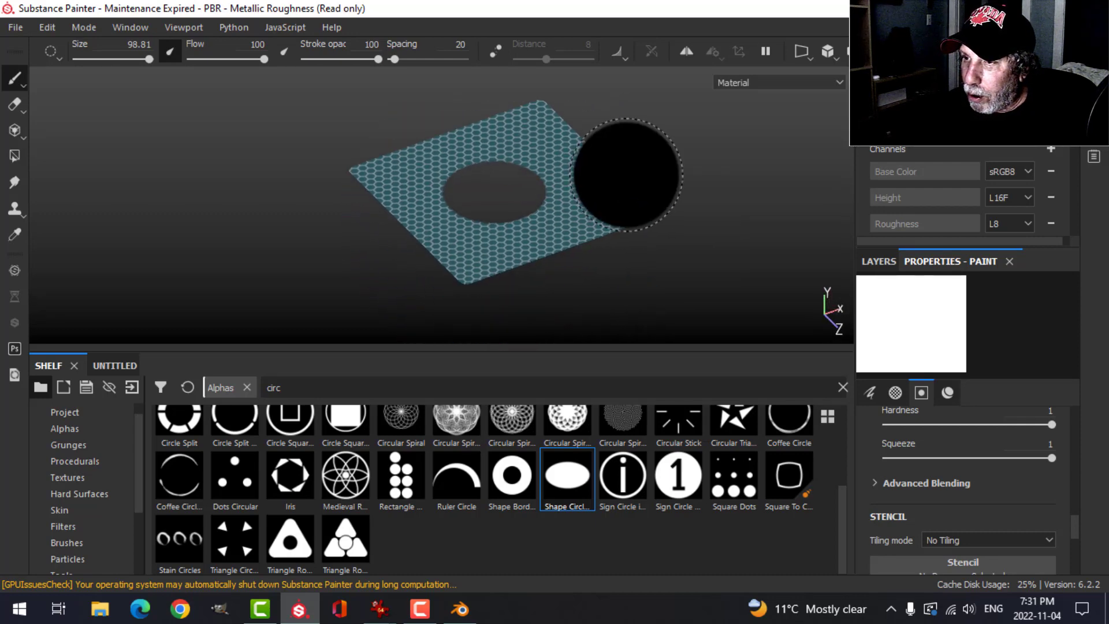
mouse_move(627, 176)
left_mouse_down("alt")
mouse_move(443, 181)
mouse_move(447, 150)
left_mouse_up("alt")
left_click_drag(582, 155, 554, 215, "alt")
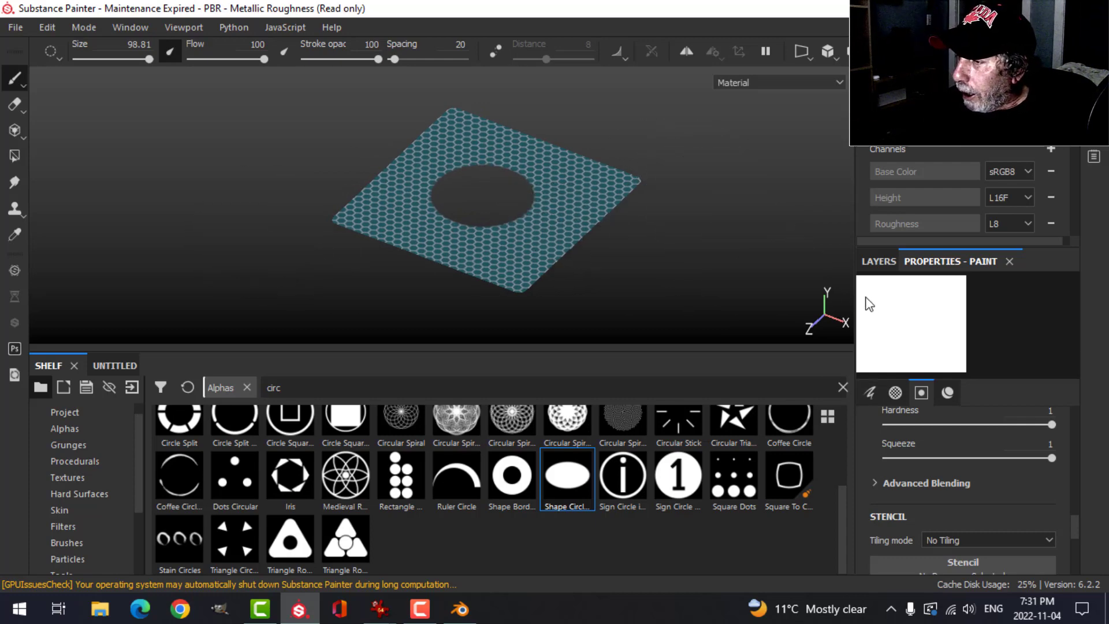
Select Fill layer 1 in the layer stack and save the project as HexagonalFloor
left_click(877, 261)
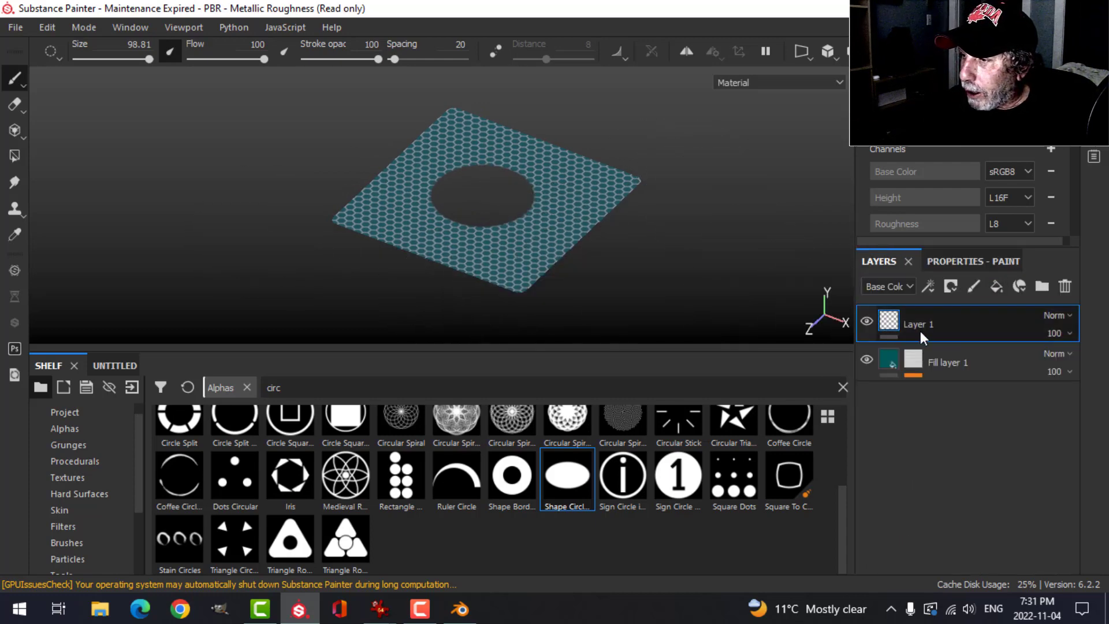
left_click(17, 26)
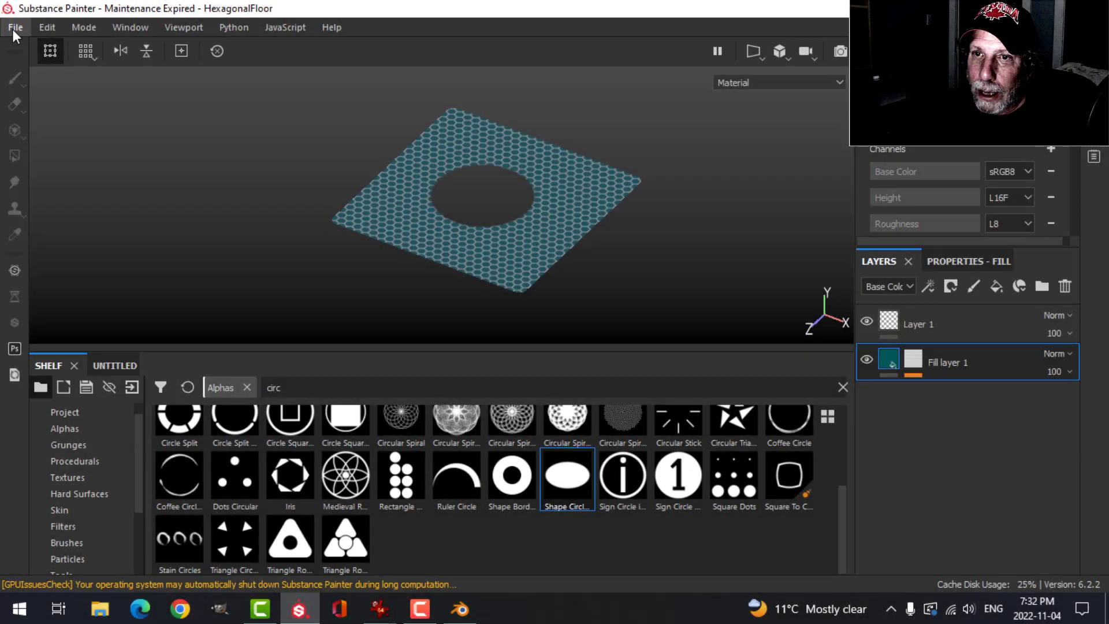
Open the texture export settings and review the output maps of the PBR Metallic Roughness Opacity preset, including its Opacity map
left_click(13, 29)
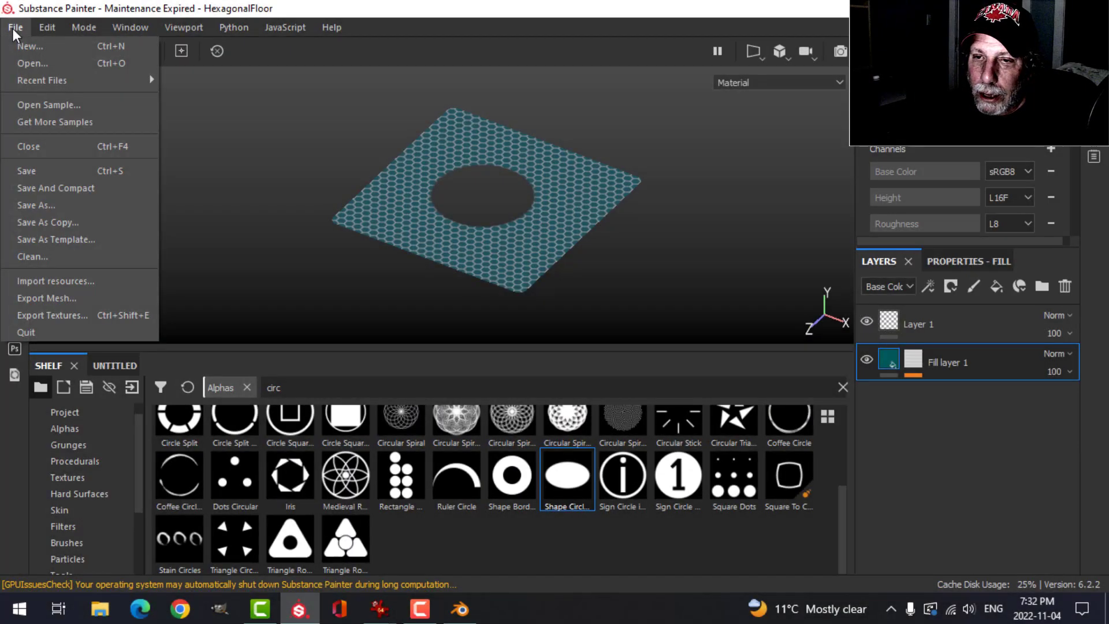
left_click(65, 314)
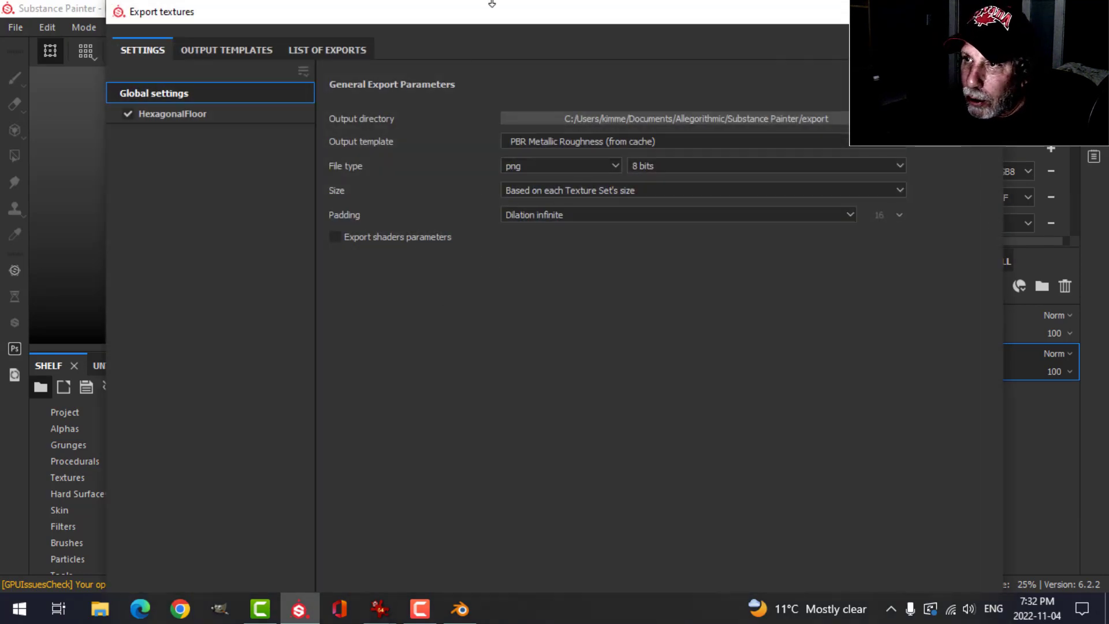
left_click_drag(497, 8, 453, 61)
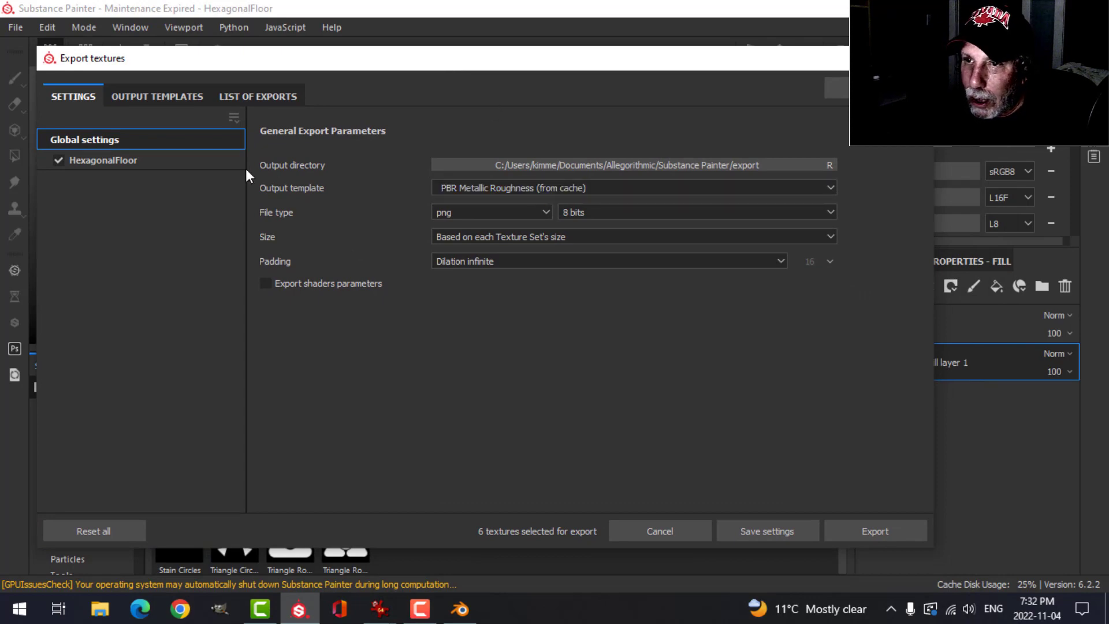
left_click(169, 96)
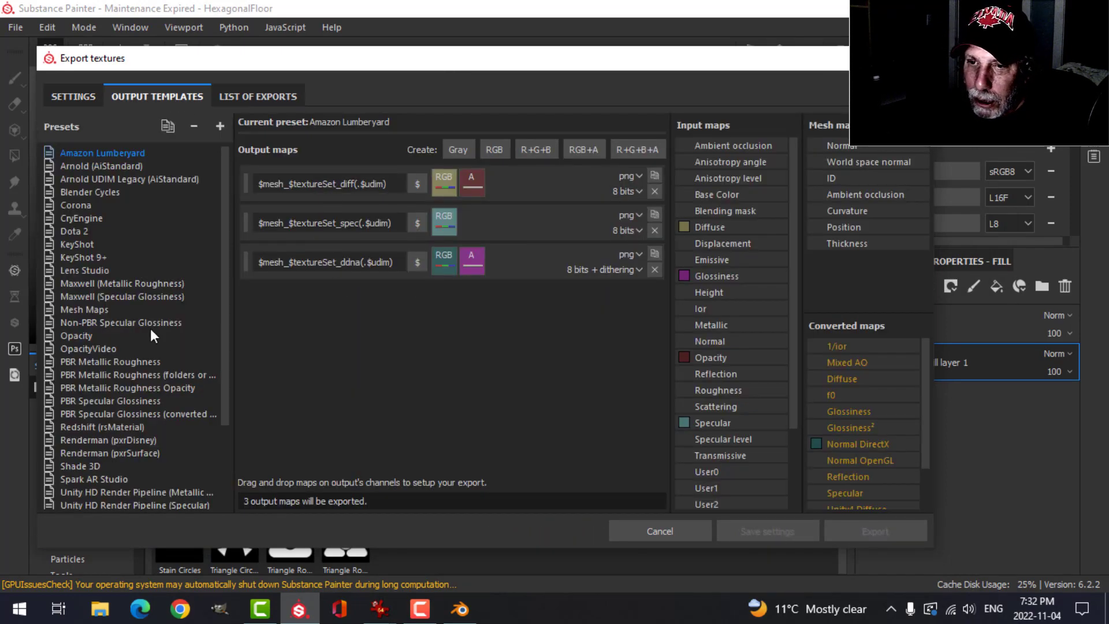
scroll(148, 332, "down", 3)
left_click(152, 283)
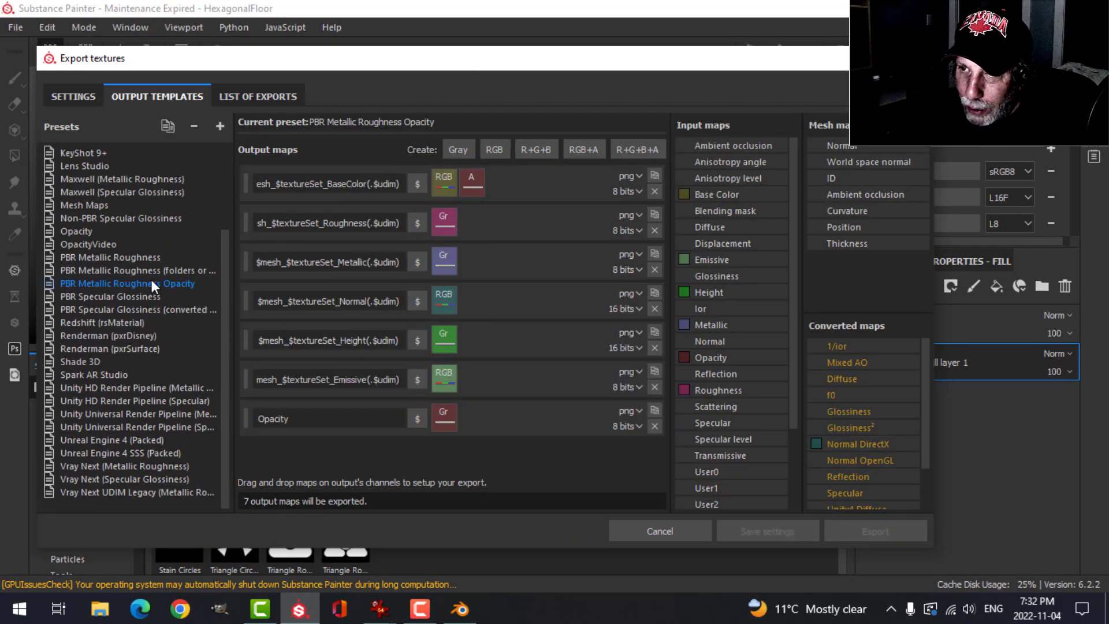
left_click(273, 422)
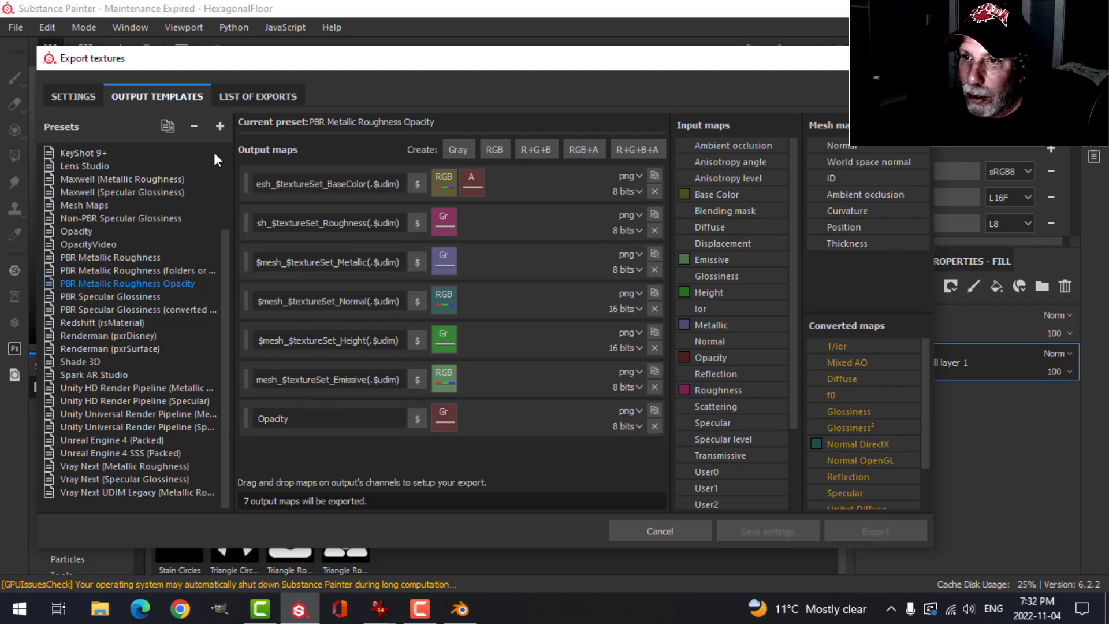
left_click(81, 97)
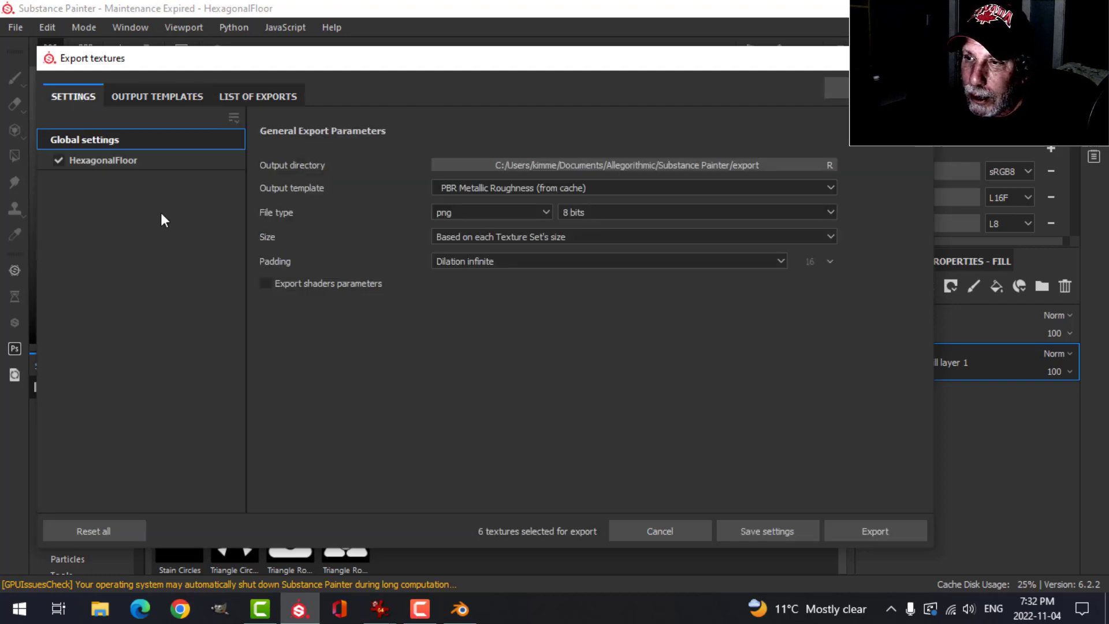
Set the export's output template to PBR Metallic Roughness Opacity
left_click(559, 186)
scroll(548, 249, "up", 3)
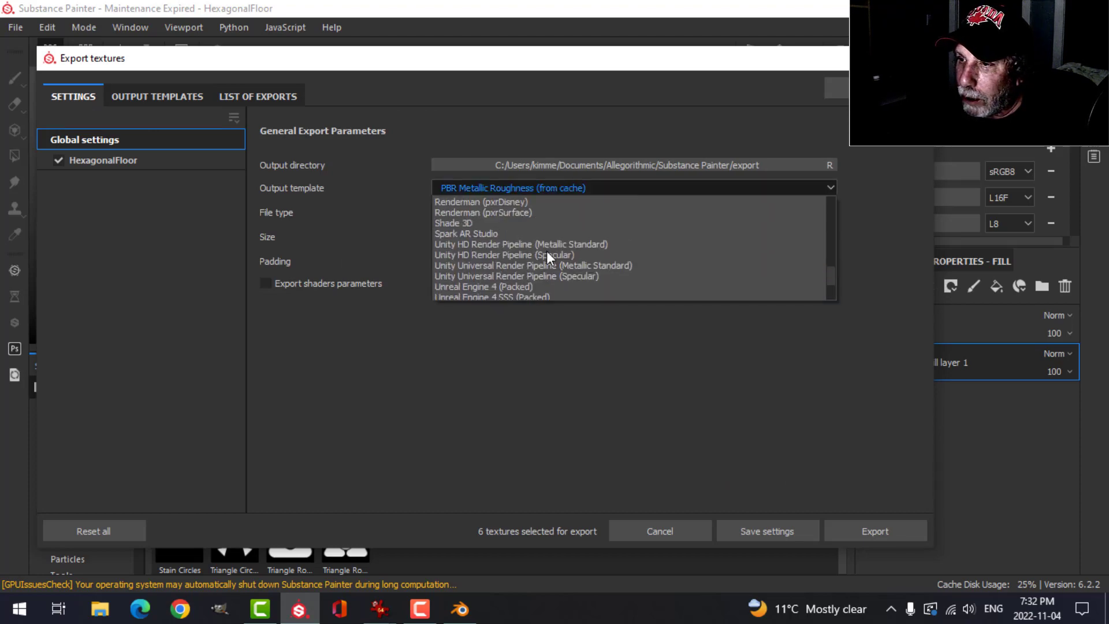
scroll(547, 251, "up", 3)
left_click(544, 224)
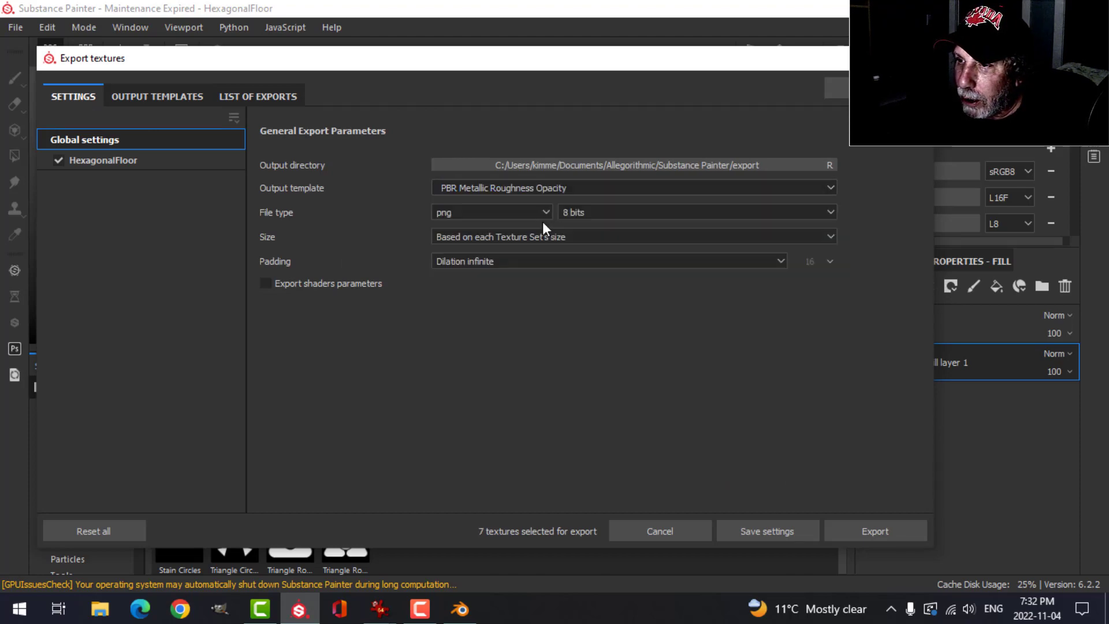
Export the HexagonalFloor textures to the folder D:/DOCUMENTS/BLENDER/MODELS/SUBNAUTICA/SUBNAUTICA VIDEO/TEXTURES
left_click(706, 164)
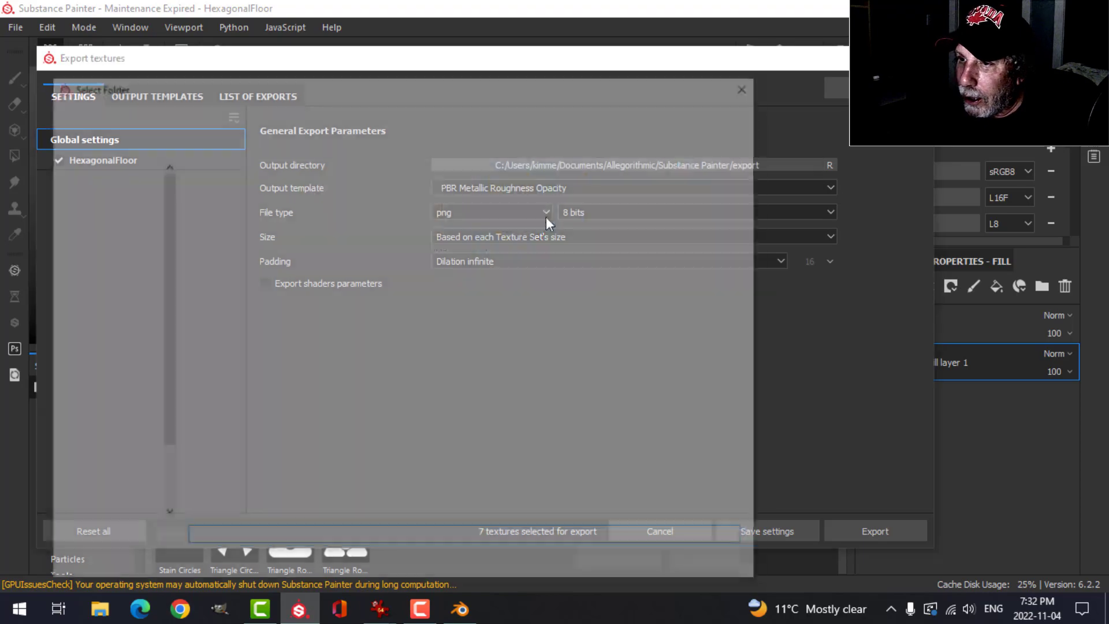
left_click(104, 472)
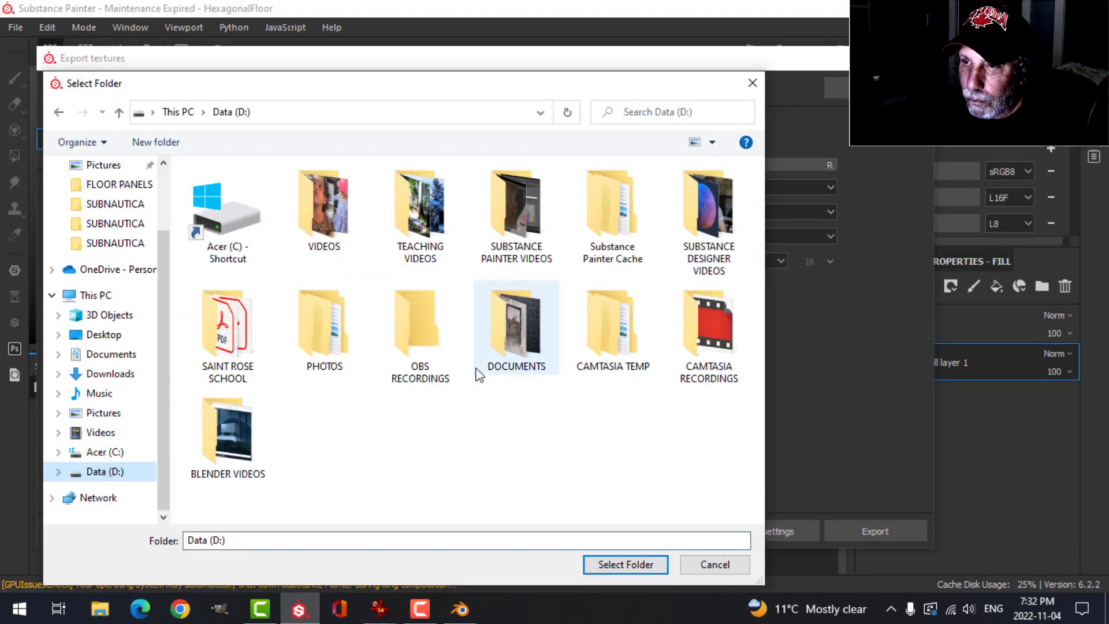
double_click(512, 345)
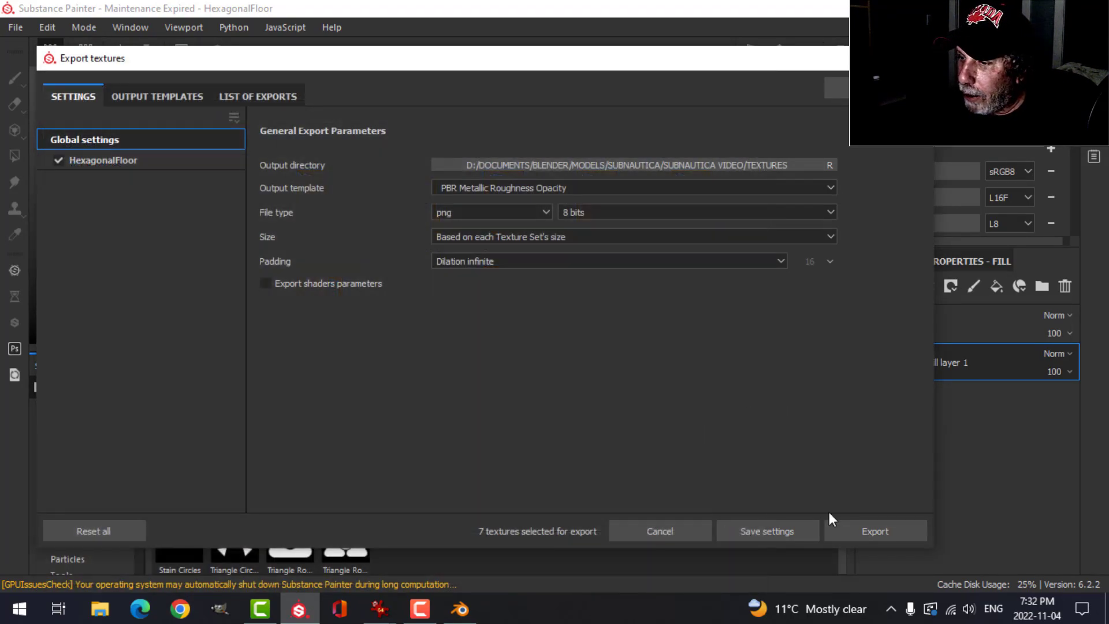
left_click(850, 526)
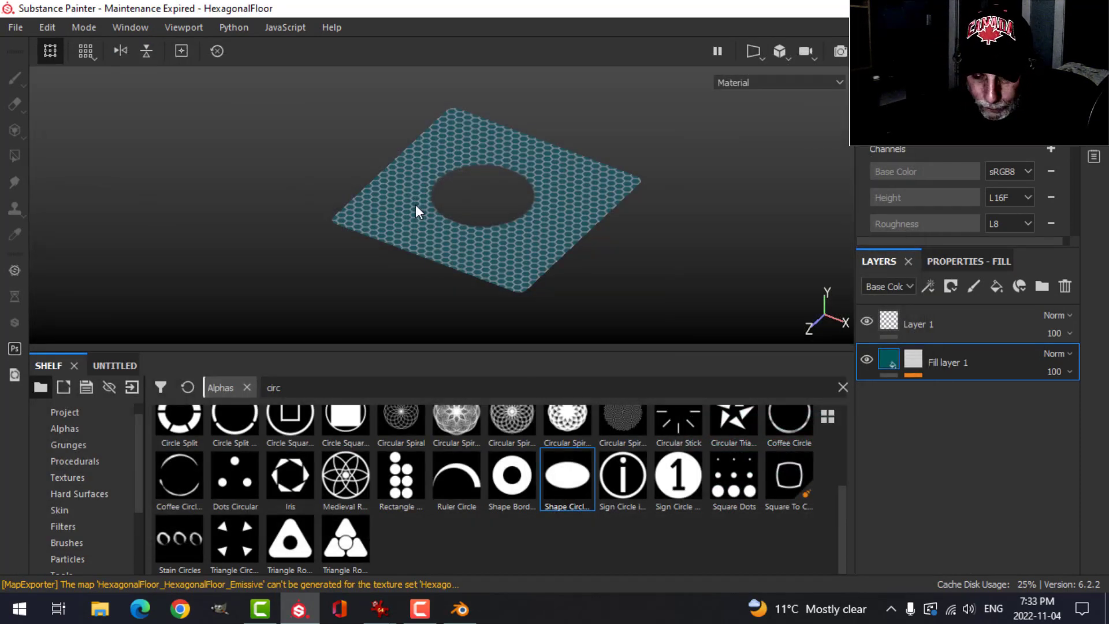
Switch to Blender, open the Shading workspace and select the HexagonalFloor material's Principled BSDF node
left_click(465, 608)
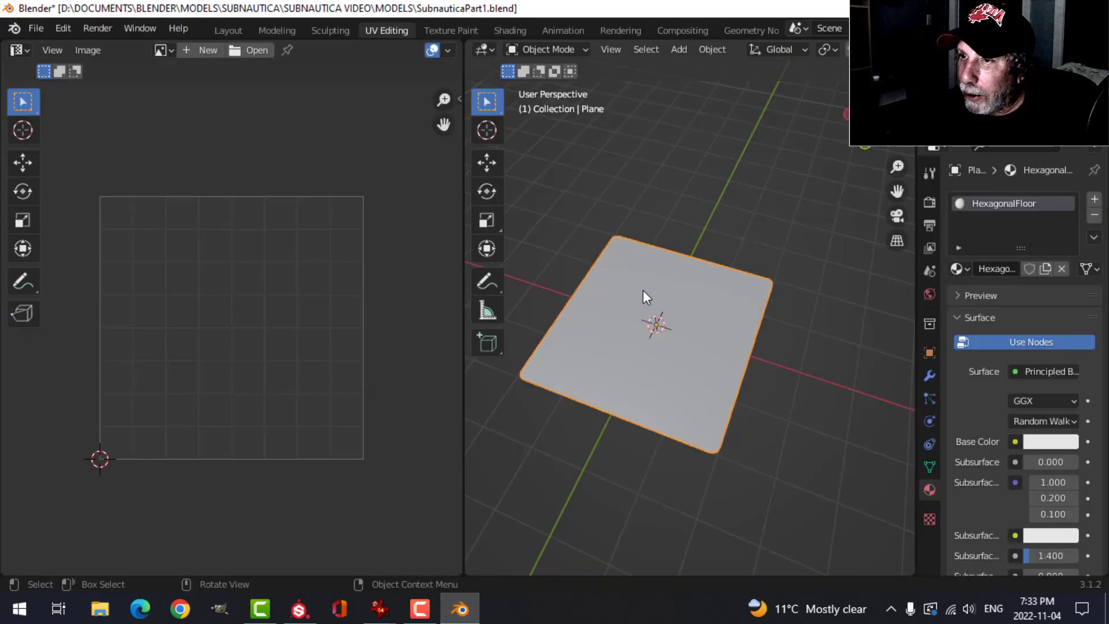
left_click(507, 30)
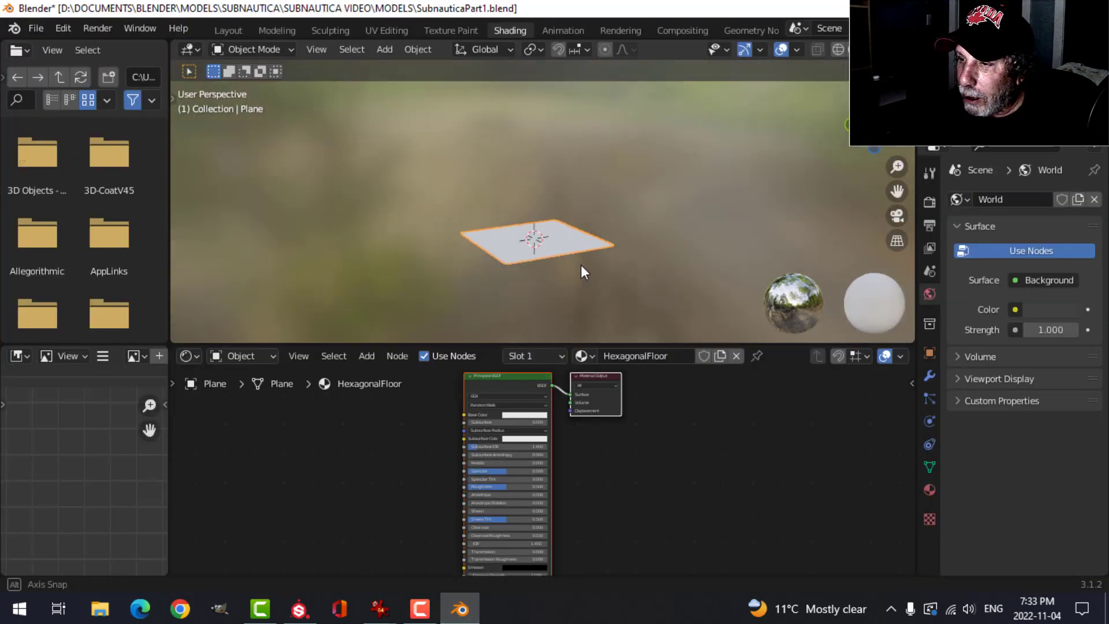
mouse_move(574, 250)
middle_mouse_down()
mouse_move(582, 227)
mouse_move(572, 248)
middle_mouse_up()
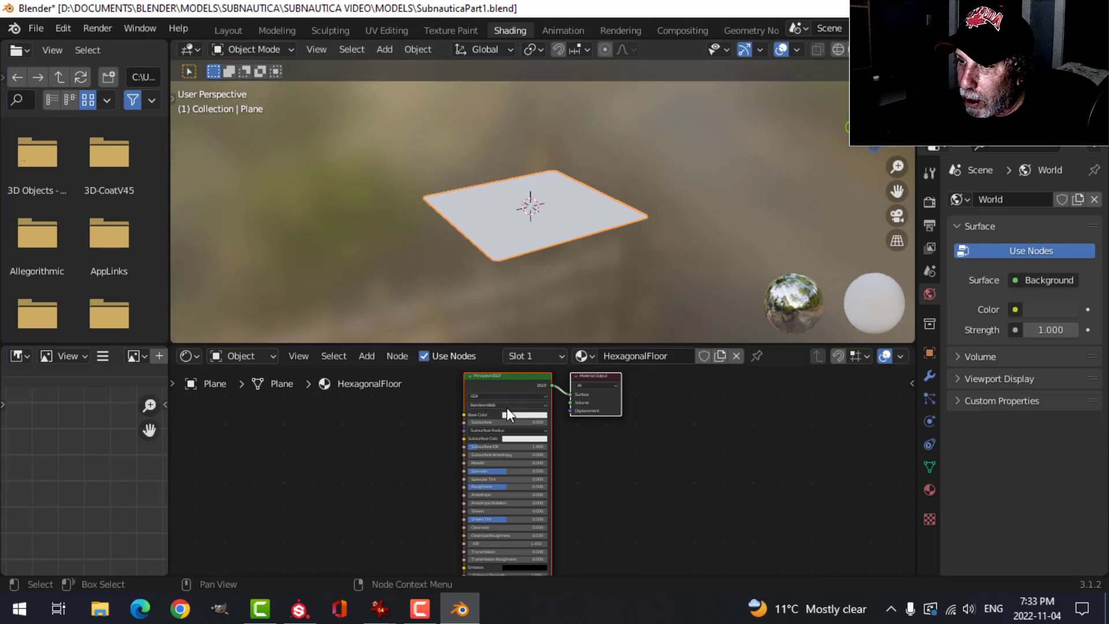
left_click(496, 380)
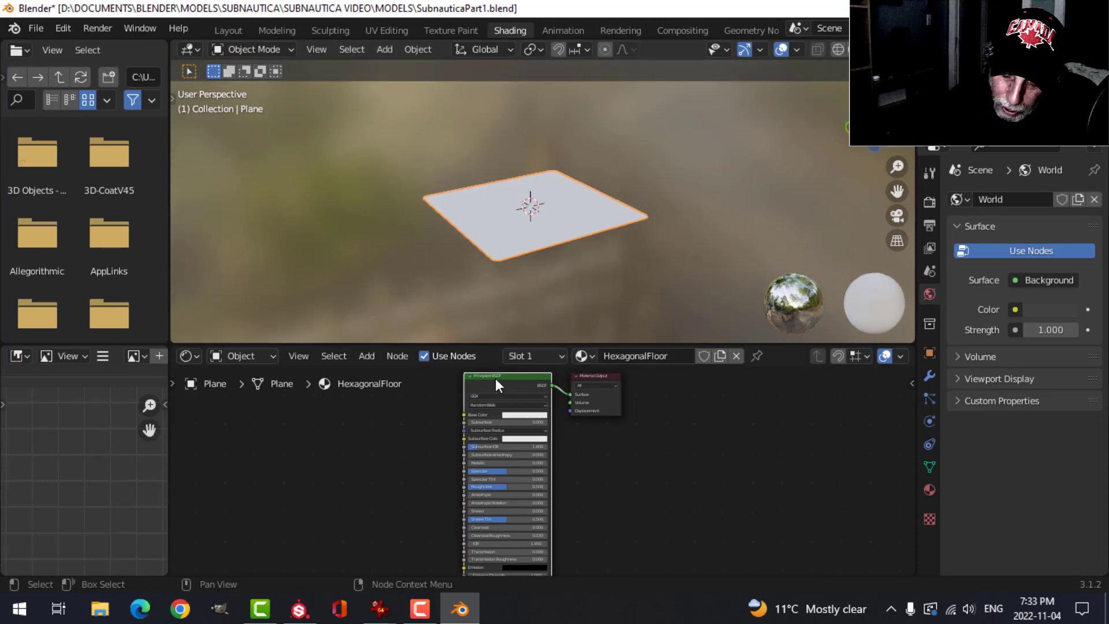
Run Principled Texture Setup with the HexagonalFloor BaseColor, Height, Metallic, Normal and Roughness maps from the TEXTURES folder
key("ctrl+shift+t")
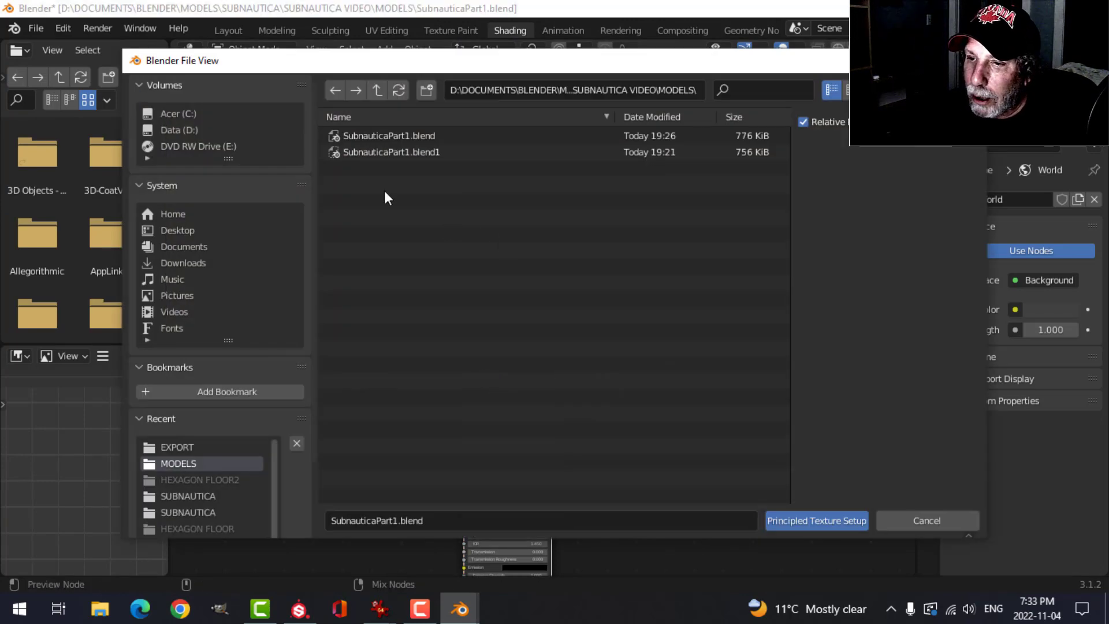
left_click(176, 448)
left_click(378, 88)
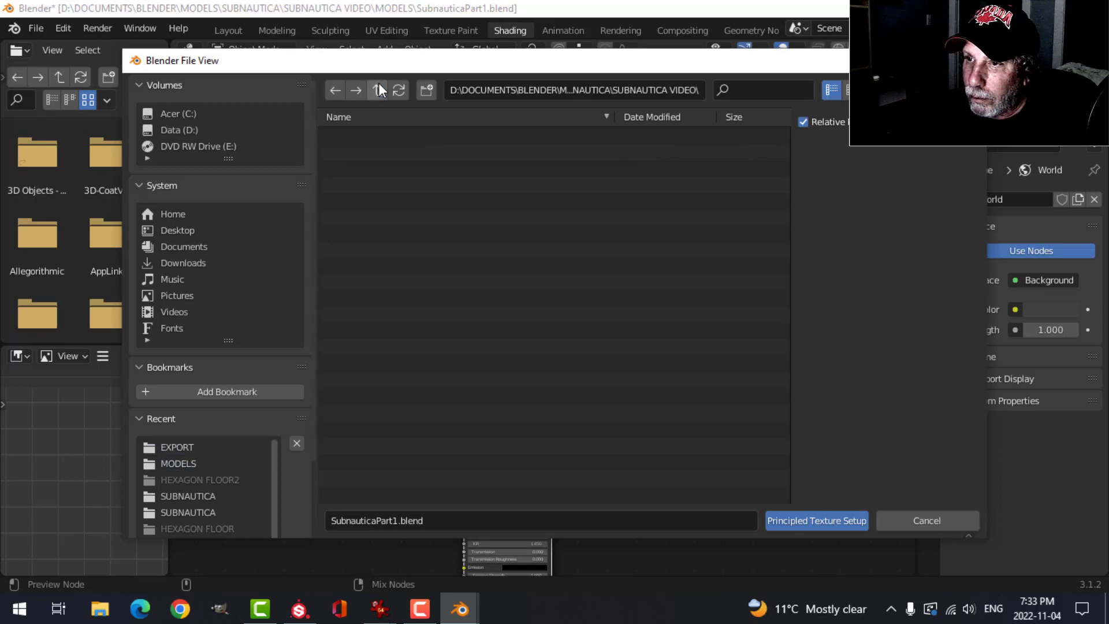
left_click(360, 185)
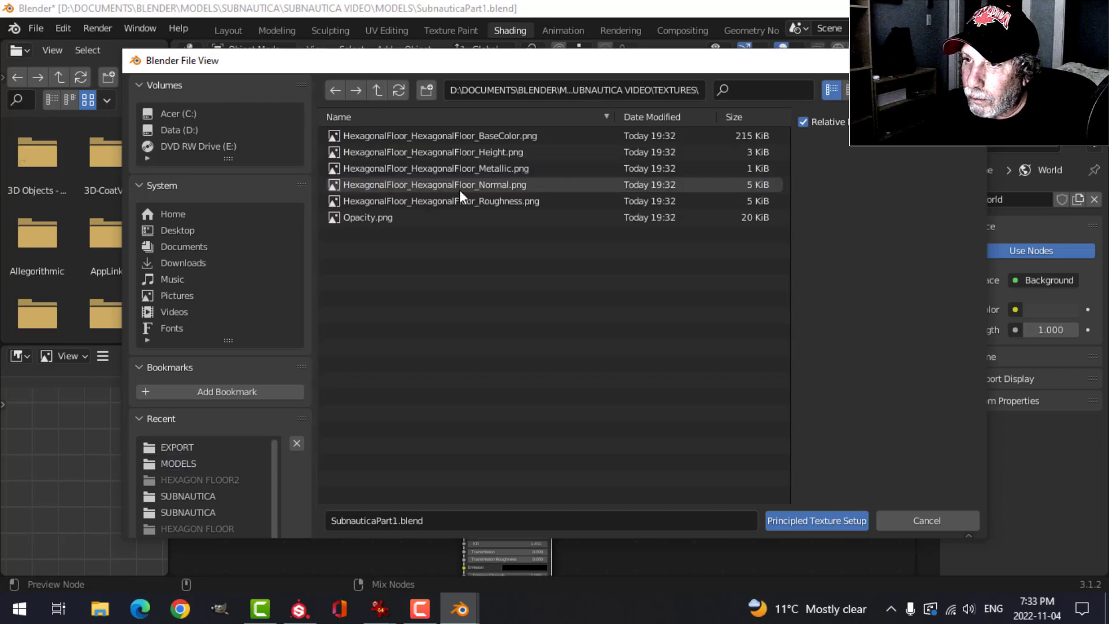
left_click(507, 135)
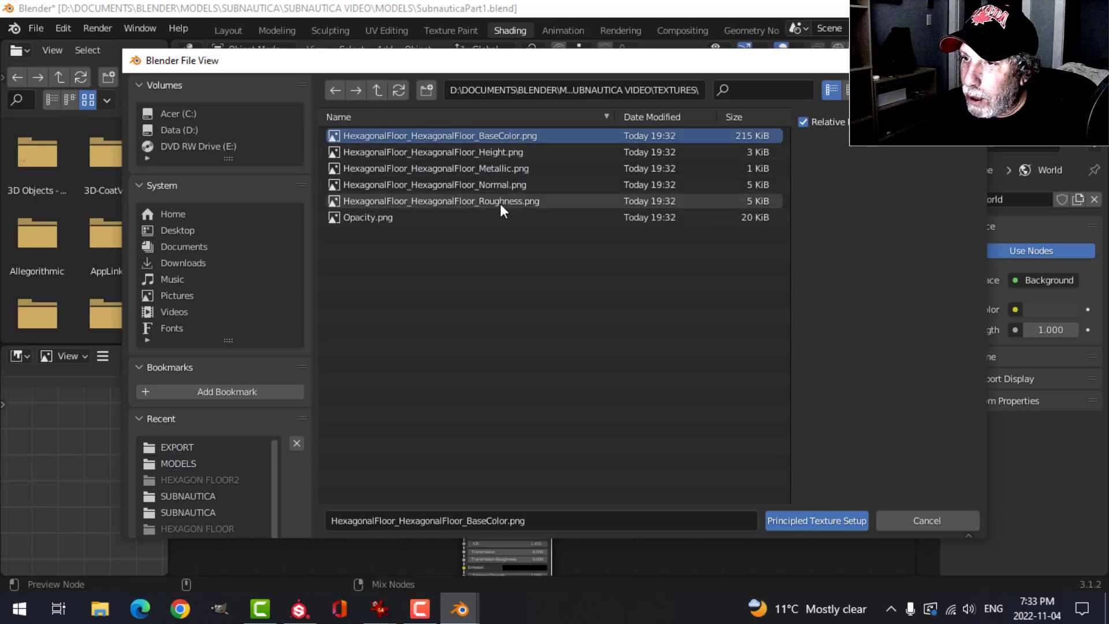
left_click(500, 202, "shift")
left_click(806, 520)
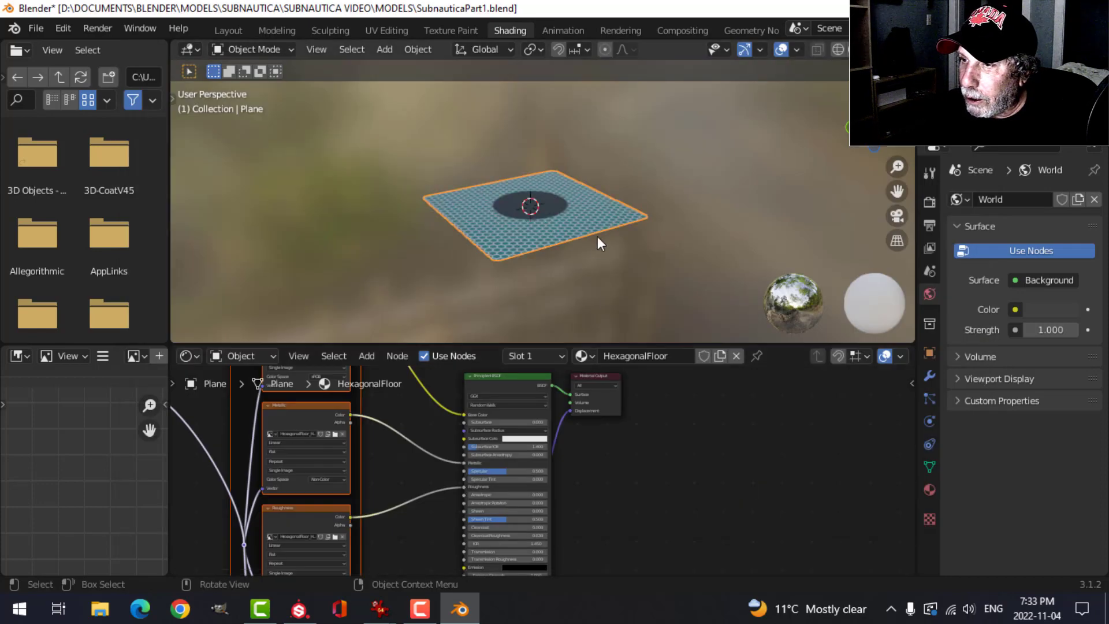
Move the Material Output node away from the Principled BSDF to make room for another node between them
scroll(609, 219, "down", 1)
middle_click_drag(625, 211, 633, 183, "shift")
middle_click_drag(633, 183, 631, 247)
scroll(607, 214, "down", 2)
scroll(732, 453, "up", 1)
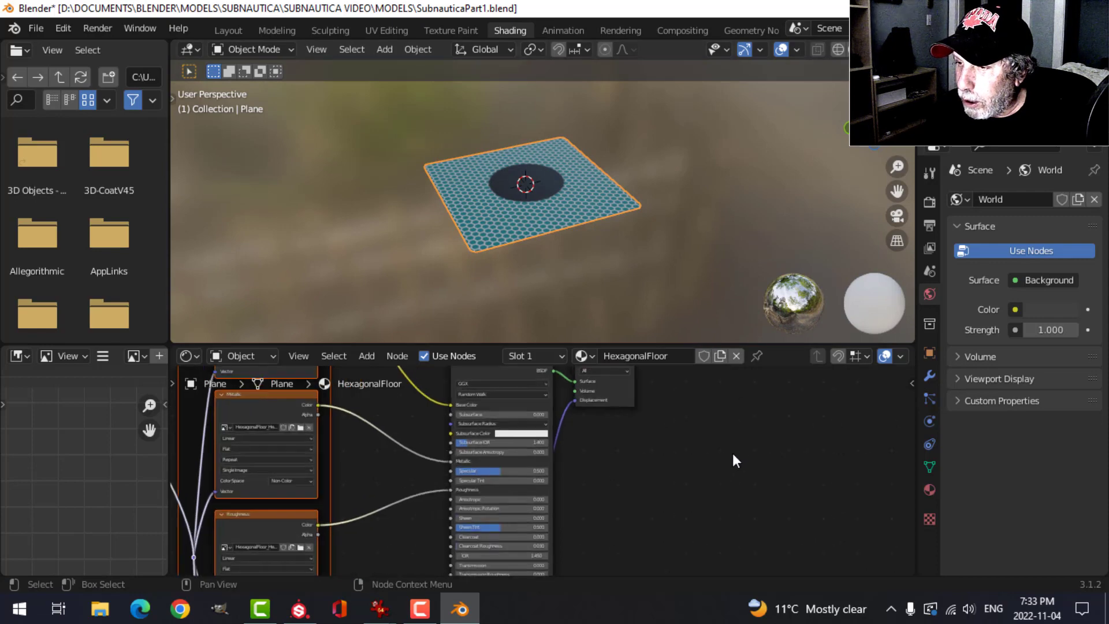
middle_click_drag(733, 453, 612, 488)
left_click(523, 411)
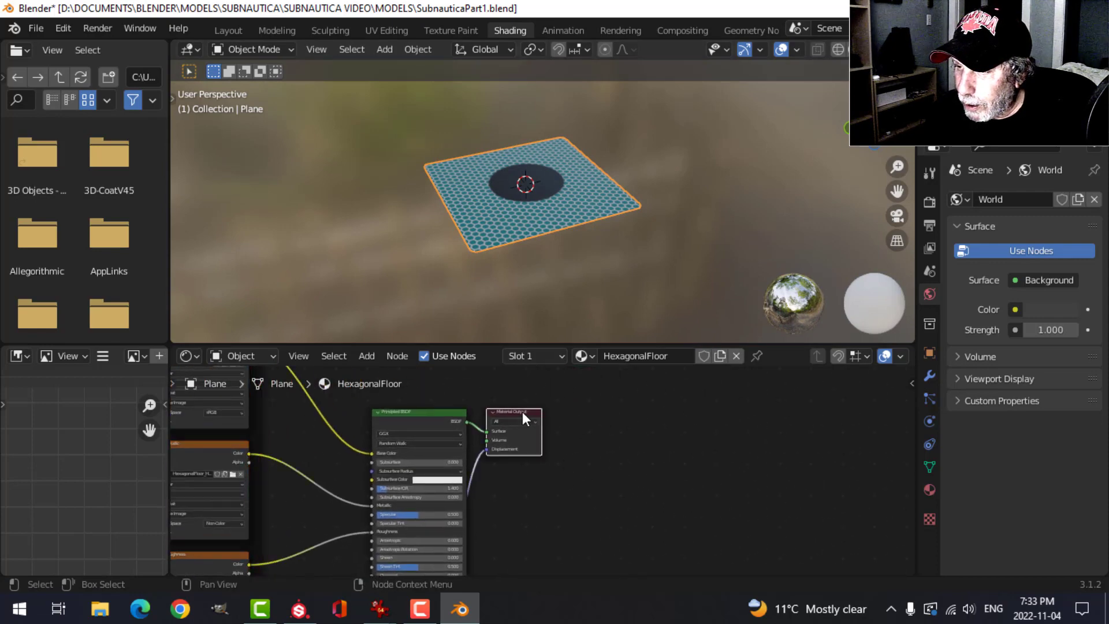
left_click_drag(522, 411, 816, 433)
scroll(618, 473, "up", 2)
scroll(570, 483, "down", 1)
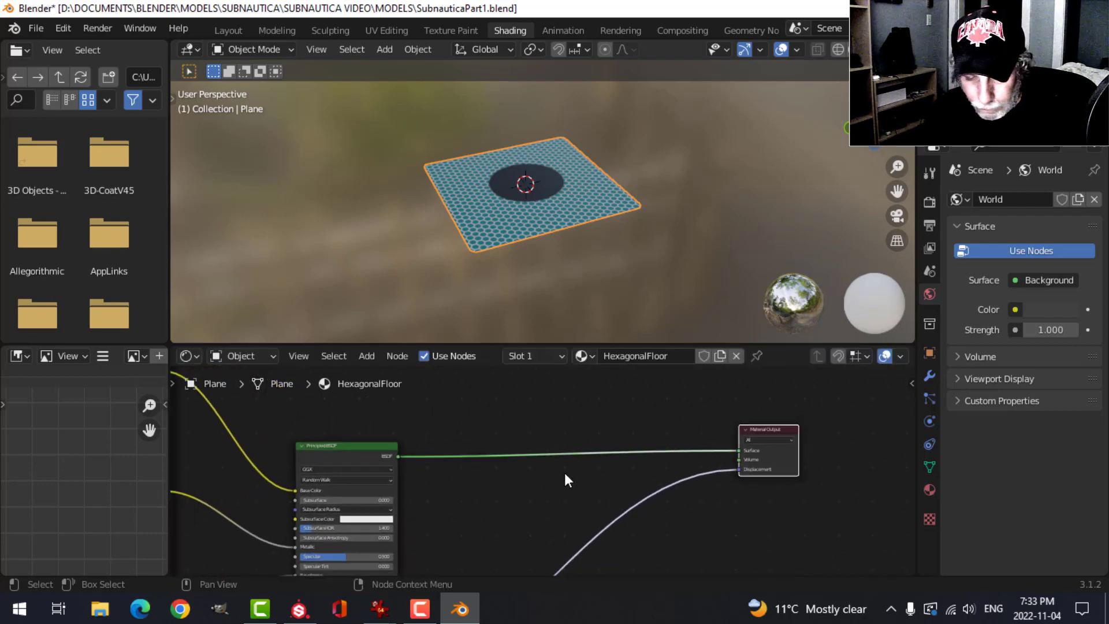
Insert a Mix Shader node into the link between the Principled BSDF and the Material Output
key("shift+a")
mouse_move(564, 473)
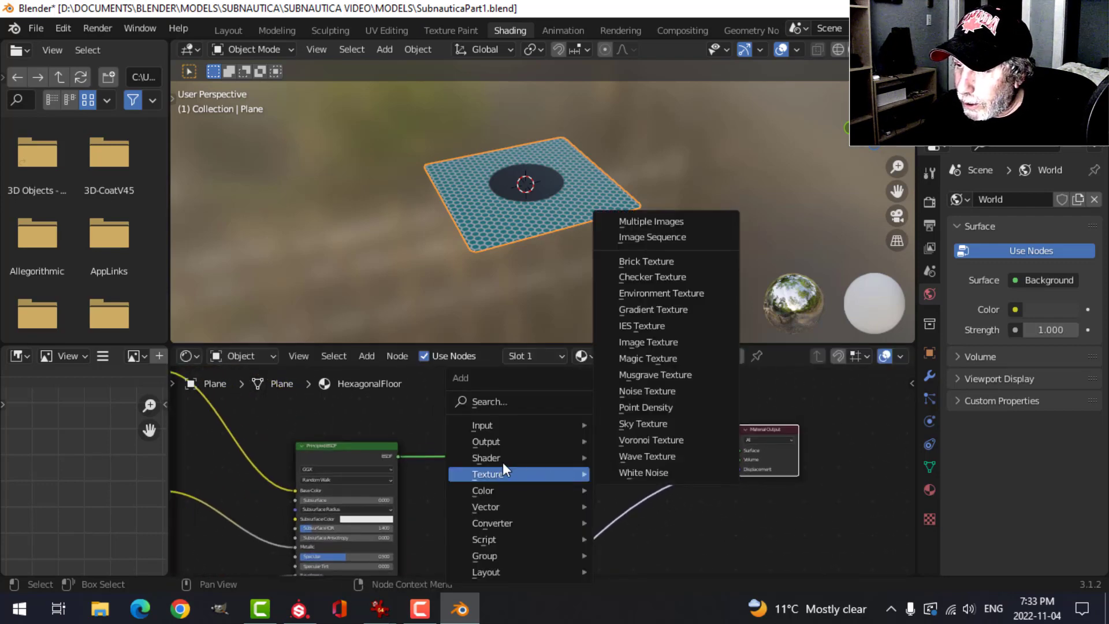
mouse_move(501, 460)
left_click(663, 310)
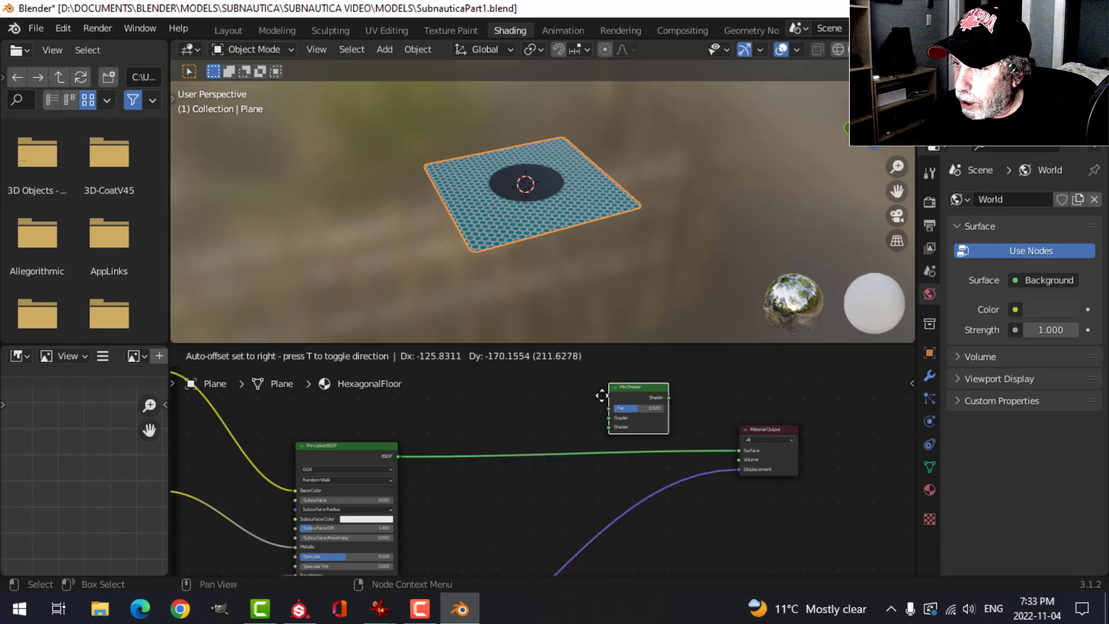
left_click(630, 439)
scroll(551, 478, "down", 1)
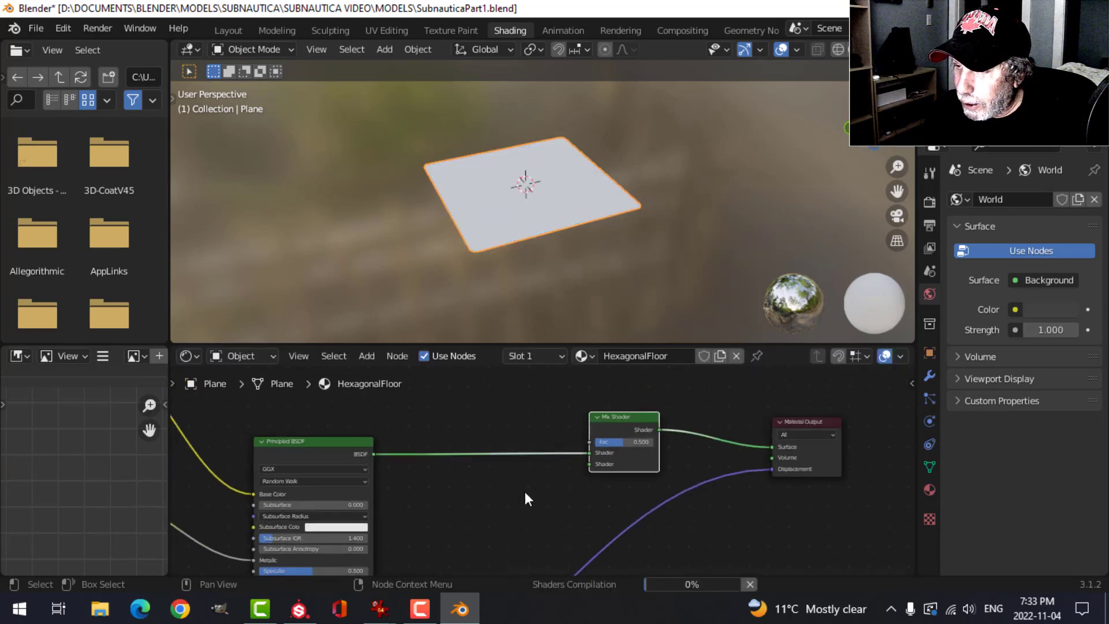
Add a Transparent BSDF node and connect it to the Mix Shader's second shader input
middle_click_drag(525, 491, 530, 454)
scroll(525, 459, "down", 1)
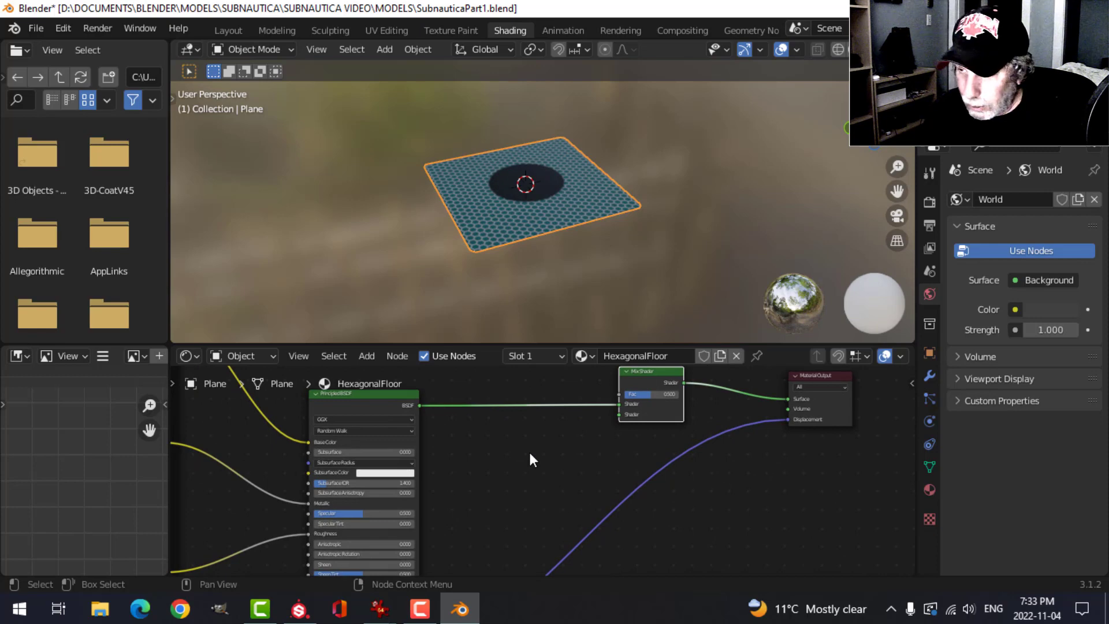
key("shift+a")
mouse_move(530, 452)
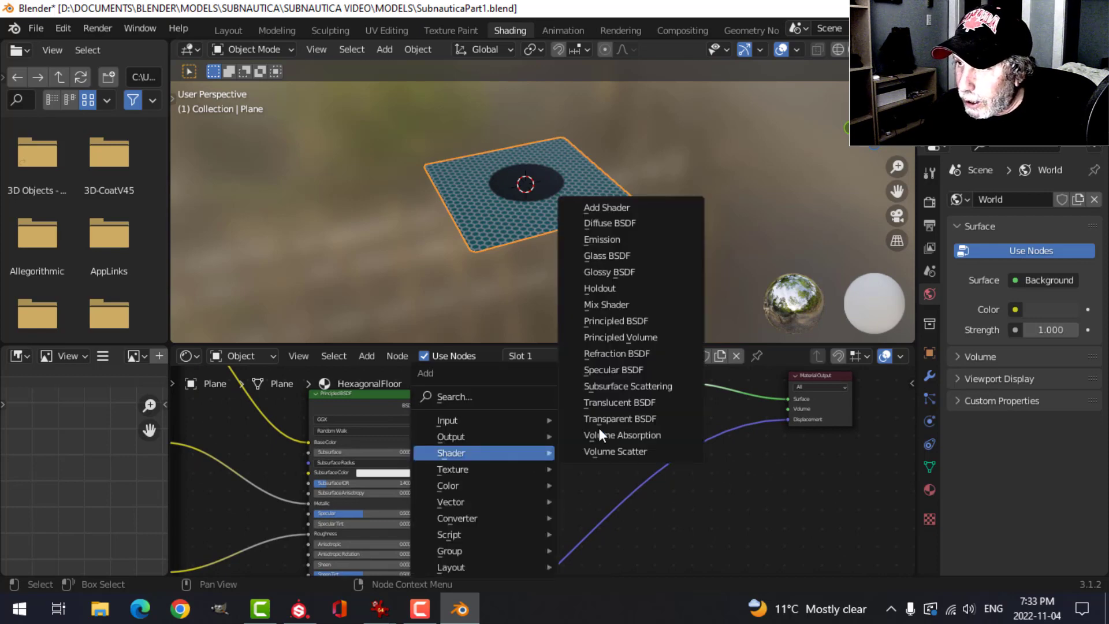
left_click(640, 416)
left_click(487, 440)
scroll(535, 465, "up", 3)
left_click_drag(555, 454, 648, 401)
Add an Image Texture node with Opacity.png from the TEXTURES folder and connect its Color output to the Mix Shader's Fac
scroll(615, 413, "down", 1)
middle_click_drag(544, 381, 554, 440)
key("shift+a")
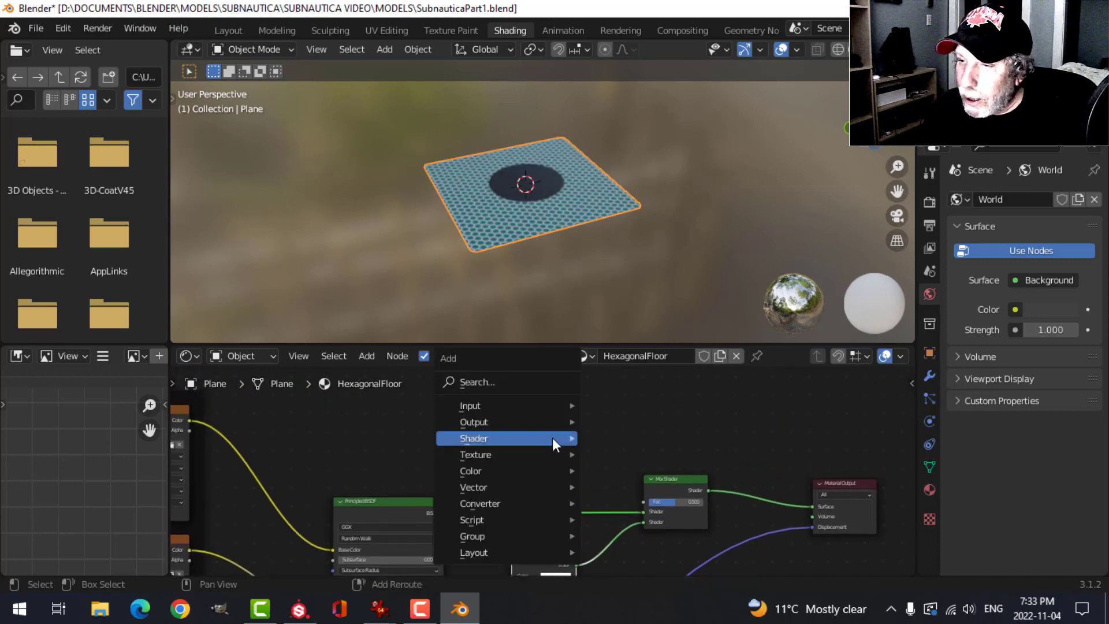
mouse_move(508, 453)
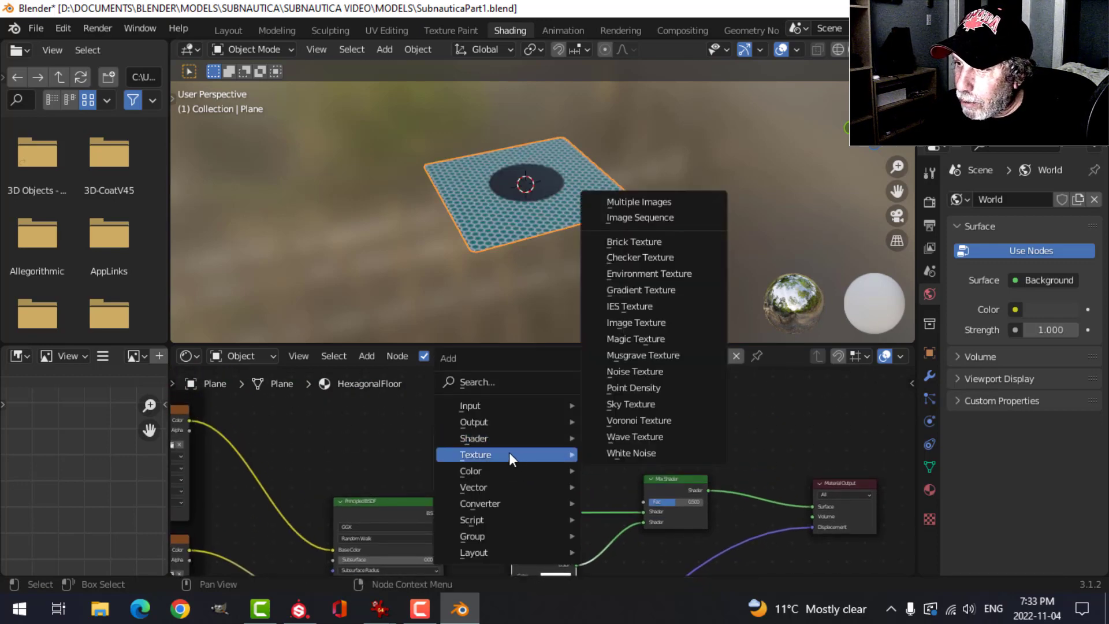
left_click(636, 323)
left_click(534, 437)
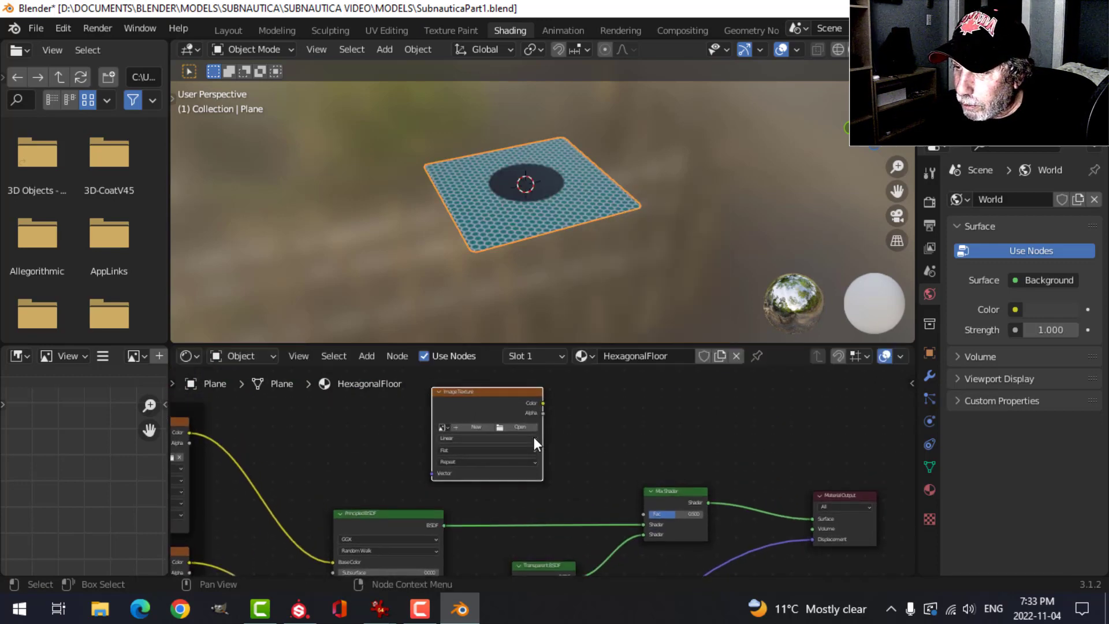
left_click(519, 427)
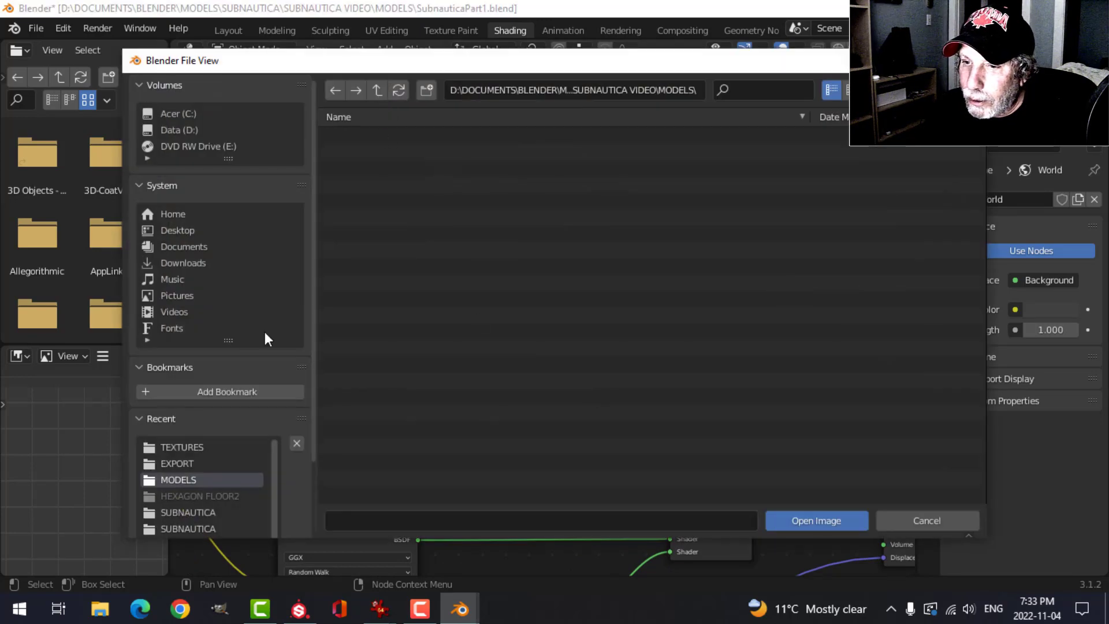
left_click(165, 447)
left_click(369, 217)
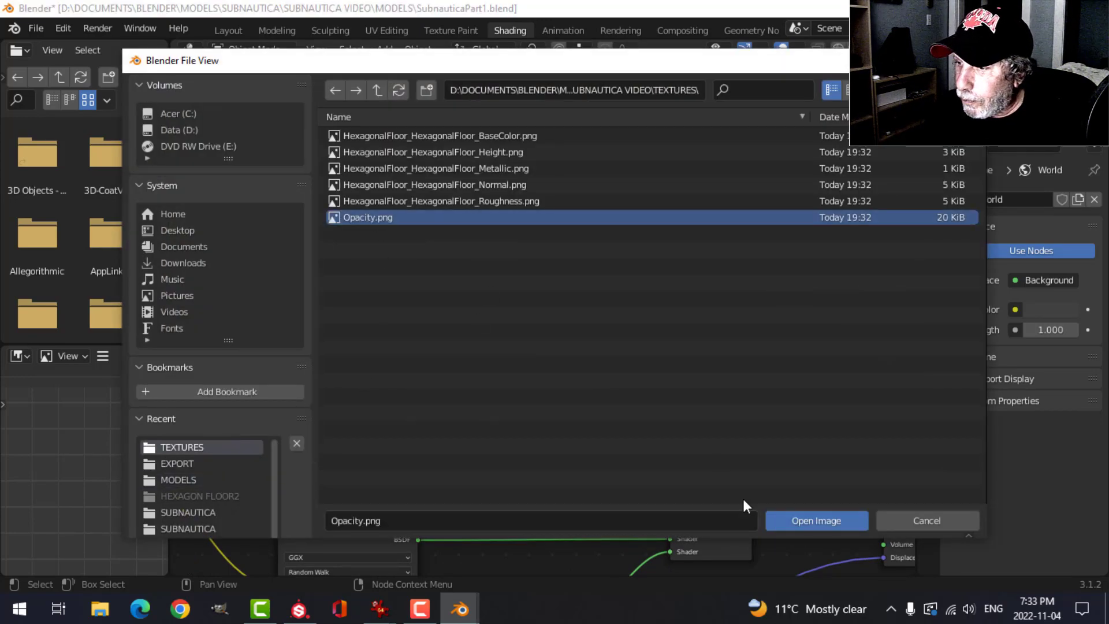
left_click(778, 521)
left_click_drag(543, 385, 677, 525)
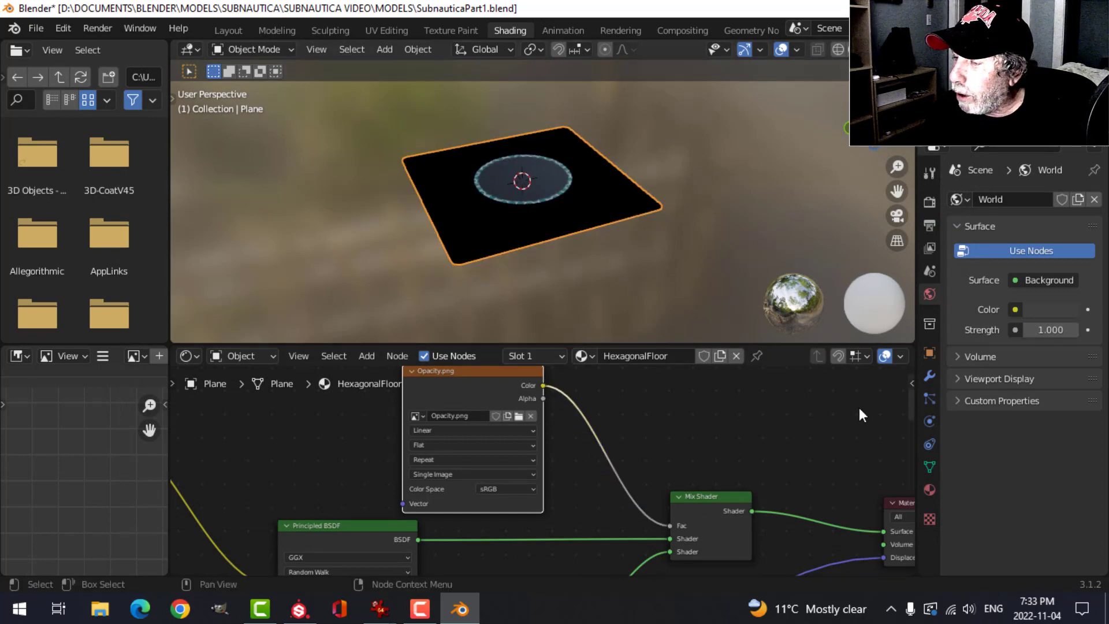
Set the HexagonalFloor material's blend mode to Alpha Blend, keep its shadow mode at Opaque and enable Screen Space Refraction
left_click(930, 489)
scroll(1020, 433, "down", 10)
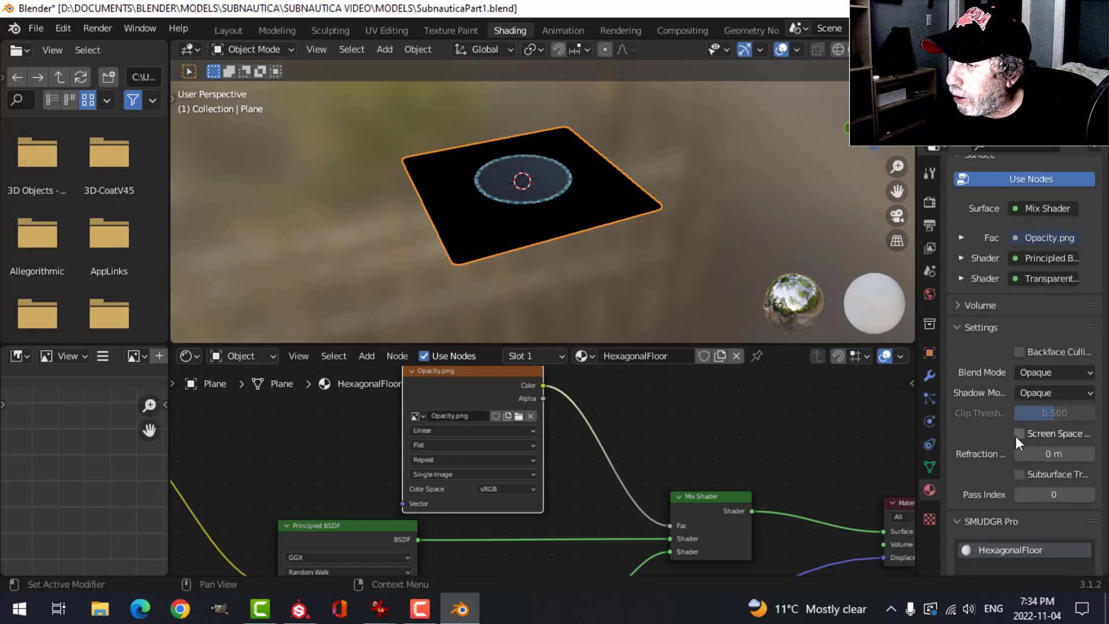
scroll(981, 326, "up", 3)
left_click(1066, 306)
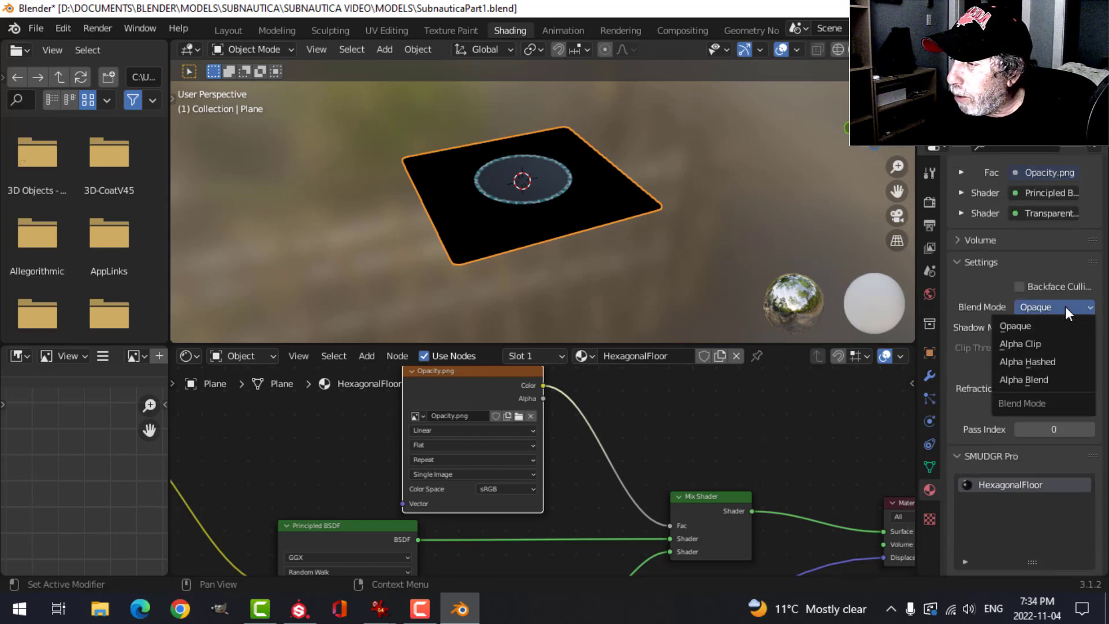
left_click(1040, 374)
left_click(1063, 328)
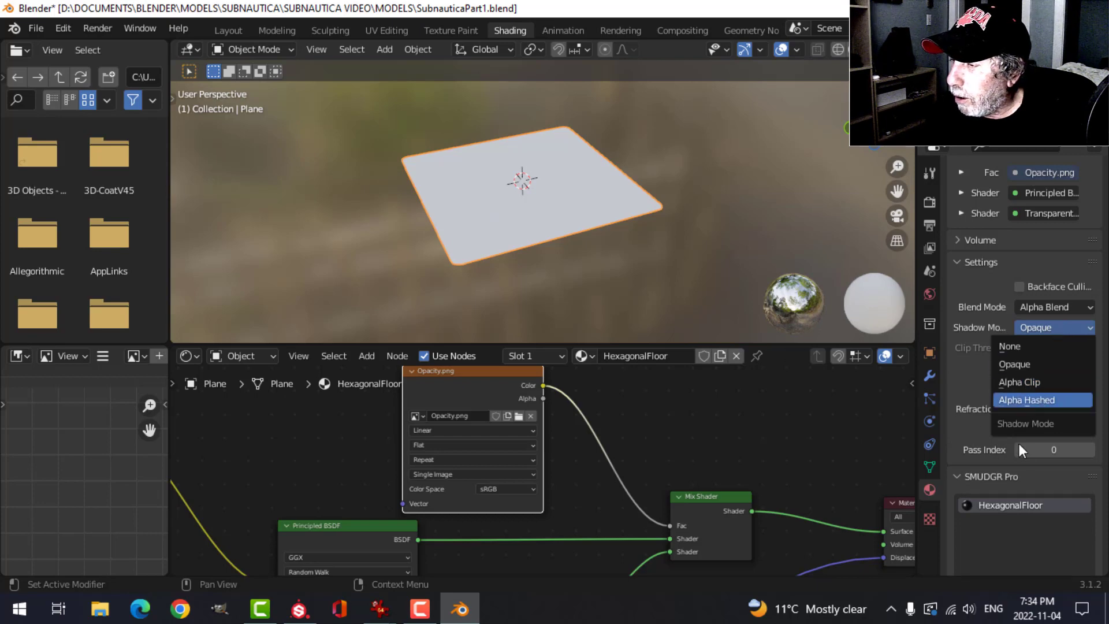
left_click(1063, 325)
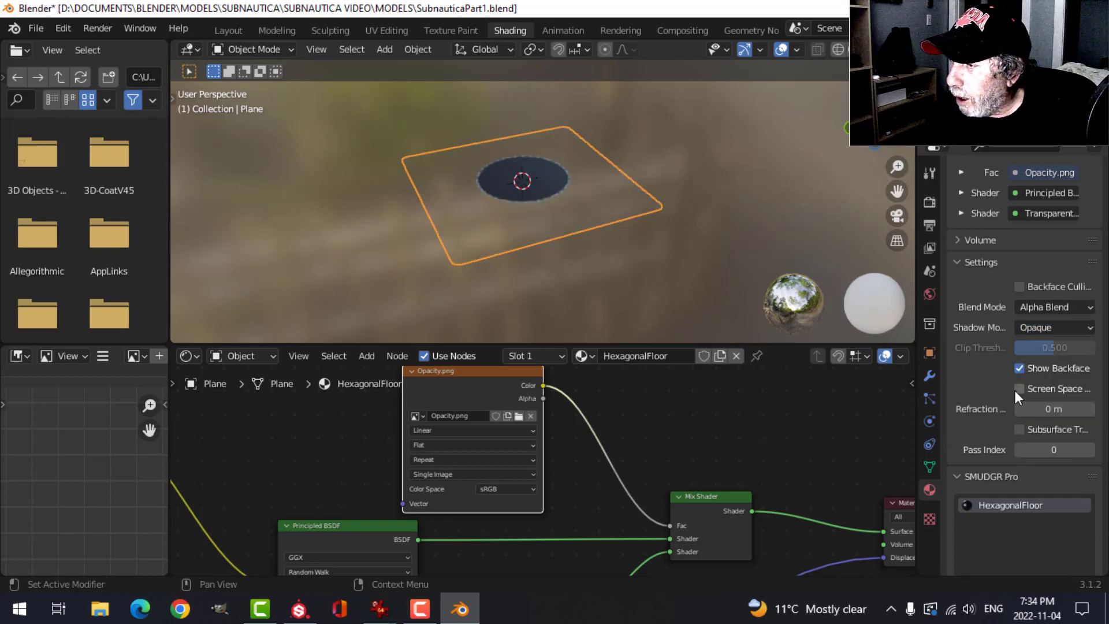
scroll(602, 228, "up", 2)
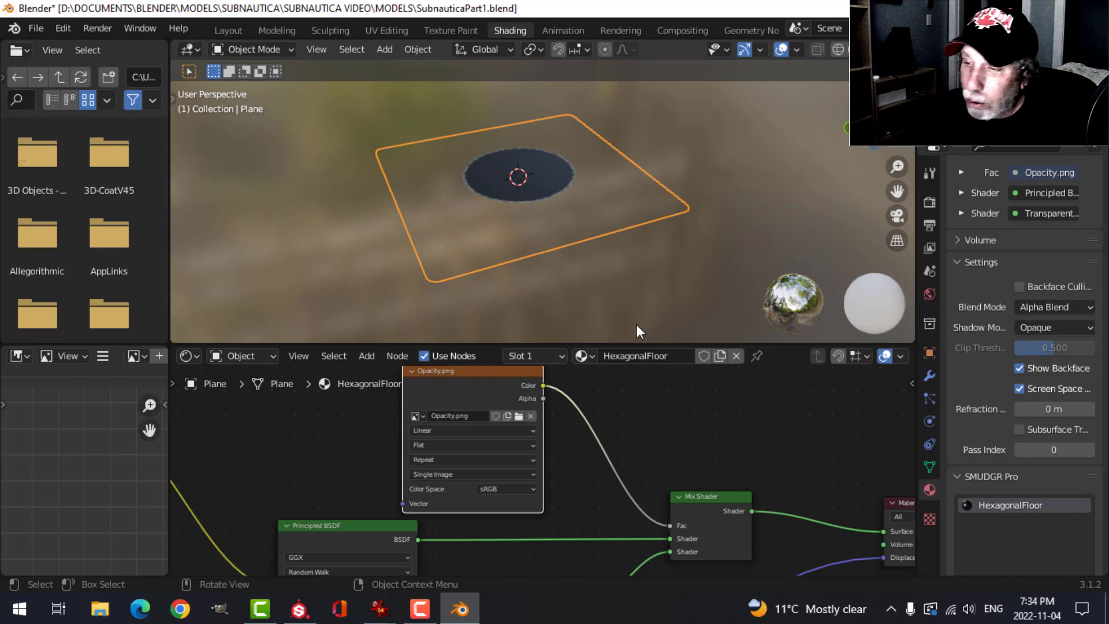
Swap the Mix Shader's shader inputs so the Transparent BSDF feeds the first and the Principled BSDF the second
scroll(646, 507, "down", 1)
middle_click_drag(645, 482, 607, 391)
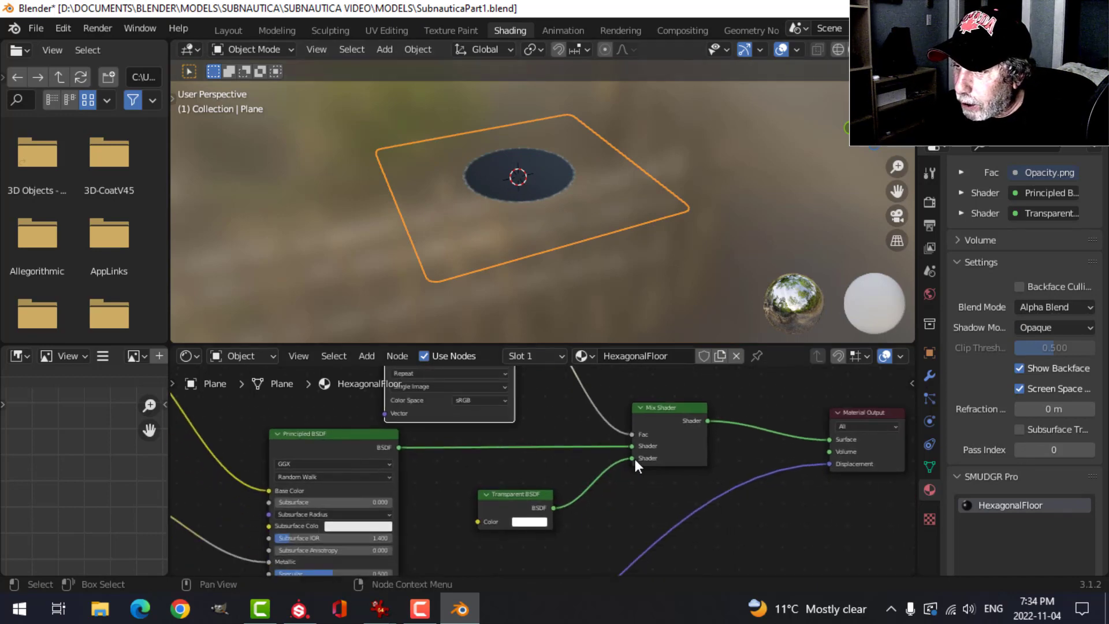
left_click_drag(636, 459, 636, 446)
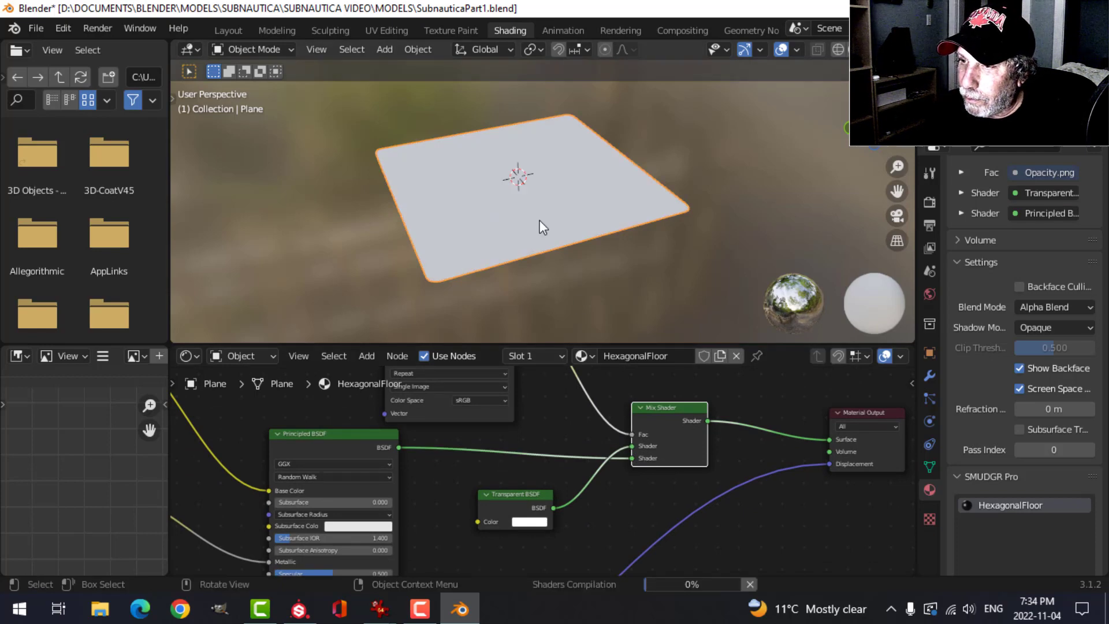
scroll(563, 224, "up", 4)
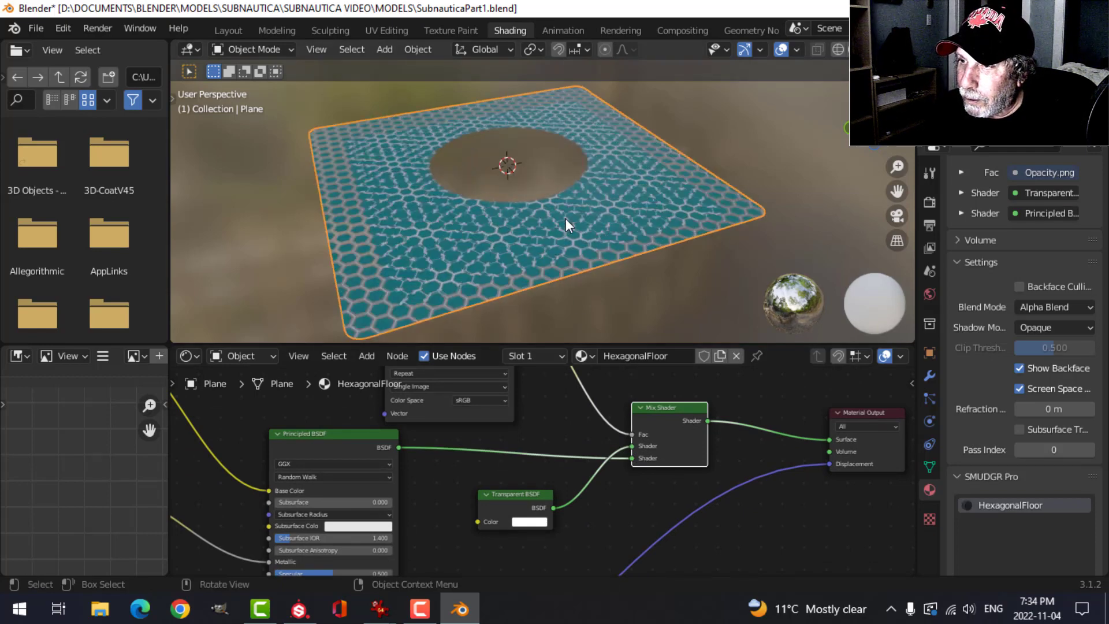
middle_click_drag(564, 227, 586, 213)
scroll(595, 259, "down", 3)
Show the plane with its material in the Layout workspace's viewport and examine the hexagon pattern and hole
left_click(228, 30)
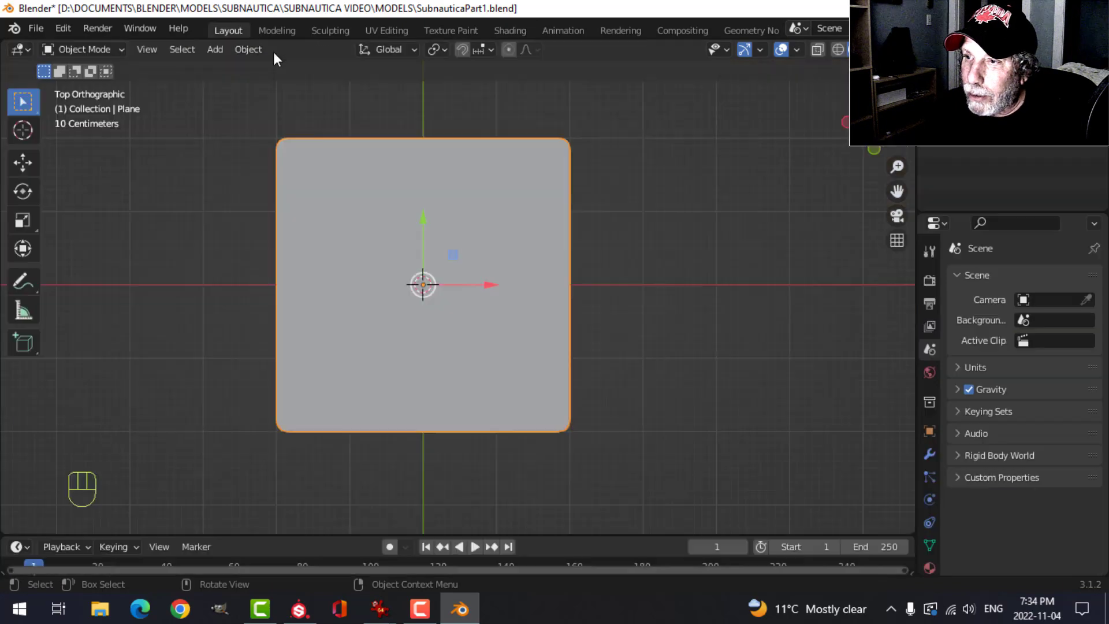
scroll(672, 214, "down", 2)
mouse_move(673, 214)
middle_mouse_down()
mouse_move(597, 141)
mouse_move(663, 225)
mouse_move(846, 68)
middle_mouse_up()
left_click(869, 50)
scroll(681, 243, "up", 3)
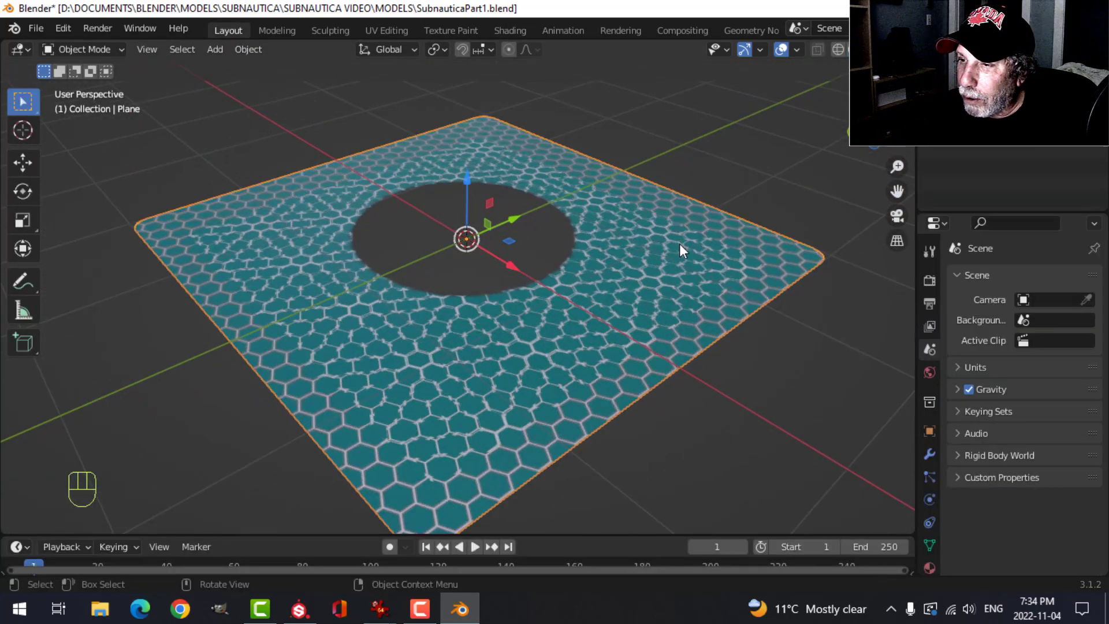
mouse_move(693, 229)
middle_mouse_down("shift")
mouse_move(742, 219)
mouse_move(716, 237)
mouse_move(680, 189)
mouse_move(688, 248)
mouse_move(727, 205)
mouse_move(685, 234)
middle_mouse_up("shift")
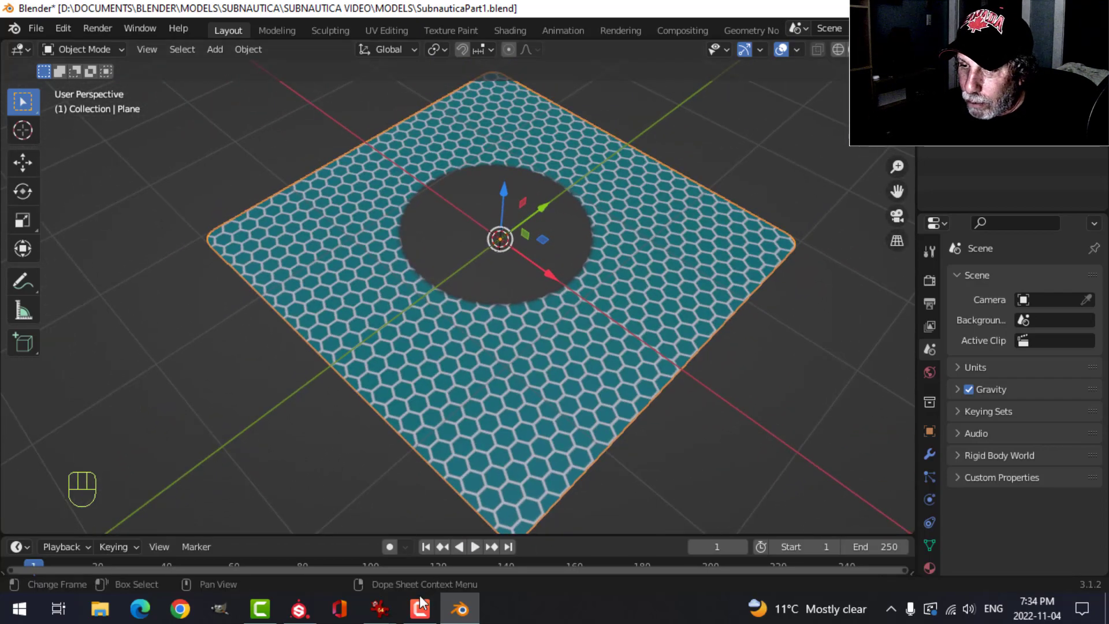
Switch to IrfanView to examine the reference picture of the hexagonal floor and ladder hatch
mouse_move(380, 609)
left_click(487, 560)
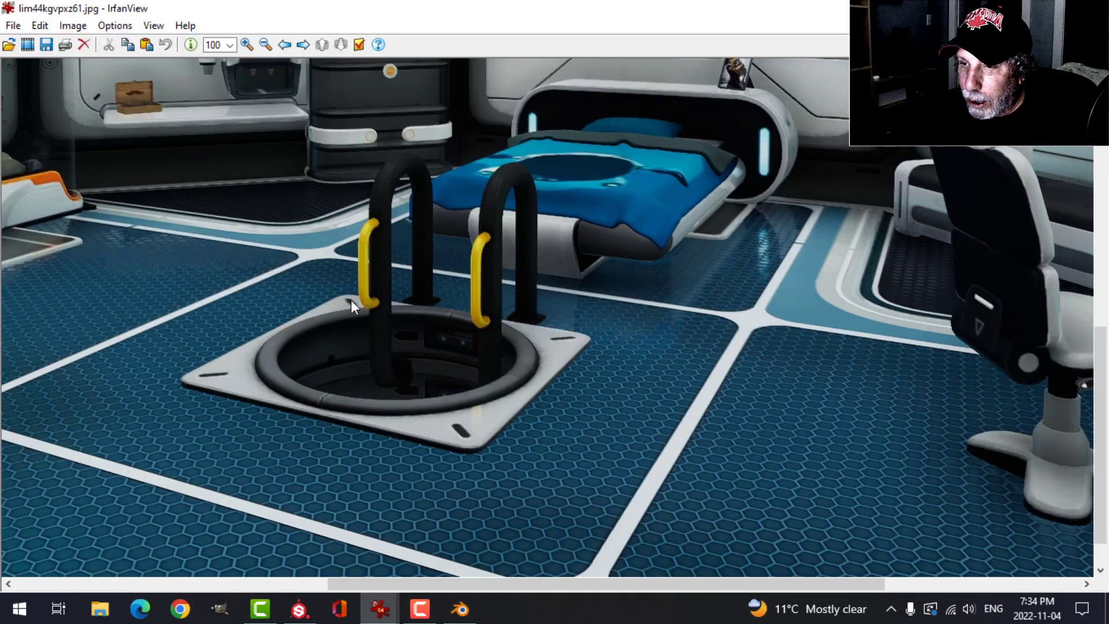
Switch back to Blender and bring the textured floor plane with its circular hole into view
left_click(460, 609)
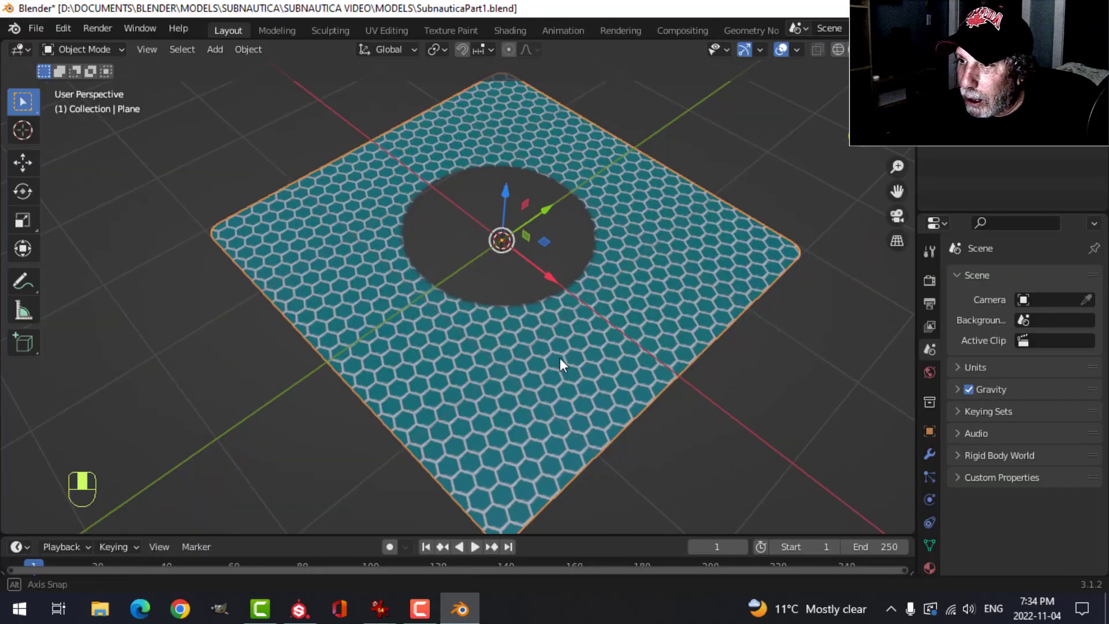
middle_click_drag(560, 358, 584, 337)
key("shift+a")
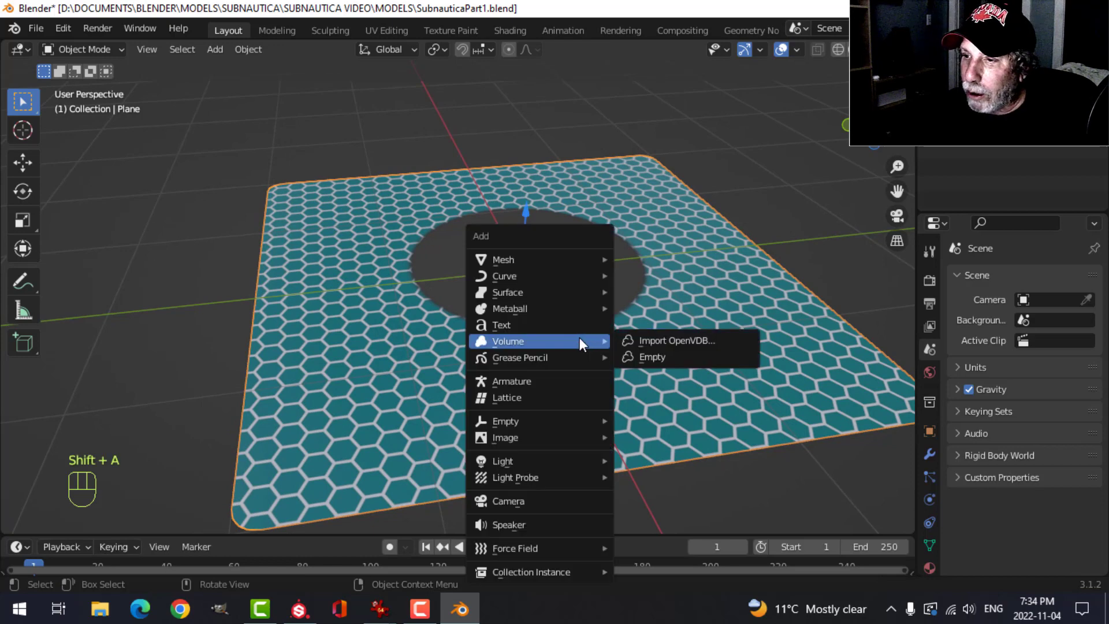
mouse_move(520, 258)
left_click(647, 259)
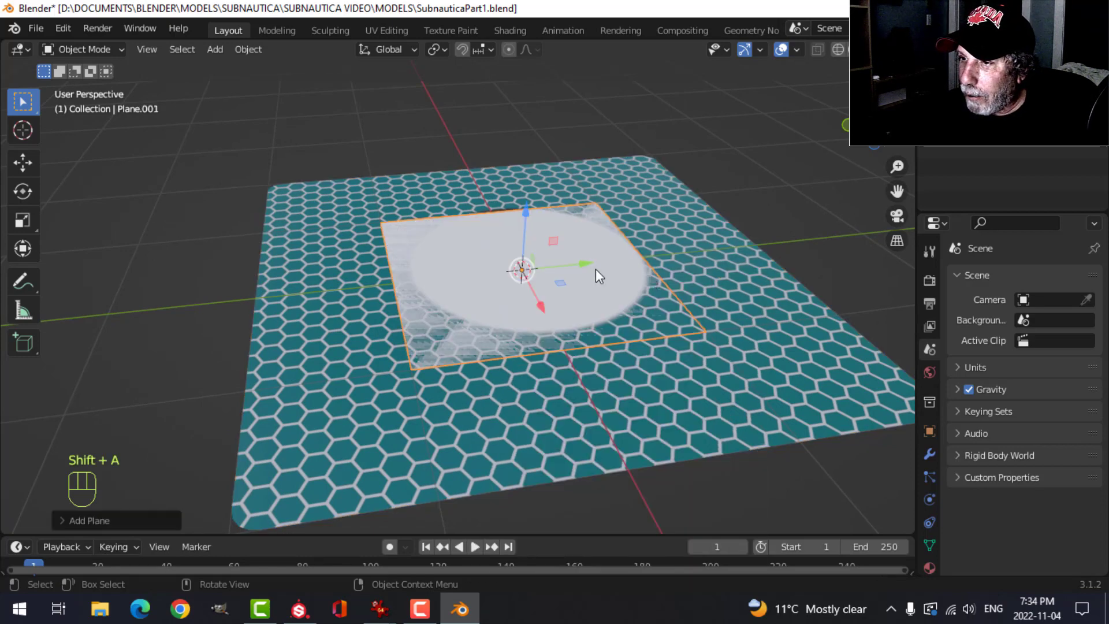
key("x")
left_click(585, 277)
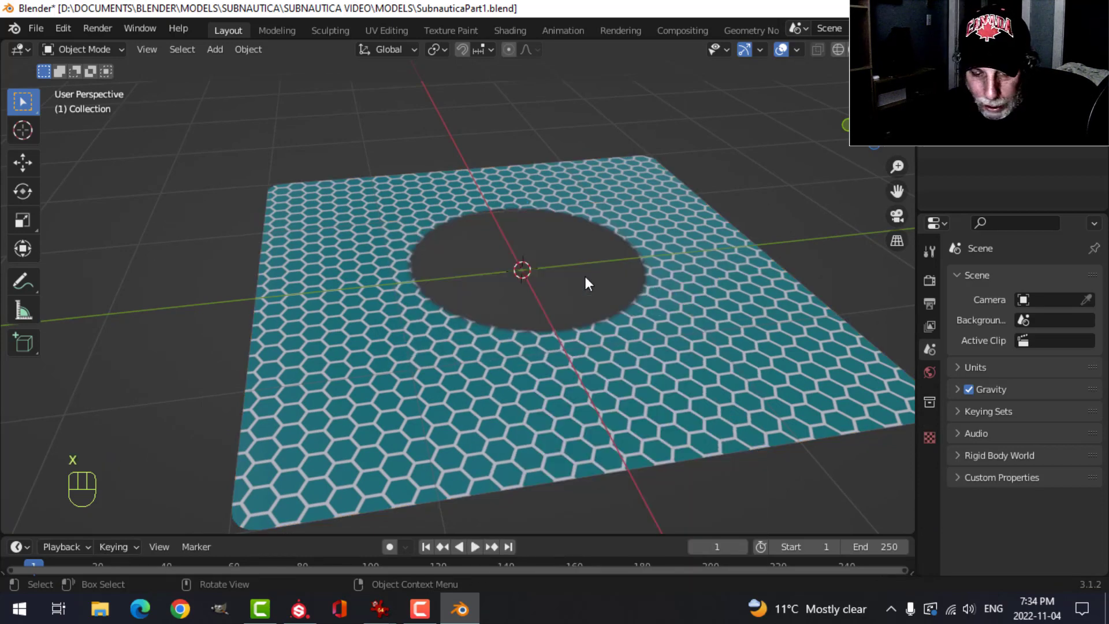
Add a mesh circle with 24 vertices and a 1 m radius around the floor hole
key("shift+a")
mouse_move(560, 259)
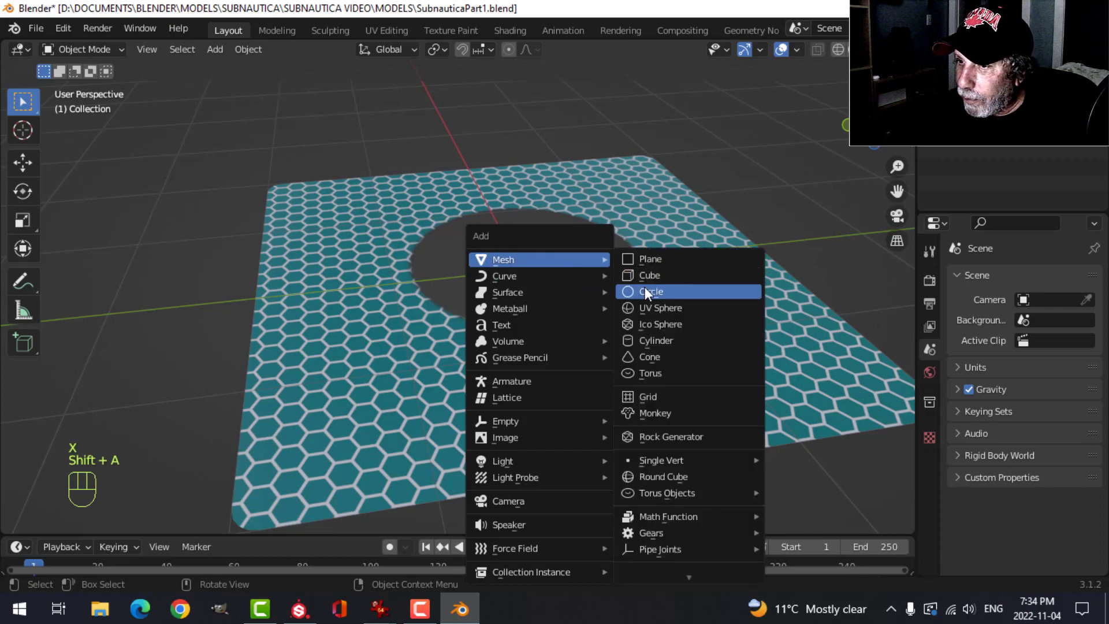
left_click(645, 287)
left_click(119, 521)
double_click(191, 343)
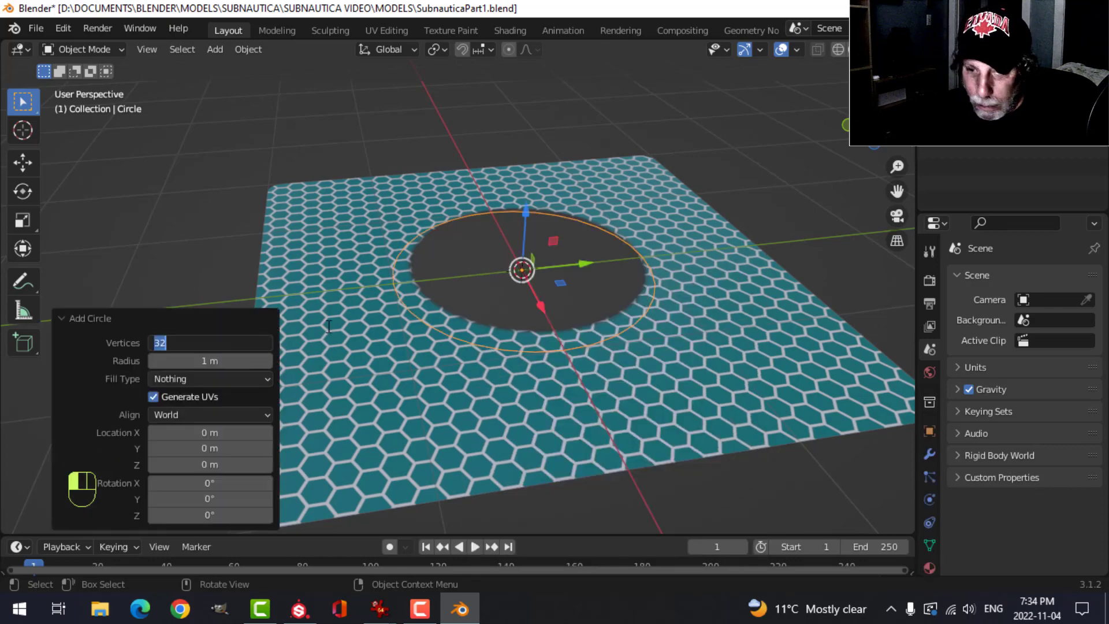
key("Return")
scroll(459, 297, "down", 1)
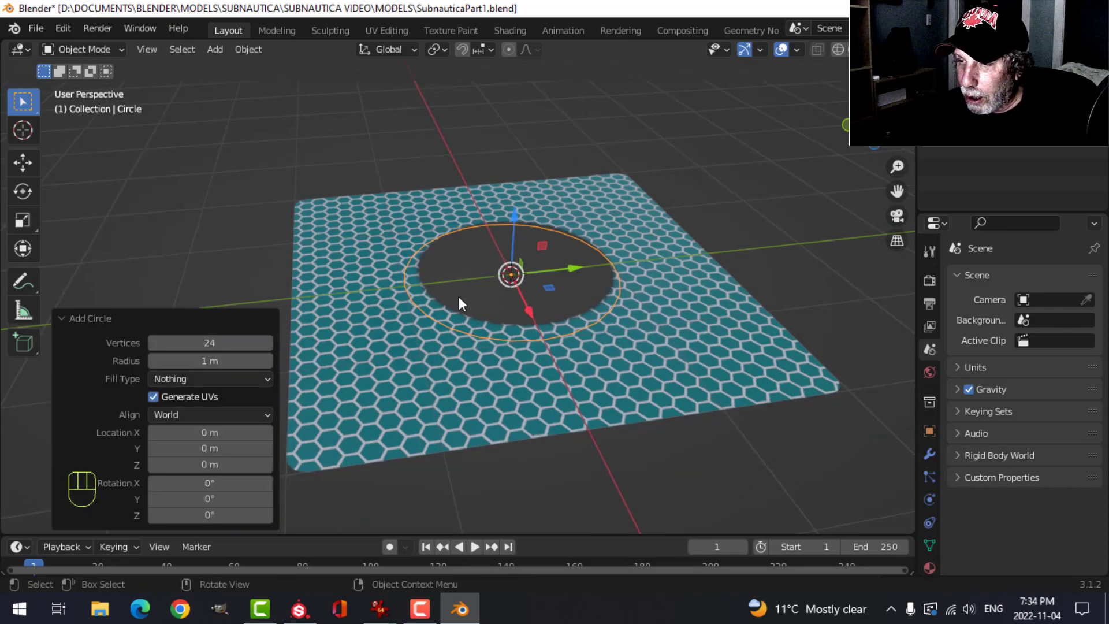
Centre the circle's vertices over the floor hole, moving them about -0.135 m in X and 0.064 m in Y
key("KP_7")
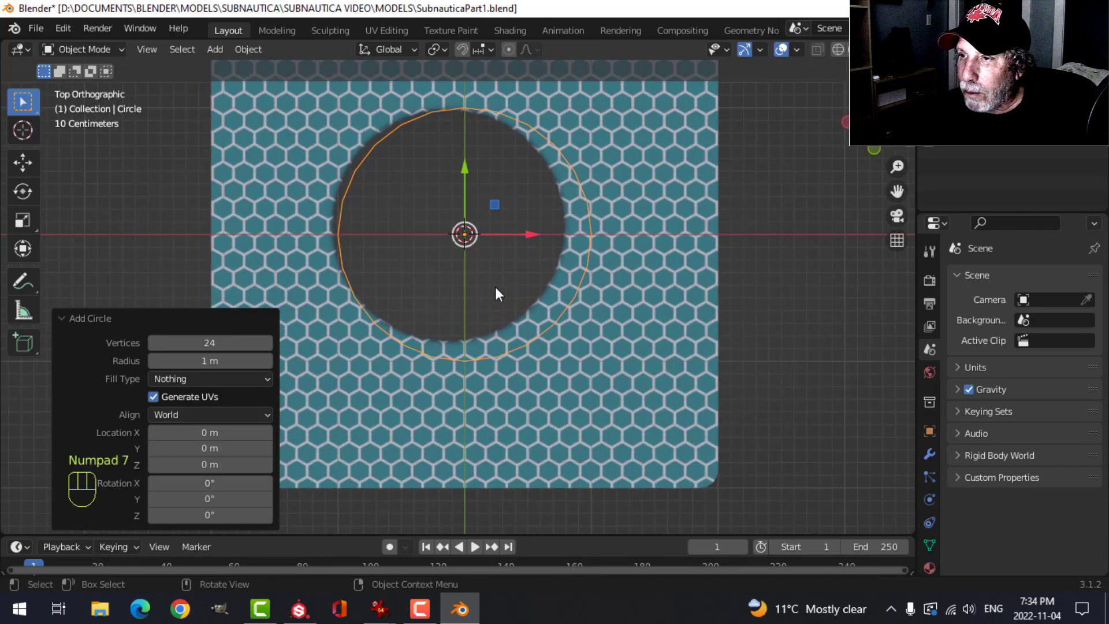
key("Tab")
key("a")
key("g")
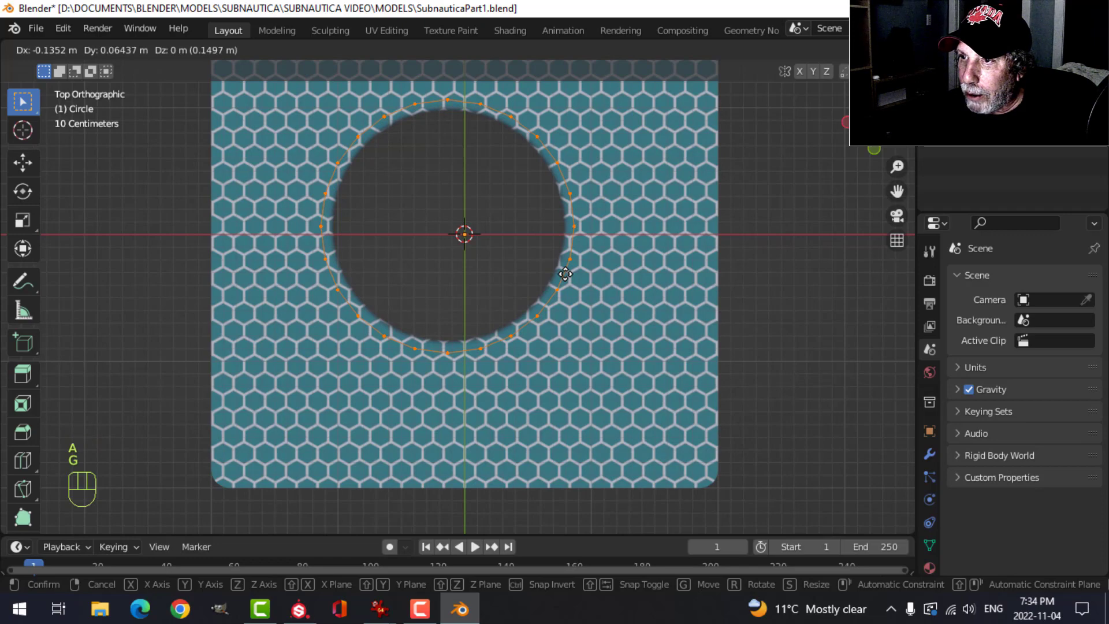
left_click(565, 274)
Extrude the circle upward about 0.16 m and extrude its top edge inward at about 0.9 scale to form a flat rim
mouse_move(565, 274)
middle_mouse_down()
mouse_move(555, 254)
mouse_move(570, 266)
middle_mouse_up()
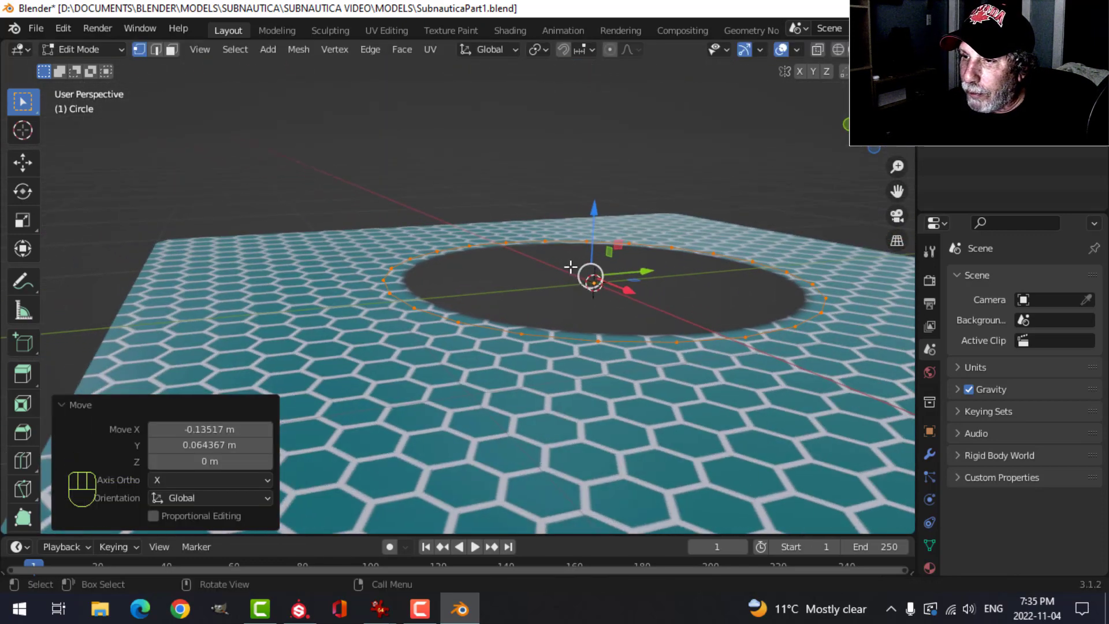
key("e")
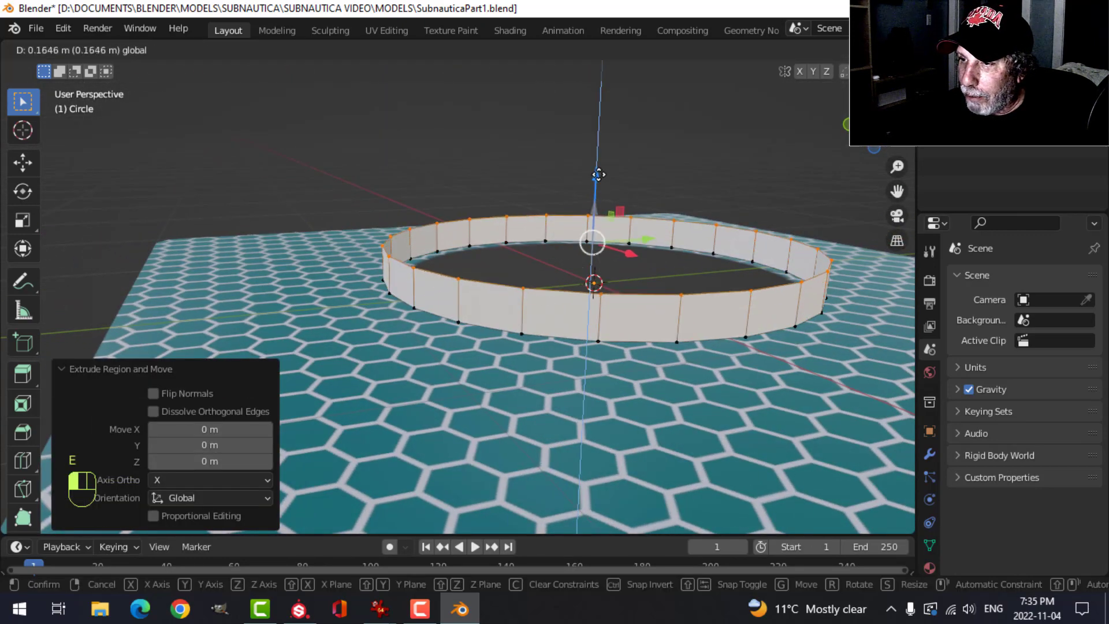
left_click_drag(599, 175, 599, 178)
middle_click_drag(677, 227, 650, 229, "shift")
key("e")
key("s")
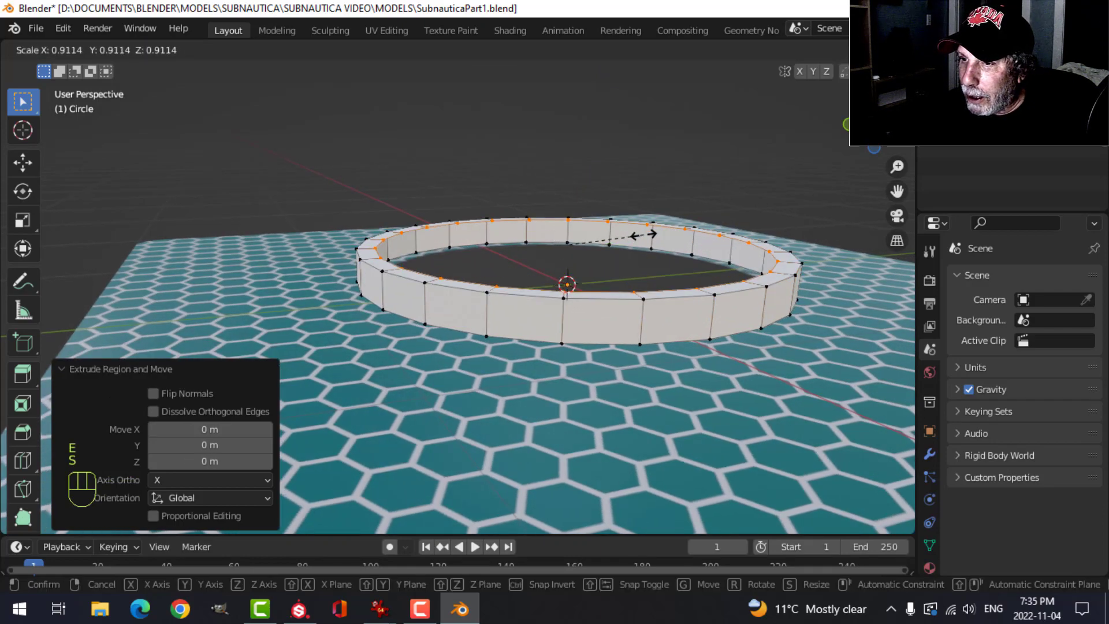
left_click(638, 236)
Extrude the rim's inner edge down about 1.12 m through the hole to form the hatch shaft
middle_click_drag(616, 251, 575, 245)
key("e")
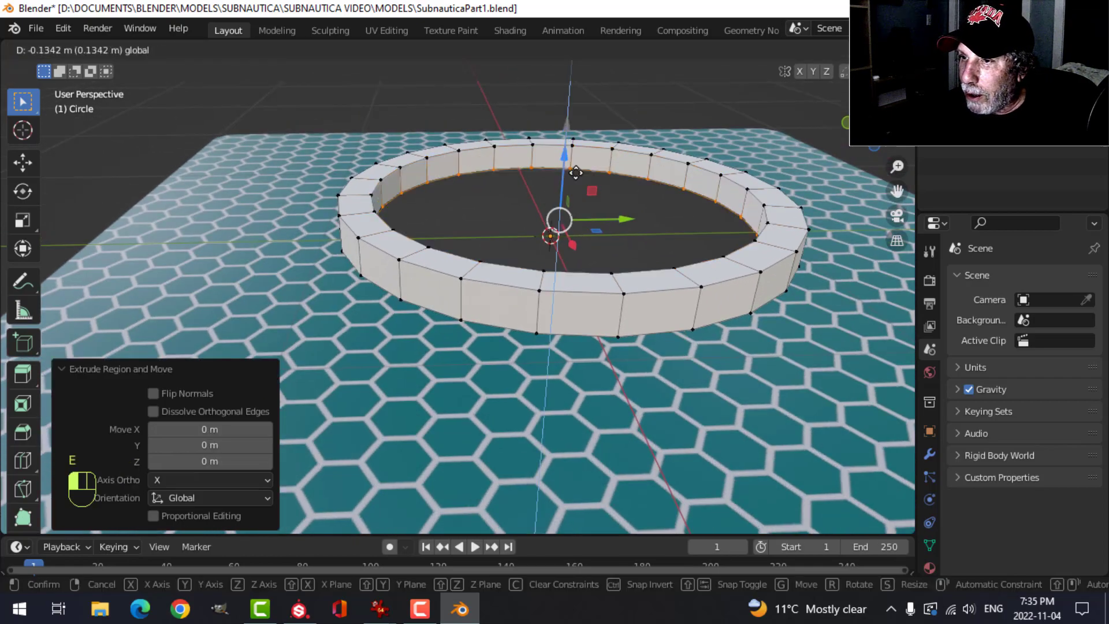
left_click(585, 307)
middle_click_drag(585, 307, 655, 264)
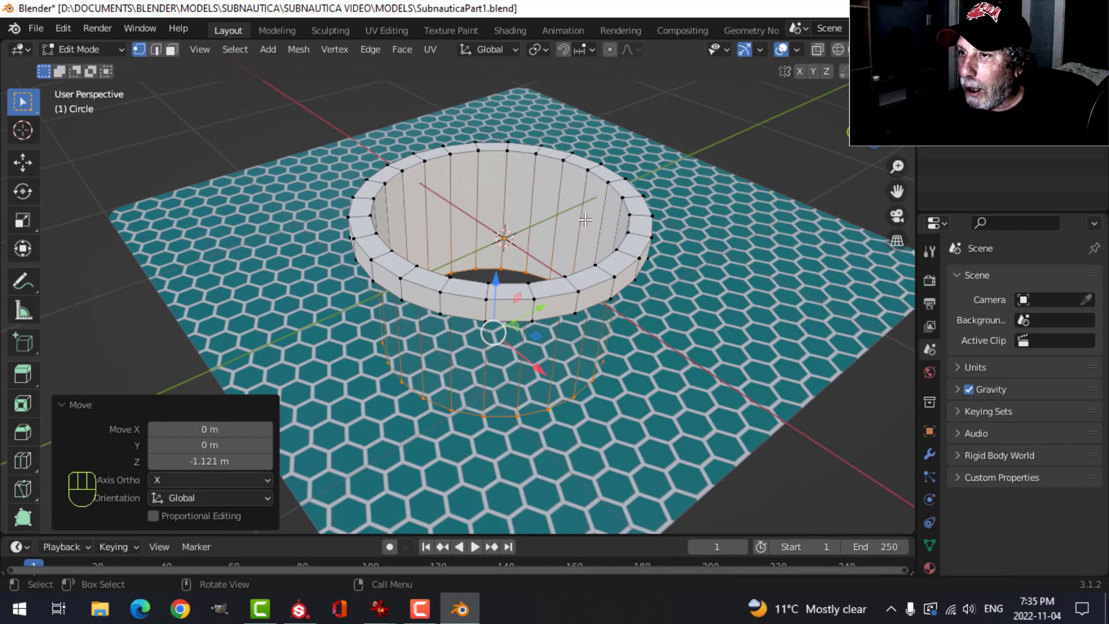
key("Tab")
Give the hatch ring a new material named BaseMaterial and darken its base color to a grey with value 0.133
middle_click_drag(531, 227, 725, 265)
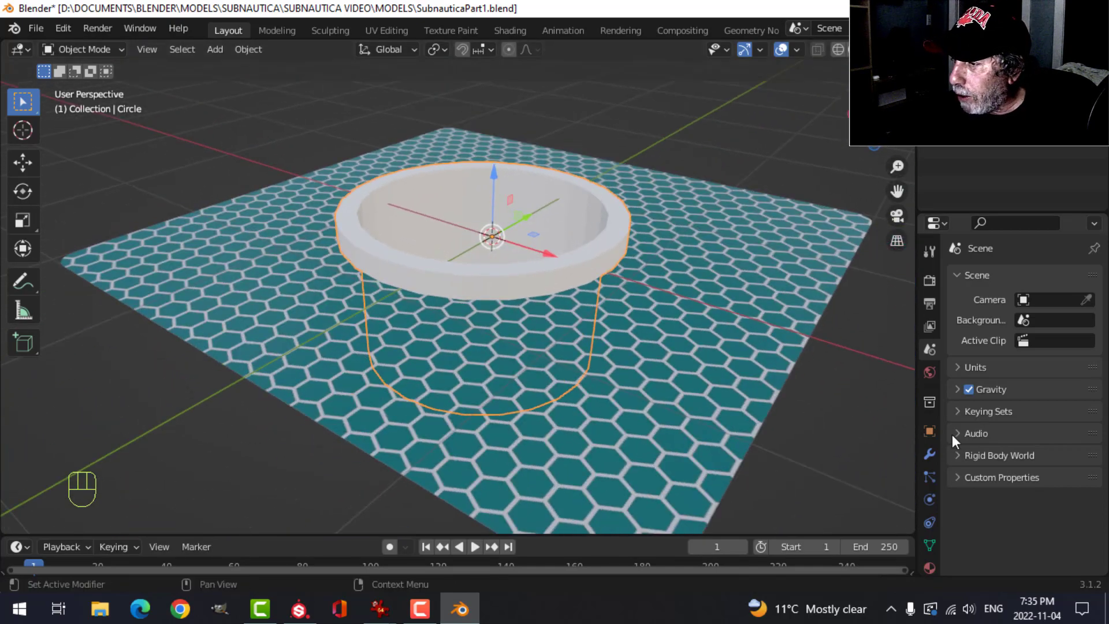
left_click(929, 563)
left_click(1003, 345)
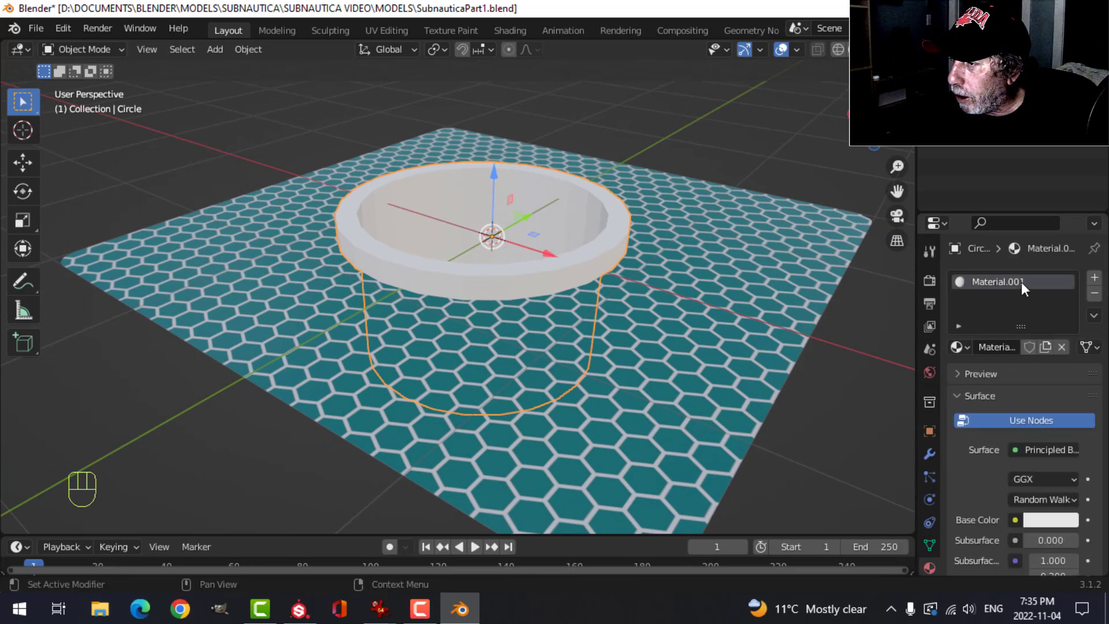
double_click(1020, 282)
type("ase")
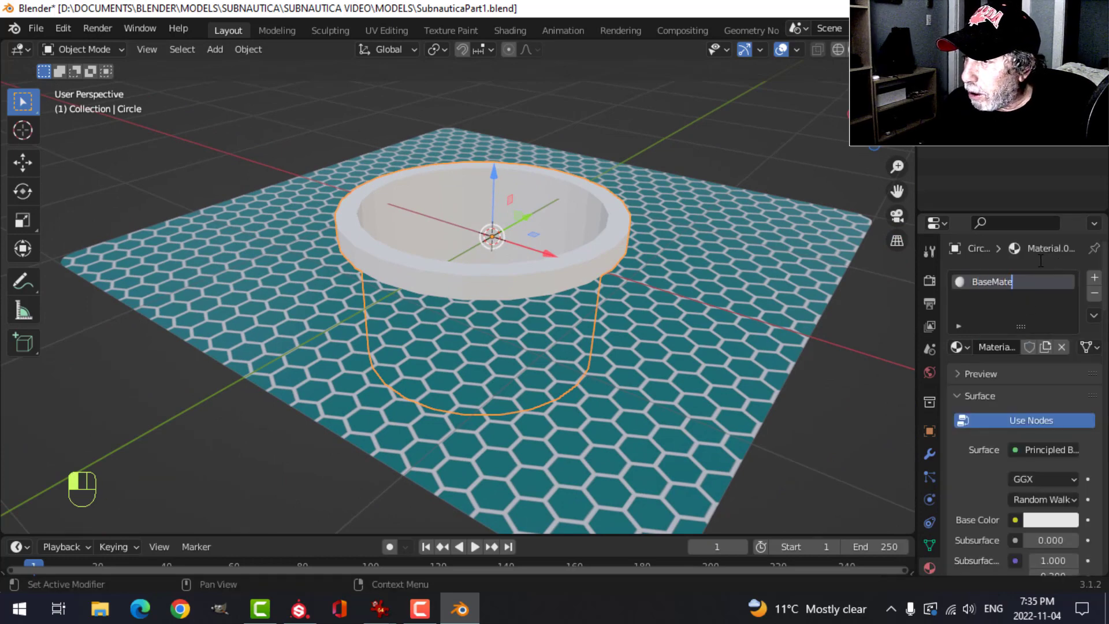
left_click(1038, 520)
left_click(1067, 358)
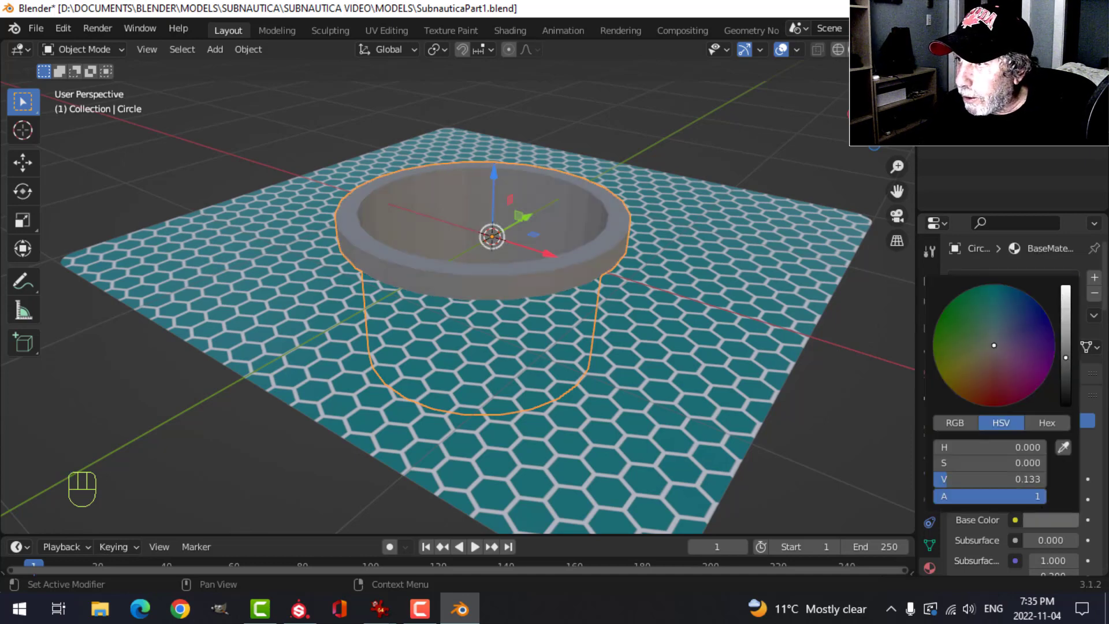
Bevel the outer and inner top edge loops of the hatch ring with three segments
scroll(705, 164, "up", 2)
middle_click_drag(705, 165, 659, 197)
key("Tab")
key("alt+a")
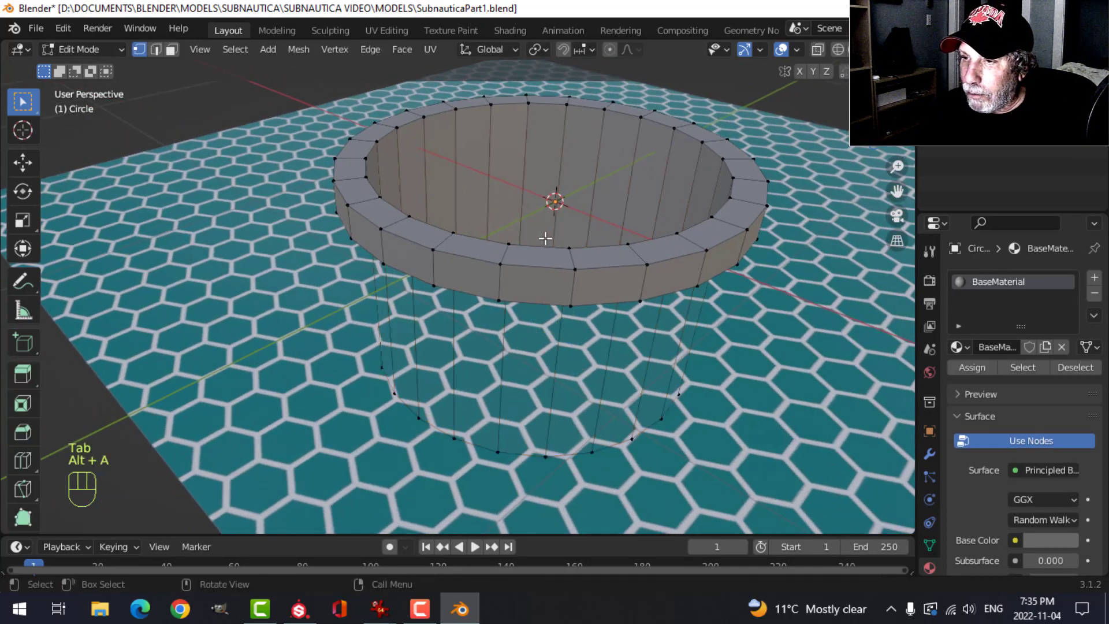
scroll(548, 237, "up", 2)
key("2")
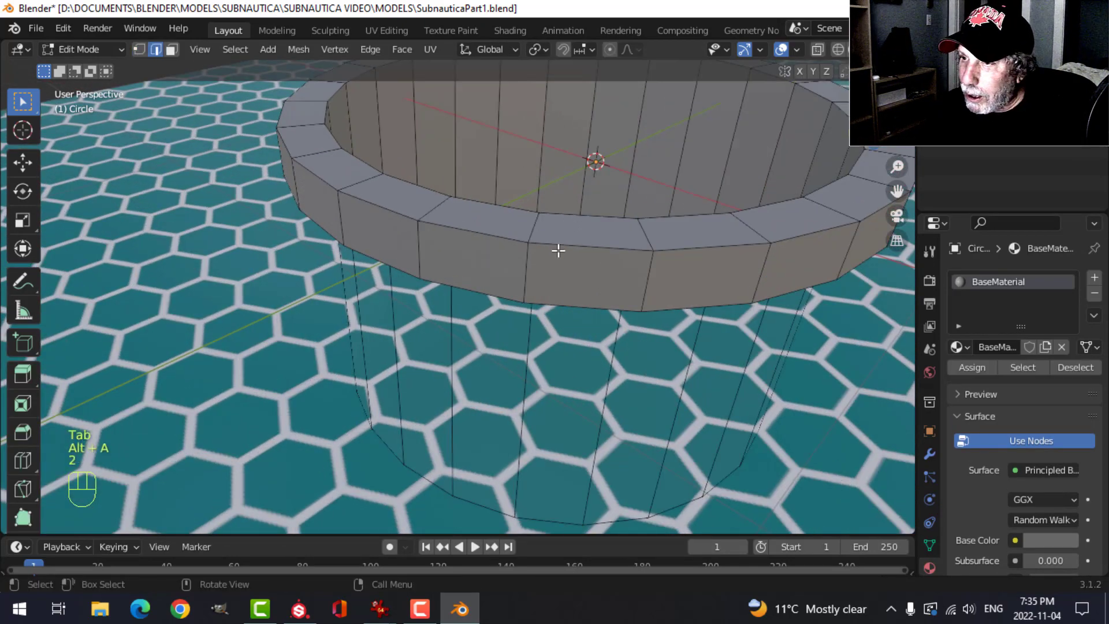
left_click(557, 246, "alt")
left_click(569, 217, "alt+shift")
key("ctrl+b")
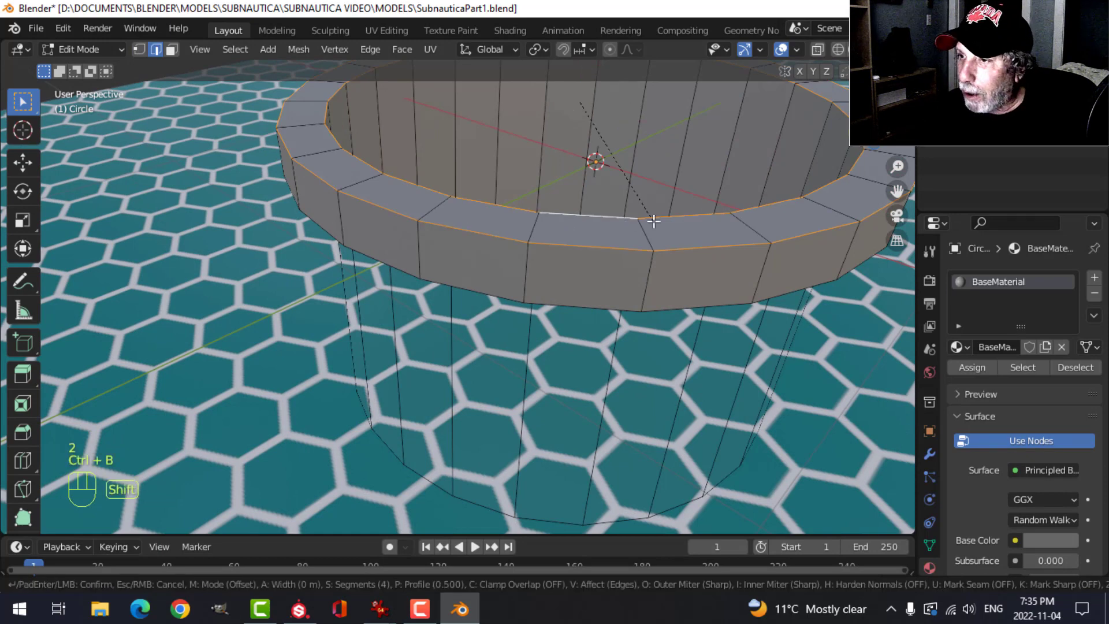
scroll(659, 231, "up", 2)
scroll(687, 282, "down", 2)
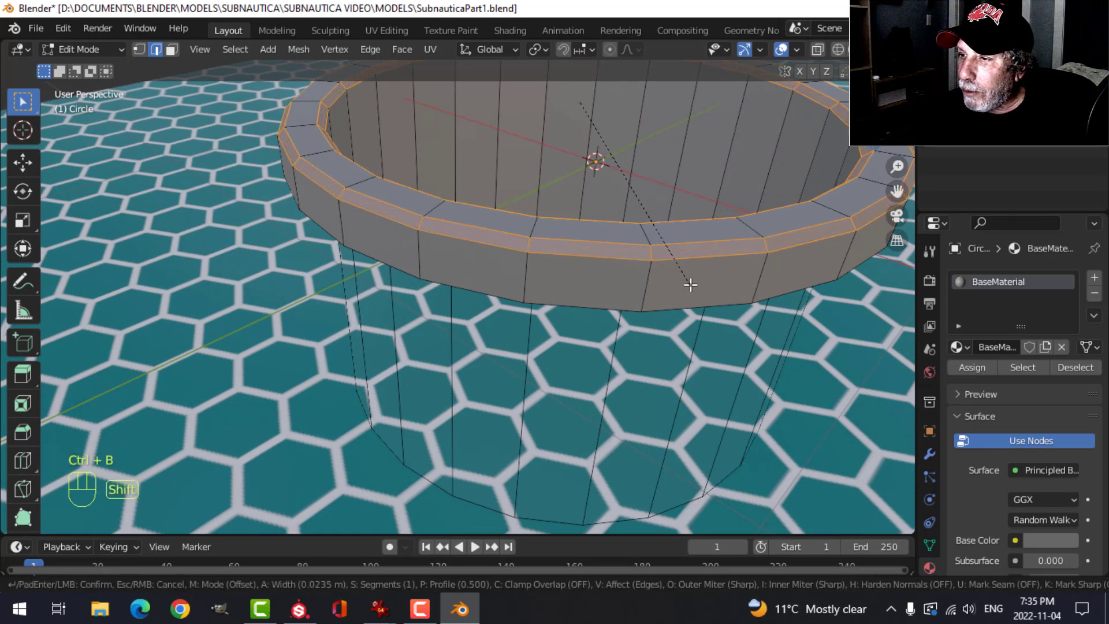
scroll(693, 287, "up", 2)
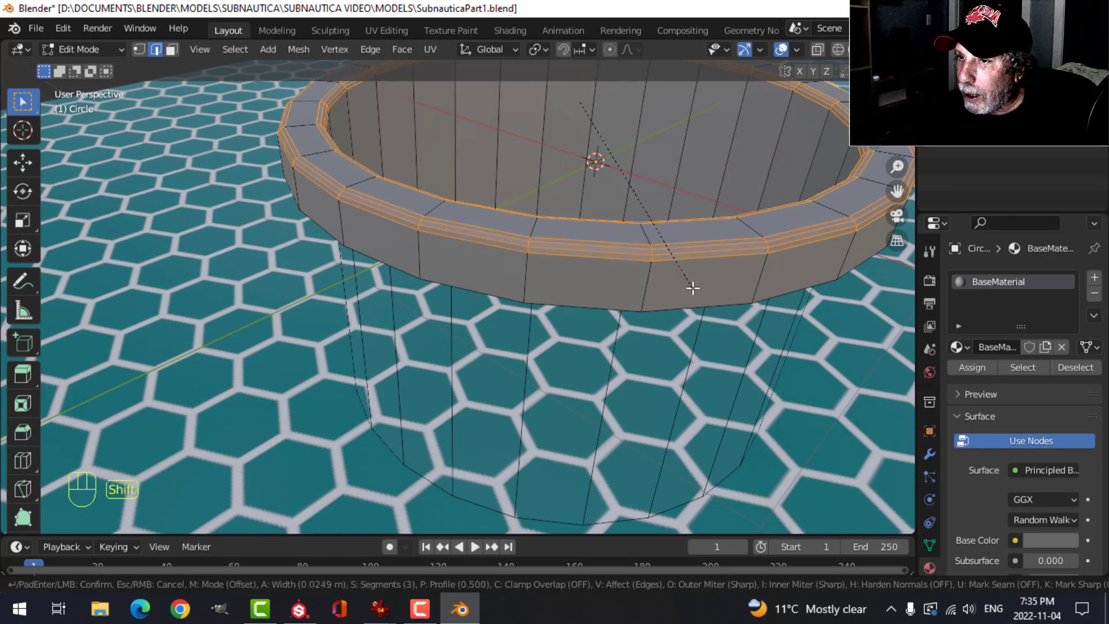
left_click(715, 328)
Apply smooth shading to the hatch ring object
key("Tab")
right_click(586, 261)
left_click(586, 260)
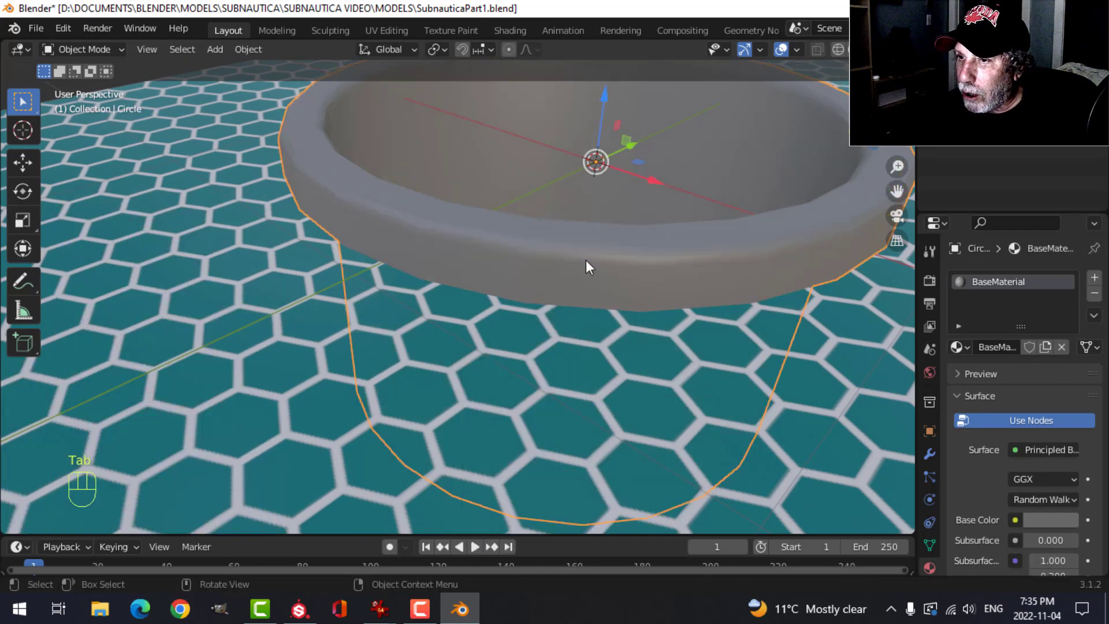
Select the floor plane and enable the Face Orientation overlay in the viewport
scroll(586, 260, "down", 3)
key("alt+a")
middle_click_drag(661, 230, 639, 242)
left_click(751, 162)
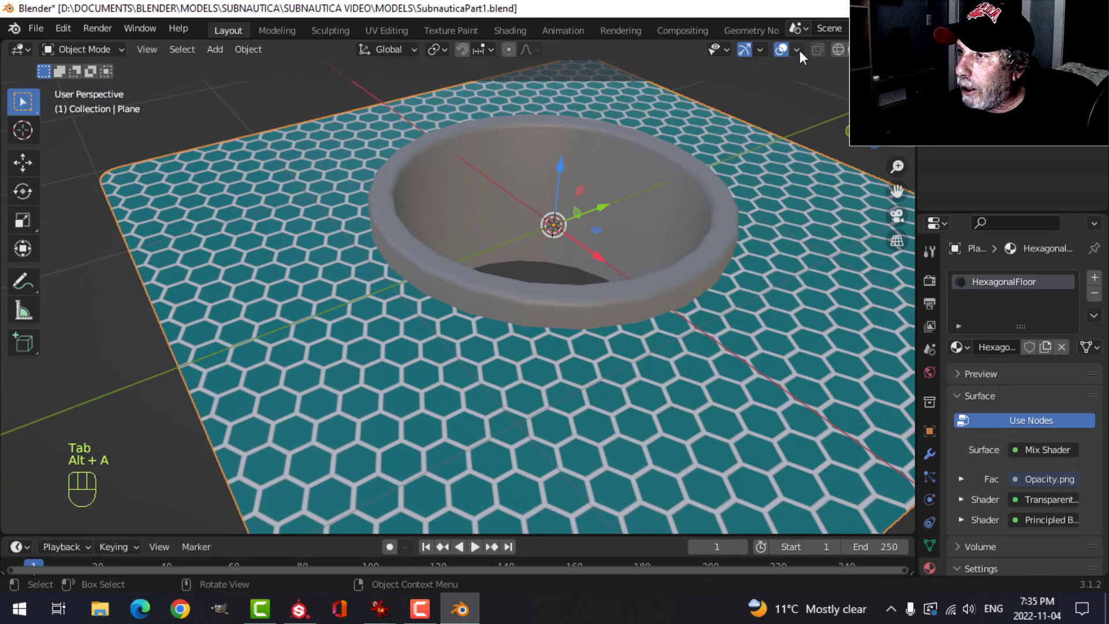
left_click(798, 49)
left_click(726, 361)
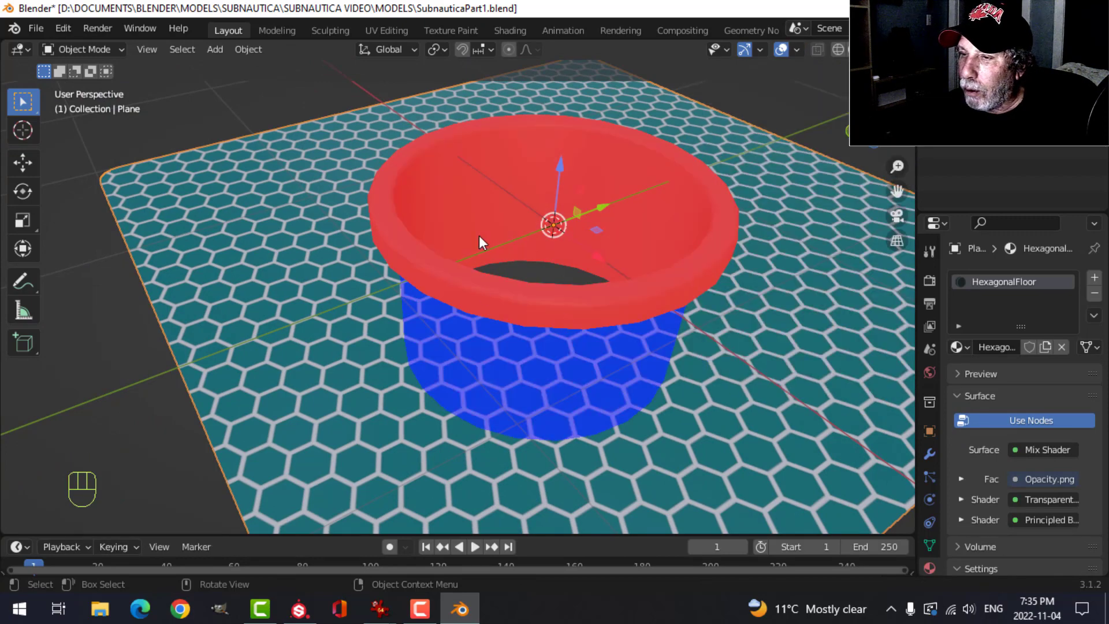
Flip the floor plane's normals and flip them back
key("Tab")
key("a")
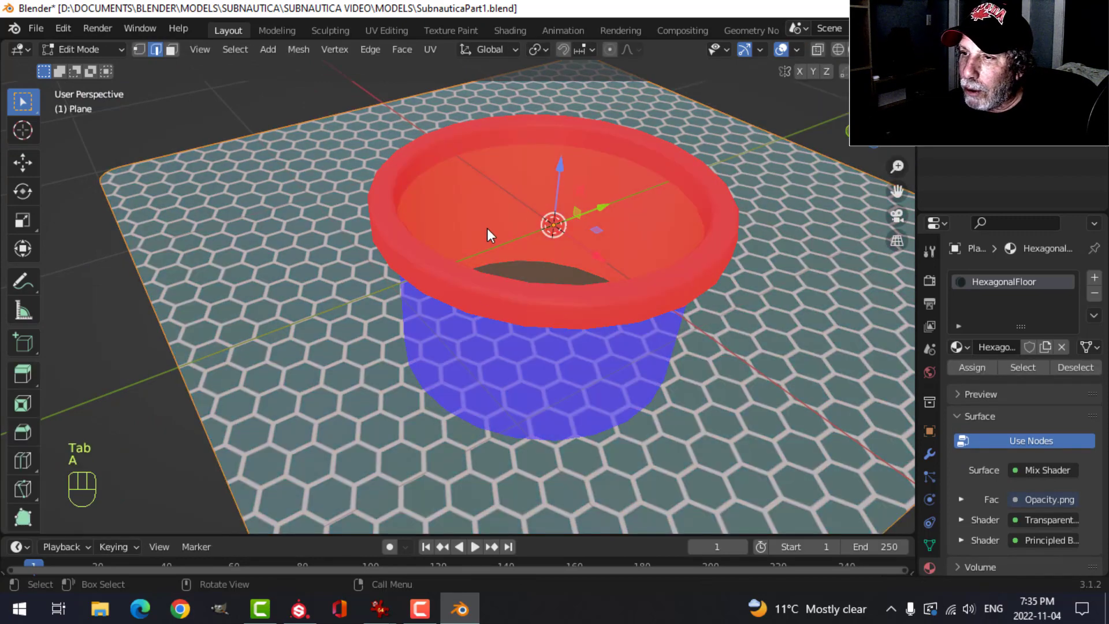
key("alt+n")
left_click(576, 224)
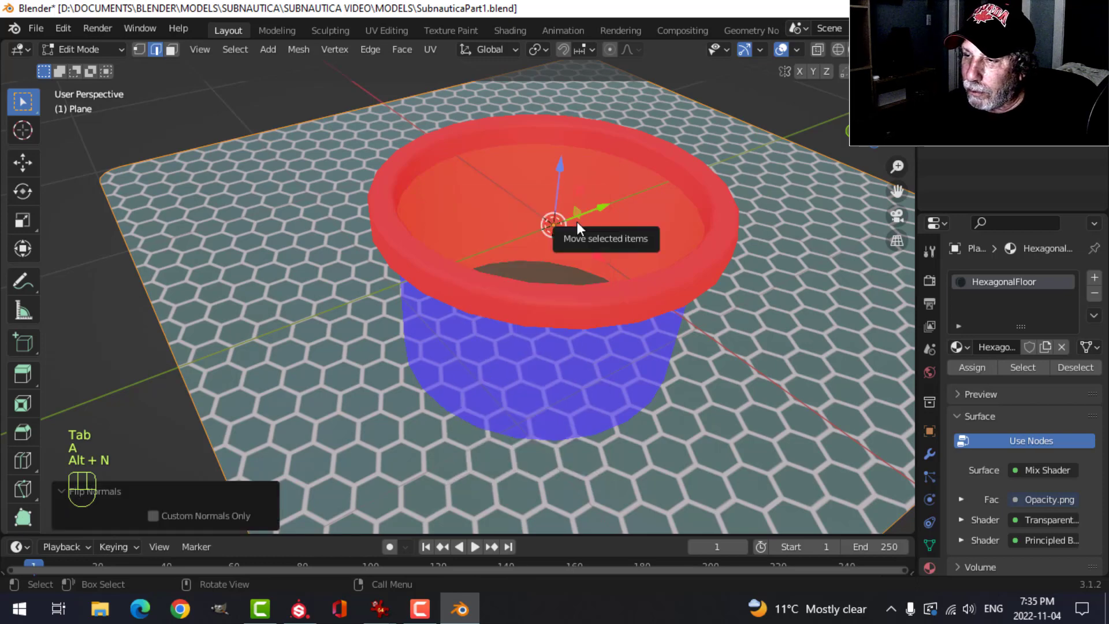
key("alt+n")
left_click(567, 224)
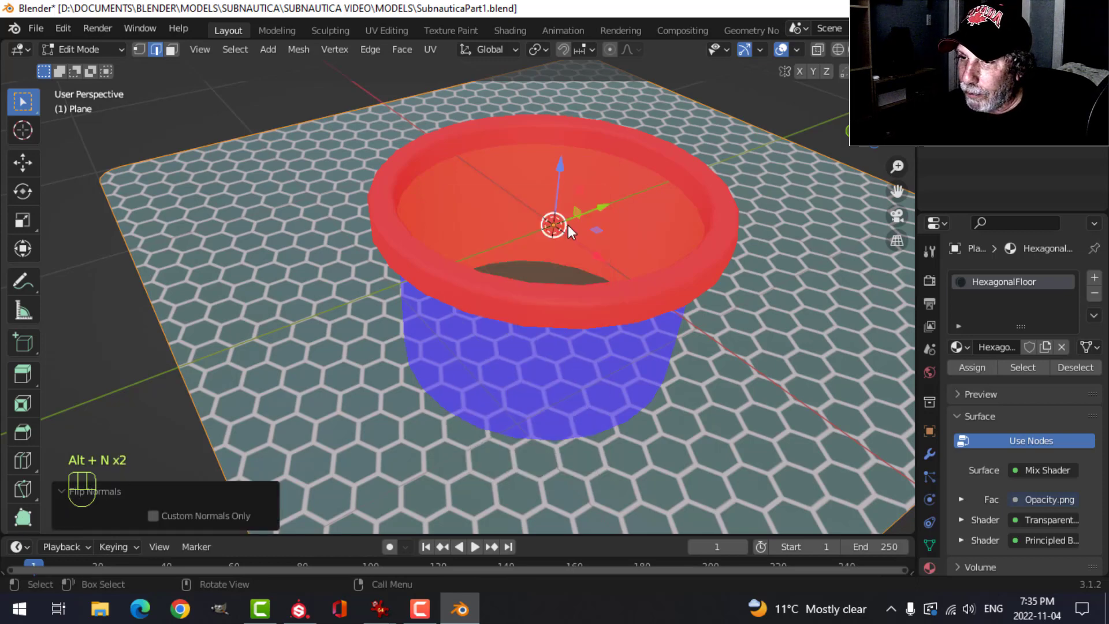
key("Tab")
Select the hatch ring and open its mesh for editing
left_click(578, 167)
key("Tab")
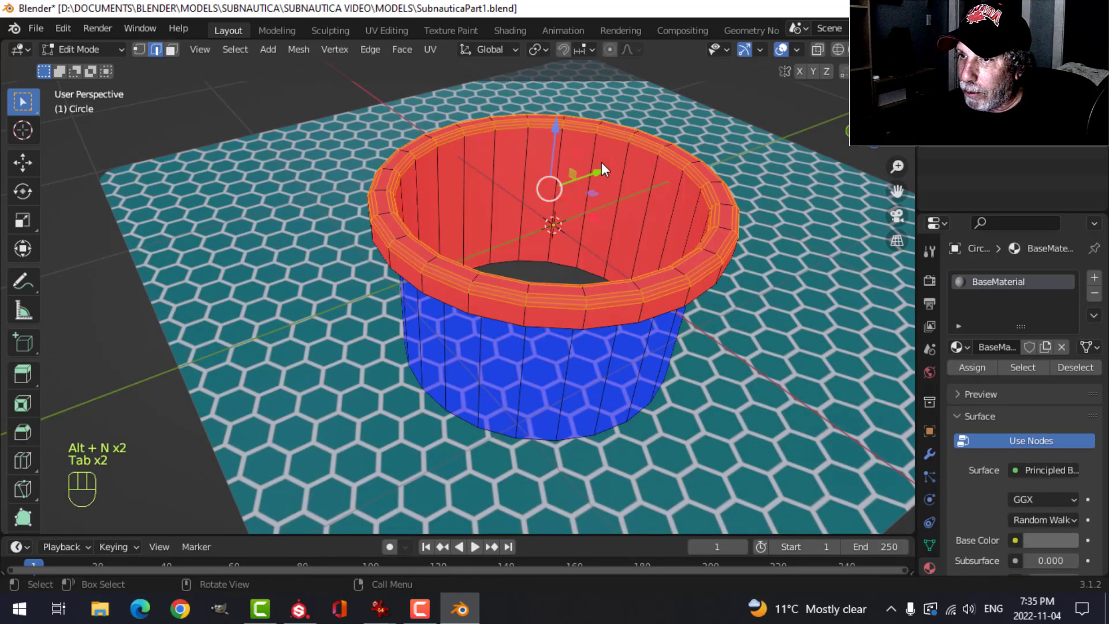
Try flipping the normals of the ring's bevelled rim edges and of its whole mesh
key("s")
key("Escape")
key("alt+n")
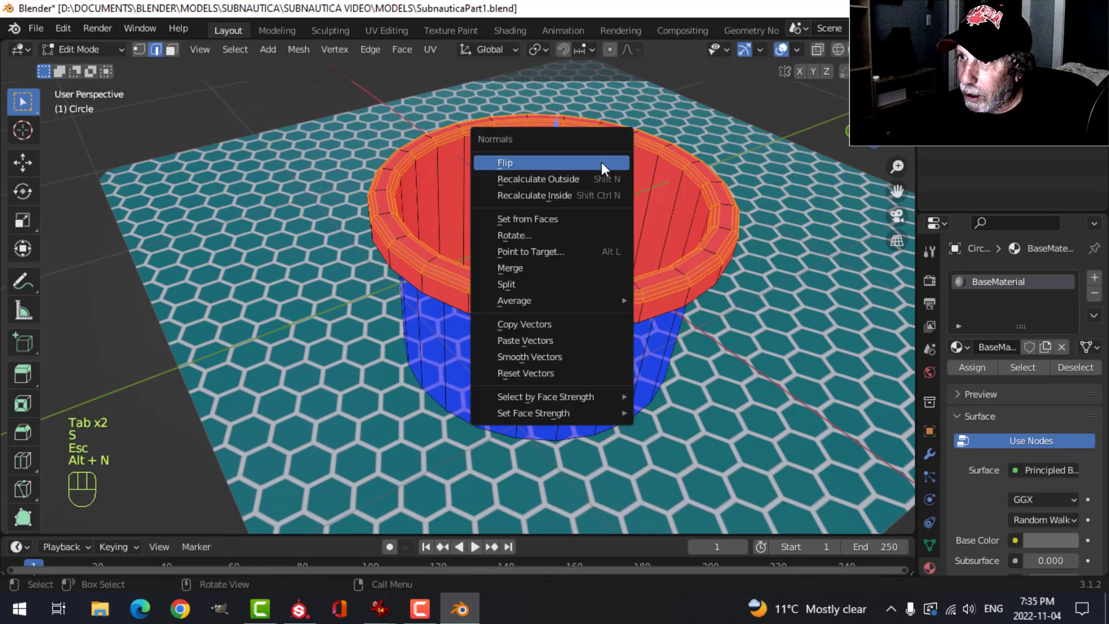
left_click(601, 163)
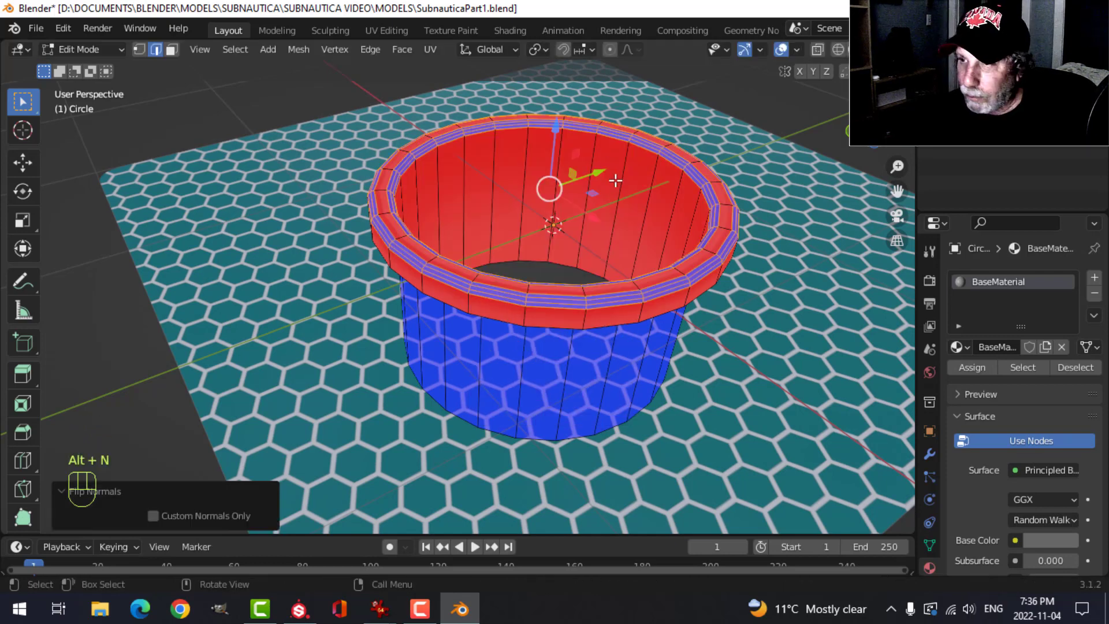
key("a")
key("alt+n")
left_click(614, 181)
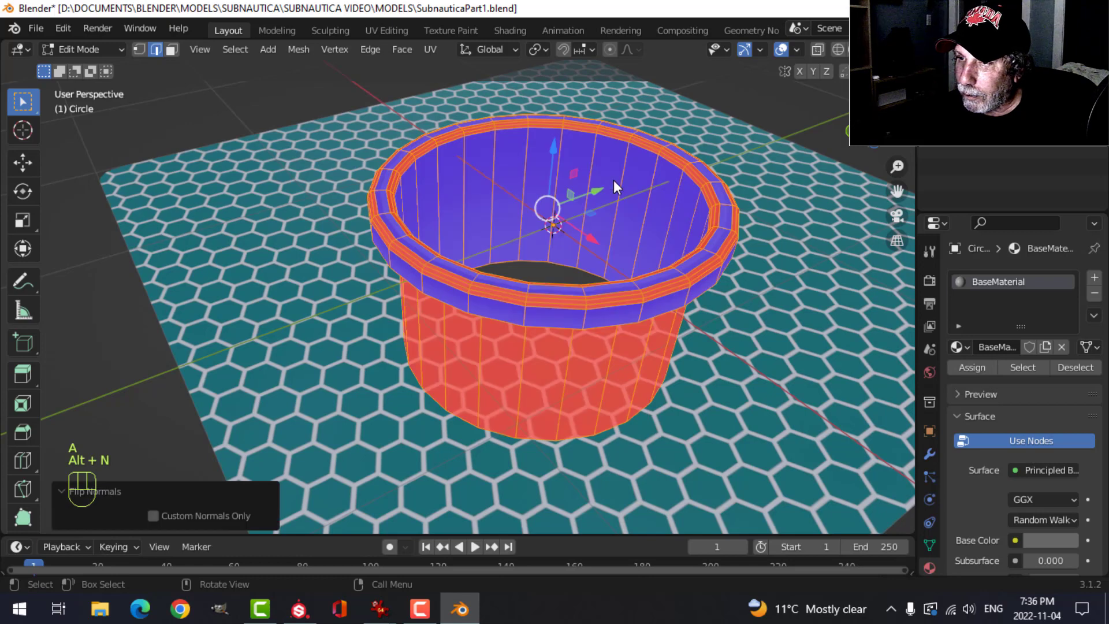
Recalculate the normals of the entire hatch ring mesh to the outside
key("alt+a")
key("a")
key("alt+n")
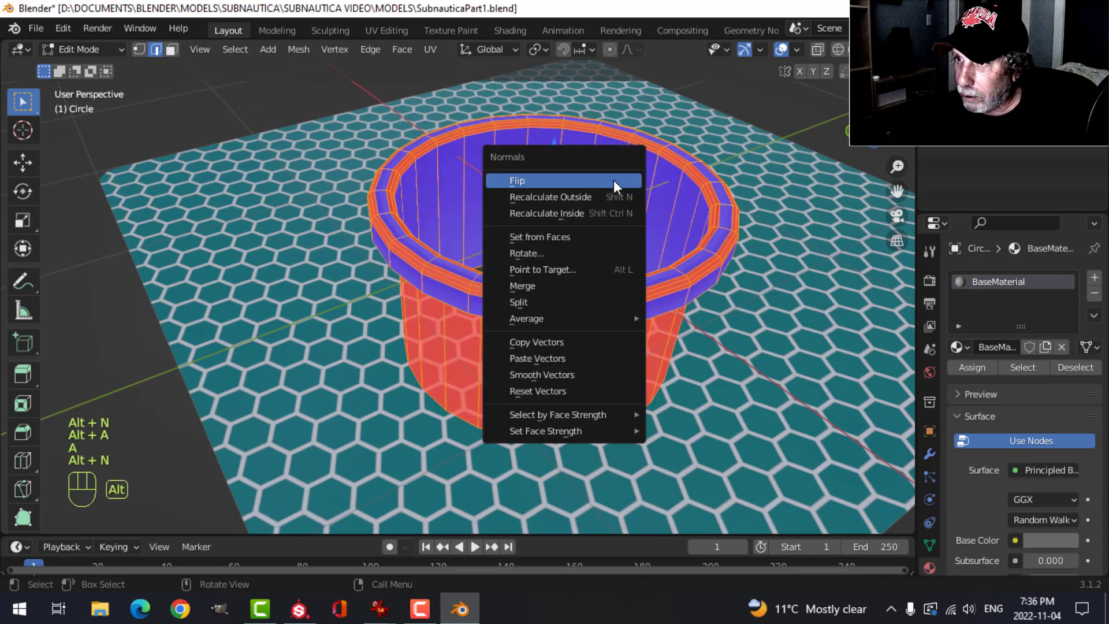
left_click(599, 194)
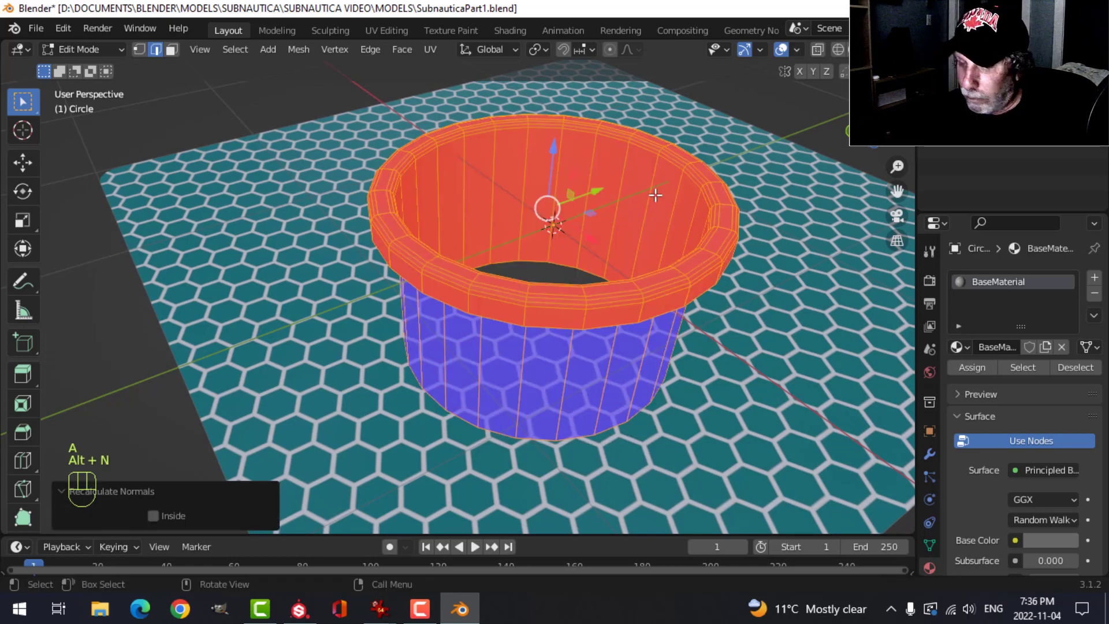
Flip the normals of the entire hatch ring mesh, return to Object Mode and turn off the Face Orientation overlay
key("alt+n")
left_click(623, 178)
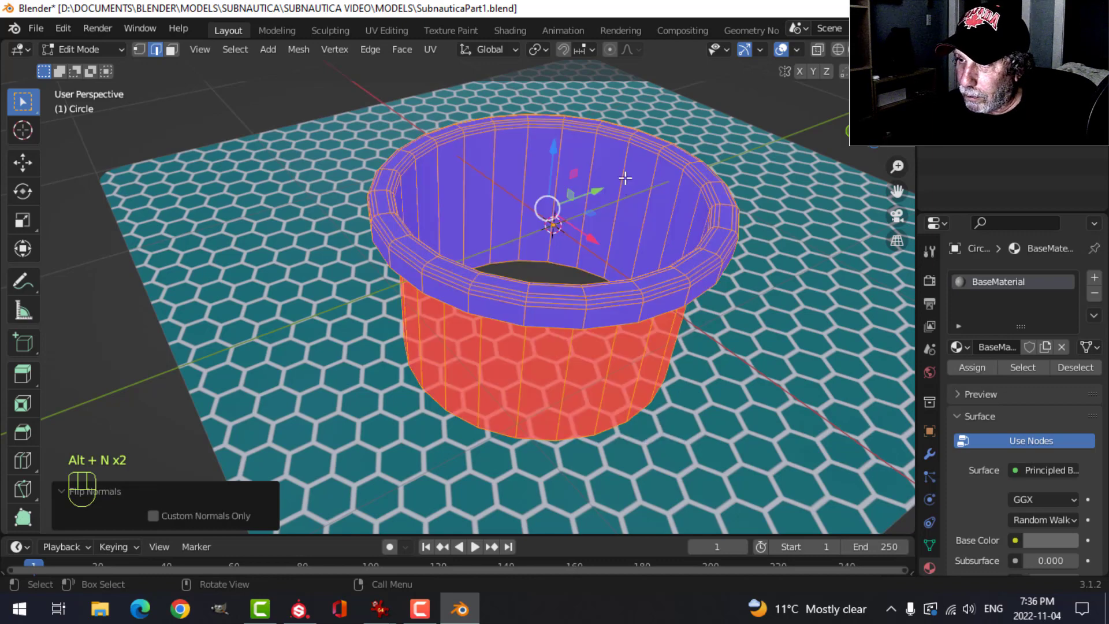
key("Tab")
scroll(630, 177, "down", 3)
key("alt+a")
left_click(796, 50)
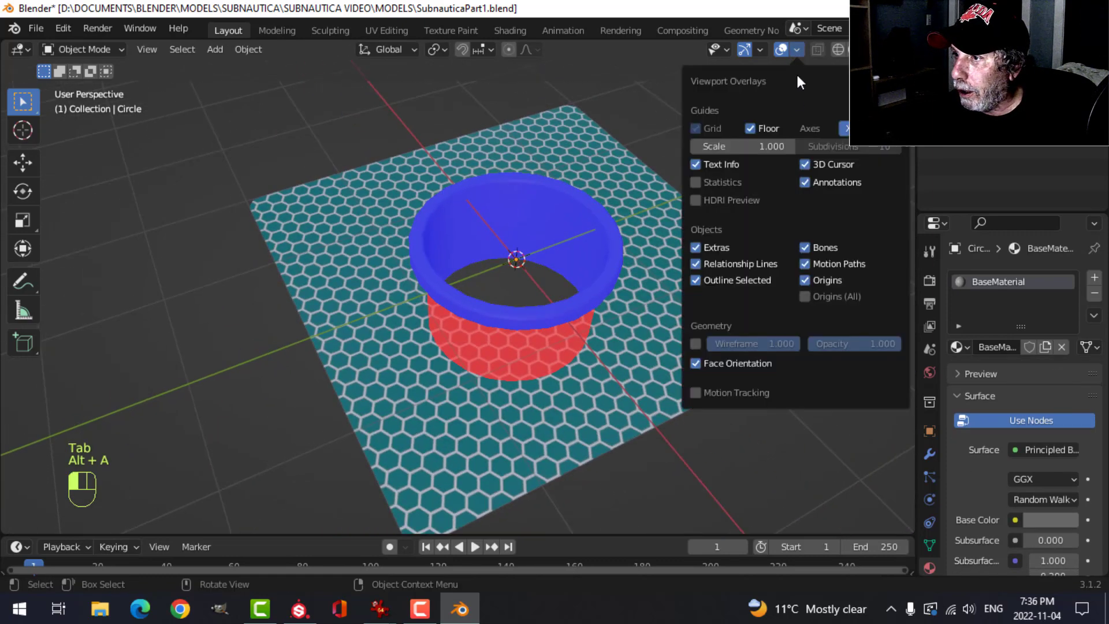
left_click(729, 363)
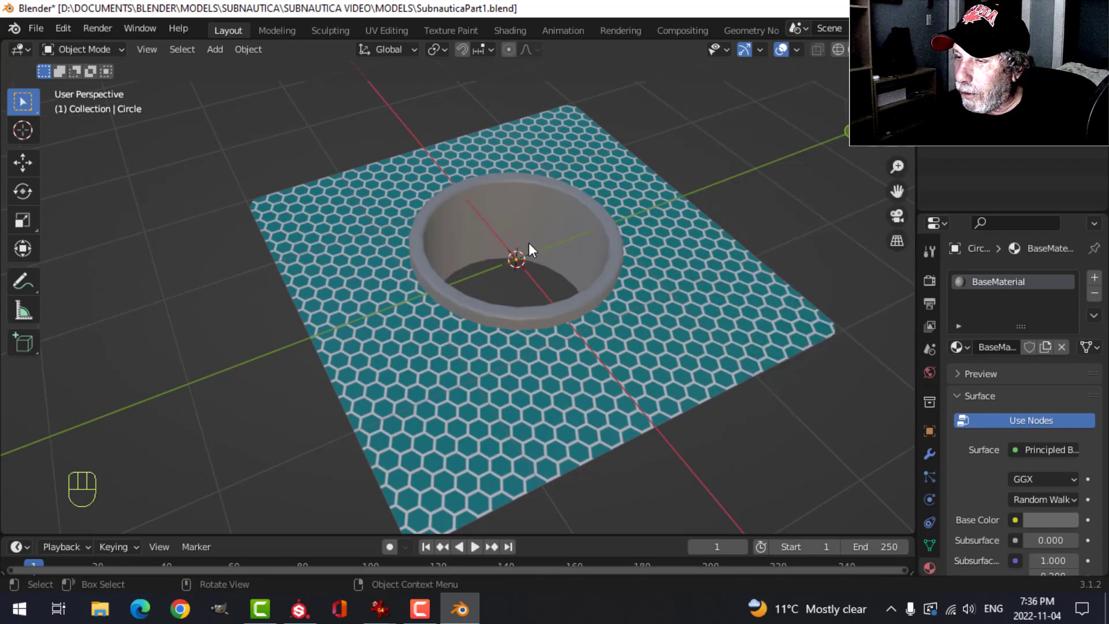
middle_click_drag(529, 243, 522, 195)
scroll(573, 259, "up", 3)
left_click(521, 182)
key("Tab")
scroll(537, 202, "up", 3)
key("alt+a")
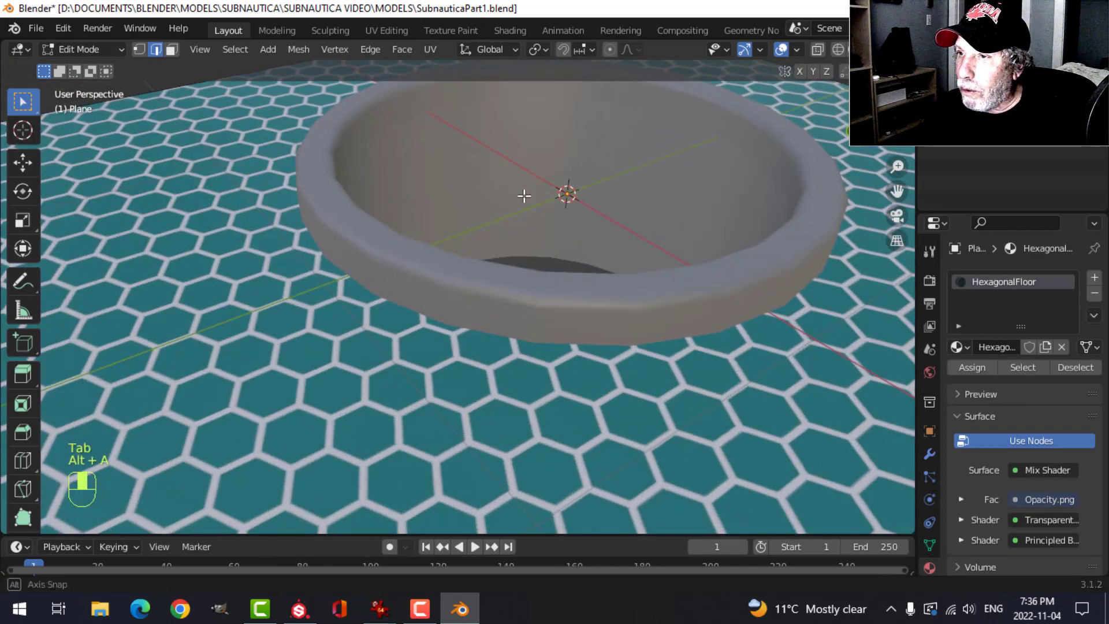
key("Tab")
Switch the viewport to solid shading and isolate the hatch ring in Local View
left_click(852, 49)
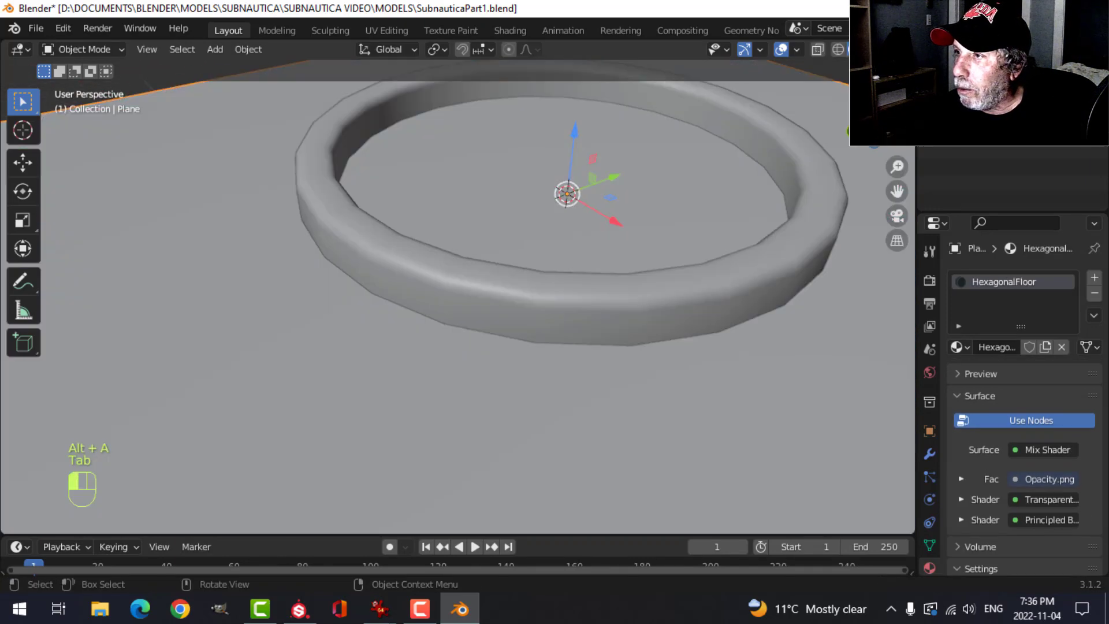
left_click(681, 196)
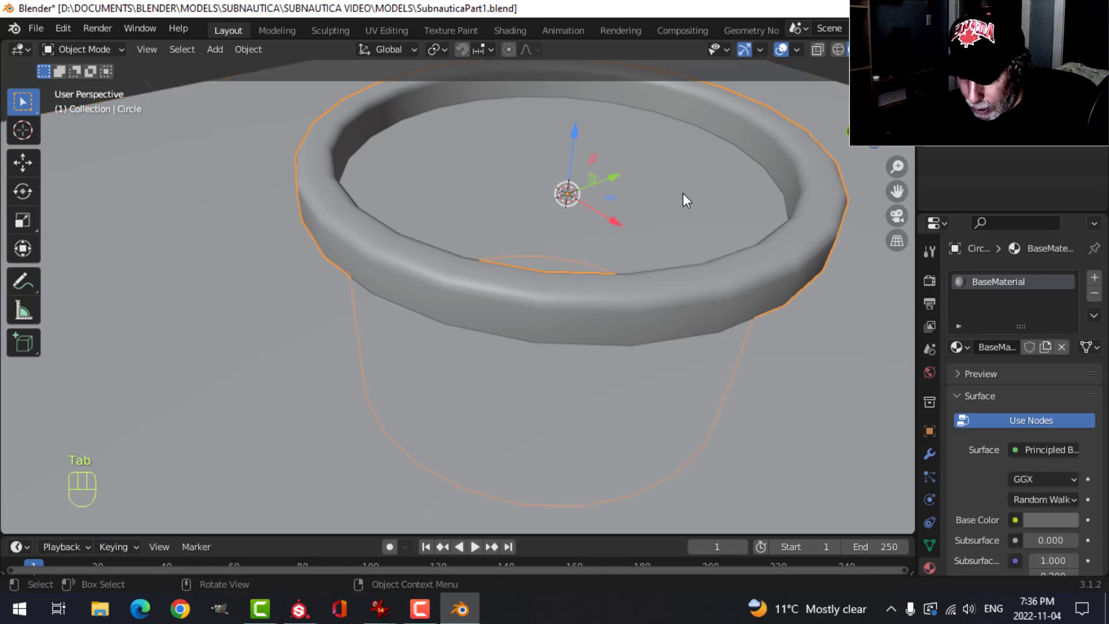
key("slash")
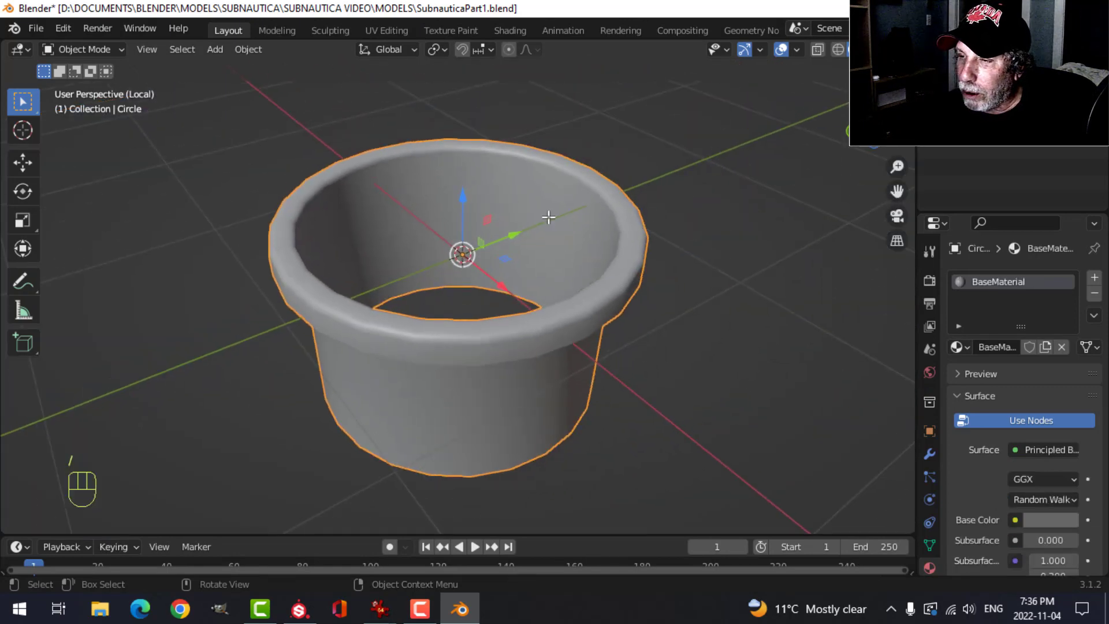
Add two evenly spaced loop cuts around the hatch shaft wall and move them up about 0.179 m along Z
key("Tab")
key("ctrl+r")
scroll(479, 211, "up", 1)
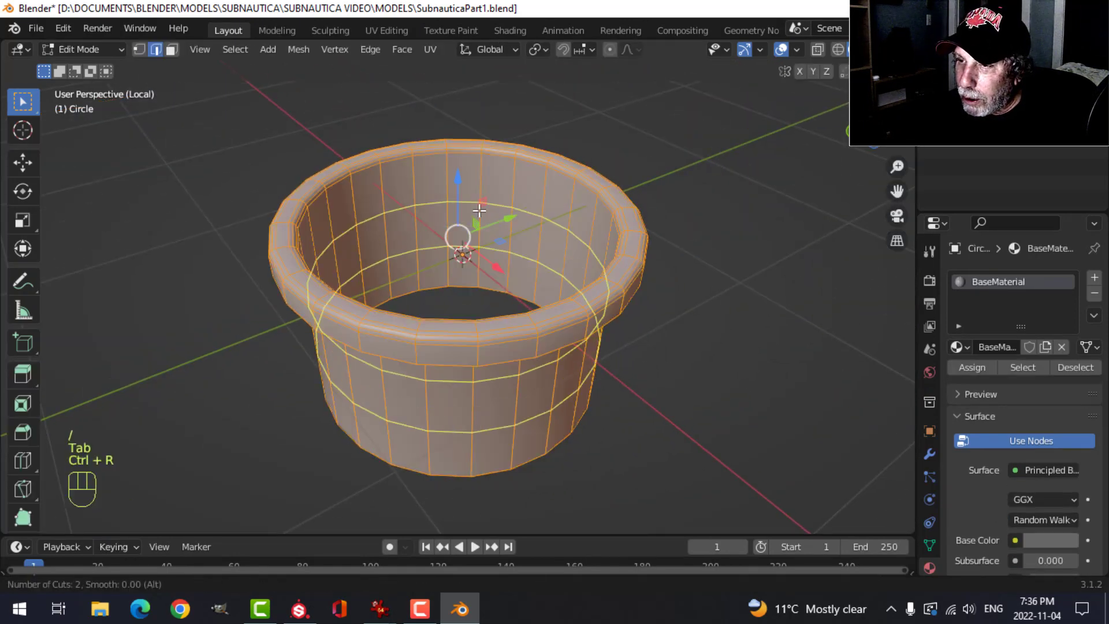
left_click(480, 210)
right_click(468, 199)
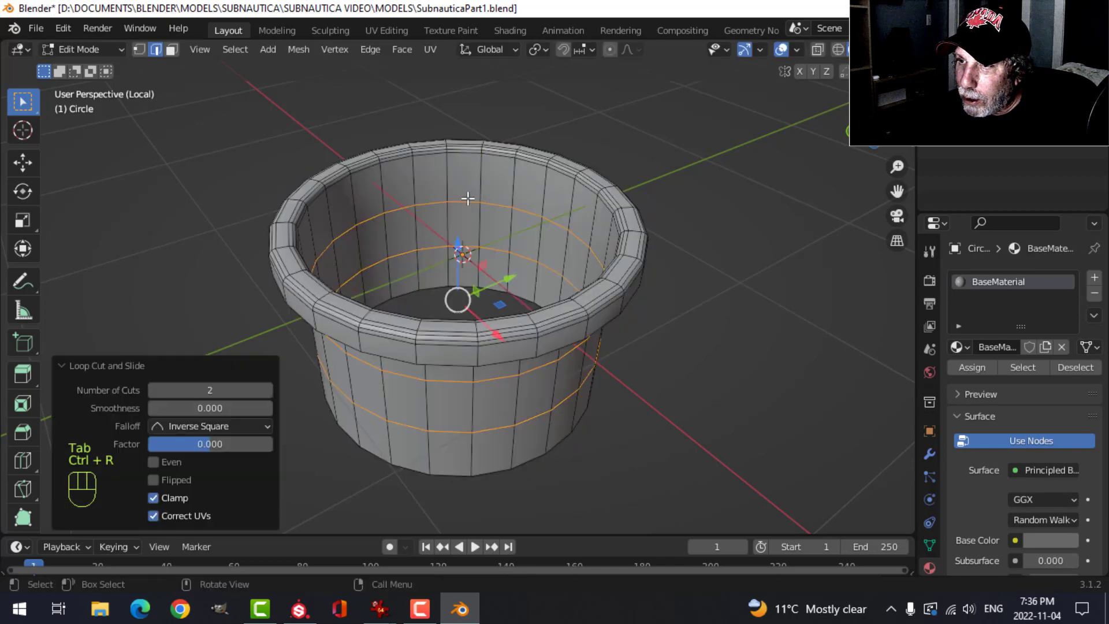
key("g")
key("z")
left_click(458, 234)
Bevel the two shaft loops into narrow bands about 0.0165 m wide with one segment
scroll(480, 231, "up", 4)
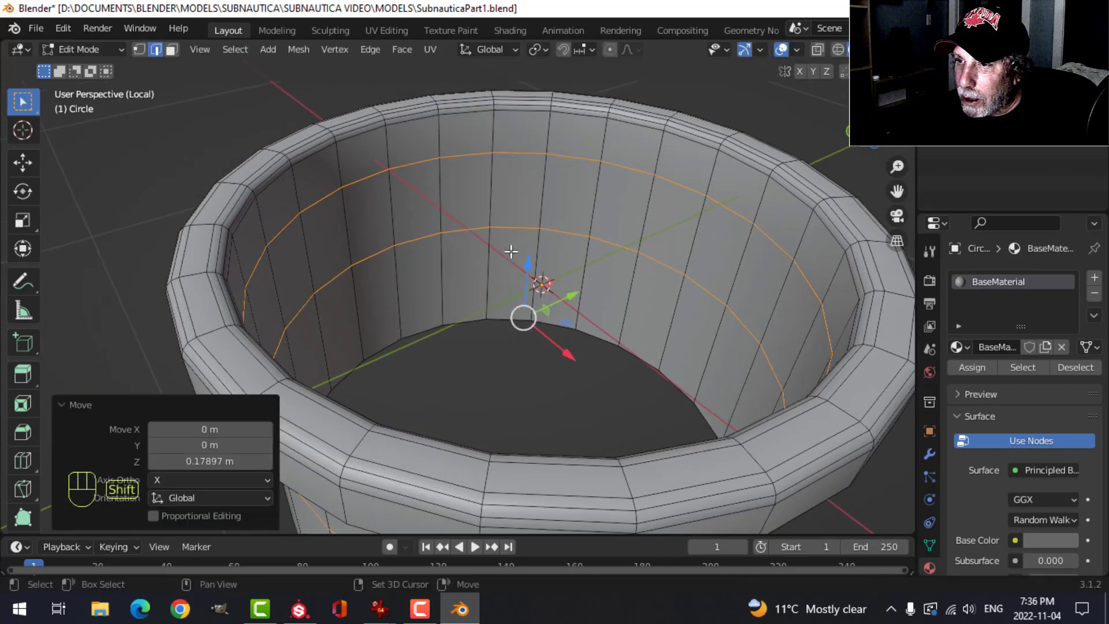
middle_click_drag(511, 252, 570, 189)
key("ctrl+b")
scroll(590, 182, "down", 2)
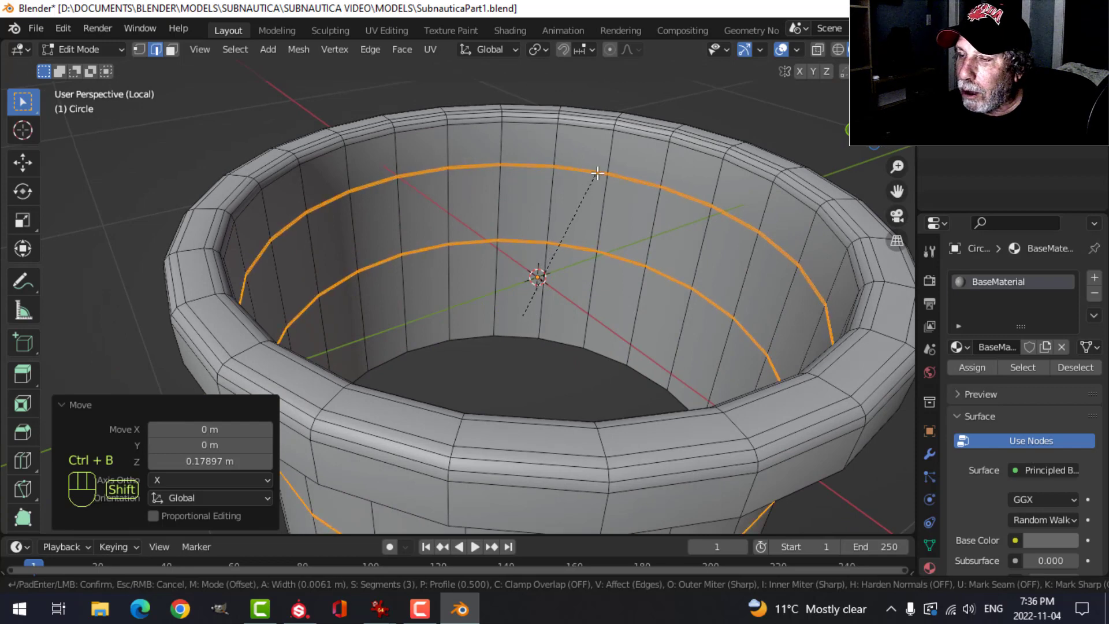
left_click(615, 148)
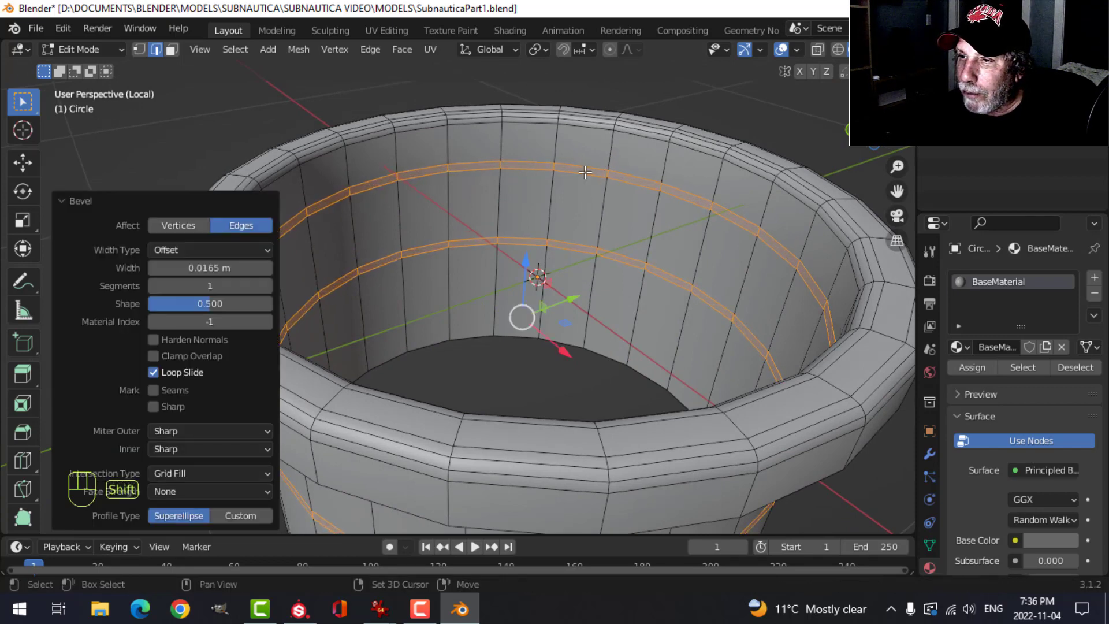
Extrude the two narrow bands and offset them along their normals with Shrink/Fatten to form raised ridges
key("e")
key("alt+s")
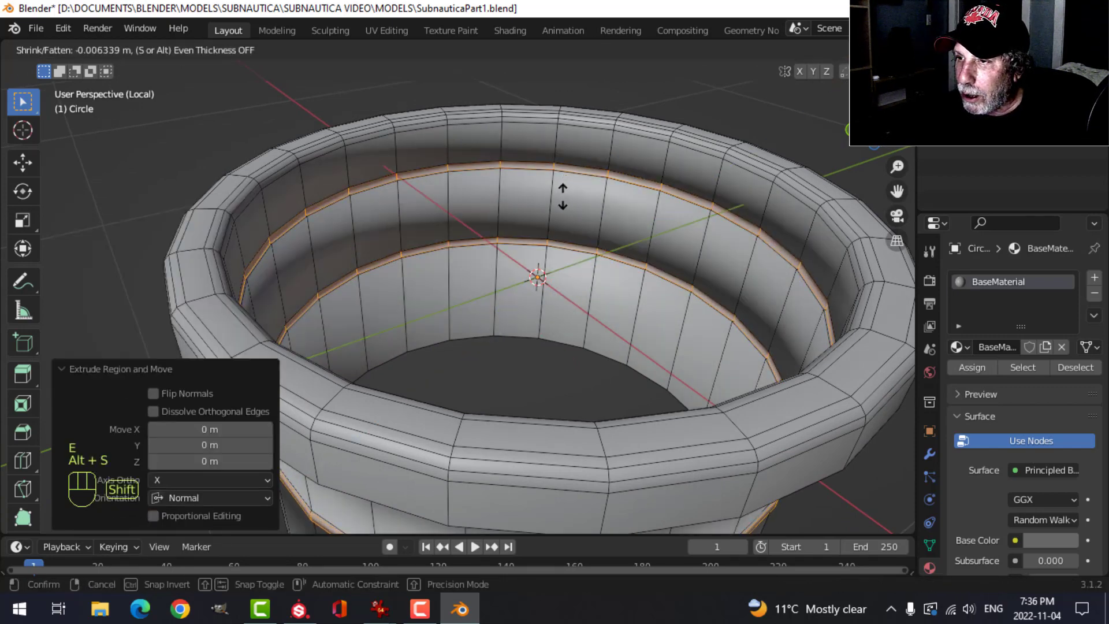
left_click(565, 206)
key("alt+a")
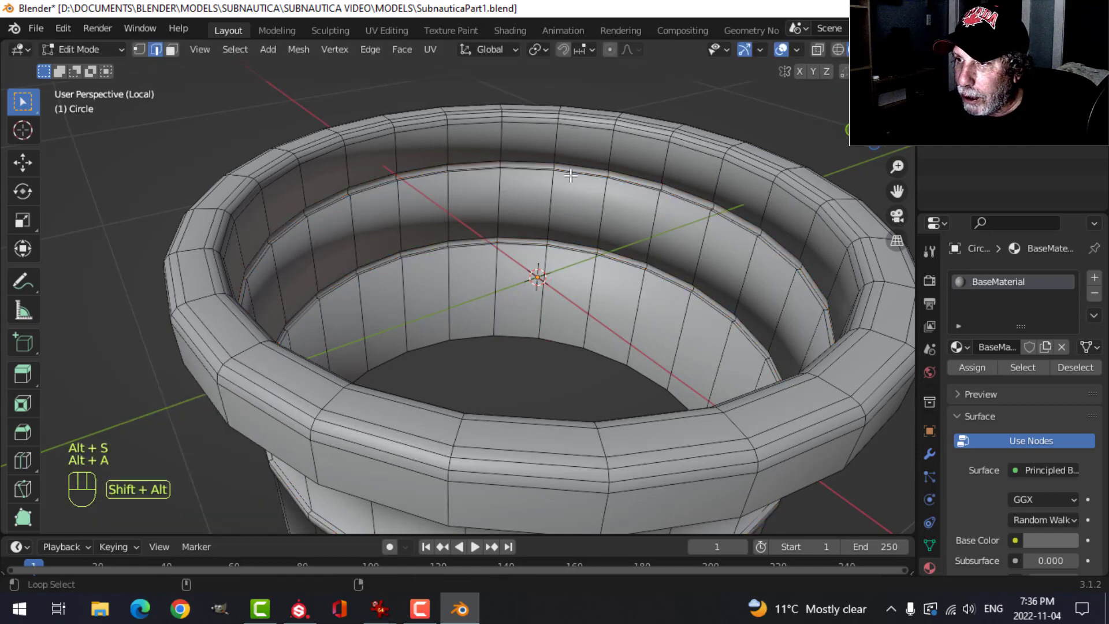
Bevel the border edge loops of both shaft ridges about 0.0093 m wide with two segments and return to Object Mode
left_click(569, 156, "alt+shift")
scroll(585, 235, "up", 3)
left_click(594, 218, "alt+shift")
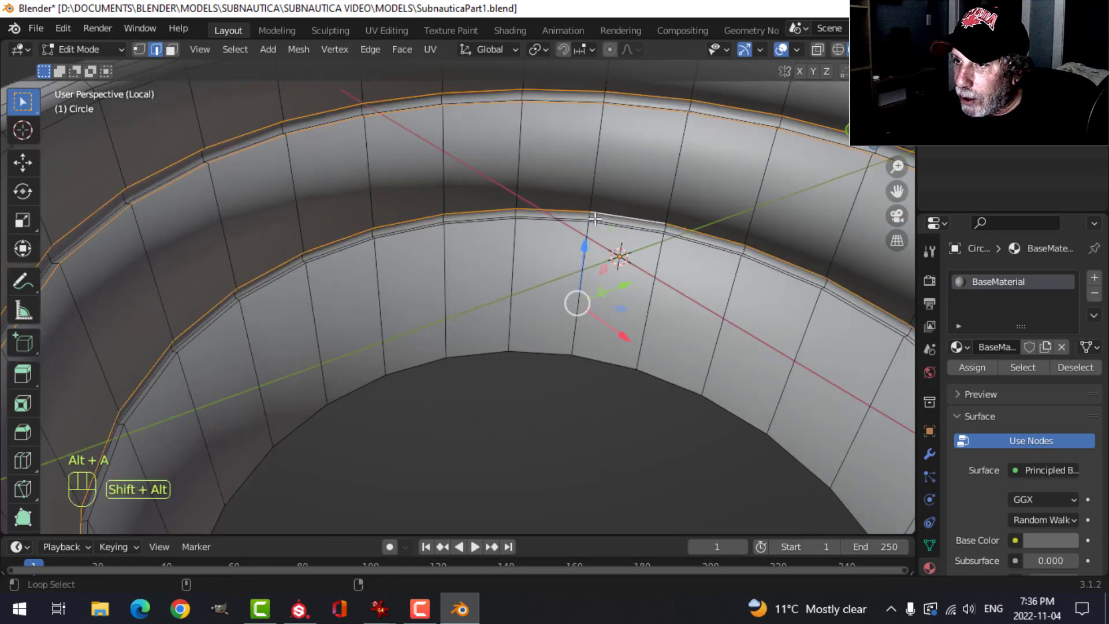
mouse_move(595, 224)
middle_mouse_down()
mouse_move(634, 210)
mouse_move(527, 198)
mouse_move(616, 223)
middle_mouse_up()
key("ctrl+b")
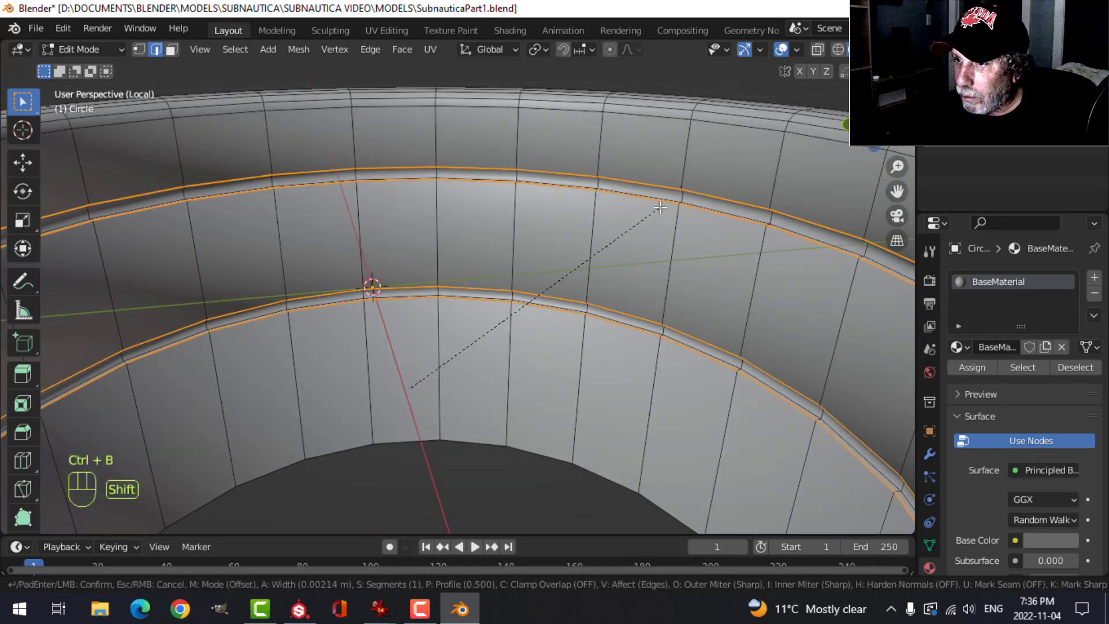
scroll(698, 190, "up", 1, "shift")
left_click(699, 190, "shift")
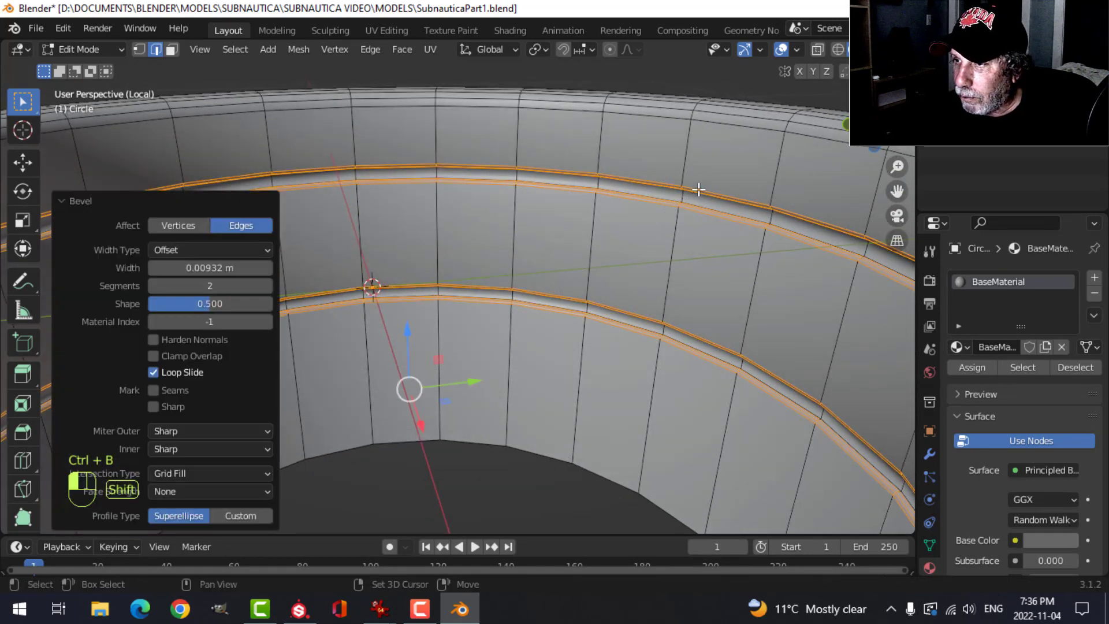
key("Tab")
scroll(584, 230, "down", 4)
key("alt+a")
middle_click_drag(525, 255, 574, 270)
scroll(481, 251, "up", 1)
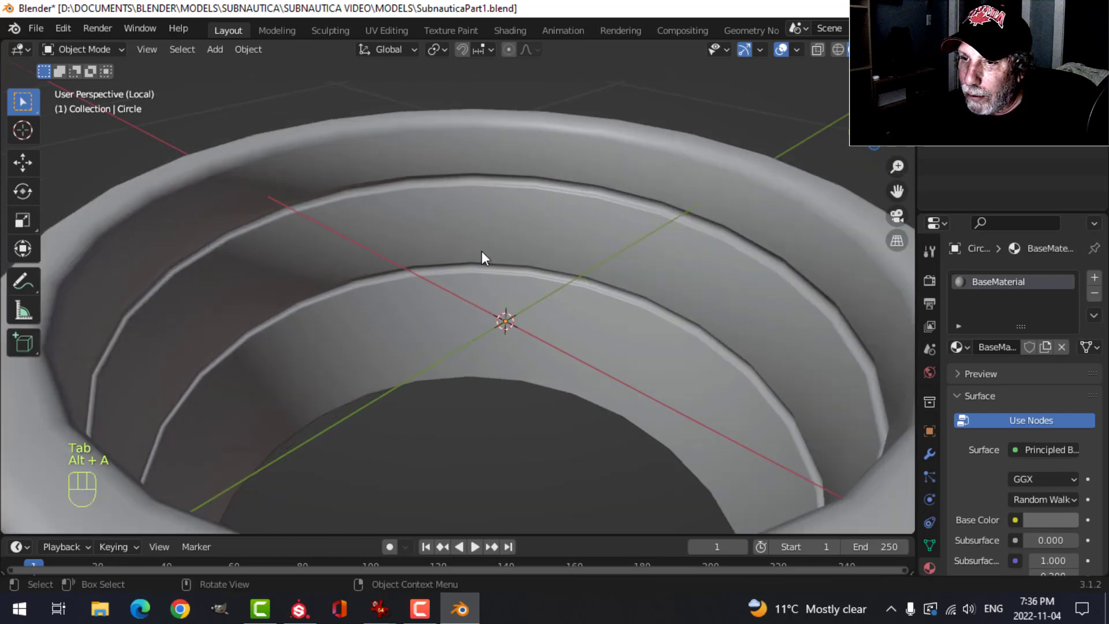
scroll(479, 232, "down", 2)
left_click(478, 228)
key("Tab")
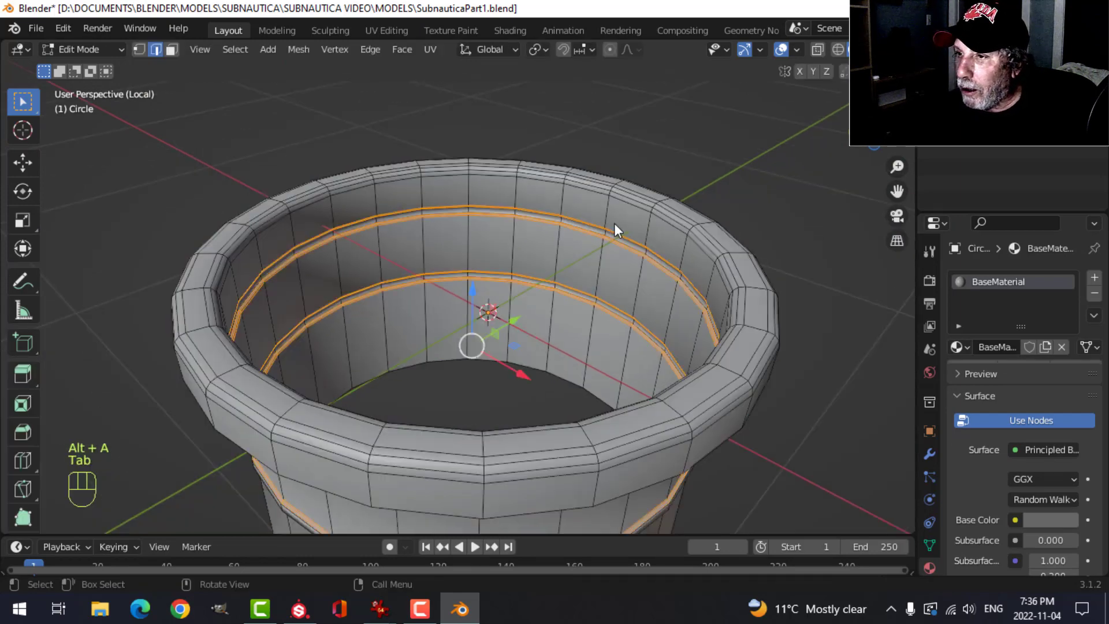
key("a")
key("alt+n")
key("Escape")
key("grave")
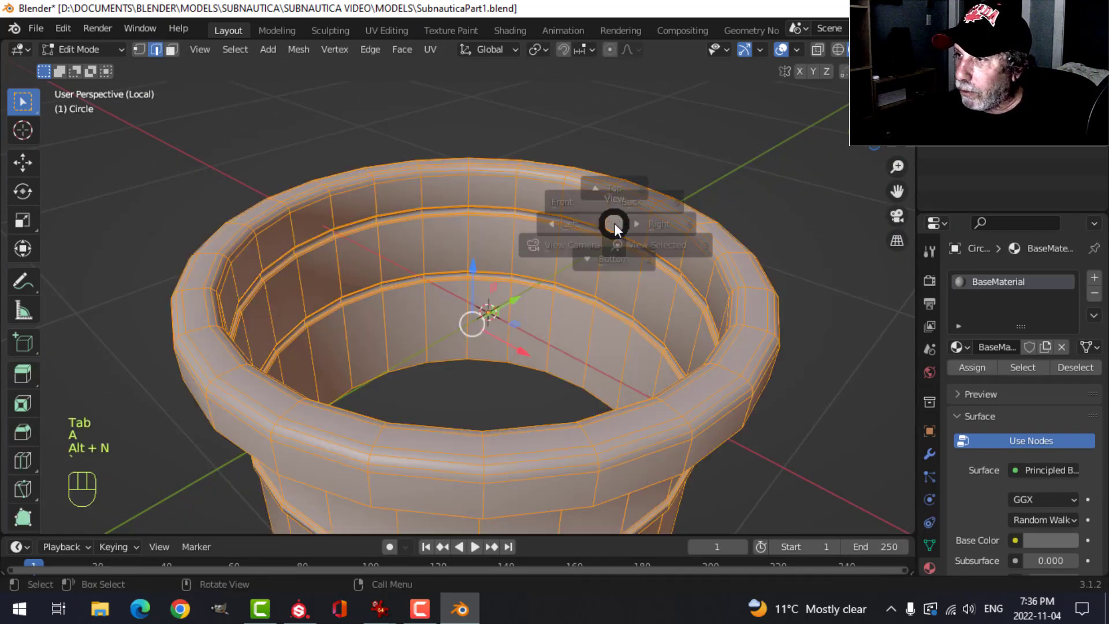
key("Tab")
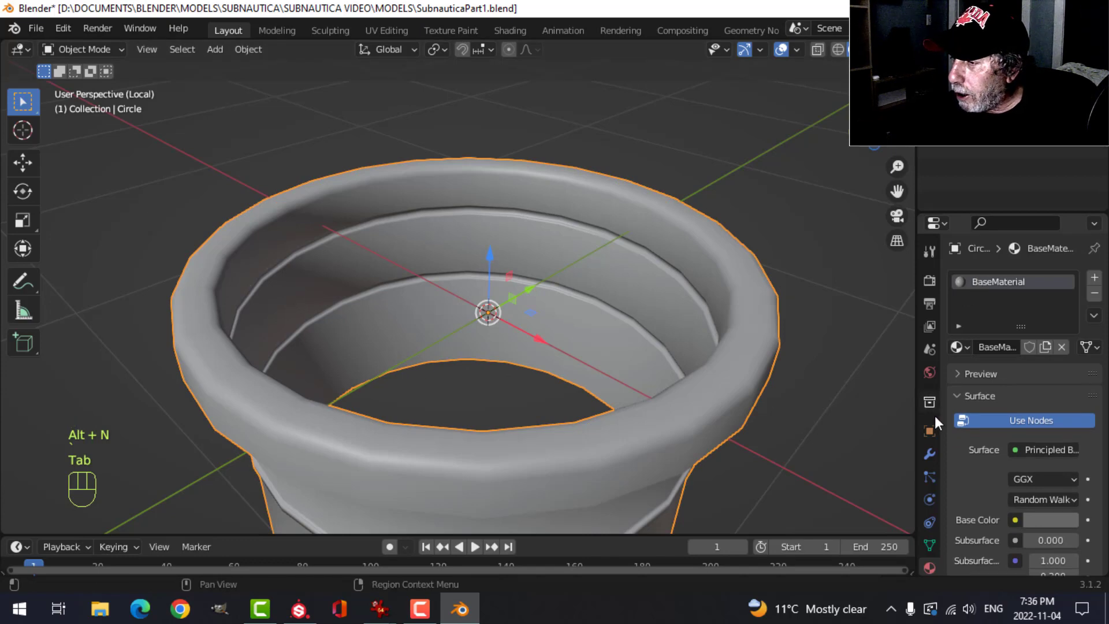
Add a Weighted Normal modifier to the hatch ring and enable Auto Smooth in its normals settings
left_click(935, 453)
left_click(986, 278)
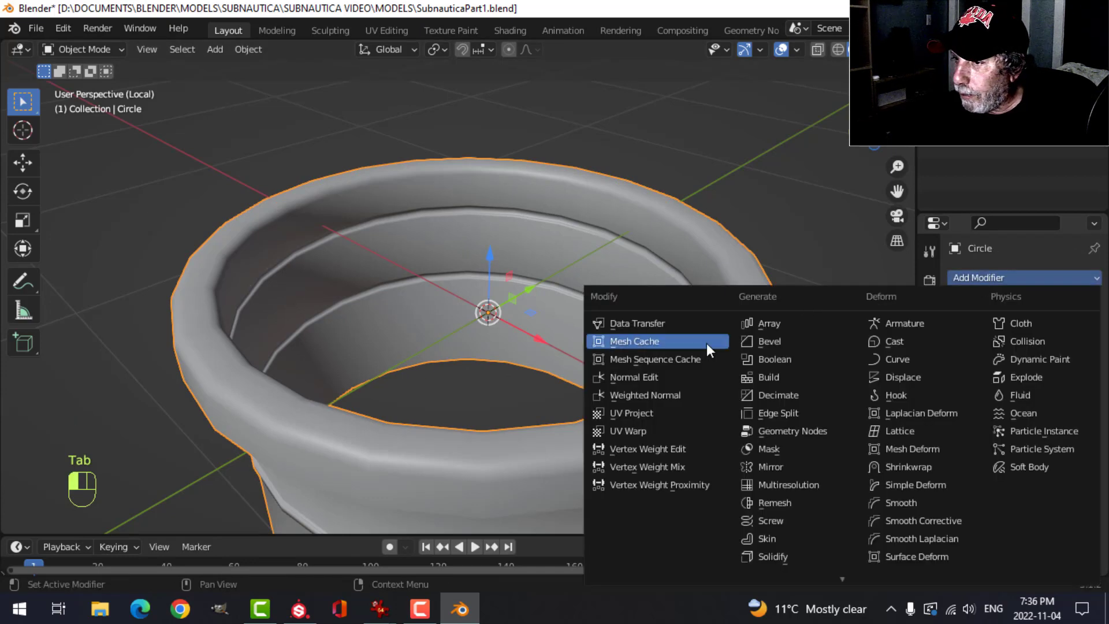
left_click(673, 395)
left_click(931, 547)
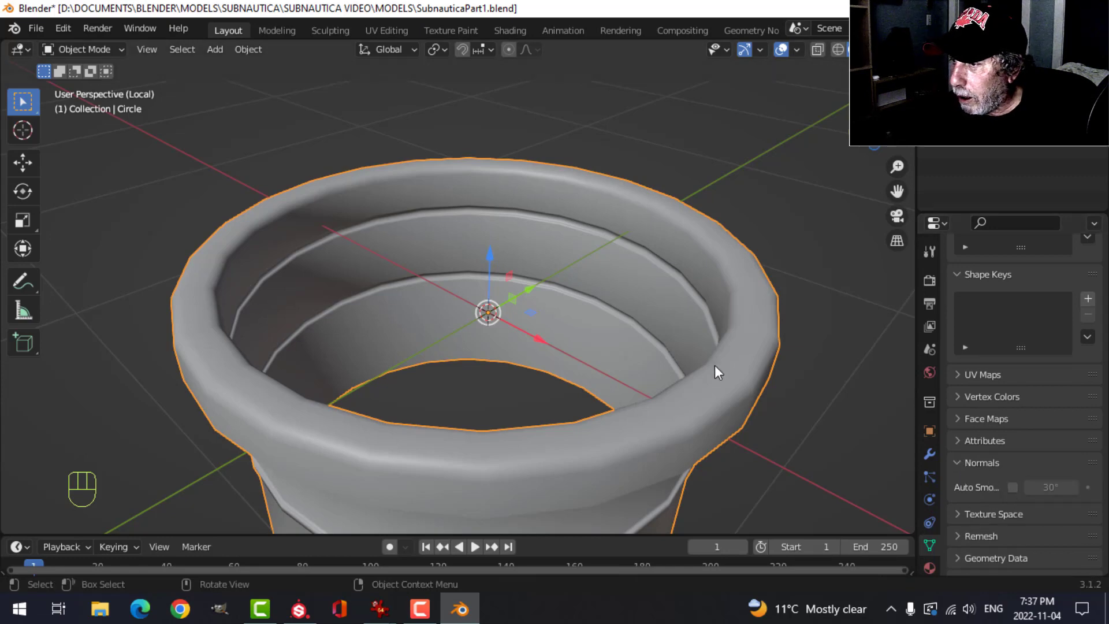
left_click(1013, 487)
scroll(527, 287, "down", 4)
key("alt+a")
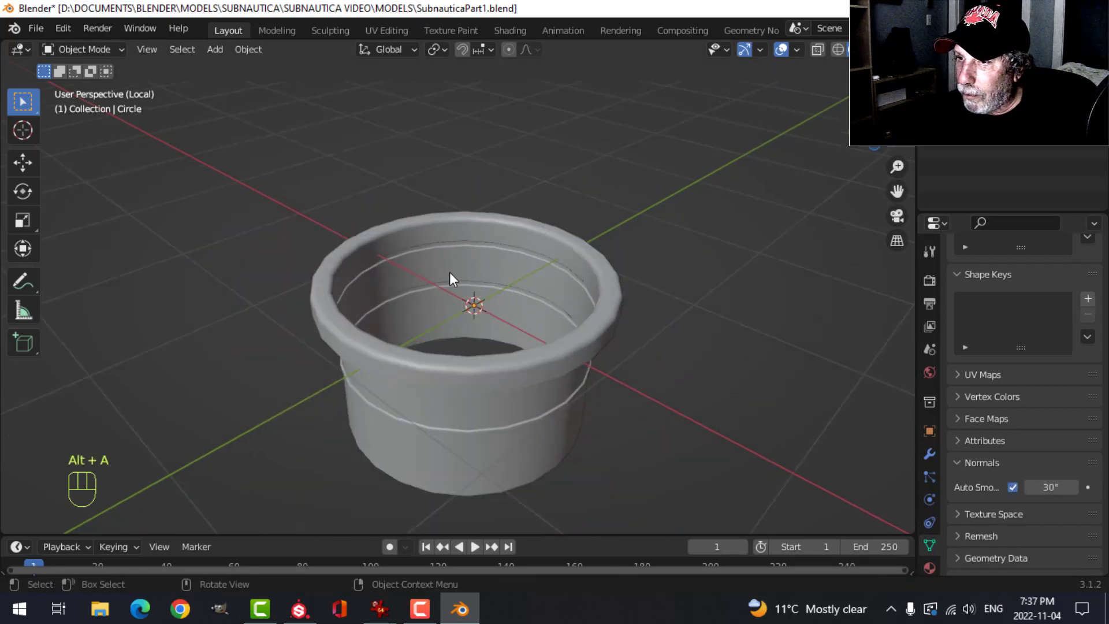
Check the hatch ring's face directions by briefly showing the Face Orientation overlay
left_click(797, 50)
left_click(760, 345)
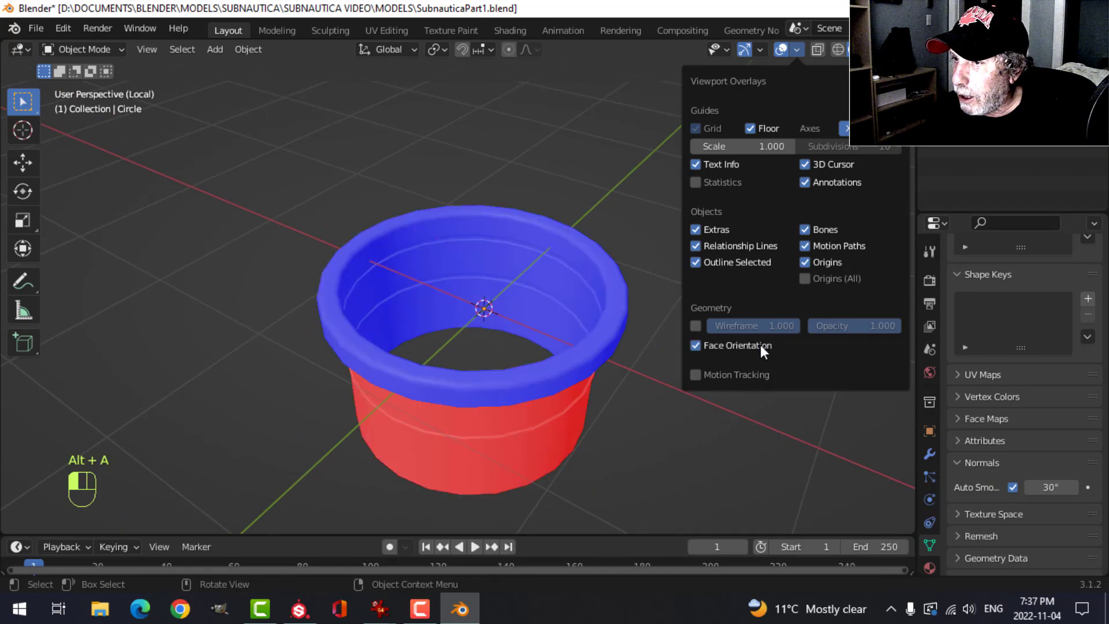
left_click(761, 345)
Leave Local View to show the whole scene and switch the viewport to Material Preview shading
key("slash")
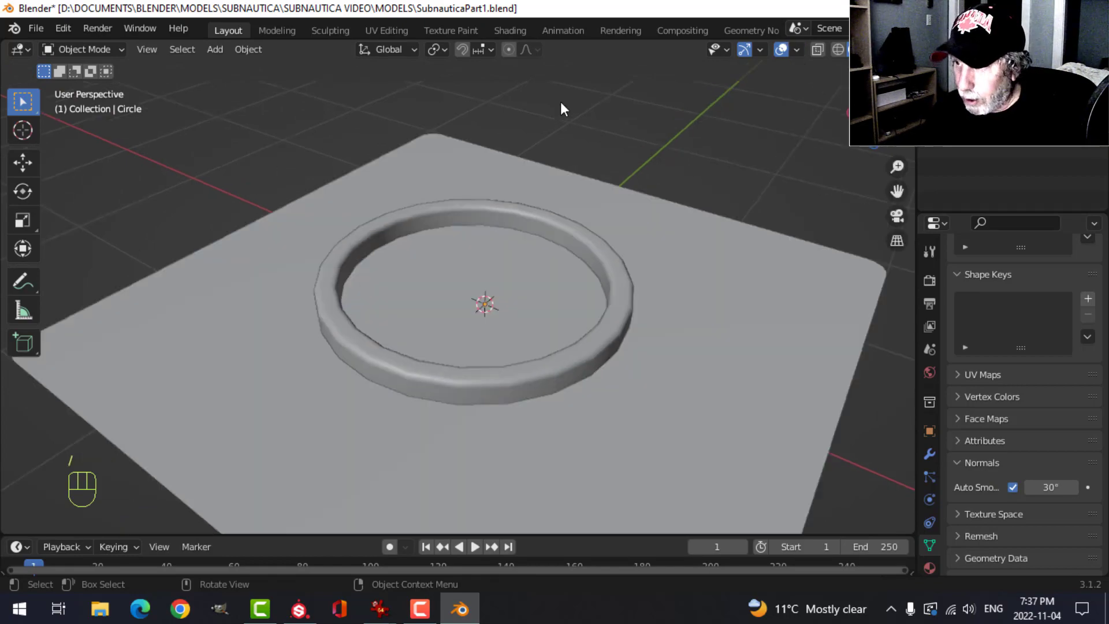
left_click(870, 50)
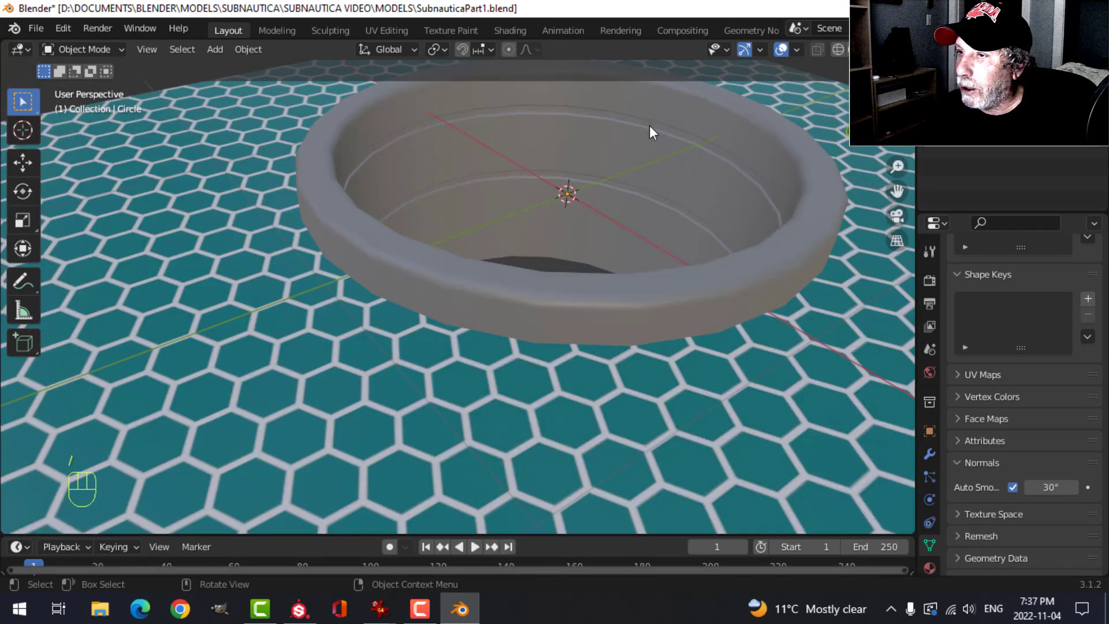
scroll(581, 164, "down", 2)
middle_click_drag(579, 163, 554, 195)
scroll(585, 159, "up", 2)
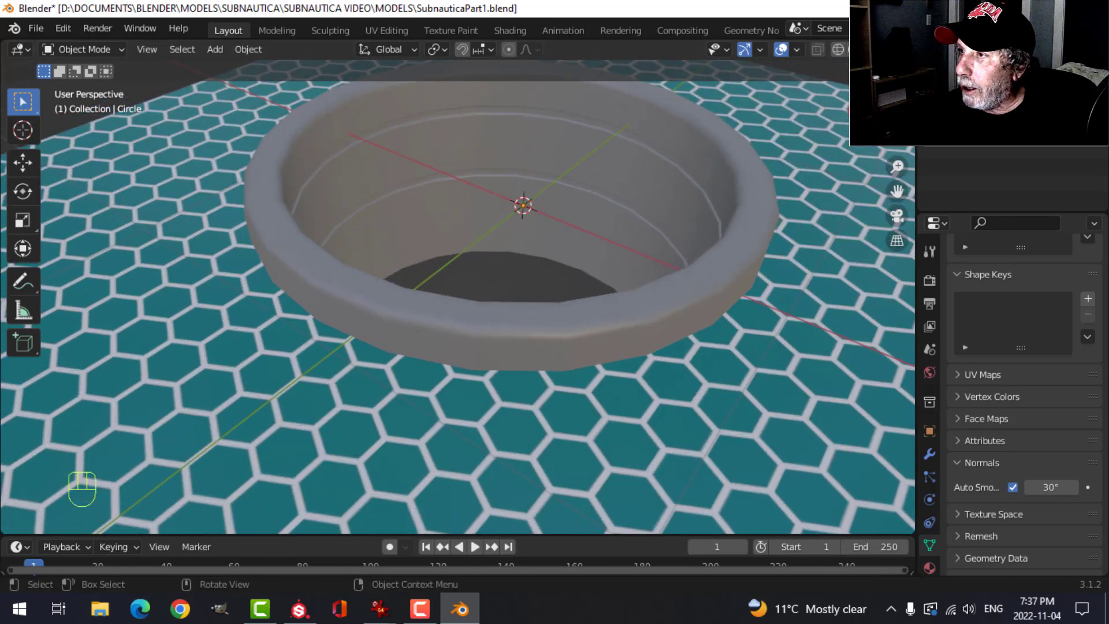
Choose a different HDRI environment to light the Material Preview of the floor and hatch ring
left_click(898, 50)
left_click(884, 186)
left_click(667, 251)
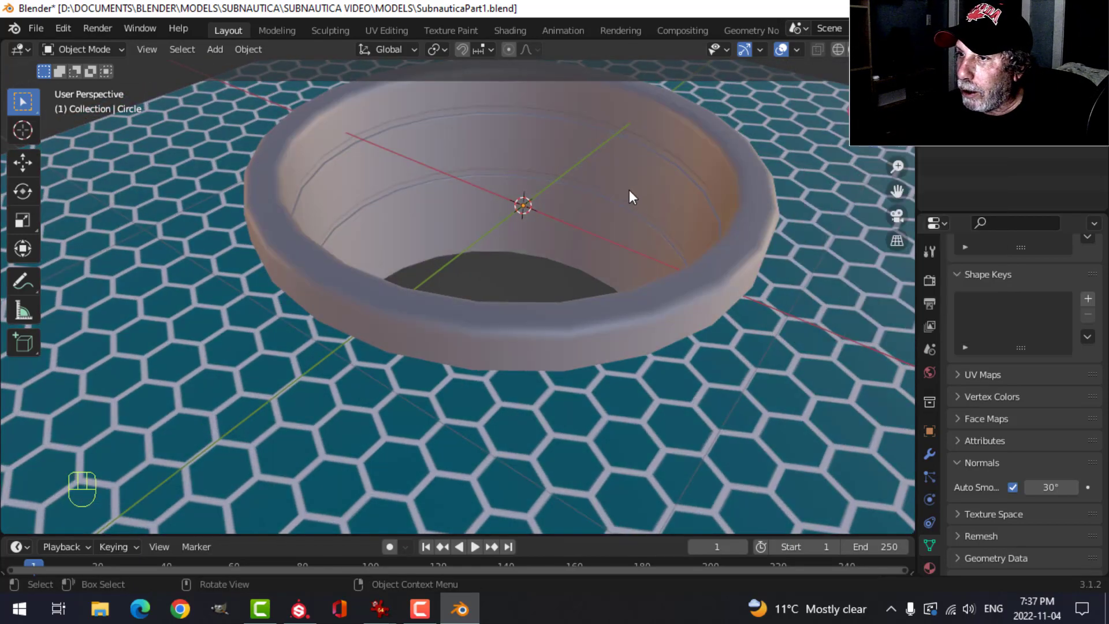
scroll(636, 192, "down", 4)
middle_click_drag(638, 190, 536, 218)
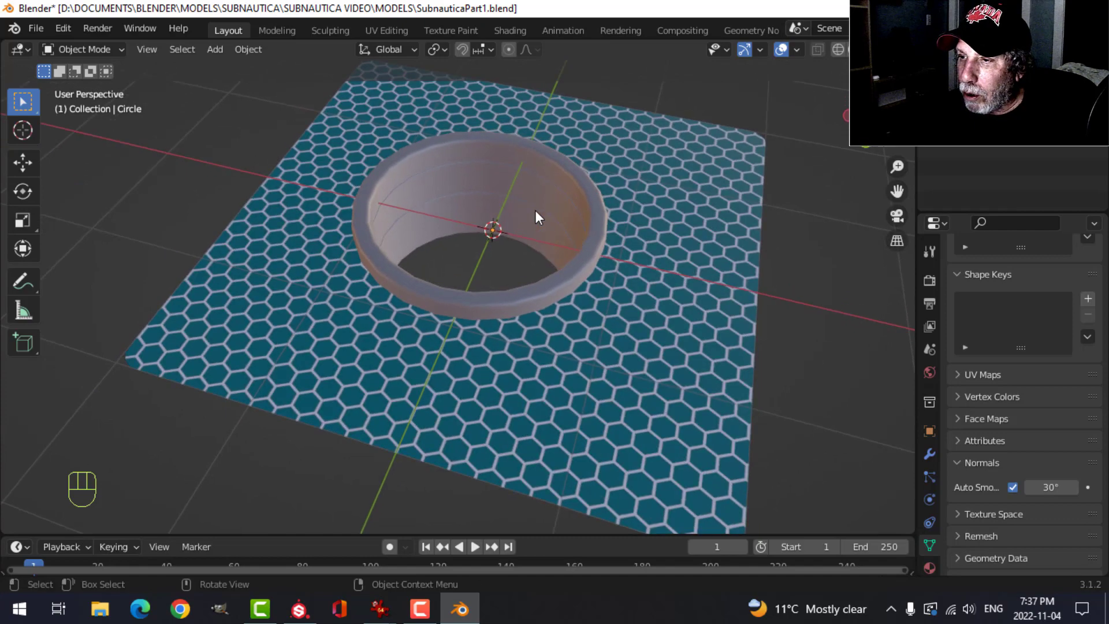
Snap the 3D cursor to the center of the hatch ring by selecting its entire mesh in top view
key("KP_7")
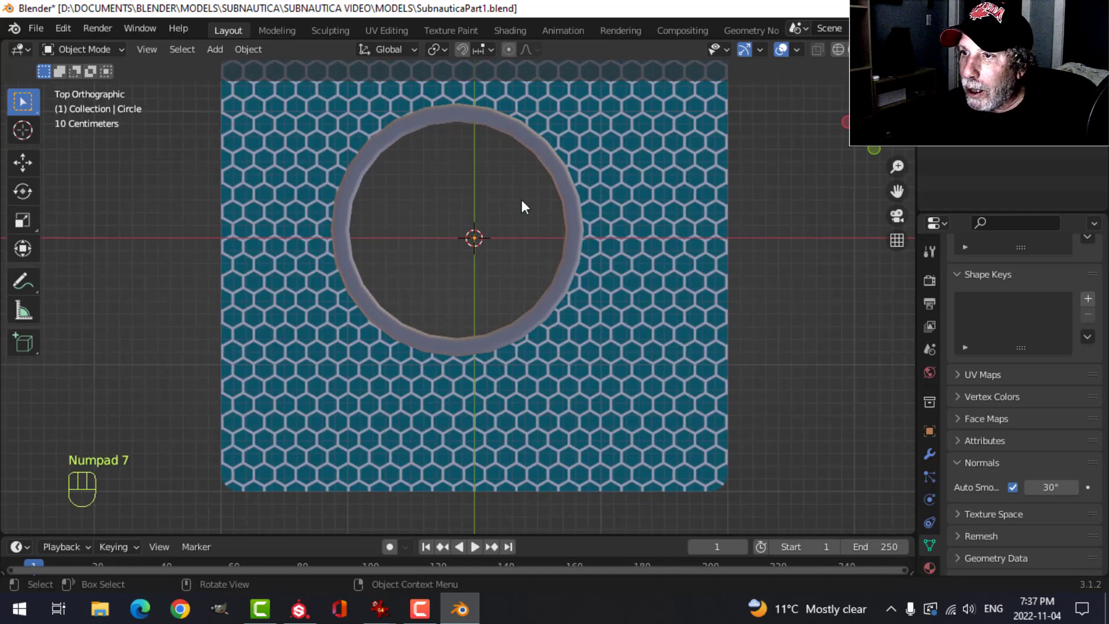
left_click(502, 123)
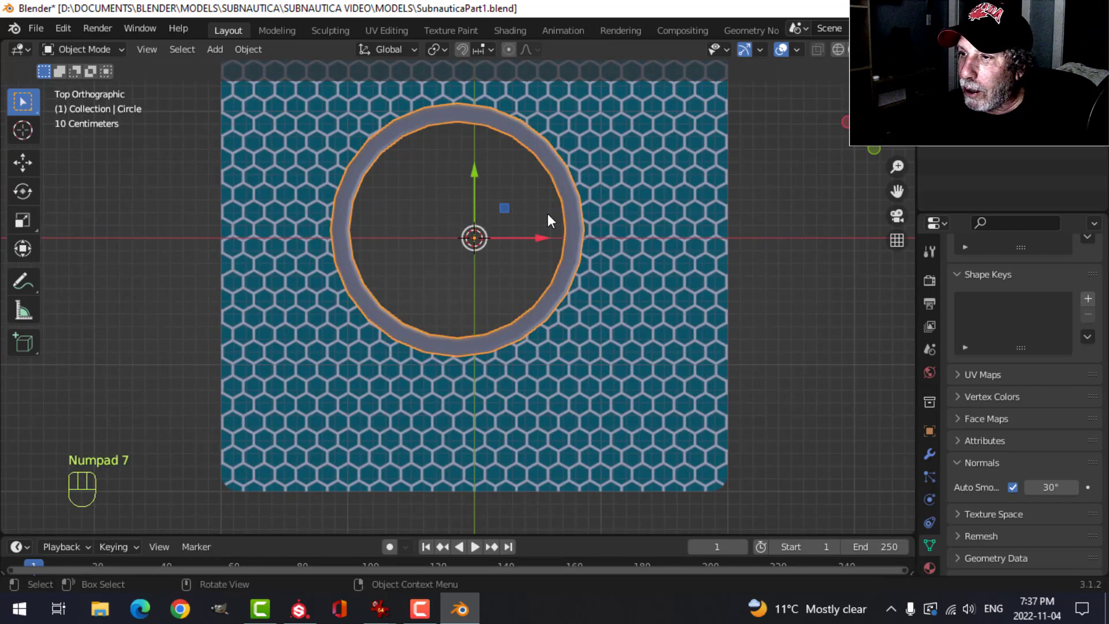
key("Tab")
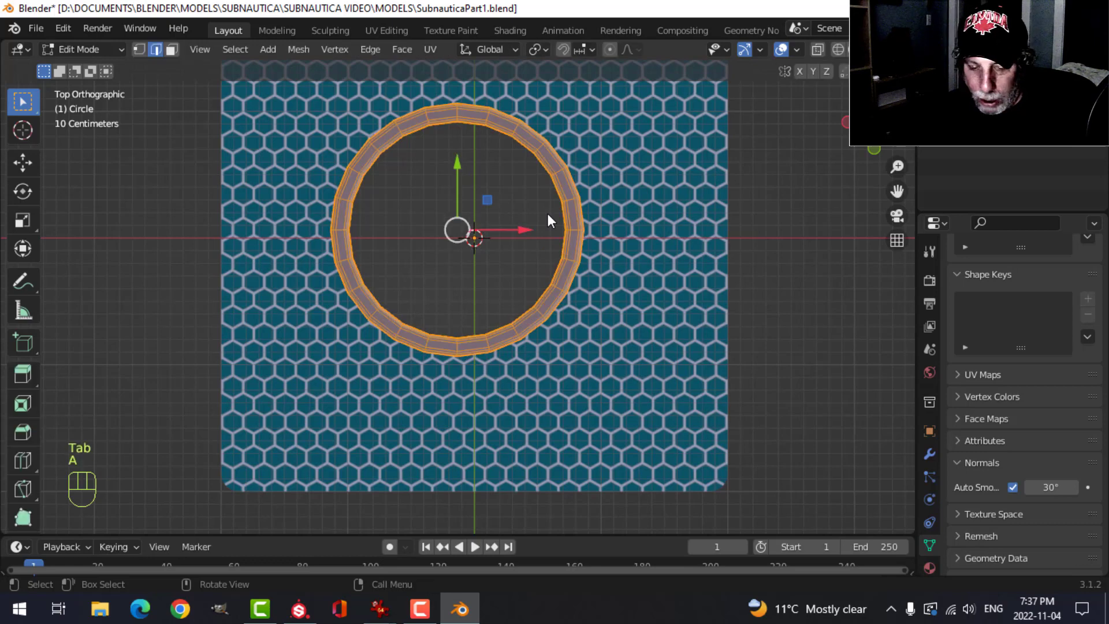
key("shift+s")
left_click(545, 306)
key("Tab")
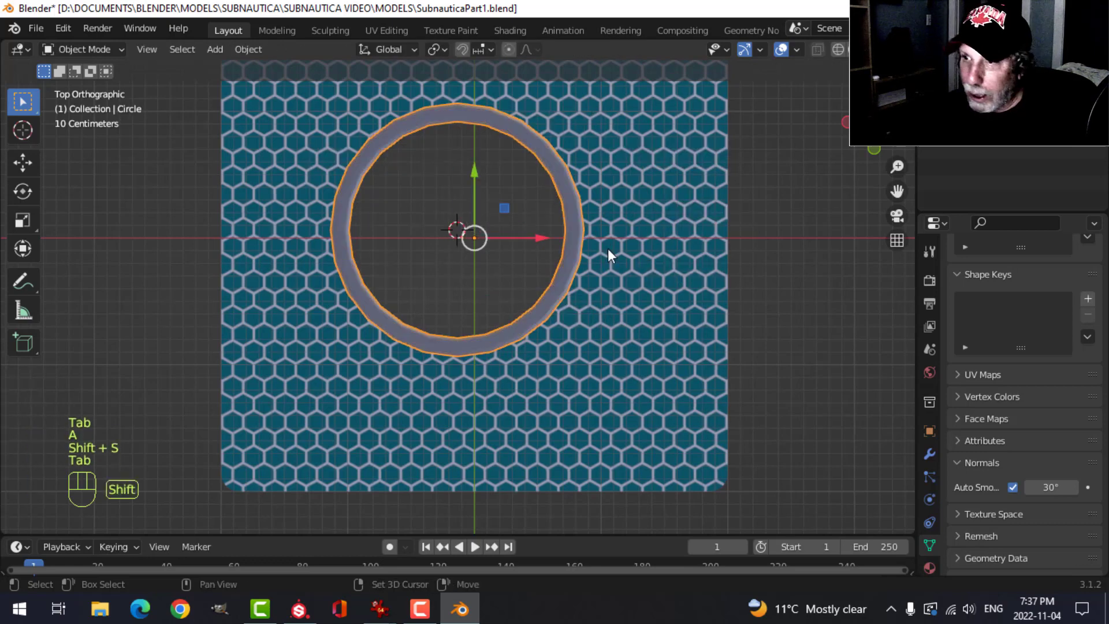
Add a 2 m plane at the 3D cursor in the center of the hatch ring
key("shift+a")
mouse_move(618, 246)
left_click(658, 249)
scroll(622, 223, "down", 3)
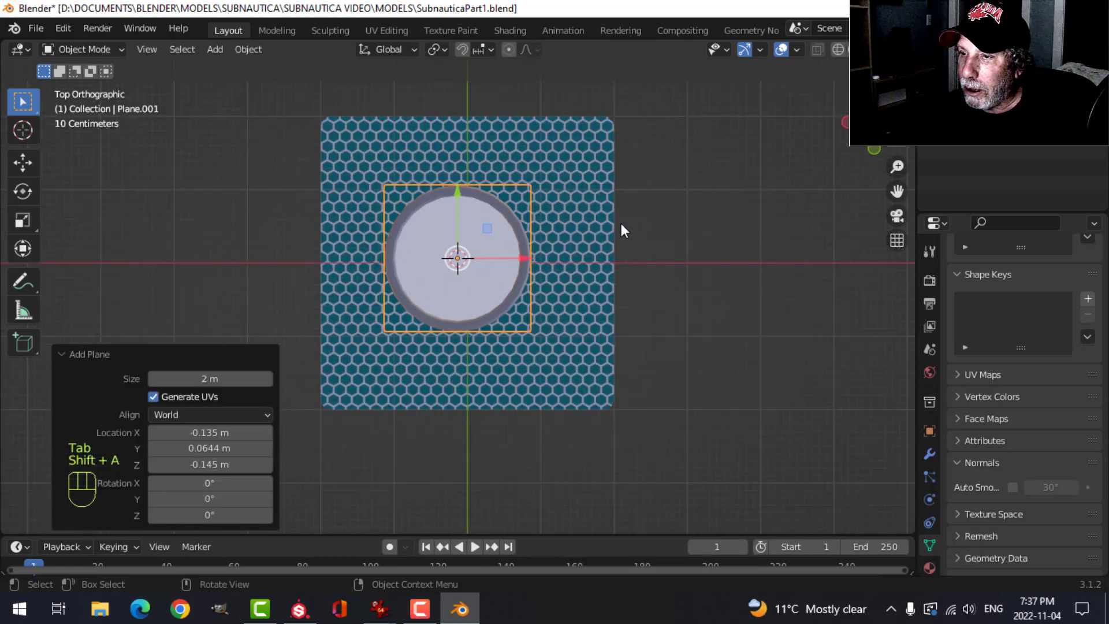
Enlarge the new plane around the hatch ring by about 1.16 and 1.09, and raise it just above the floor
key("Tab")
middle_click_drag(622, 230, 564, 220)
key("s")
left_click(667, 213)
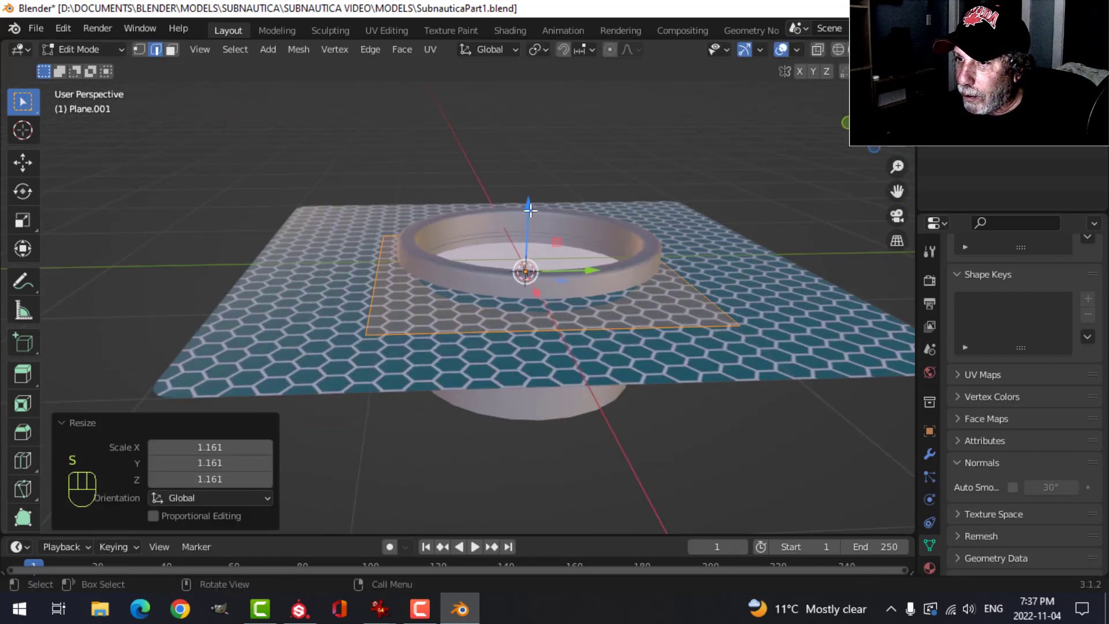
left_click_drag(530, 210, 533, 184)
middle_click_drag(533, 184, 578, 289)
key("KP_7")
key("s")
left_click(681, 247)
Switch to the reference image in IrfanView to examine the hatch's square base plate, and return to Blender
mouse_move(398, 615)
left_click(500, 571)
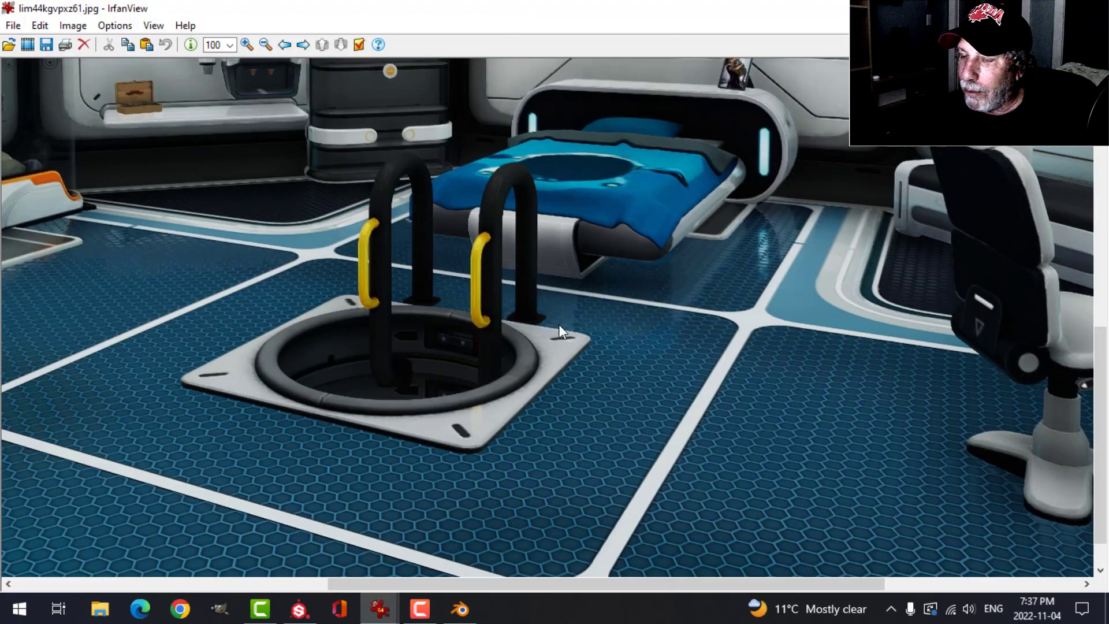
left_click(461, 608)
Round the plane's four corners with a 4-segment vertex bevel about 0.085 m wide
scroll(586, 342, "down", 2)
scroll(590, 335, "up", 3)
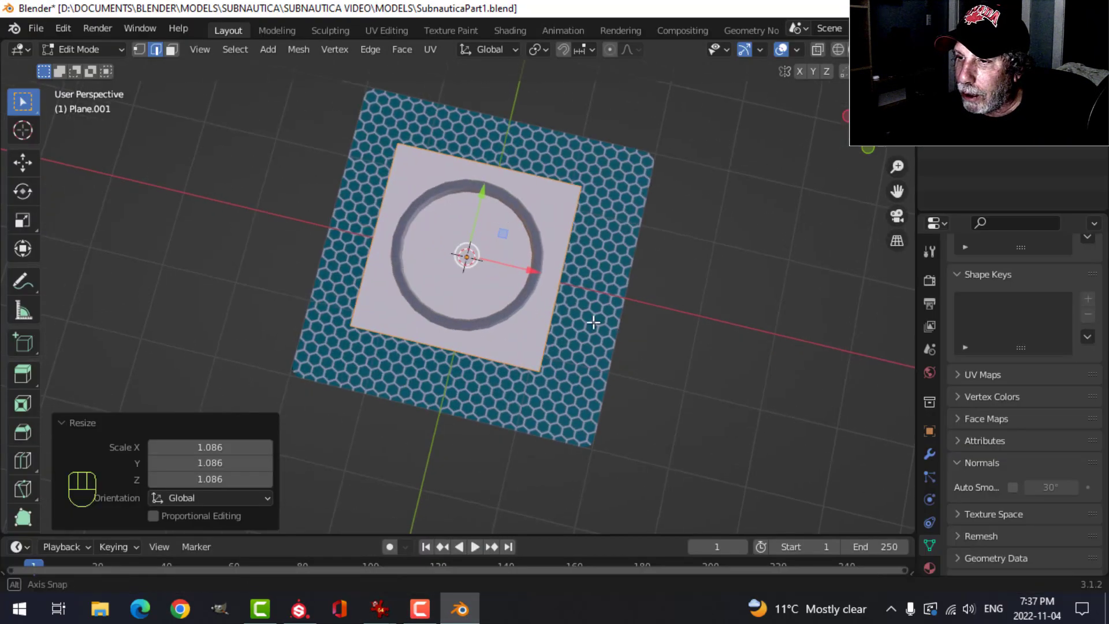
middle_click_drag(594, 322, 609, 250)
scroll(512, 298, "up", 3)
scroll(609, 250, "up", 4)
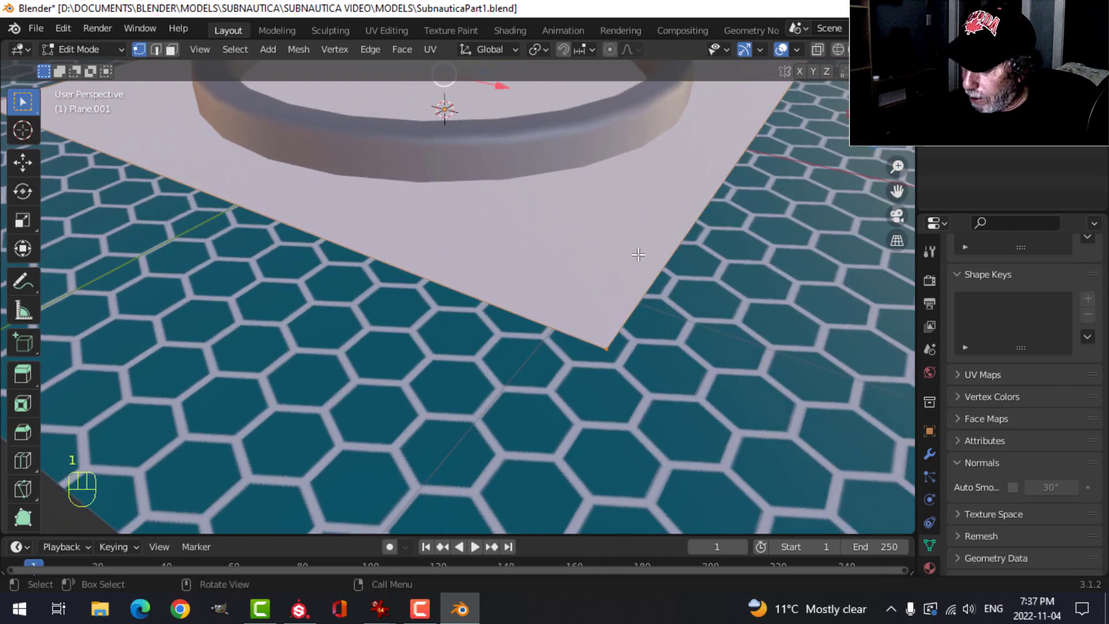
key("KP_7")
scroll(636, 255, "down", 6)
middle_click_drag(581, 241, 593, 289, "shift")
scroll(591, 278, "up", 1)
key("shift+ctrl+b")
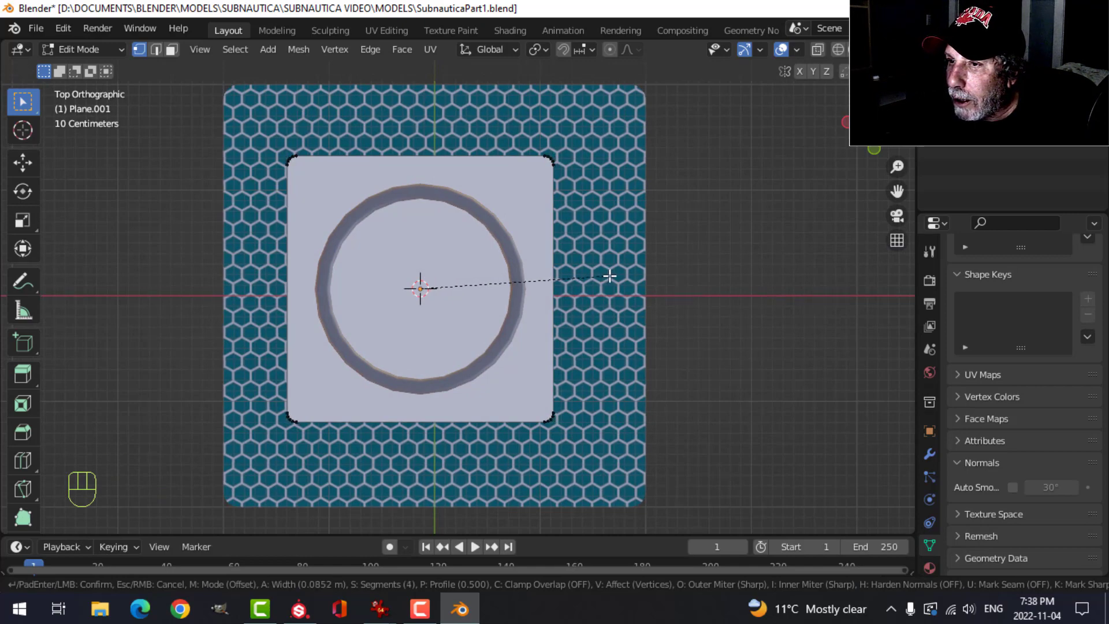
left_click(612, 273)
Extrude the entire plate downward about 0.042 m and delete its bottom face
key("a")
middle_click_drag(602, 246, 467, 102)
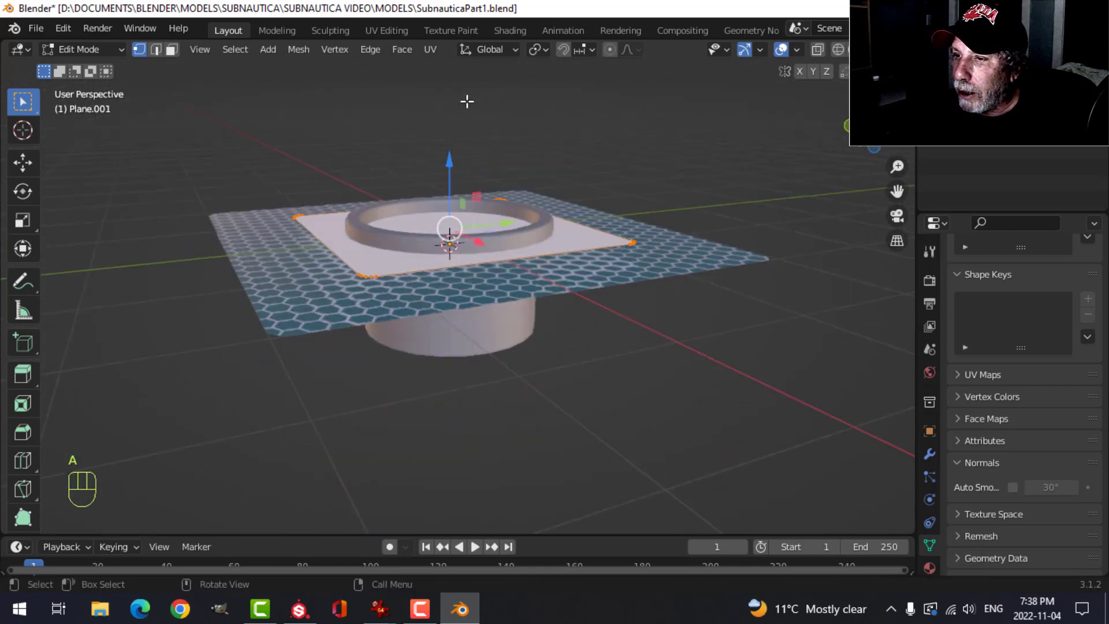
scroll(491, 144, "up", 3)
middle_click_drag(515, 186, 536, 212, "shift")
middle_click_drag(536, 213, 503, 199)
key("e")
left_click(504, 200)
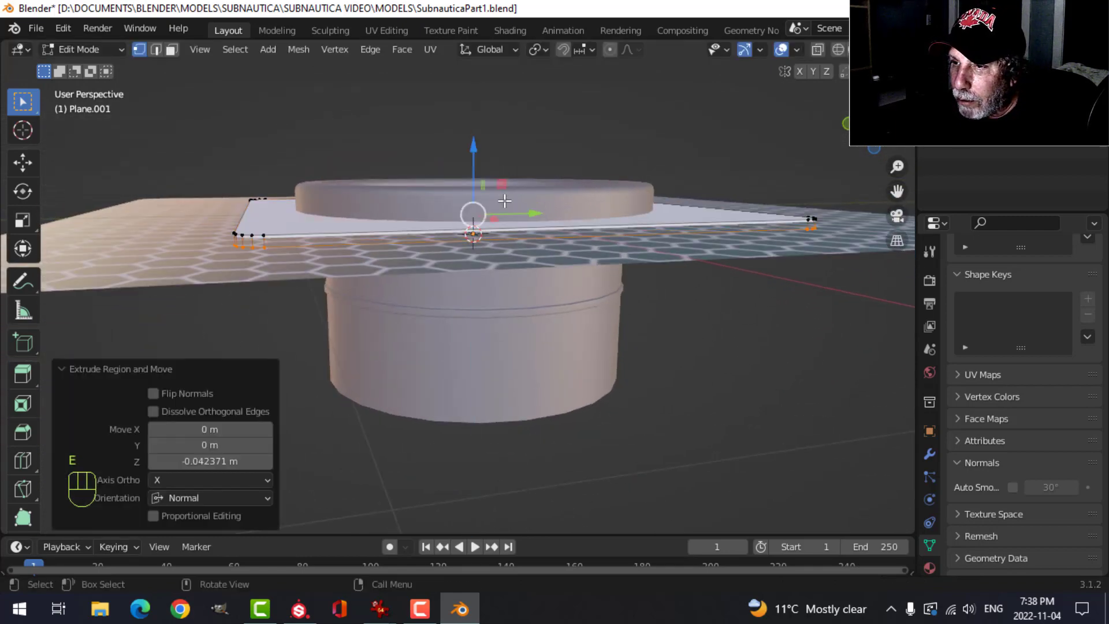
key("x")
left_click(445, 225)
Raise the whole base plate slightly above the hexagon floor
middle_click_drag(445, 226, 379, 203)
key("a")
left_click_drag(476, 170, 476, 162)
Bevel the base plate's upper outer edge loop with 3 segments, about 0.014 m wide
middle_click_drag(433, 193, 492, 270)
scroll(453, 255, "up", 2)
key("alt+a")
key("2")
left_click(387, 281, "alt+shift")
key("ctrl+b")
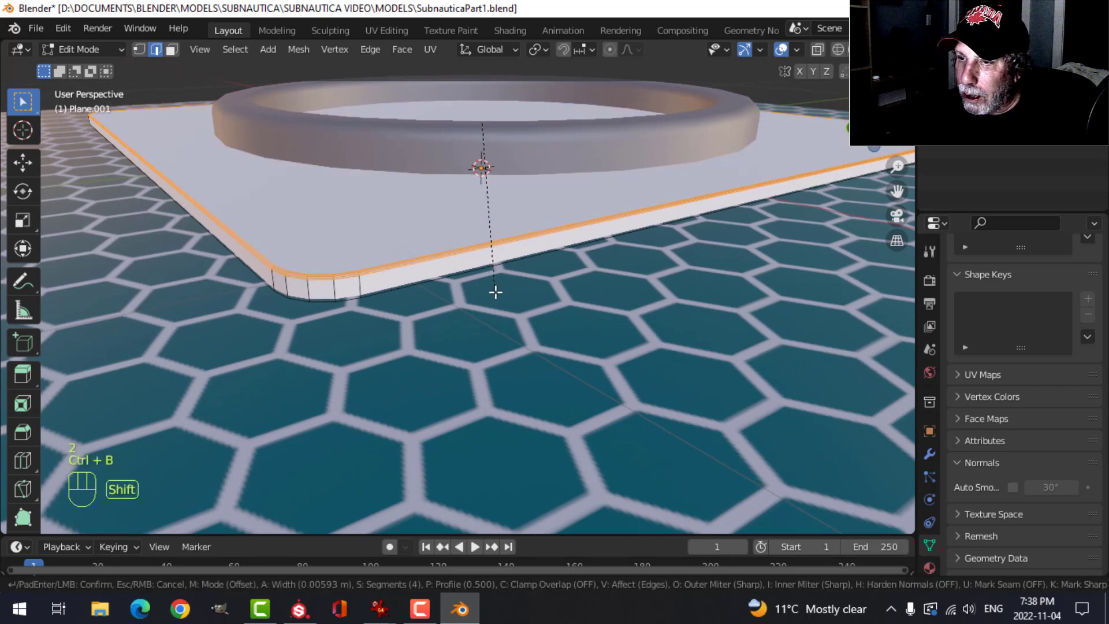
scroll(502, 289, "down", 1)
left_click(536, 283)
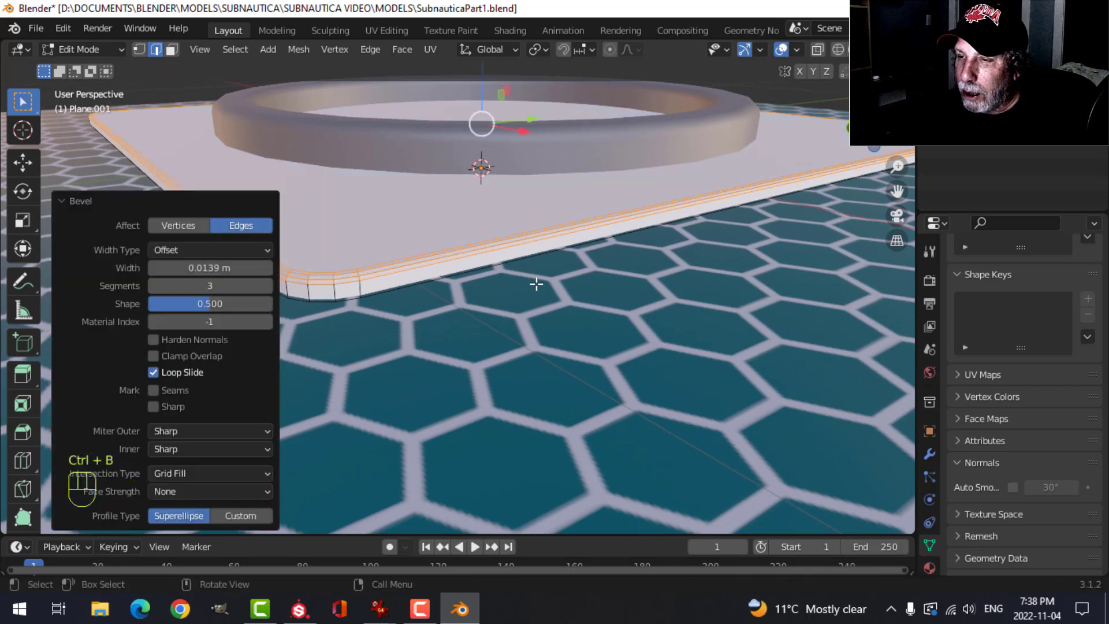
Shade the base plate smooth using a Weighted Normal modifier with Auto Smooth enabled
key("Tab")
right_click(420, 223)
left_click(420, 223)
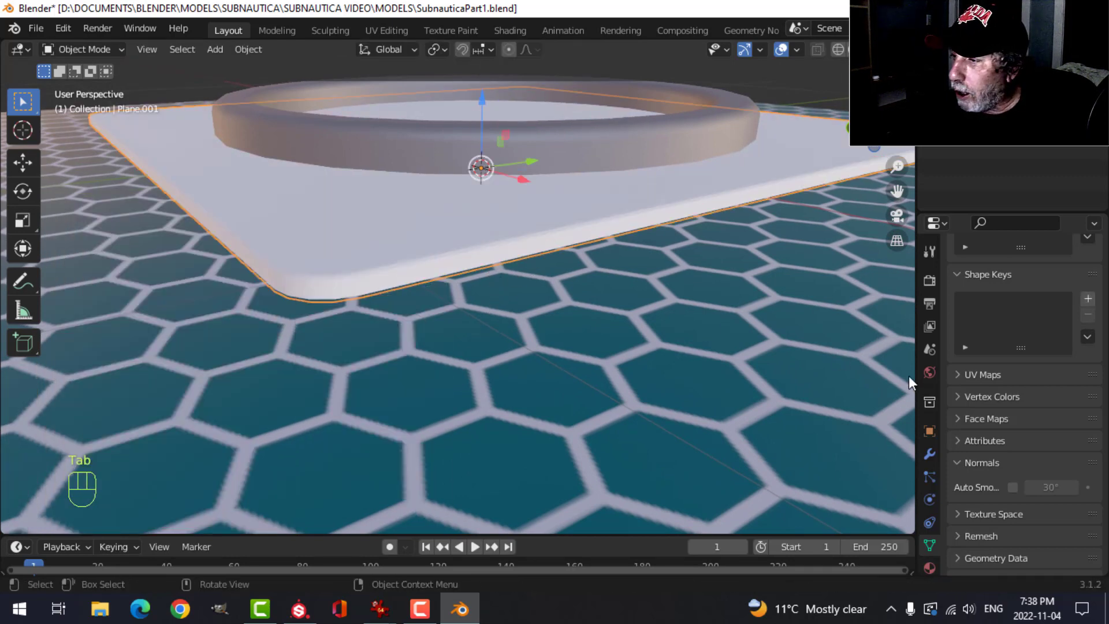
left_click(935, 446)
left_click(979, 276)
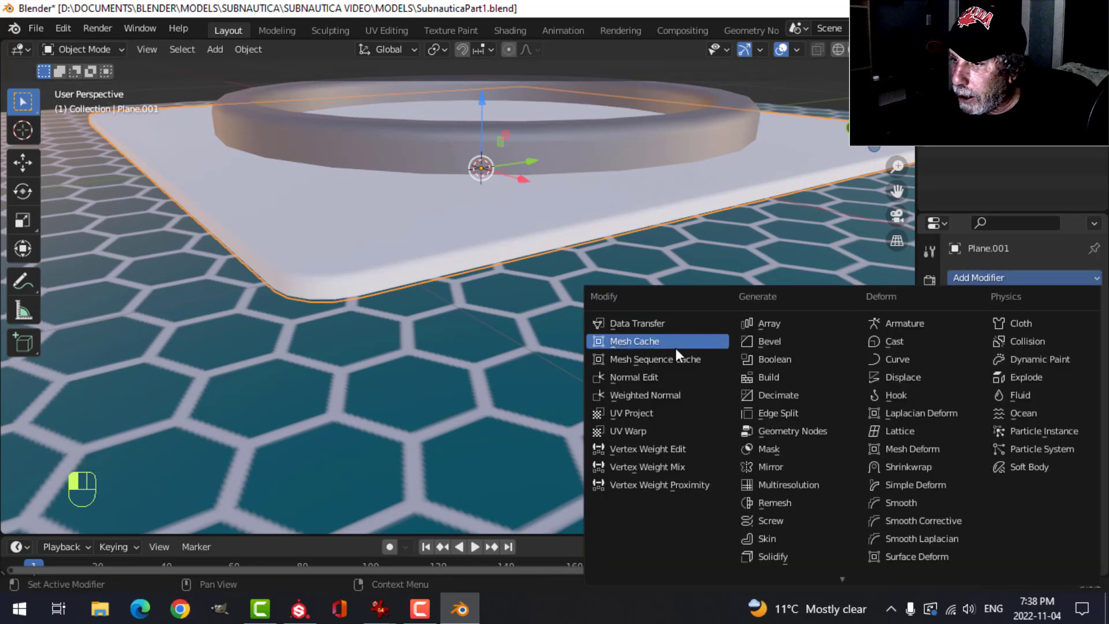
left_click(666, 394)
left_click(929, 545)
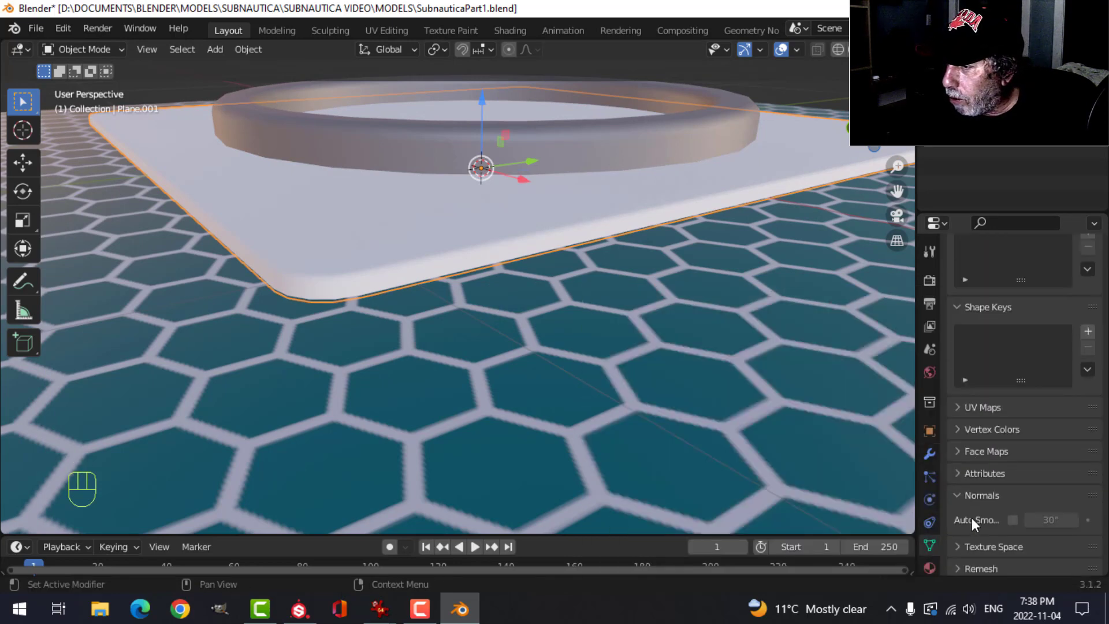
left_click(1012, 520)
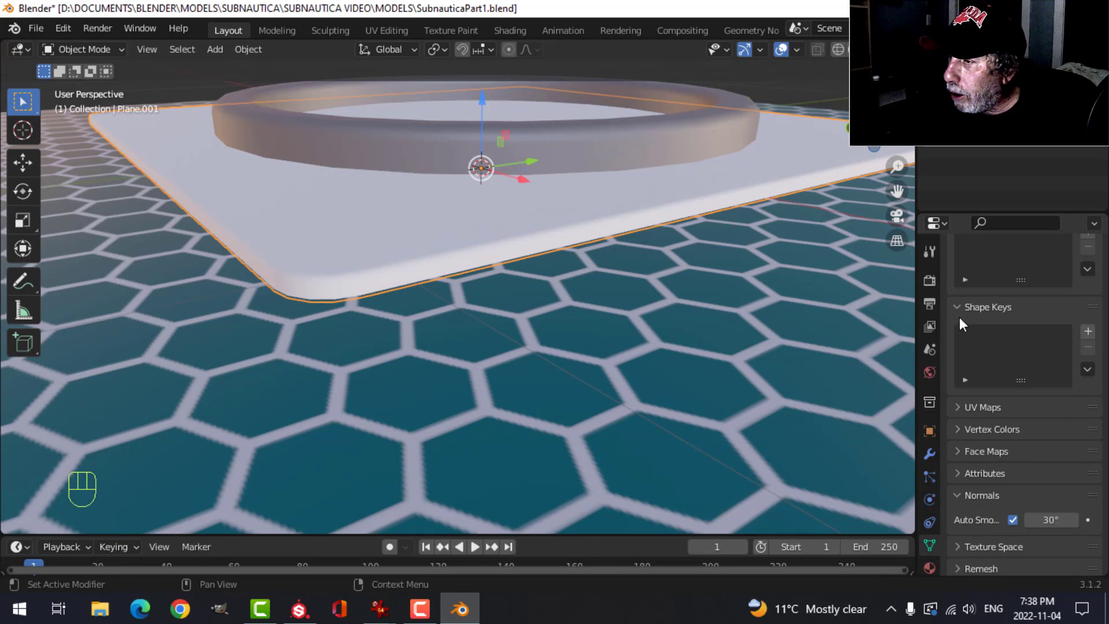
Assign the existing BaseMaterial to the base plate and deselect it
left_click(929, 568)
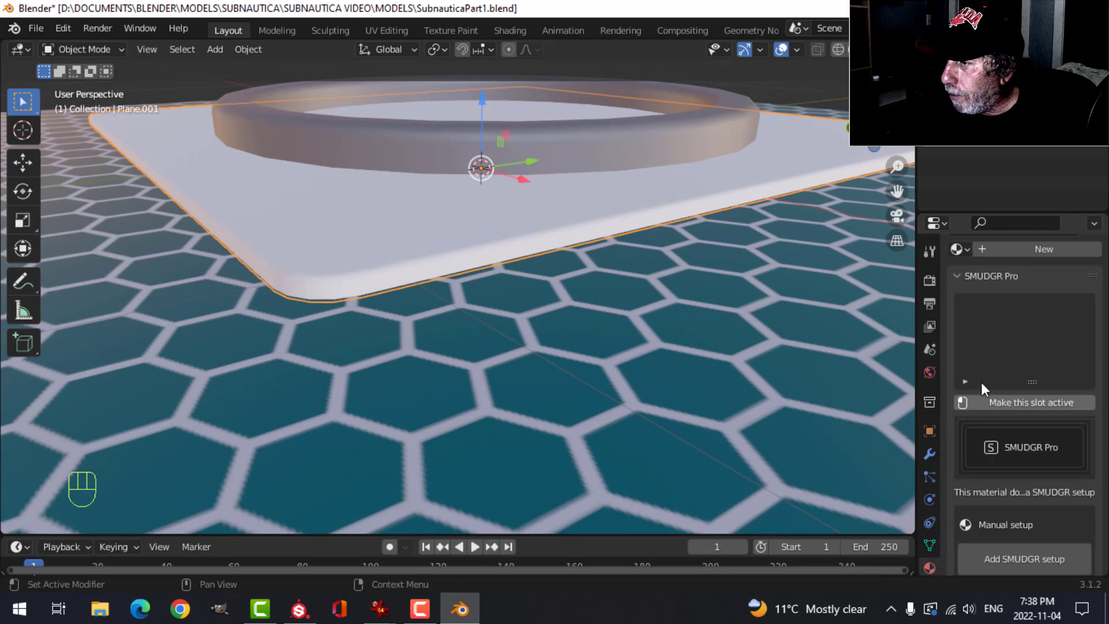
scroll(968, 413, "up", 4)
left_click(963, 349)
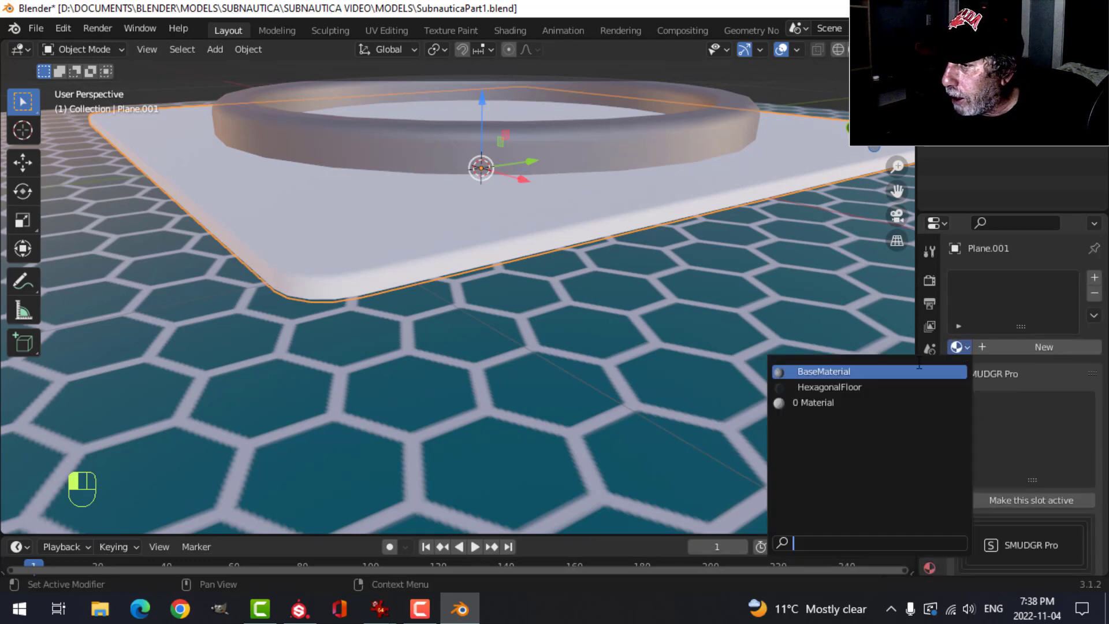
left_click(818, 371)
scroll(553, 279, "down", 1, "alt")
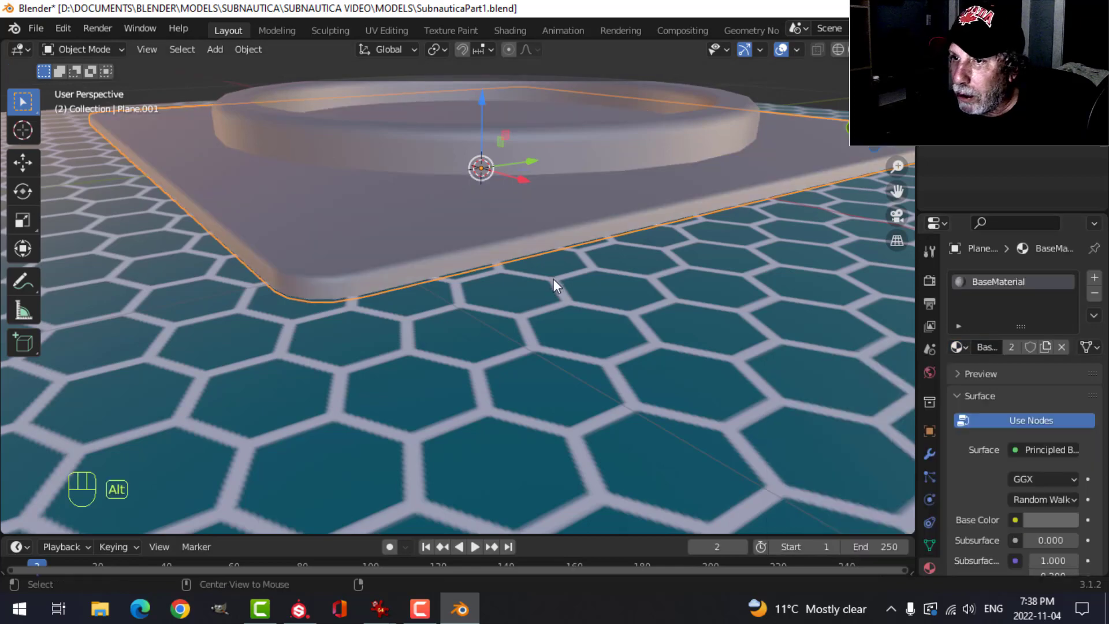
key("alt+a")
Raise the entire mesh of the hatch ring and shaft slightly relative to the base plate
scroll(555, 263, "down", 2)
scroll(555, 262, "up", 3)
middle_click_drag(624, 254, 605, 346)
left_click(580, 268)
key("Tab")
key("a")
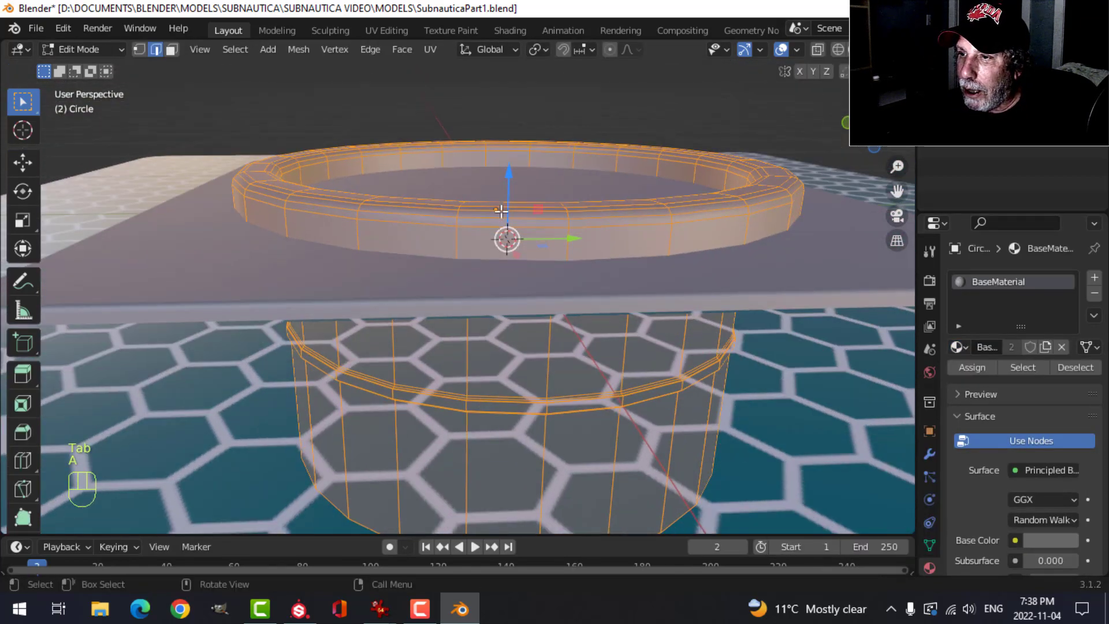
left_click_drag(508, 182, 501, 176)
key("Tab")
scroll(505, 222, "down", 4)
key("alt+a")
middle_click_drag(508, 223, 569, 283)
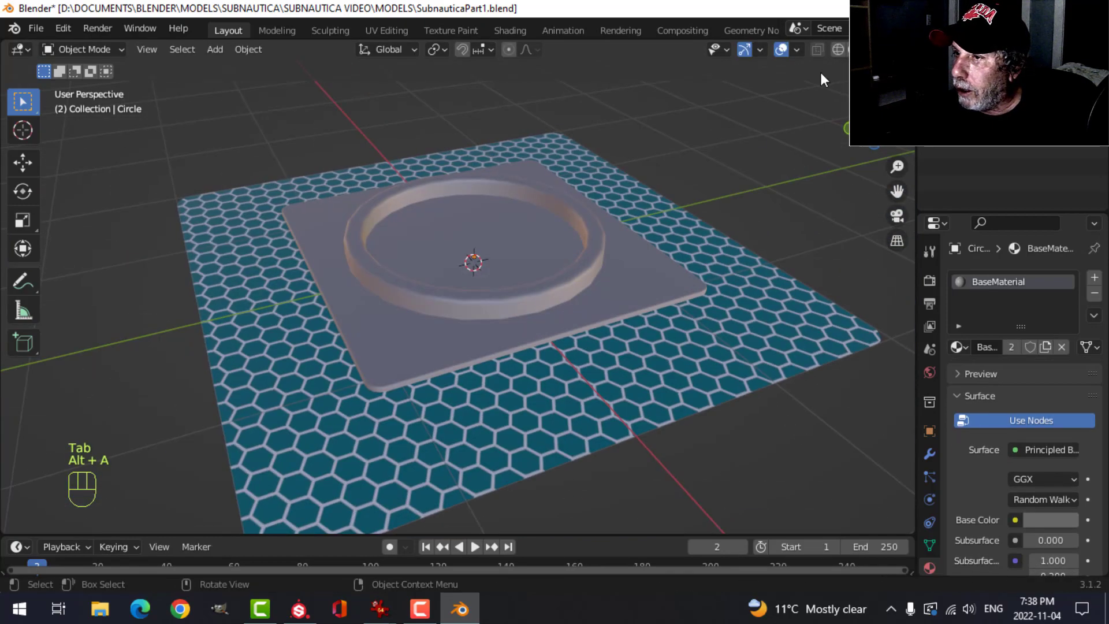
middle_click_drag(542, 231, 566, 248)
left_click(559, 252)
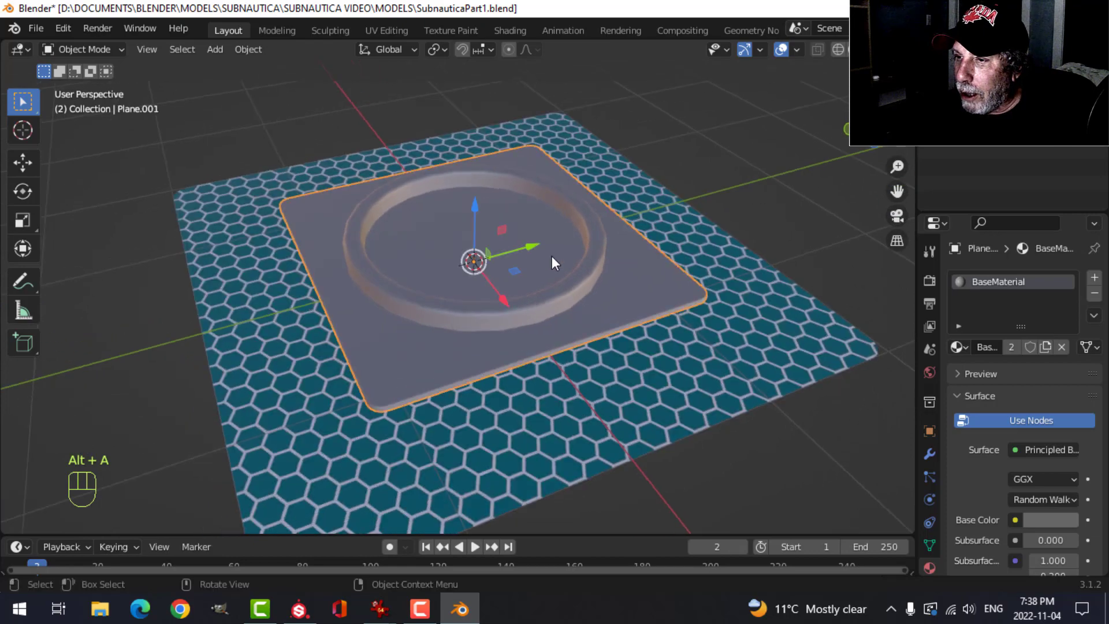
scroll(555, 300, "up", 5)
key("alt+a")
scroll(525, 305, "down", 5)
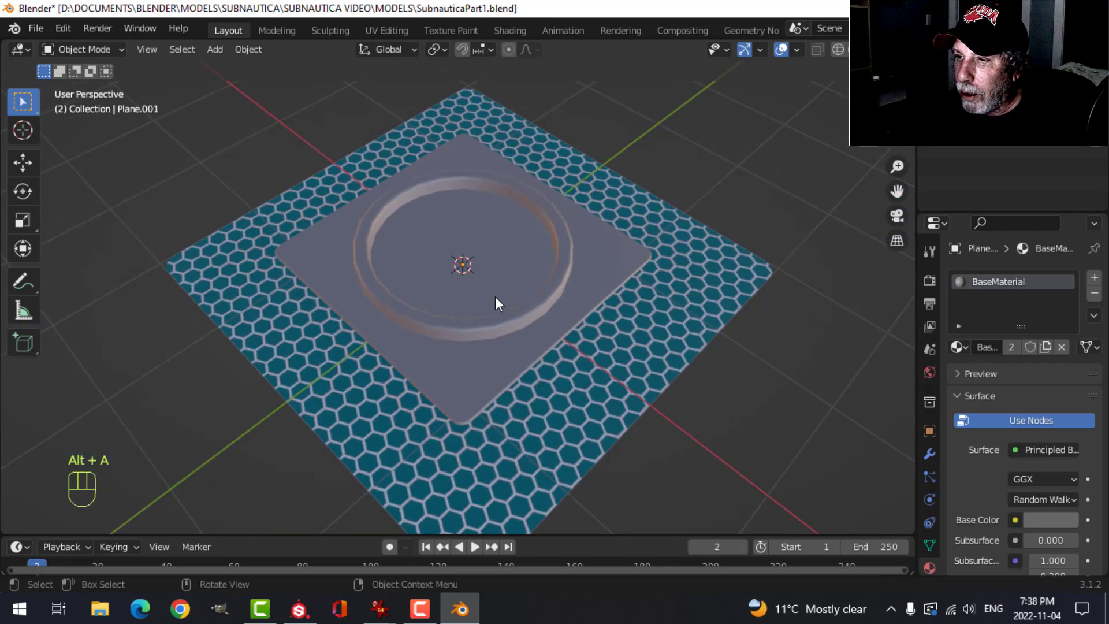
Add a mesh cylinder with 18 vertices at the 3D cursor, in the middle of the circular rim
key("KP_7")
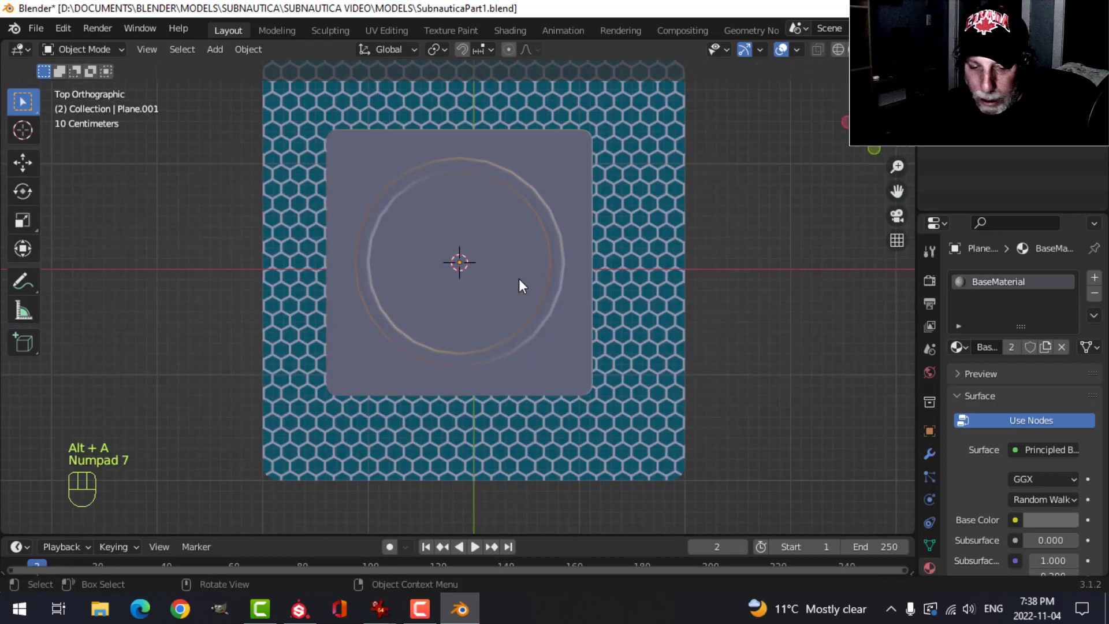
key("shift+a")
mouse_move(479, 260)
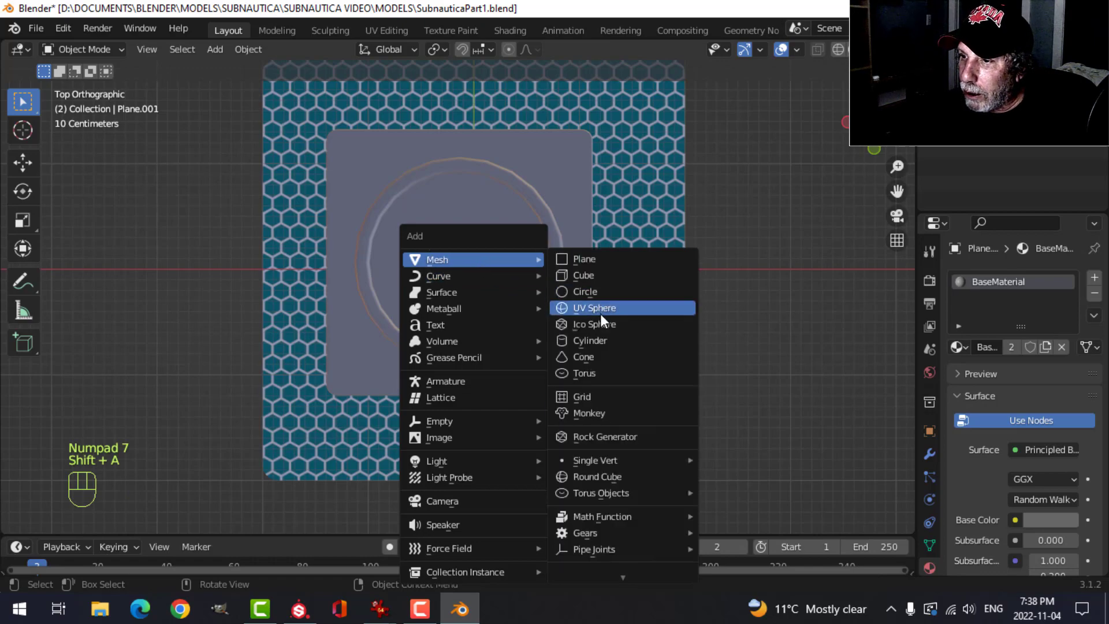
left_click(603, 341)
middle_click_drag(606, 274, 379, 227)
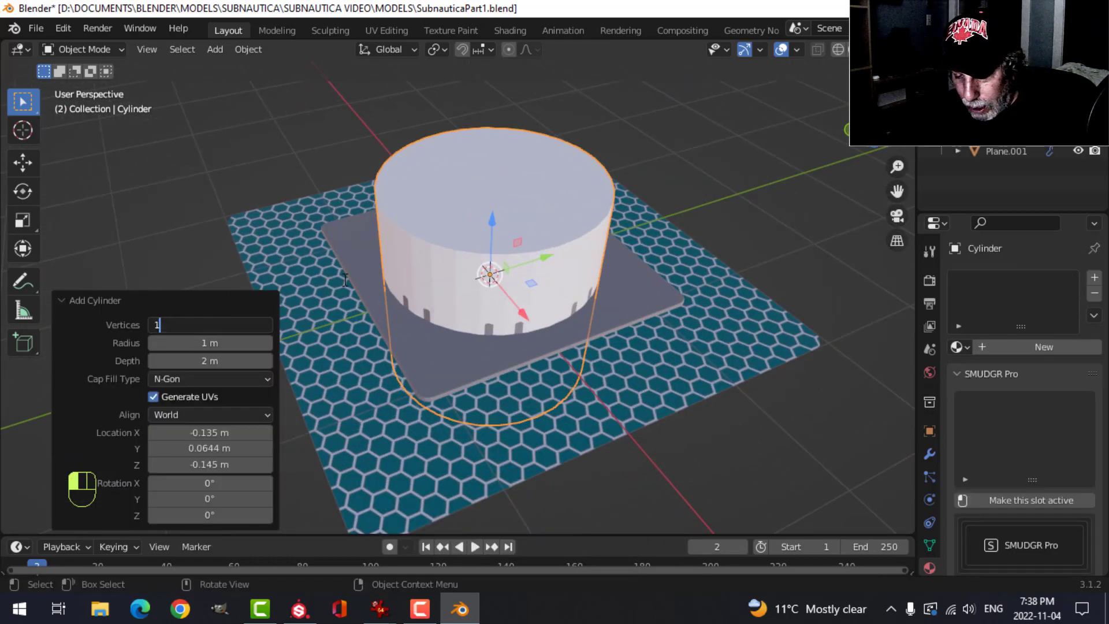
key("Return")
middle_click_drag(409, 252, 542, 246)
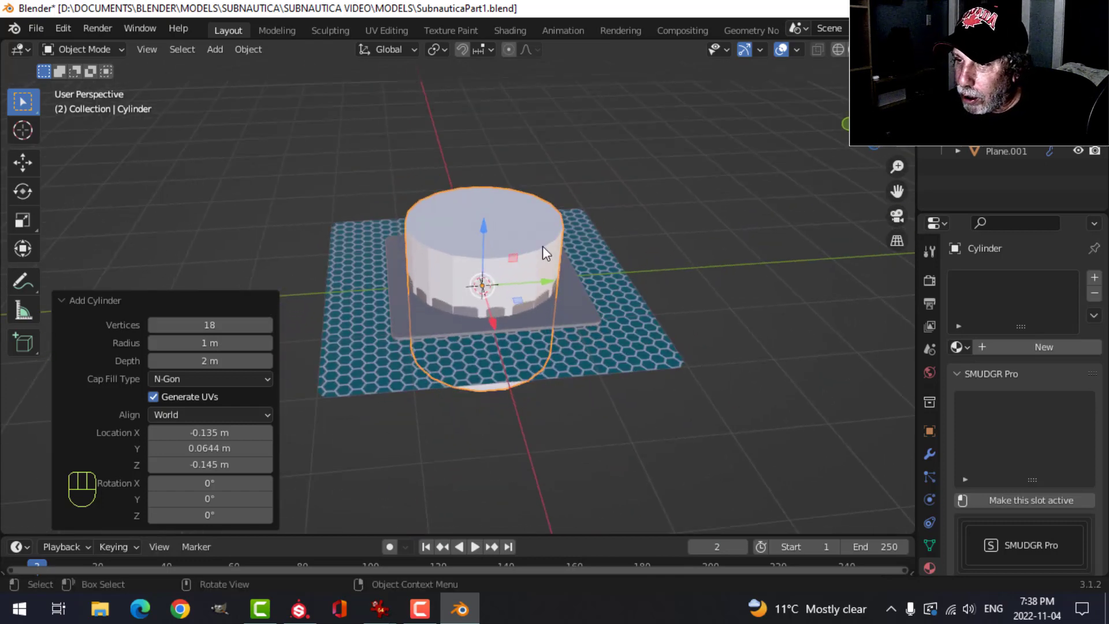
Scale the cylinder's mesh in Edit Mode to about 0.87 so it fits inside the circular rim
scroll(560, 246, "up", 2)
key("Tab")
key("s")
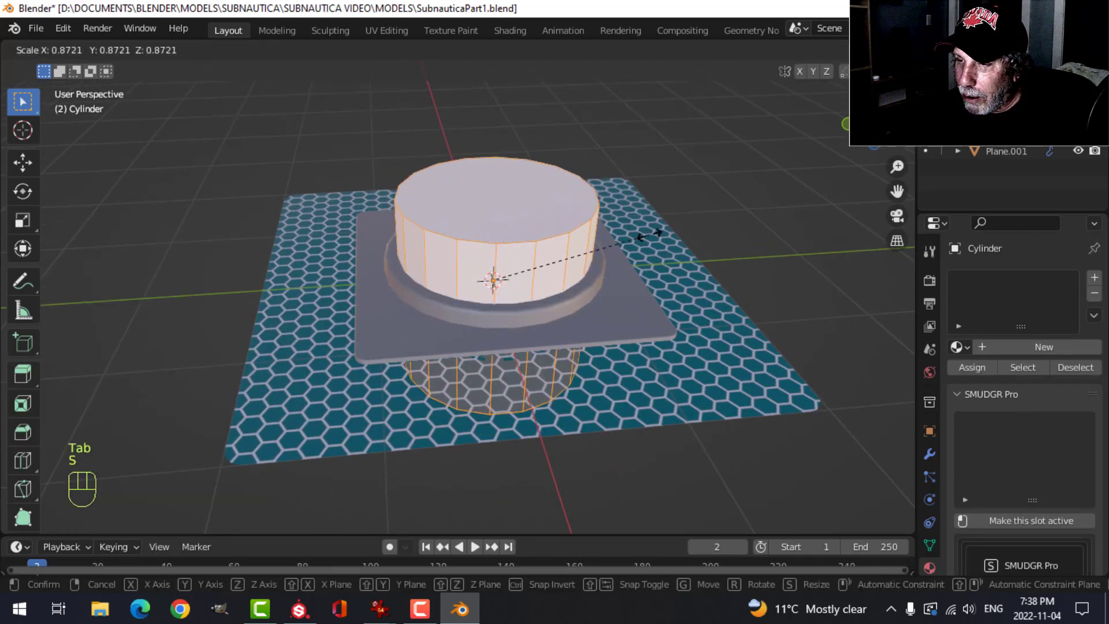
left_click(654, 233)
mouse_move(653, 234)
middle_mouse_down()
mouse_move(595, 199)
mouse_move(644, 245)
middle_mouse_up()
key("Tab")
middle_click_drag(676, 292, 653, 282)
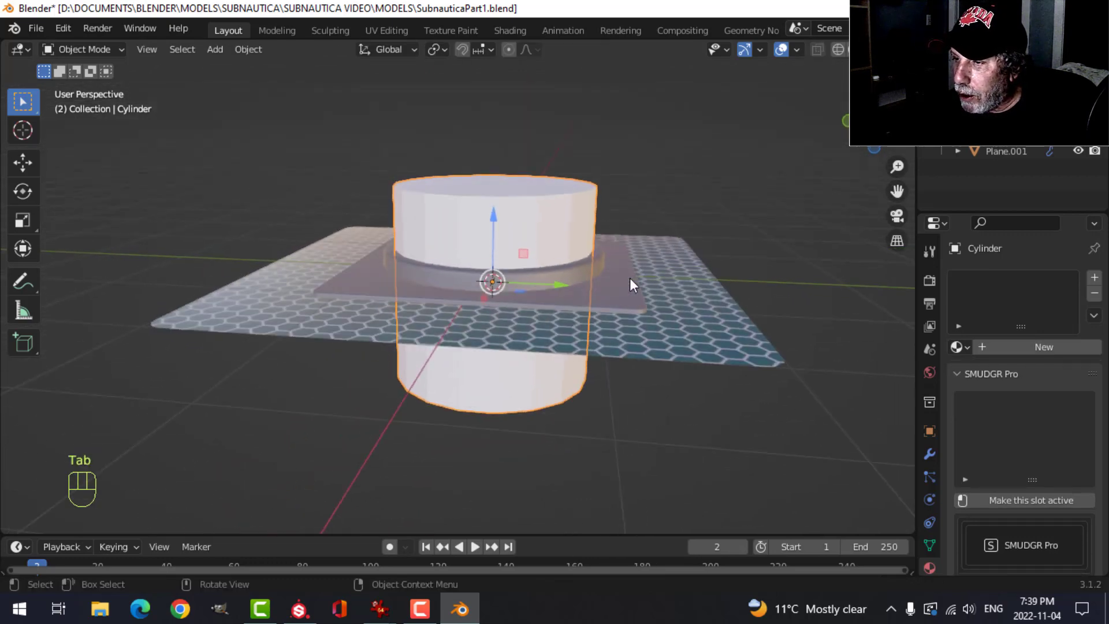
Isolate the square base plate and the cylinder in local view
left_click(629, 280)
left_click(584, 238, "shift")
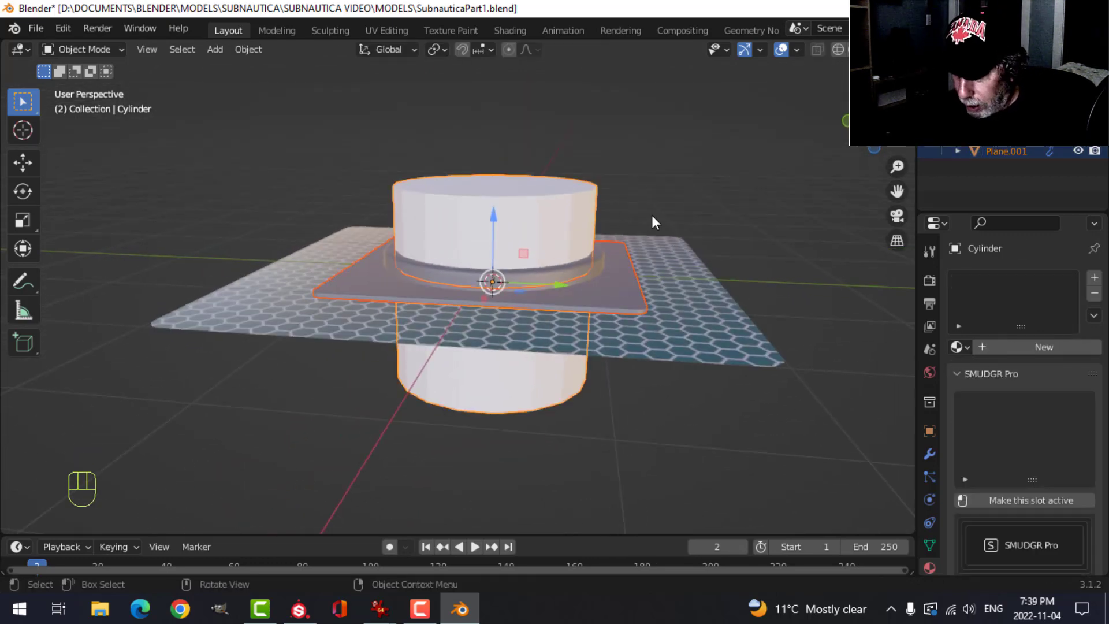
key("slash")
key("alt+a")
middle_click_drag(547, 244, 602, 321)
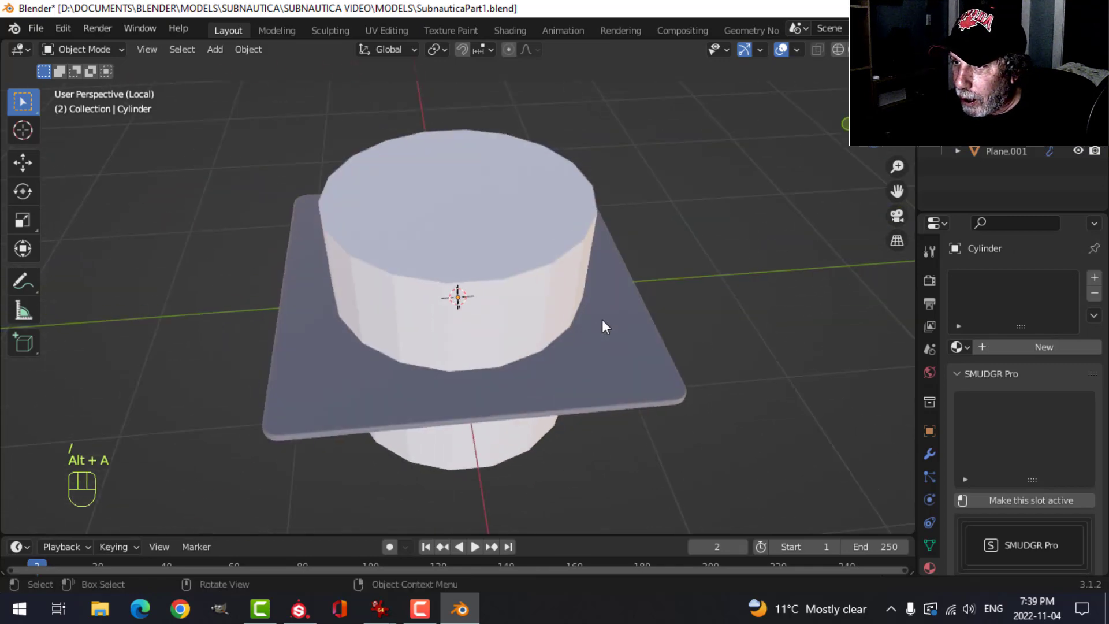
Add a Boolean Difference modifier to the square plate above its Weighted Normal modifier, using the cylinder as the cutting object
left_click(602, 320)
left_click(929, 454)
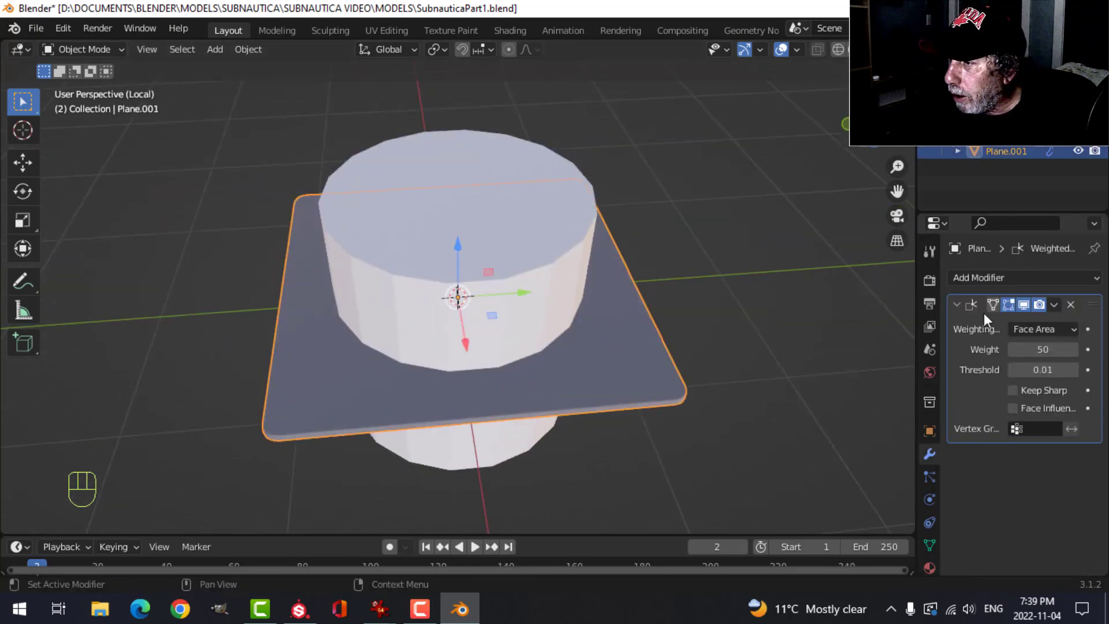
left_click(1005, 277)
left_click(788, 359)
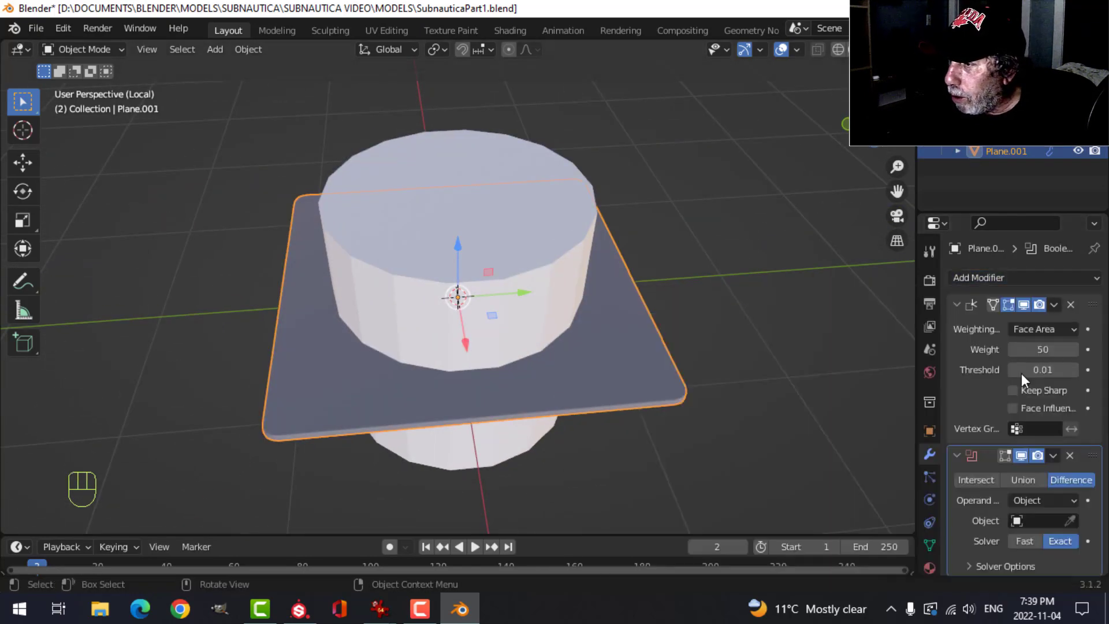
left_click_drag(1090, 457, 1076, 290)
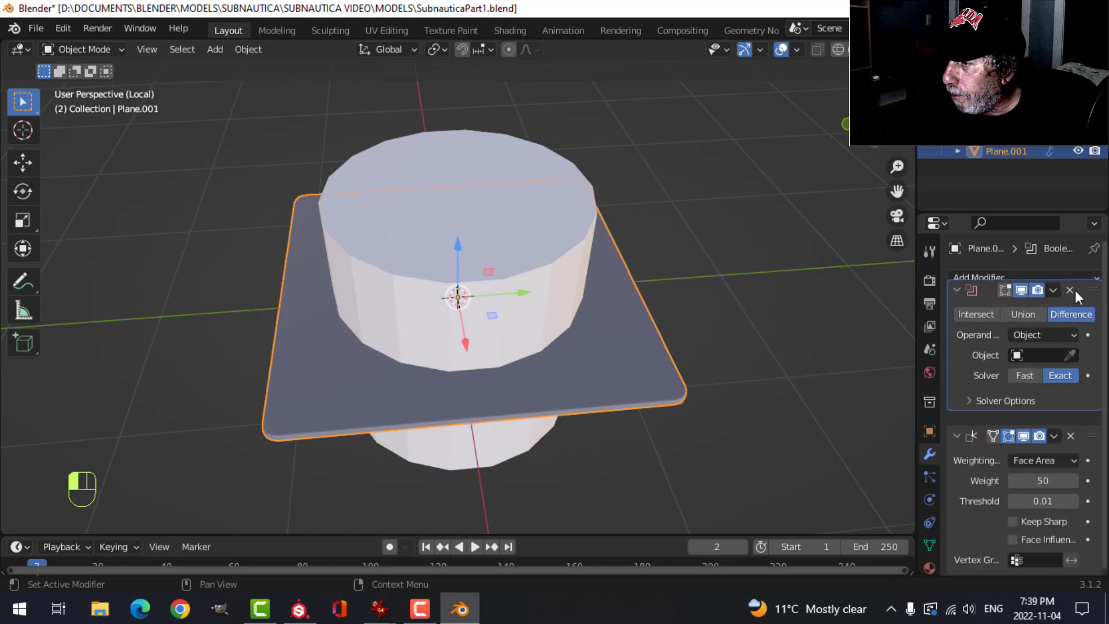
left_click(1070, 369)
left_click(462, 204)
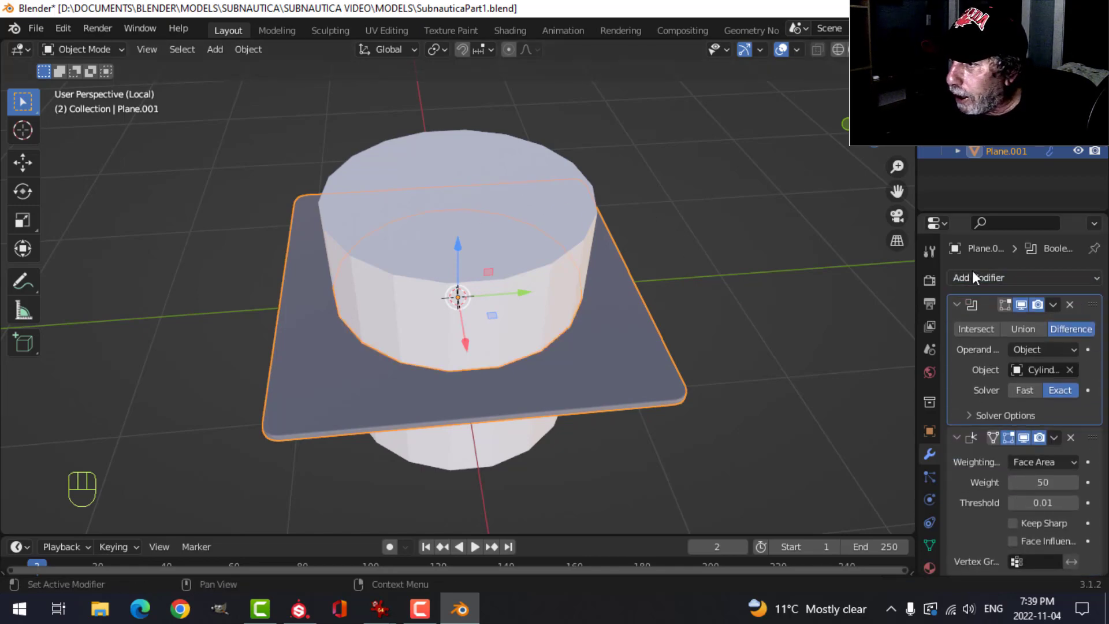
Apply the plate's Boolean modifier and delete the cutting cylinder, leaving local view
left_click(1052, 304)
left_click(1021, 320)
left_click(484, 245)
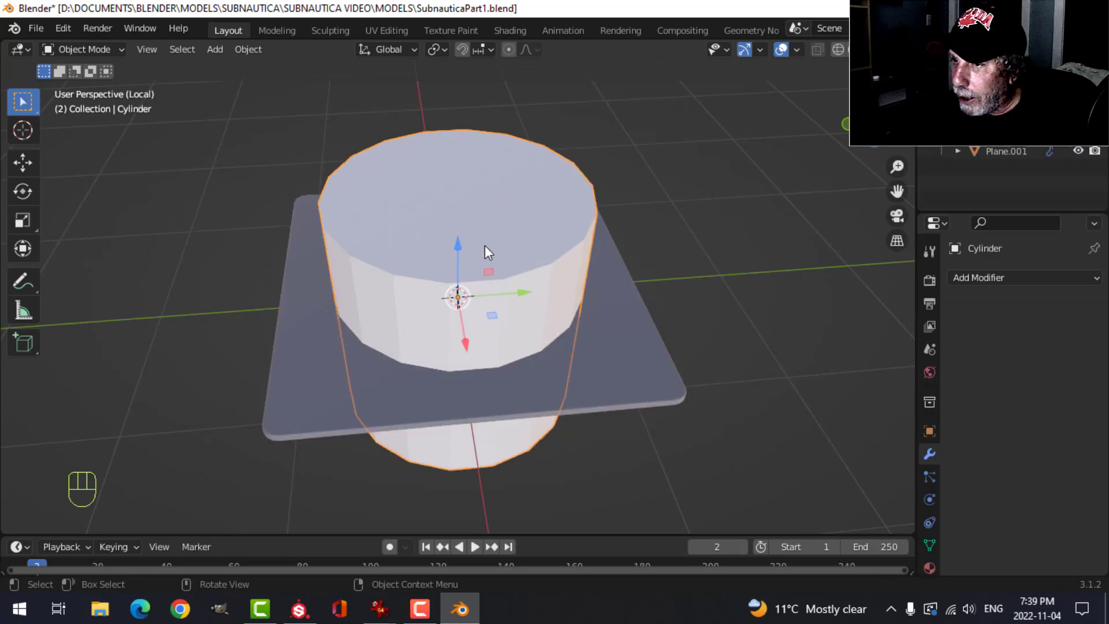
key("x")
left_click(484, 245)
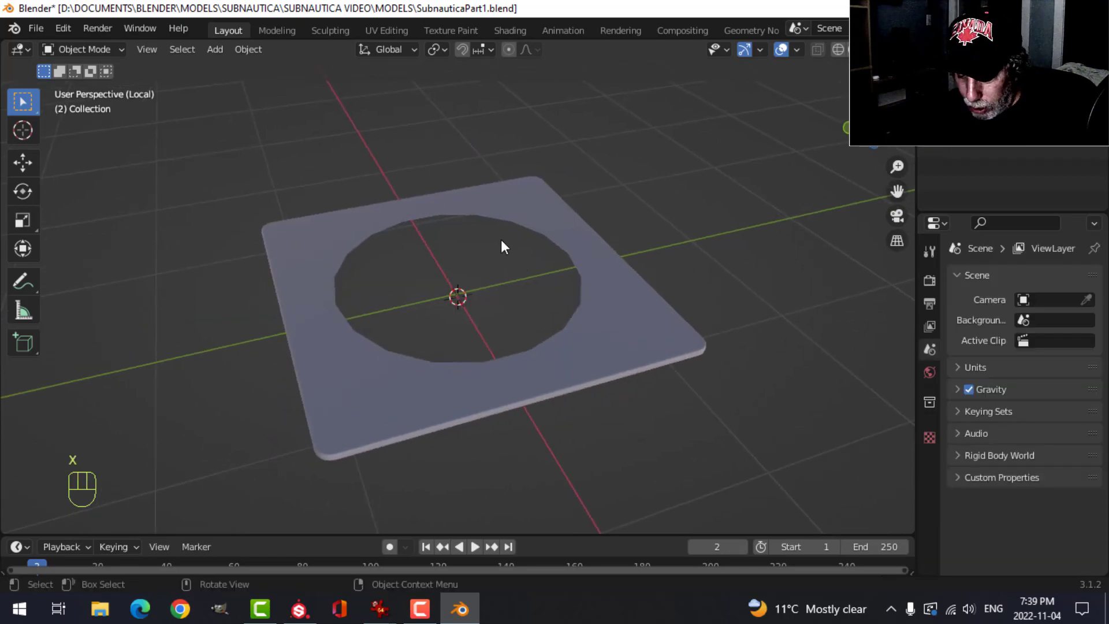
key("KP_Divide")
Add a Subdivision Surface modifier to the circular hatch rim
middle_click_drag(501, 239, 598, 283)
left_click(598, 282)
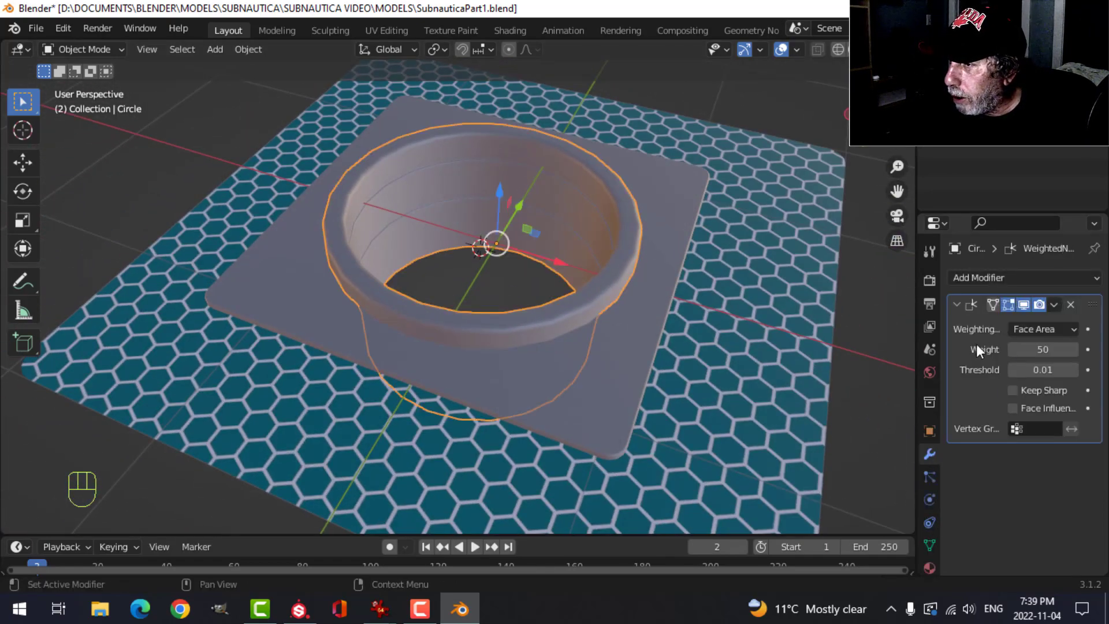
left_click(994, 278)
scroll(805, 532, "down", 2)
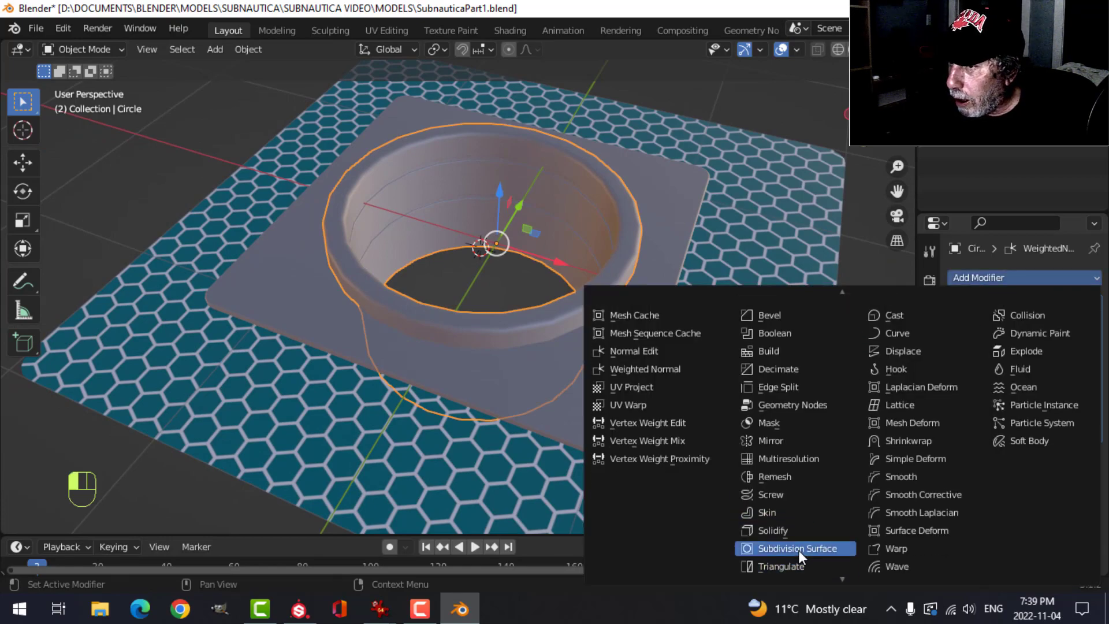
left_click(798, 550)
mouse_move(603, 262)
middle_mouse_down()
mouse_move(614, 238)
mouse_move(623, 256)
middle_mouse_up()
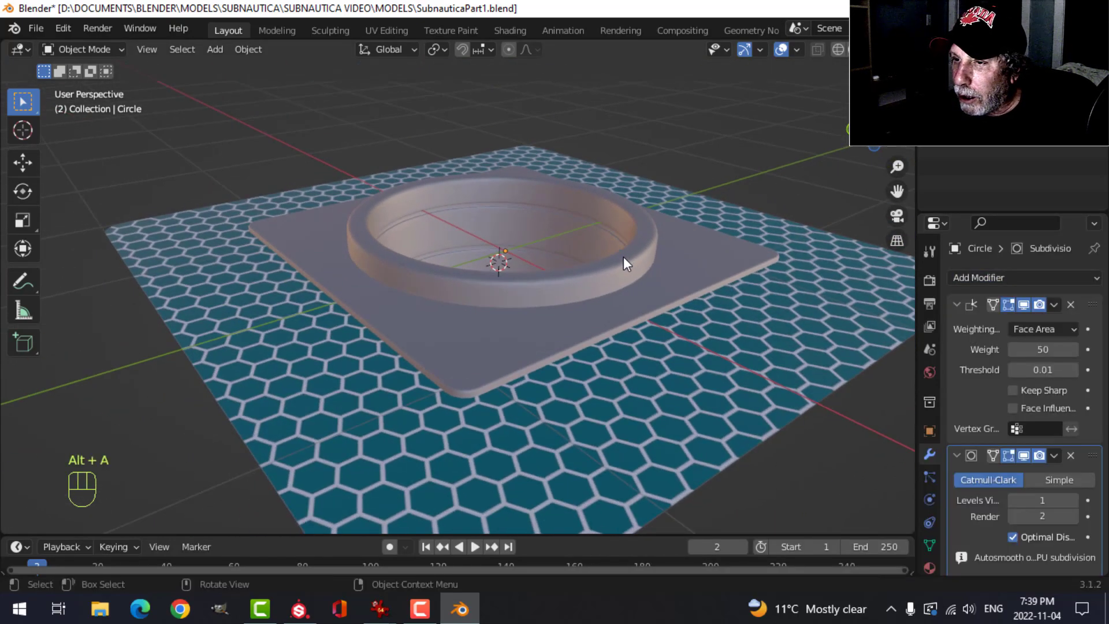
scroll(550, 286, "down", 2)
scroll(581, 285, "up", 1)
middle_click_drag(550, 286, 577, 324)
mouse_move(385, 618)
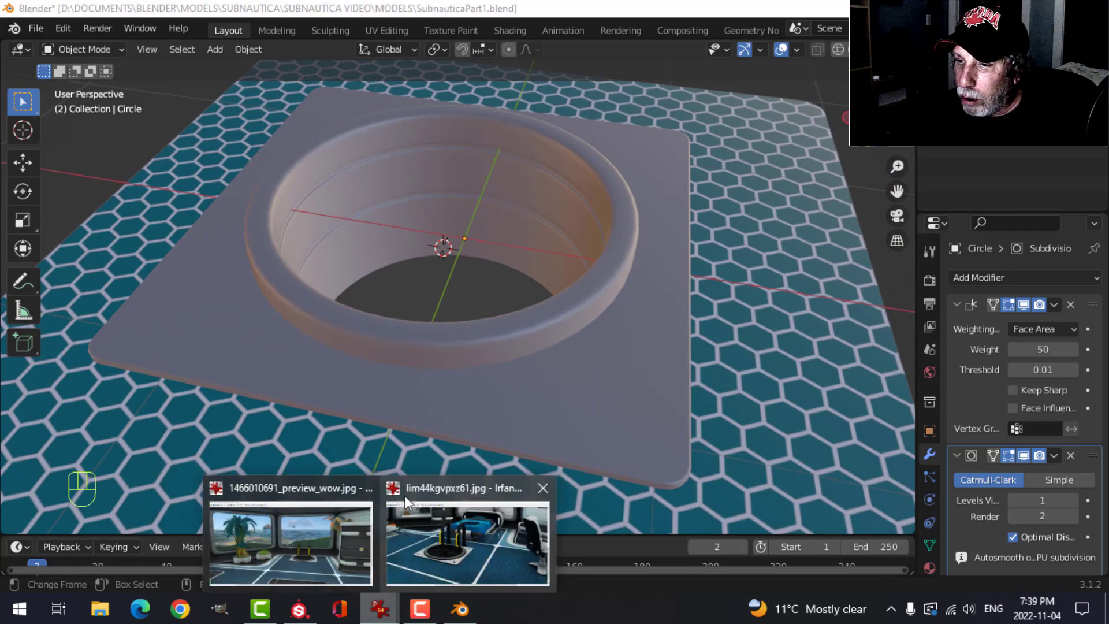
left_click(434, 547)
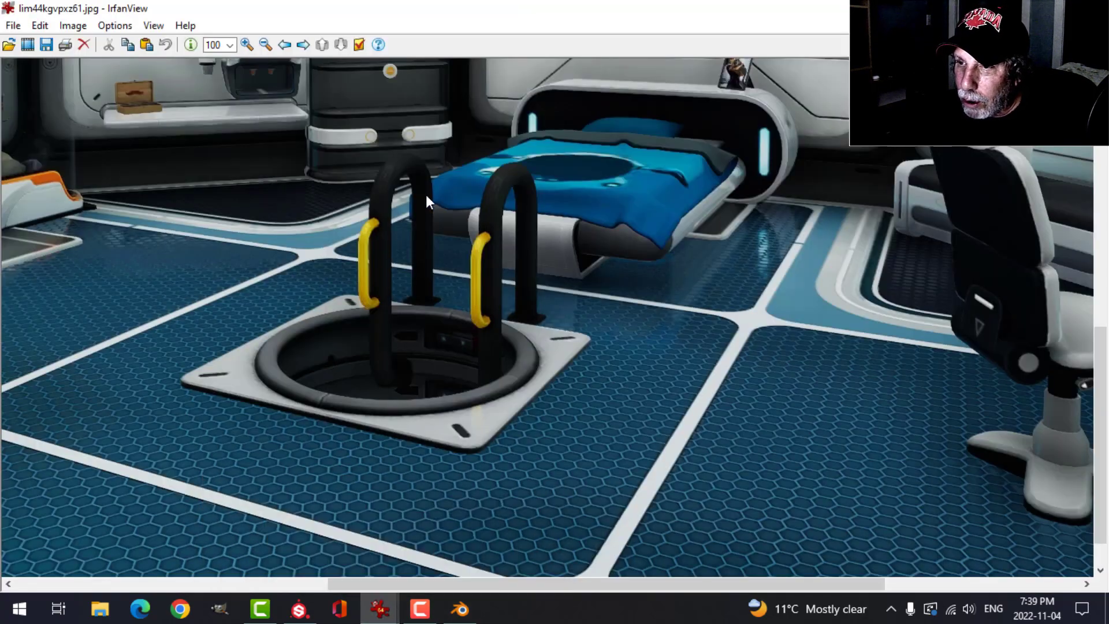
mouse_move(381, 612)
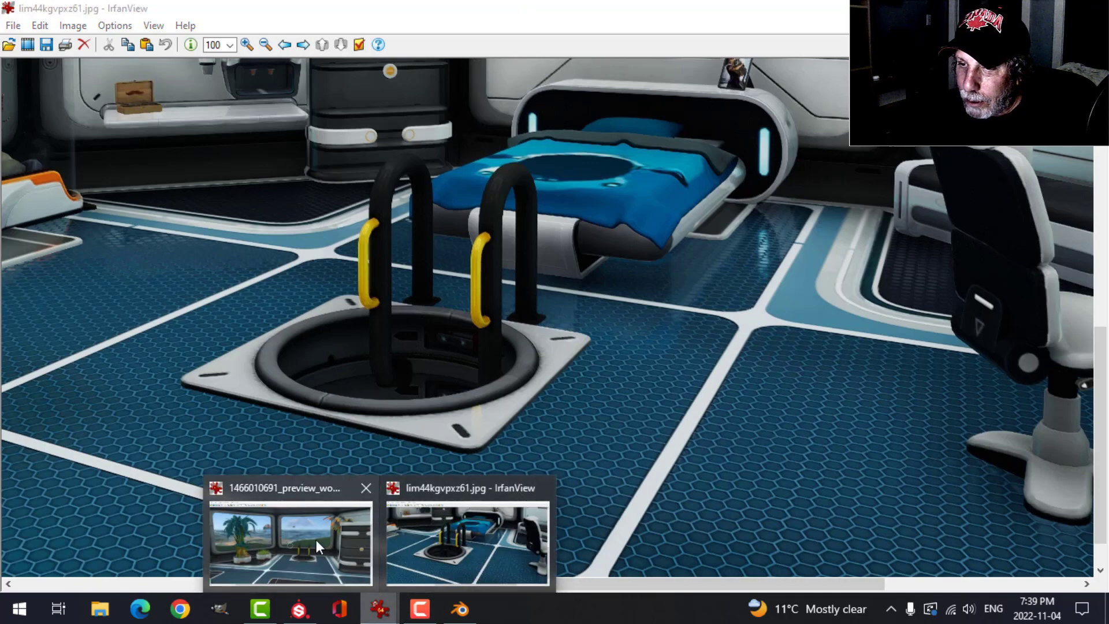
left_click(317, 539)
left_click(231, 47)
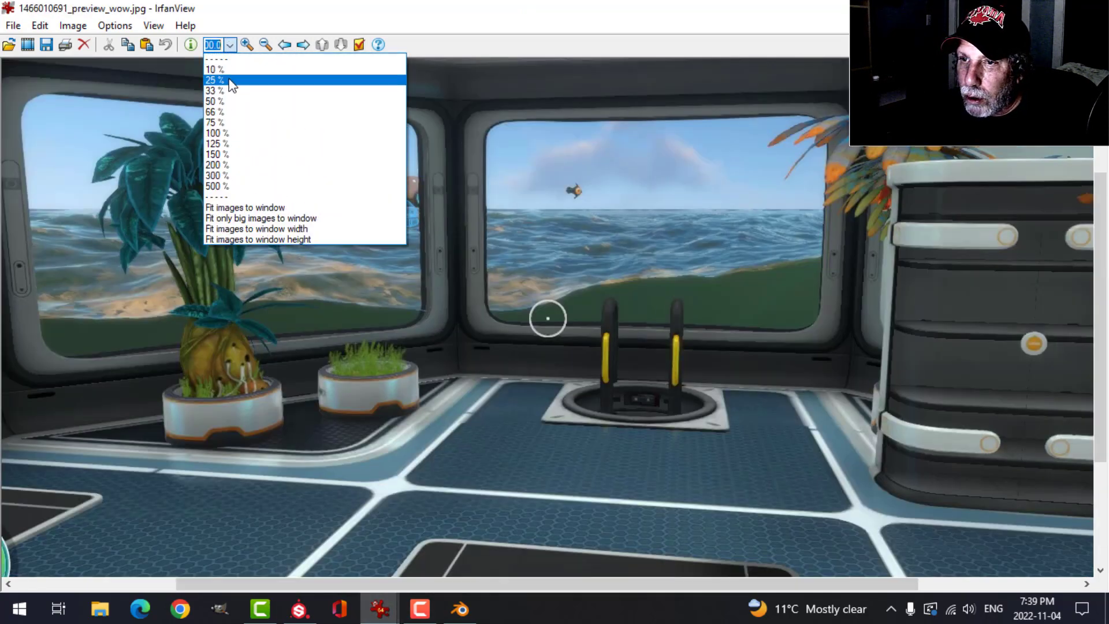
left_click(249, 148)
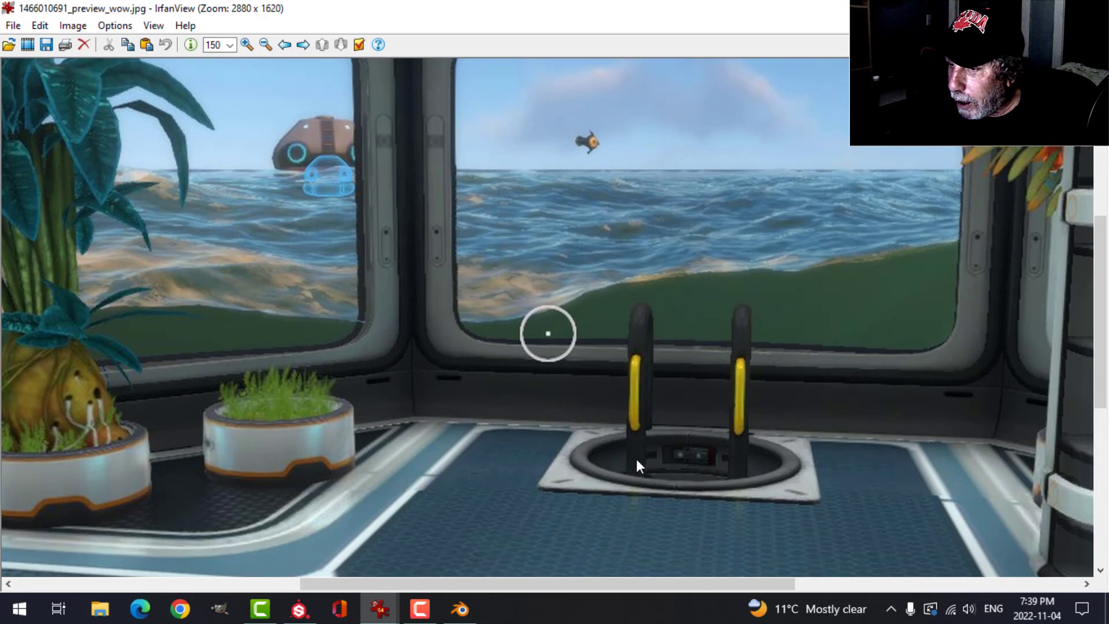
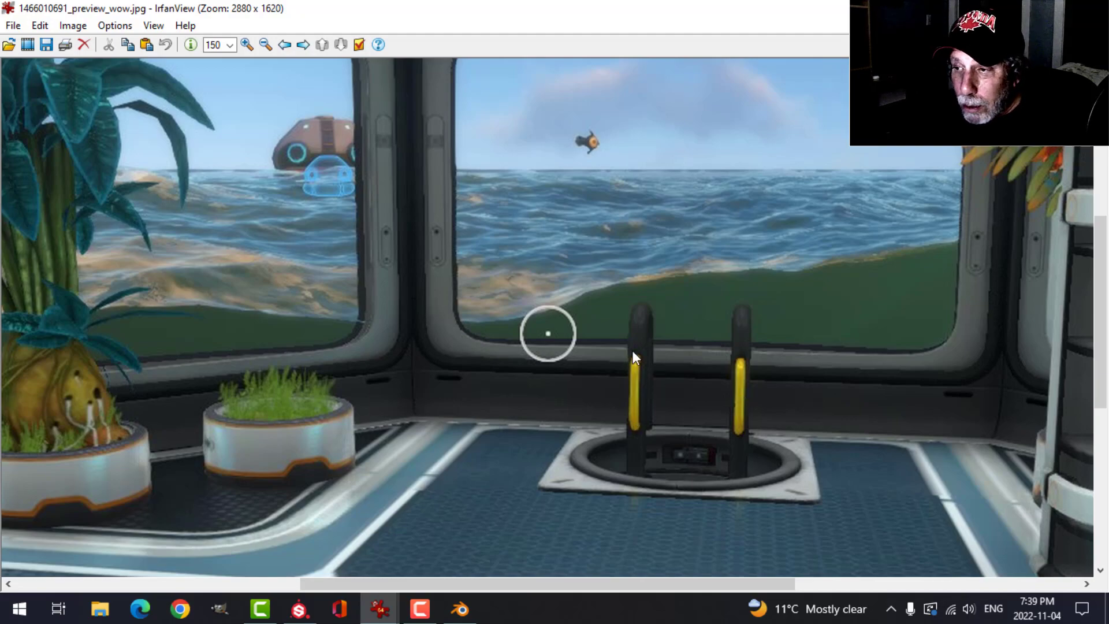
key("alt+Tab")
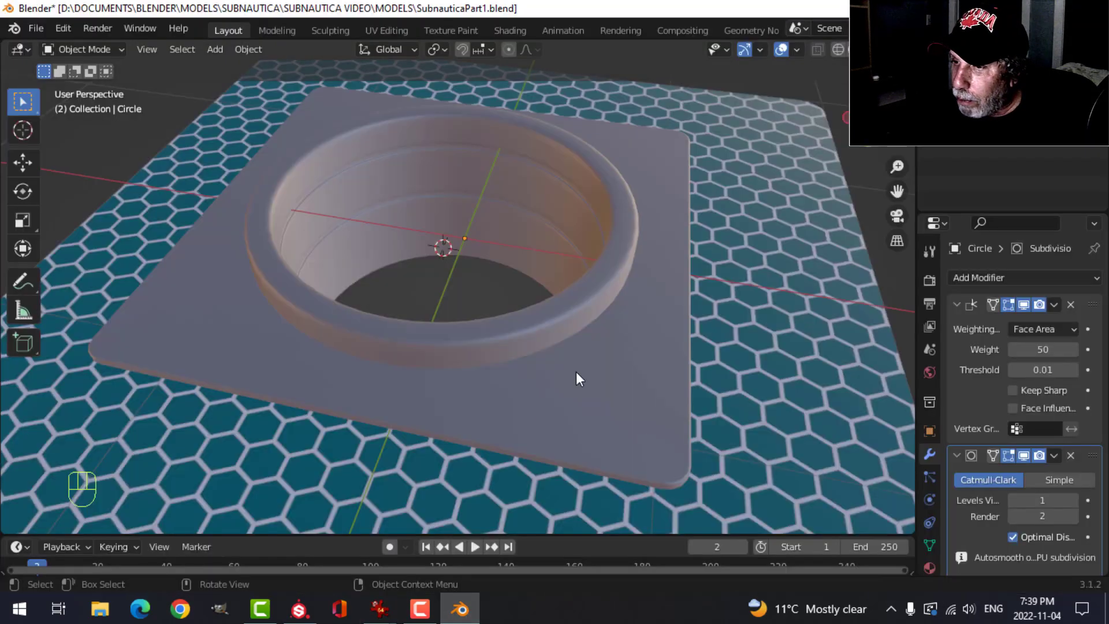
Add a mesh plane in Blender and raise its geometry about 0.47 m along Z in Edit Mode
middle_click_drag(576, 372, 507, 350)
key("shift+a")
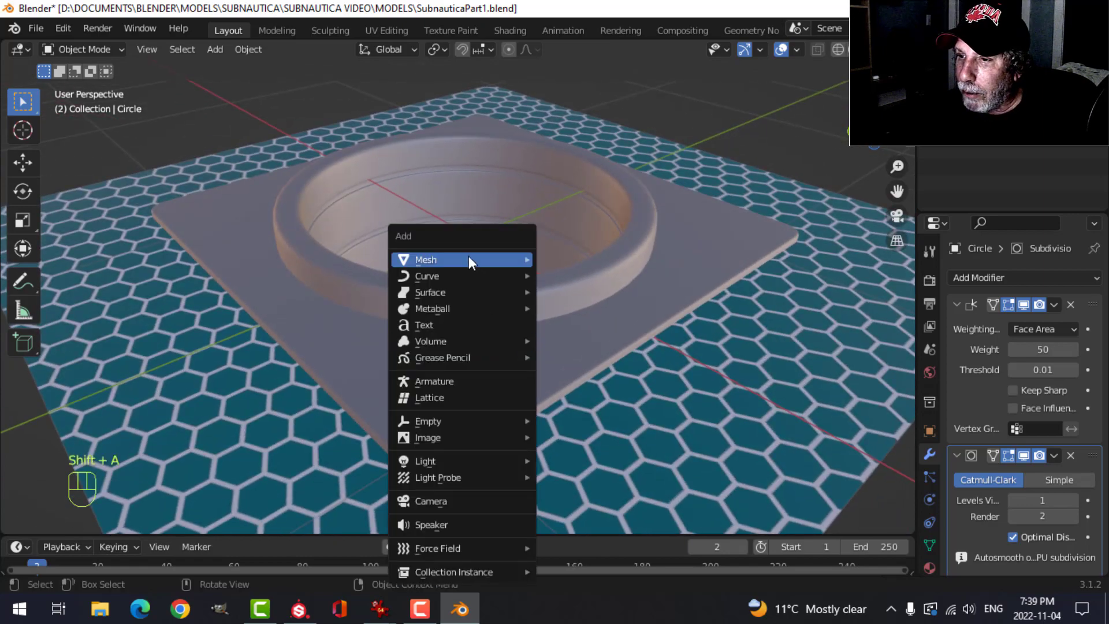
mouse_move(469, 256)
left_click(580, 258)
middle_click_drag(683, 282, 588, 274)
key("Tab")
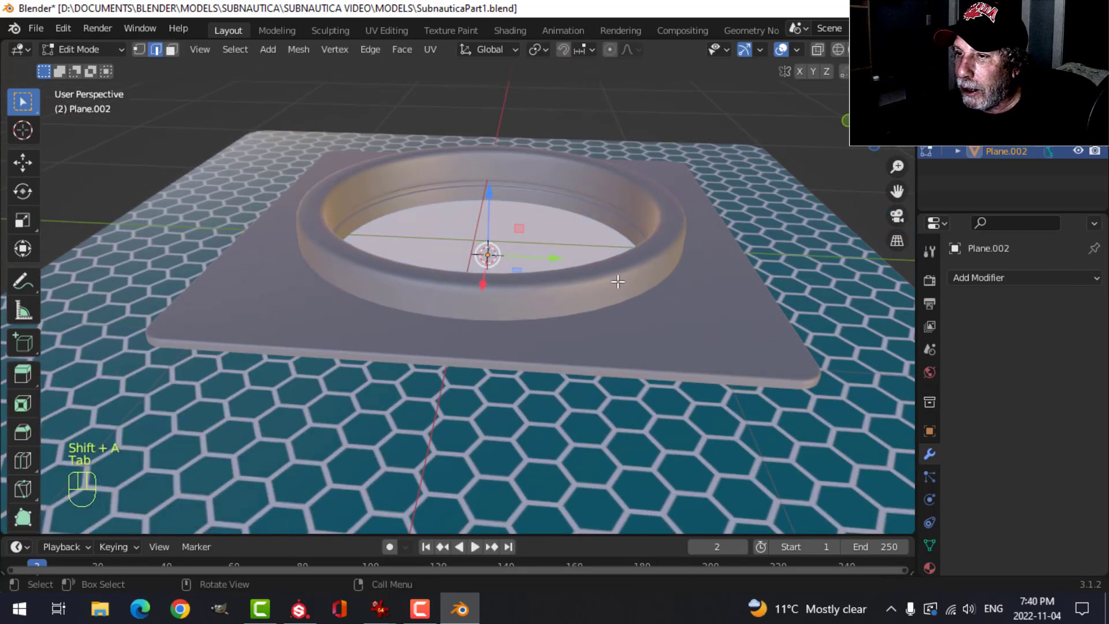
left_click_drag(491, 209, 483, 141)
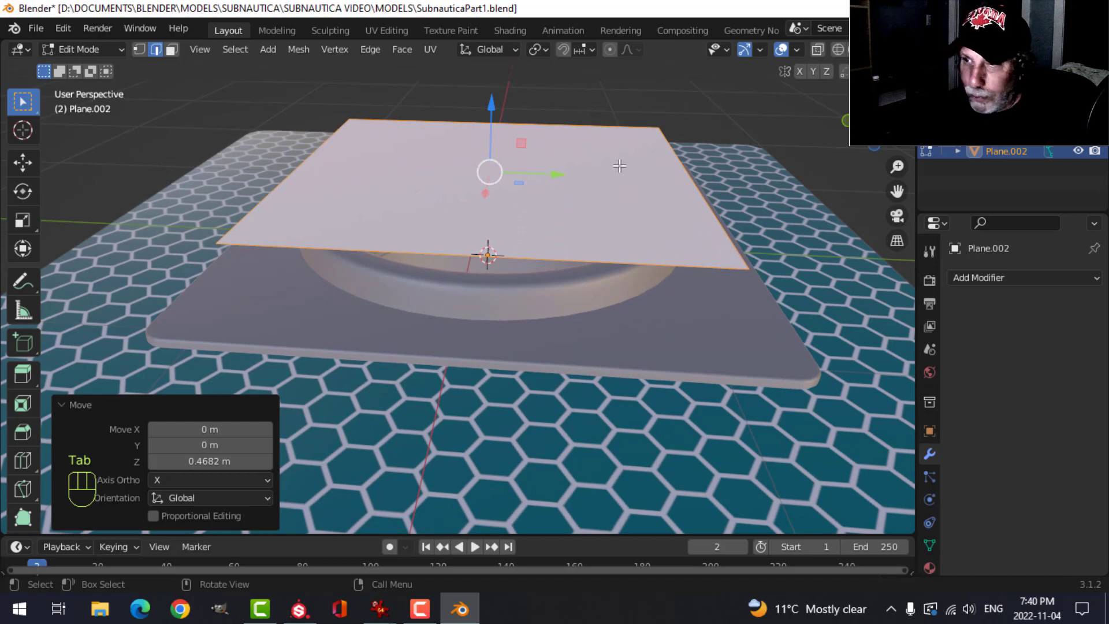
Merge all of the plane's vertices at their center into a single vertex
key("1")
key("m")
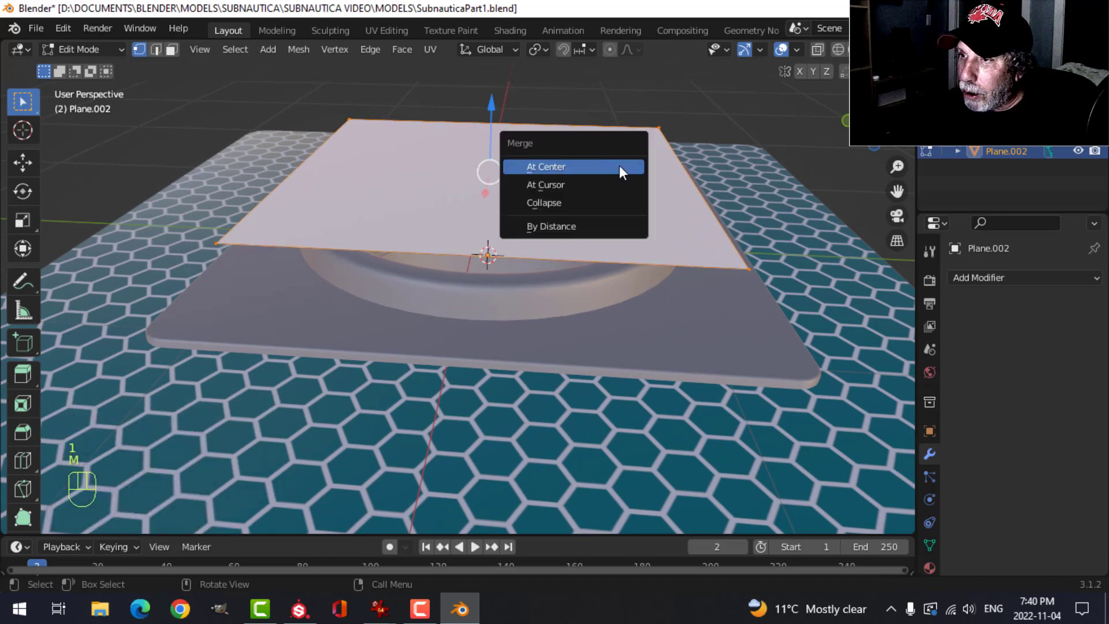
left_click(619, 166)
Move the single vertex in the right view about 0.46 m along Y and -0.21 m along Z, and display the model as wireframe
key("KP_3")
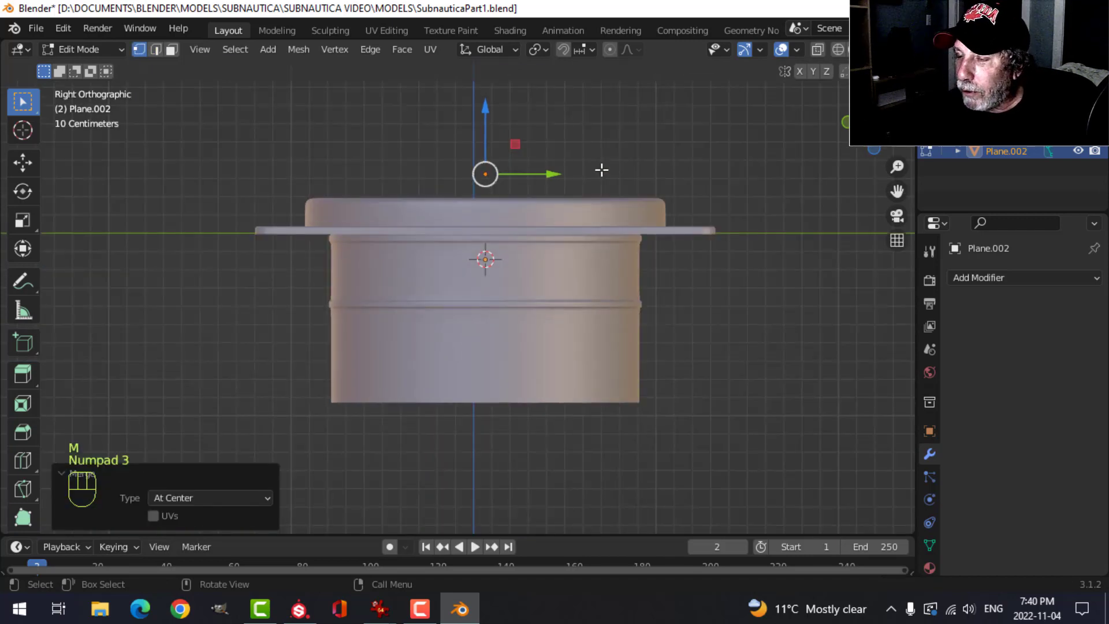
key("g")
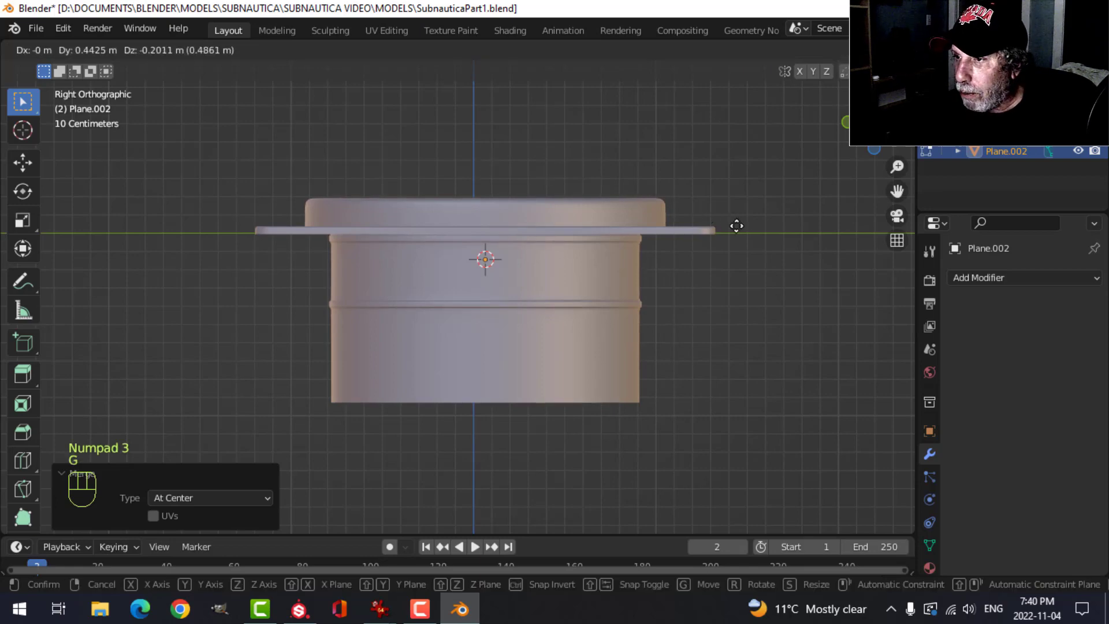
left_click(736, 225)
key("z")
left_click(626, 230)
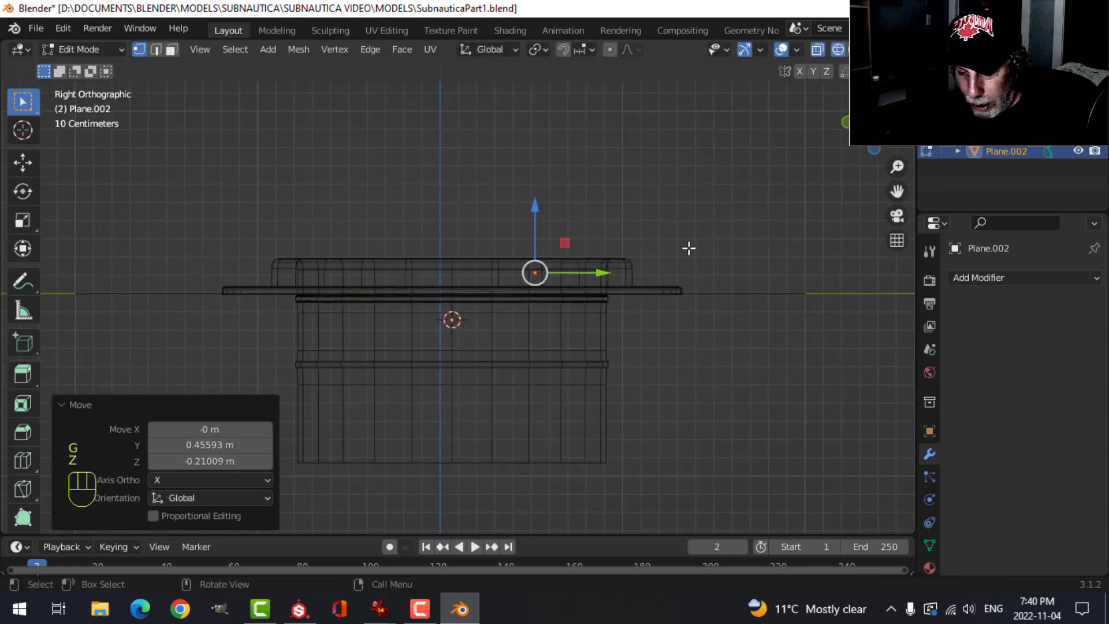
Move the vertex another 0.23 m along Y and -0.32 m along Z, just inside the shaft wall, and restore solid shading
key("g")
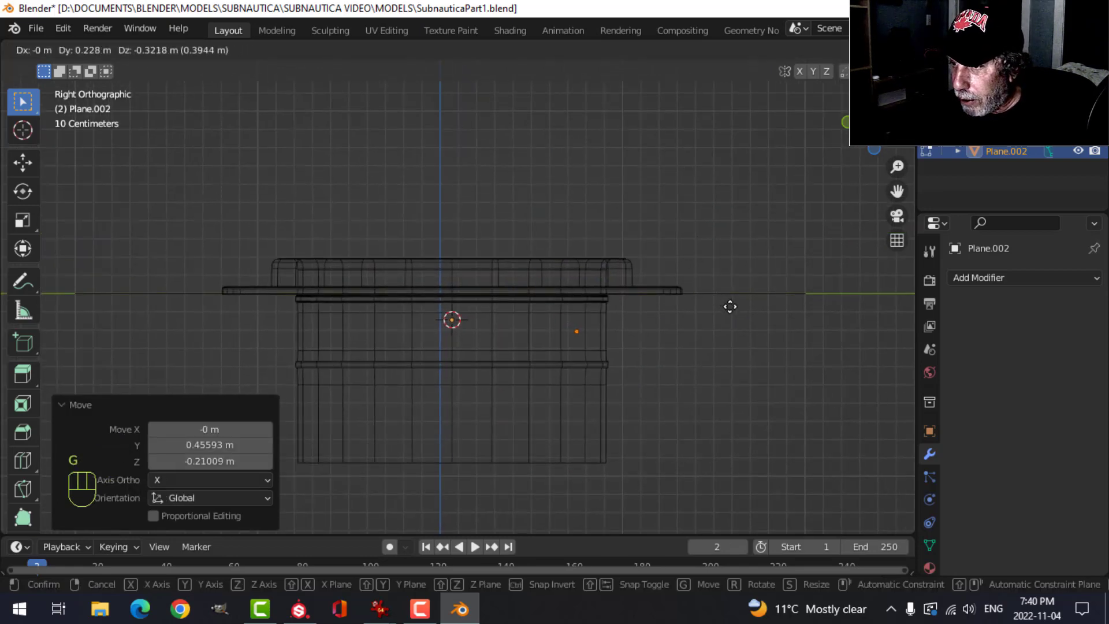
left_click(730, 307)
key("z")
left_click(797, 268)
mouse_move(797, 268)
middle_mouse_down()
mouse_move(684, 310)
mouse_move(706, 232)
middle_mouse_up()
key("KP_3")
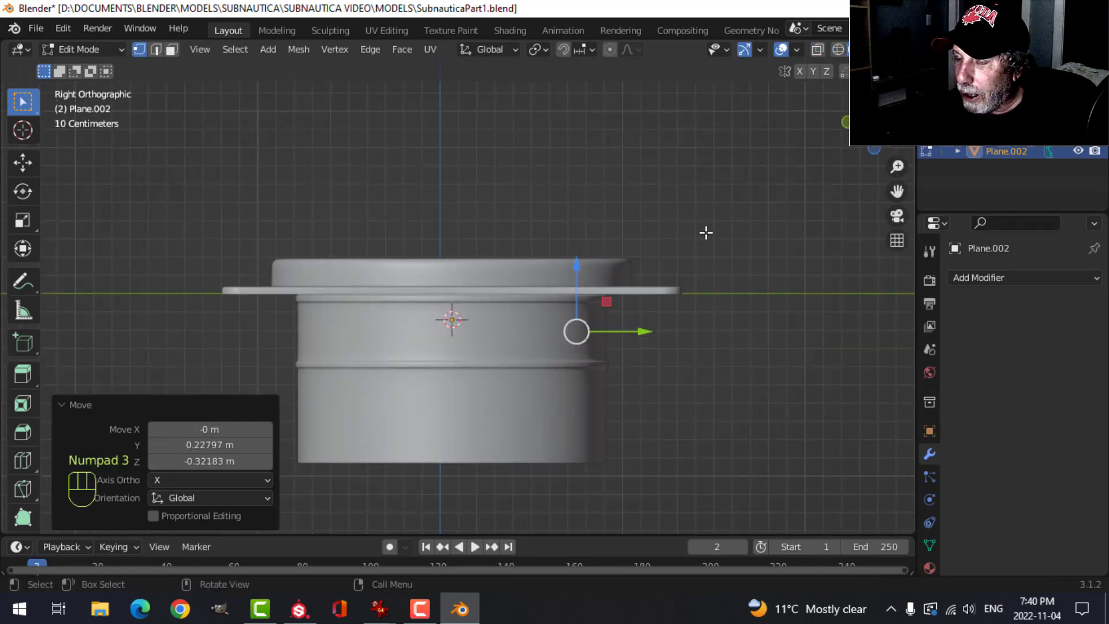
Display the model as wireframe and move the vertex about -0.09 m along Y, away from the shaft wall
key("z")
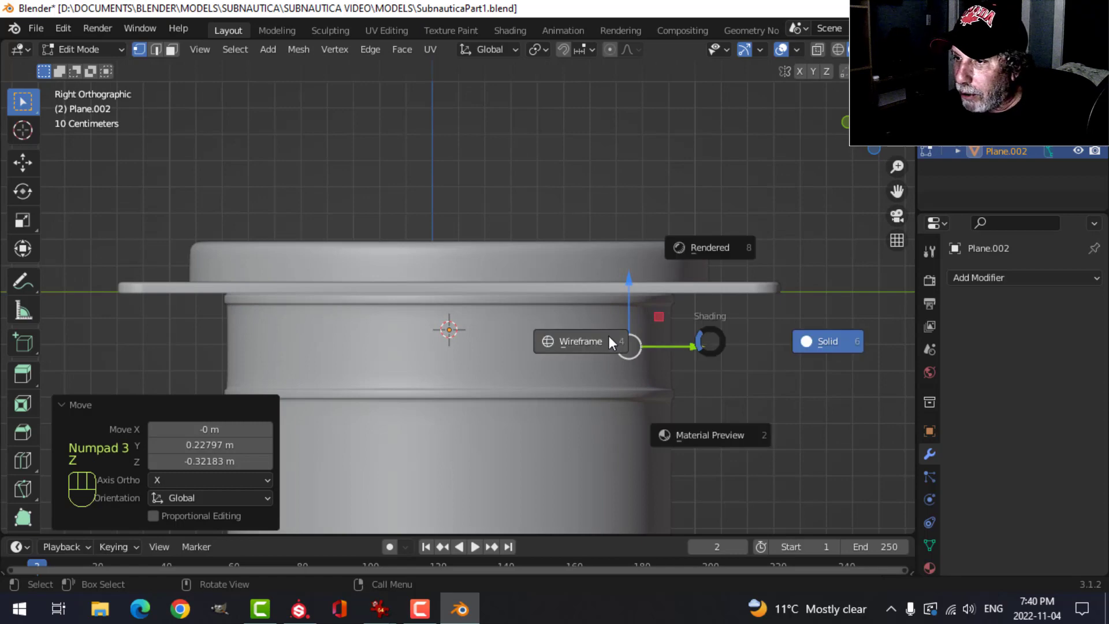
left_click(696, 344)
left_click_drag(697, 345, 693, 349)
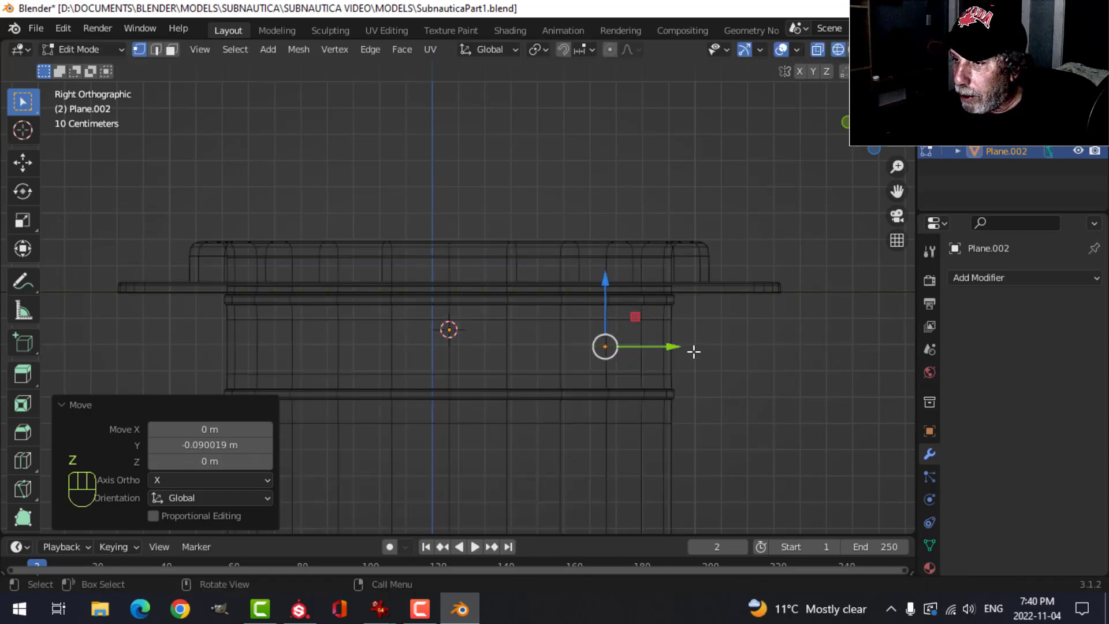
Extrude the vertex straight up along Z to a point well above the hatch rim
middle_click_drag(693, 348, 692, 347, "shift")
key("e")
left_click(692, 347)
left_click_drag(606, 283, 607, 124)
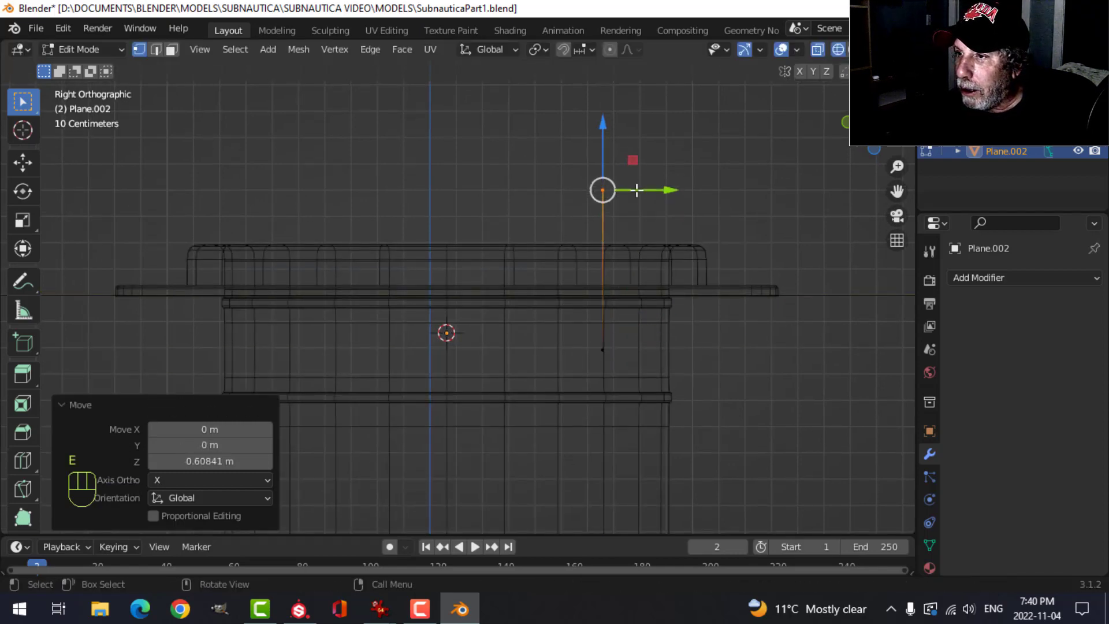
scroll(636, 231, "down", 4)
middle_click_drag(635, 246, 638, 281, "shift")
left_click_drag(531, 212, 530, 99)
Extrude the top vertex about 0.56 m along Y, and extend a slanted leg about 0.457 m along Y and -1.27 m along Z to the floor
key("e")
left_click(604, 167)
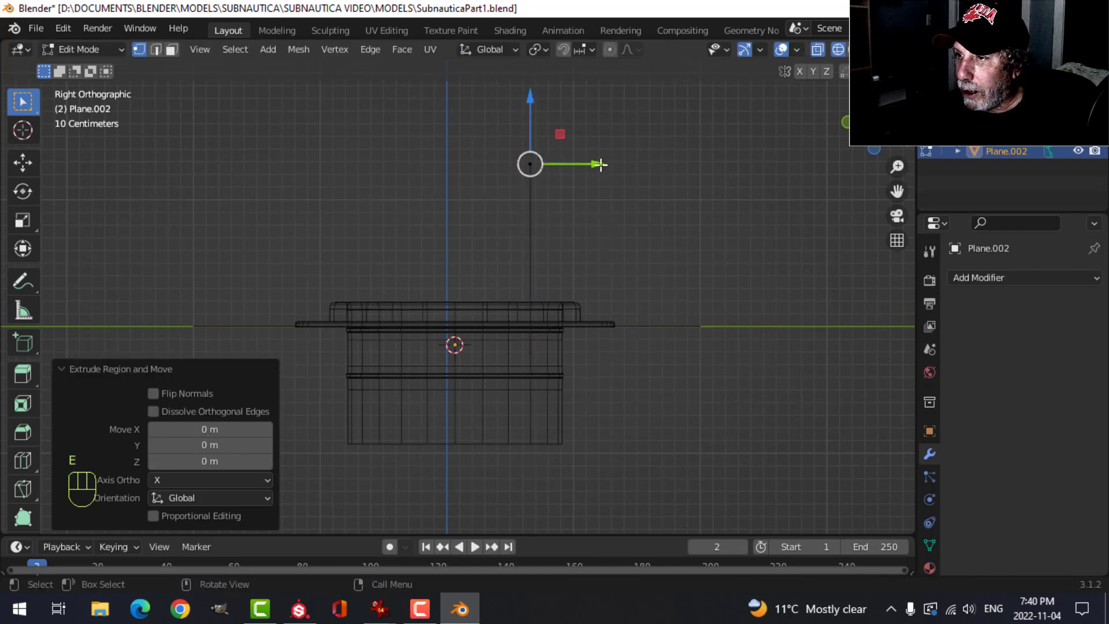
left_click_drag(598, 164, 673, 153)
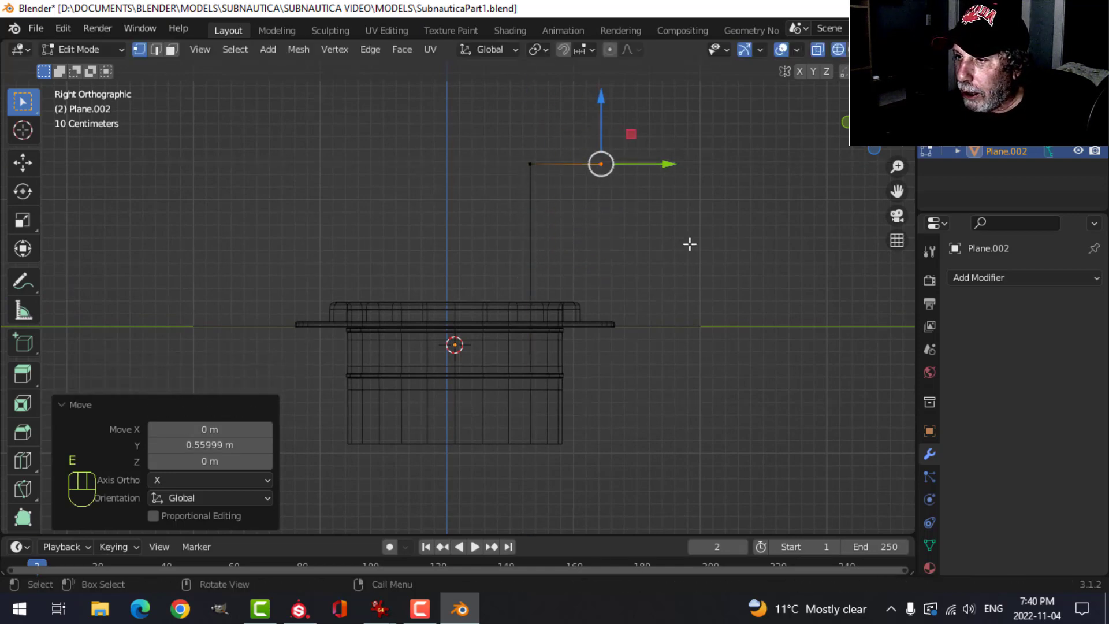
mouse_move(688, 243)
middle_mouse_down()
mouse_move(688, 267)
mouse_move(677, 261)
middle_mouse_up()
key("KP_3")
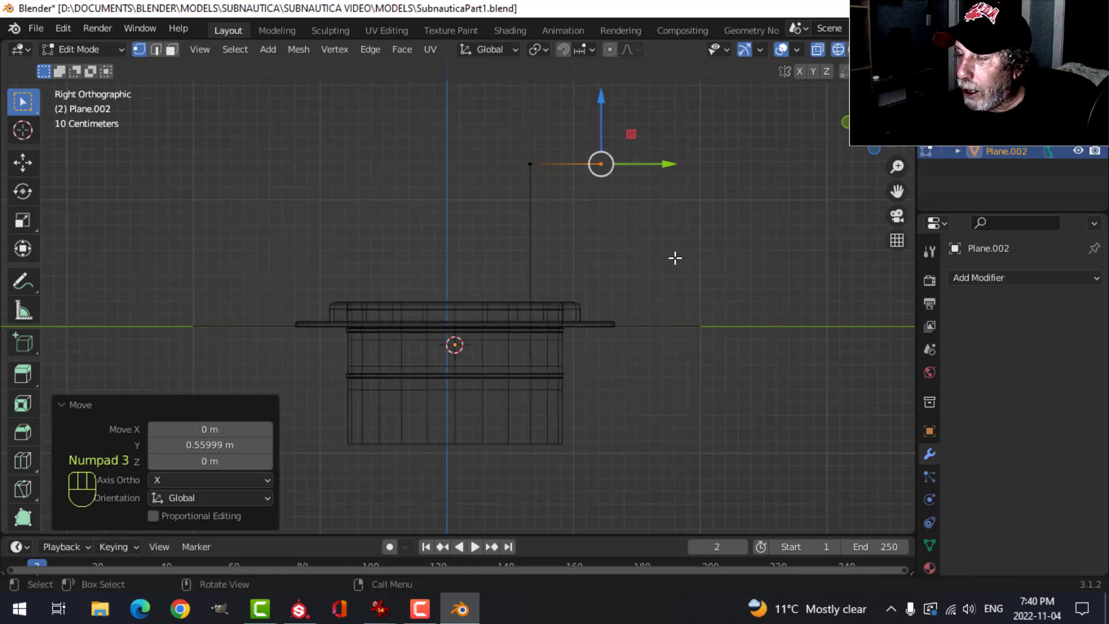
key("e")
key("g")
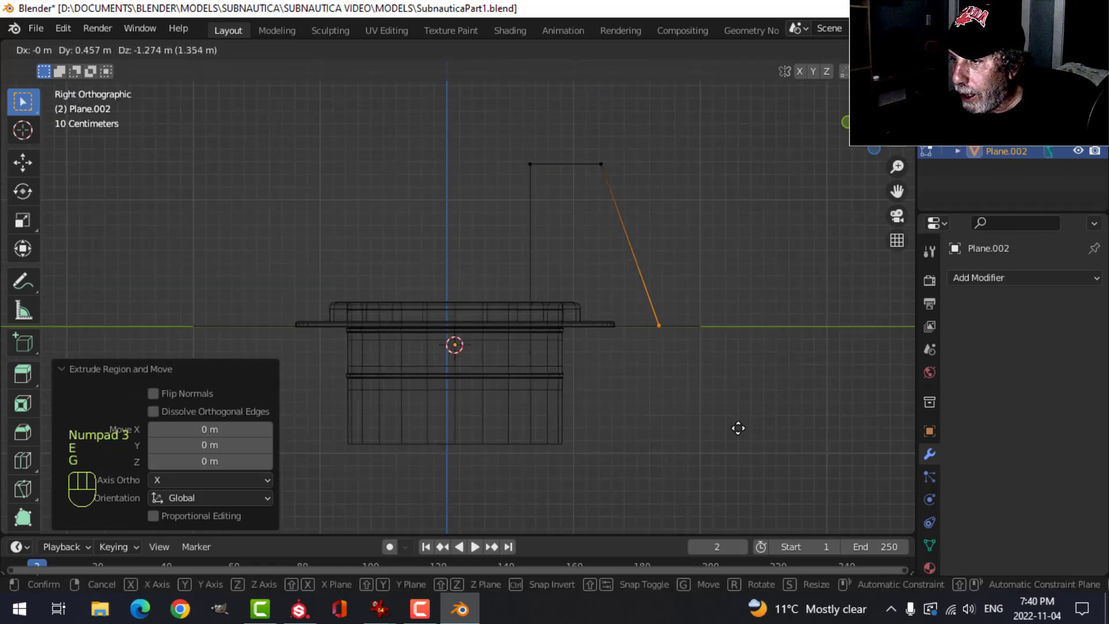
left_click(738, 428)
Extrude the profile's lowest vertex inside the shaft a short distance along Y towards the shaft wall
middle_click_drag(694, 314, 691, 342)
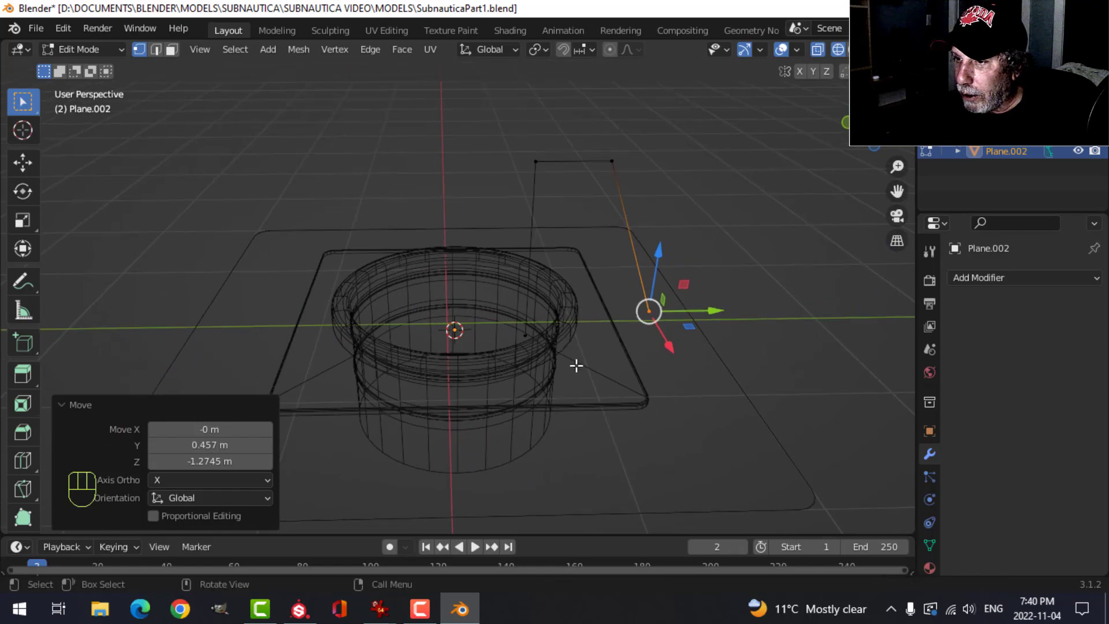
middle_click_drag(577, 365, 445, 347)
left_click(550, 335)
key("e")
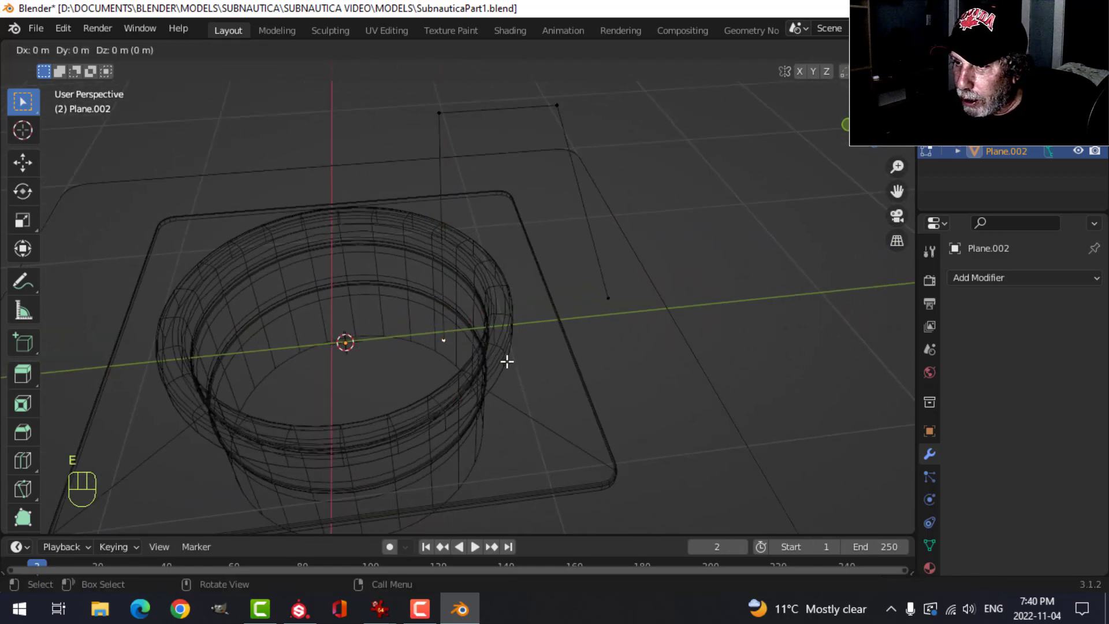
left_click(507, 362)
left_click_drag(508, 328, 550, 333)
middle_click_drag(553, 335, 540, 285)
Round the profile's two upper corners with a vertex bevel about 0.185 m wide with 4 segments
key("alt+a")
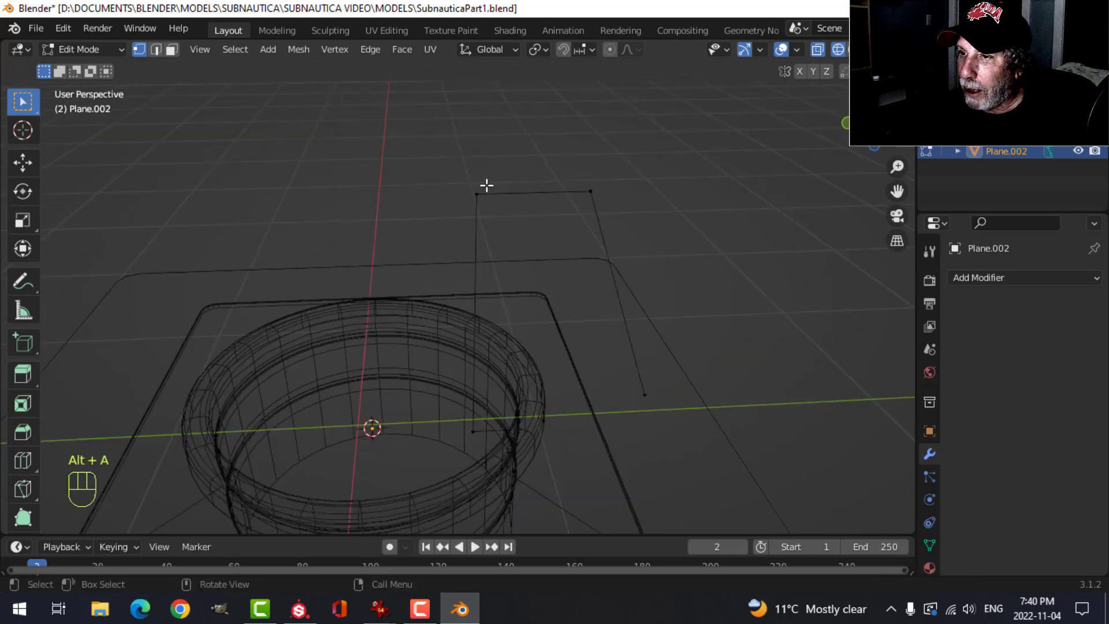
left_click(487, 185)
left_click(598, 195, "shift")
middle_click_drag(601, 199, 536, 354)
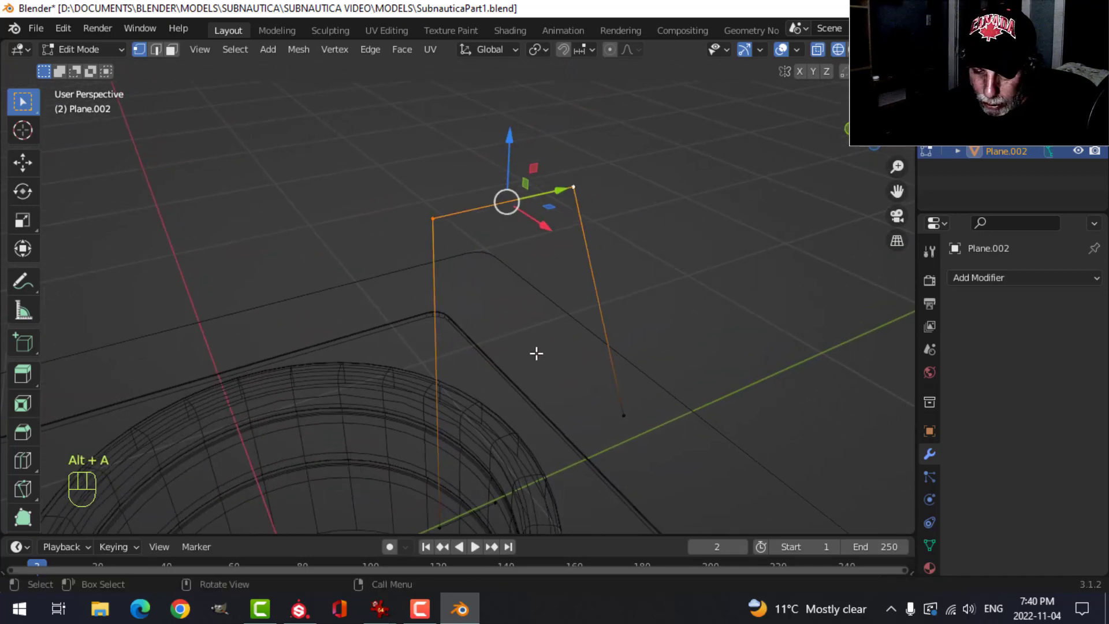
key("ctrl+shift+b")
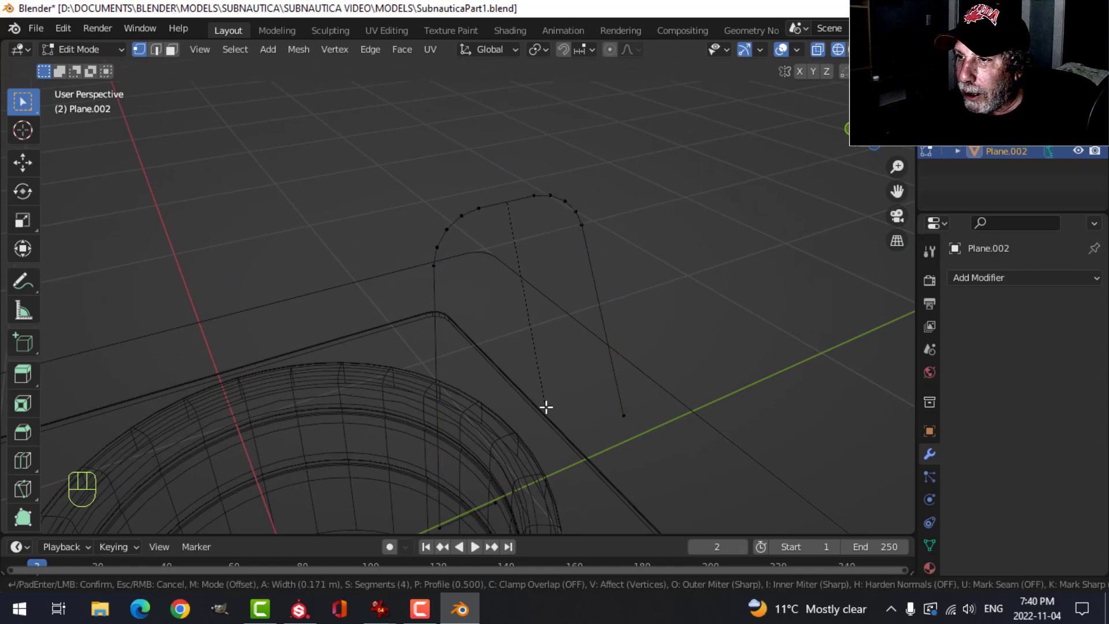
left_click(547, 412)
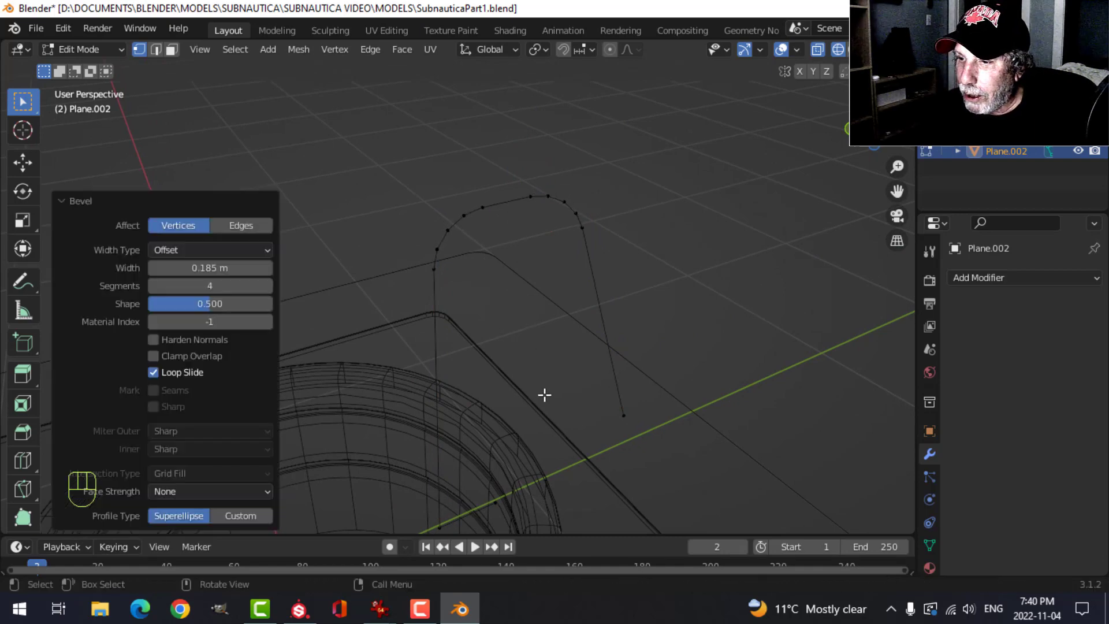
Round the profile's lower corner inside the shaft with a vertex bevel about 0.182 m wide with 4 segments
middle_click_drag(542, 394, 511, 340)
key("alt+a")
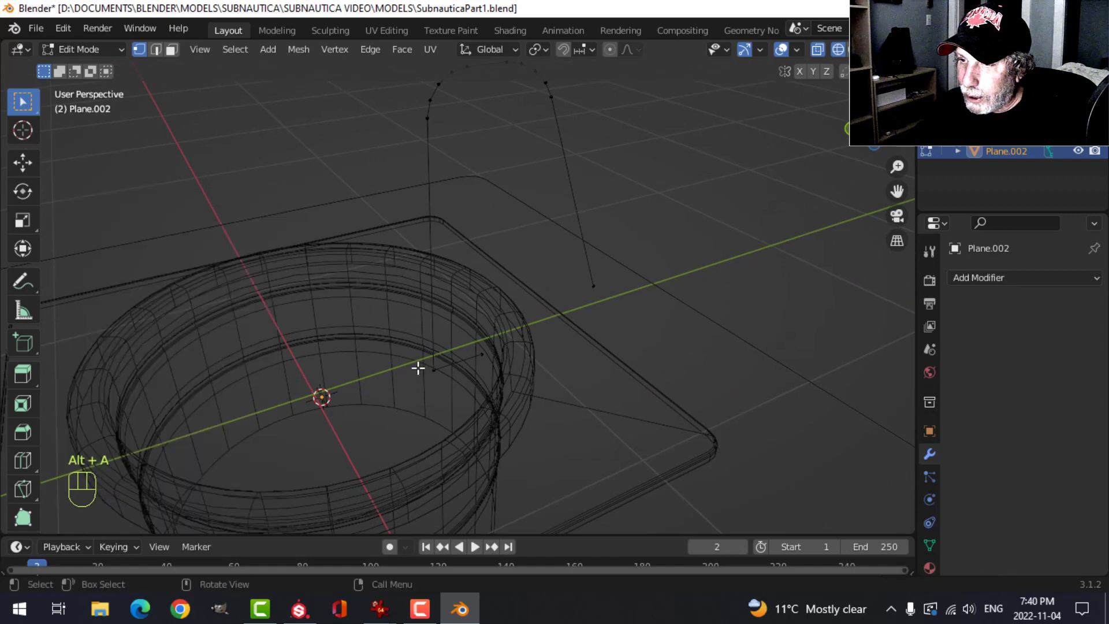
left_click(423, 368)
scroll(501, 370, "up", 2)
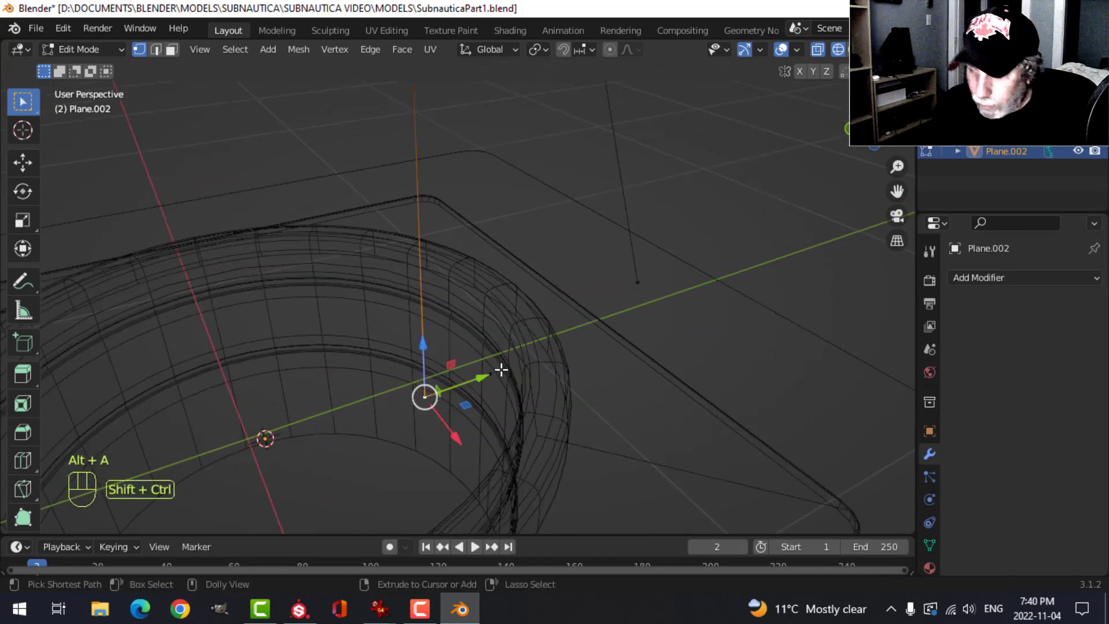
key("shift+ctrl+b")
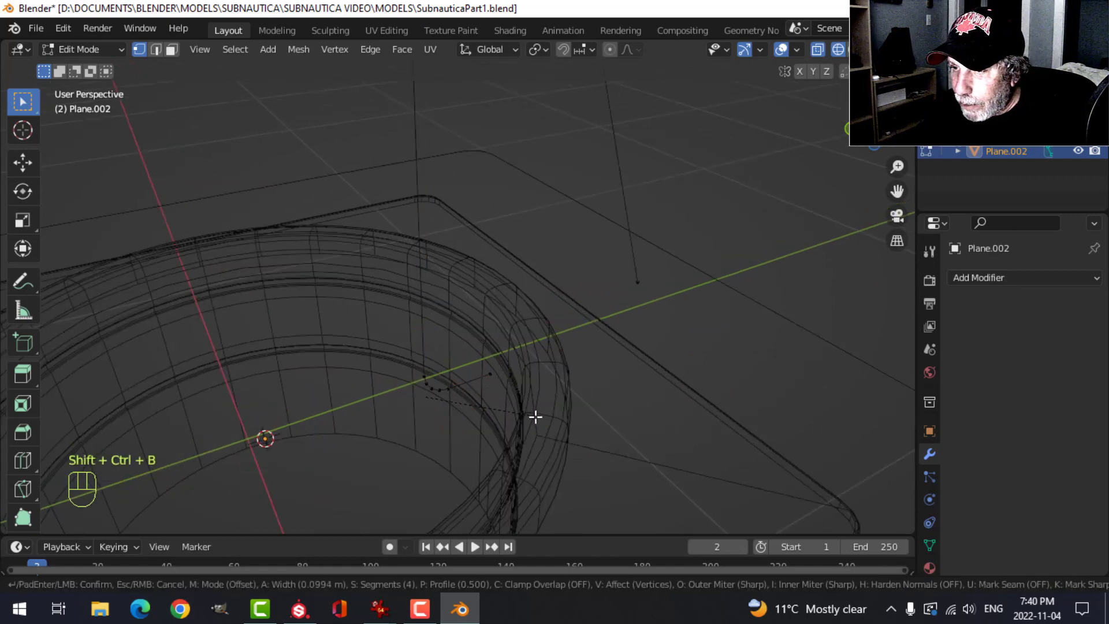
left_click(553, 432)
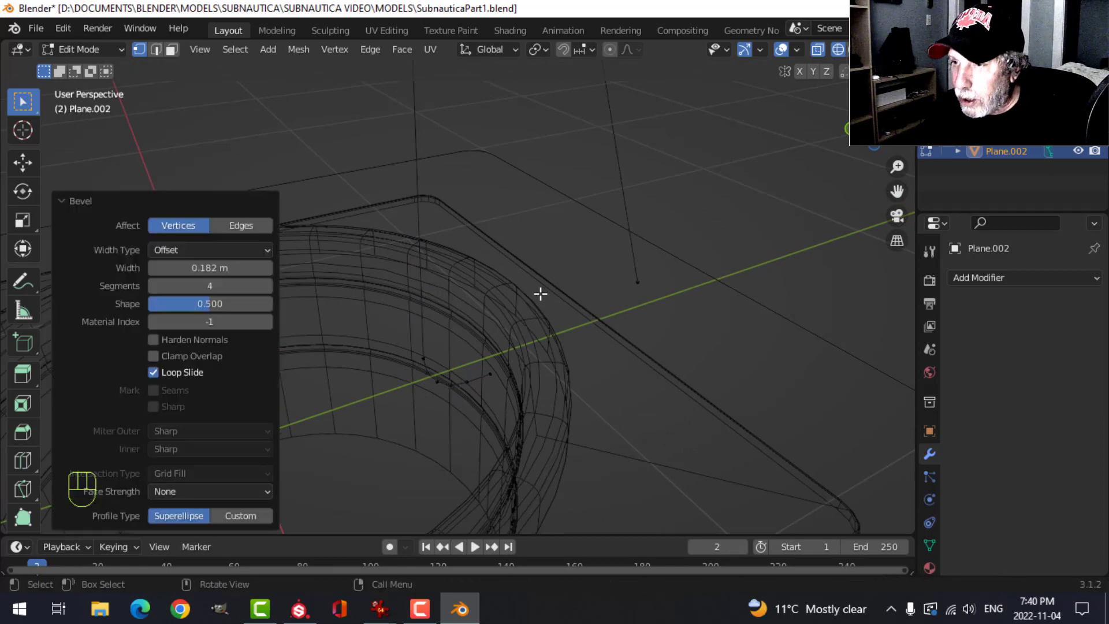
Return to Object Mode and display the hatch and rail profile with materials instead of wireframe
key("Tab")
scroll(542, 289, "down", 4)
middle_click_drag(542, 289, 500, 255)
key("z")
left_click(664, 116)
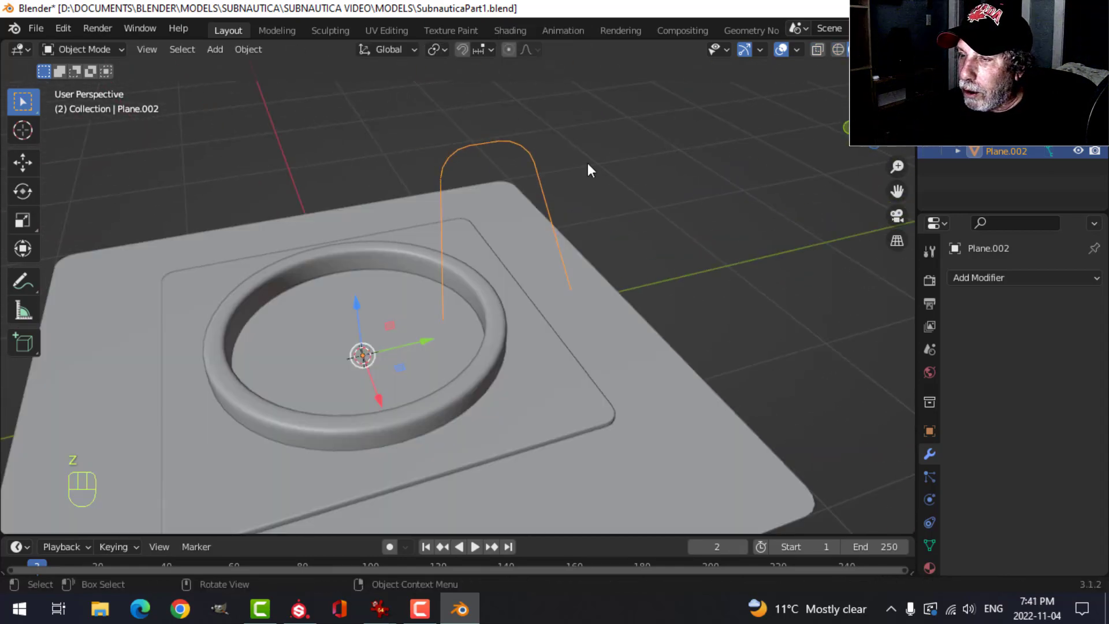
scroll(587, 168, "up", 3)
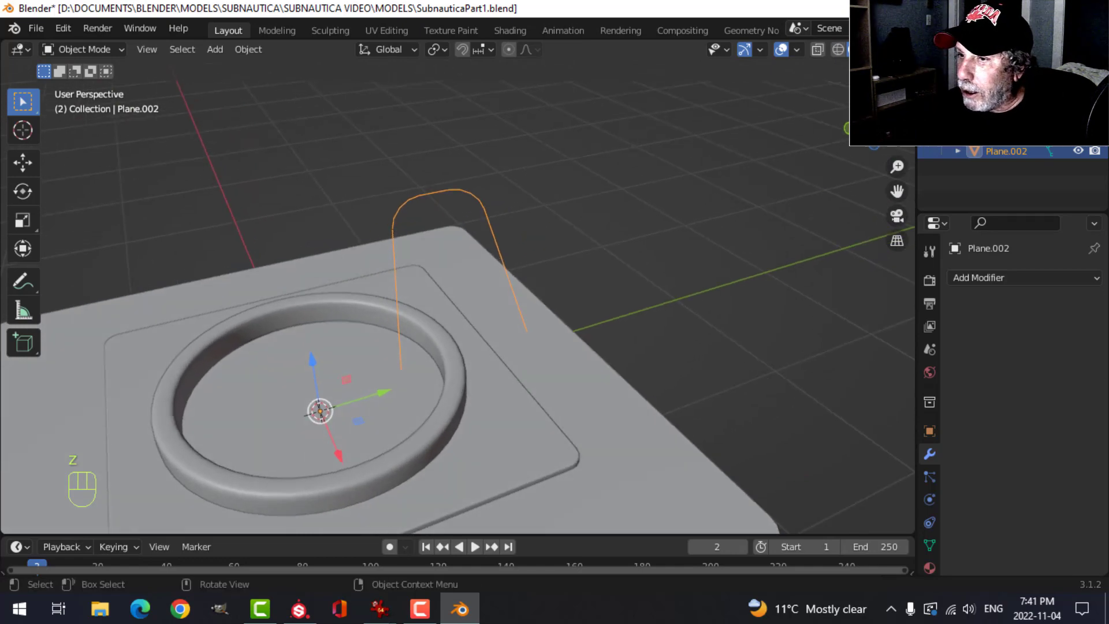
middle_click_drag(525, 261, 529, 217, "shift")
middle_click_drag(529, 217, 544, 219)
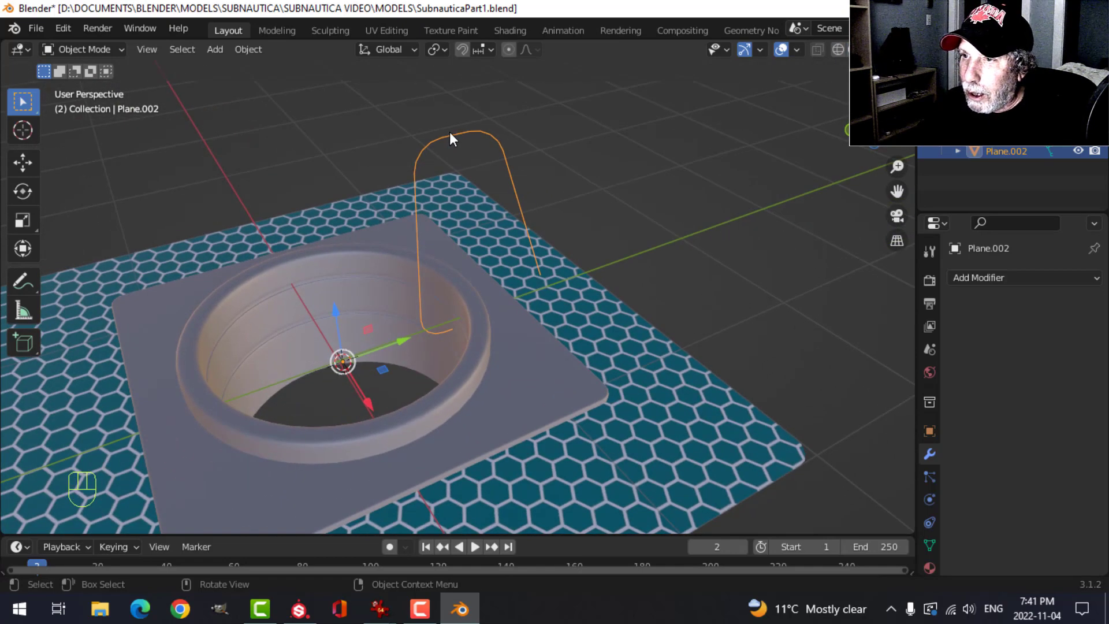
Convert the rail profile mesh to a curve
right_click_drag(452, 138, 387, 213)
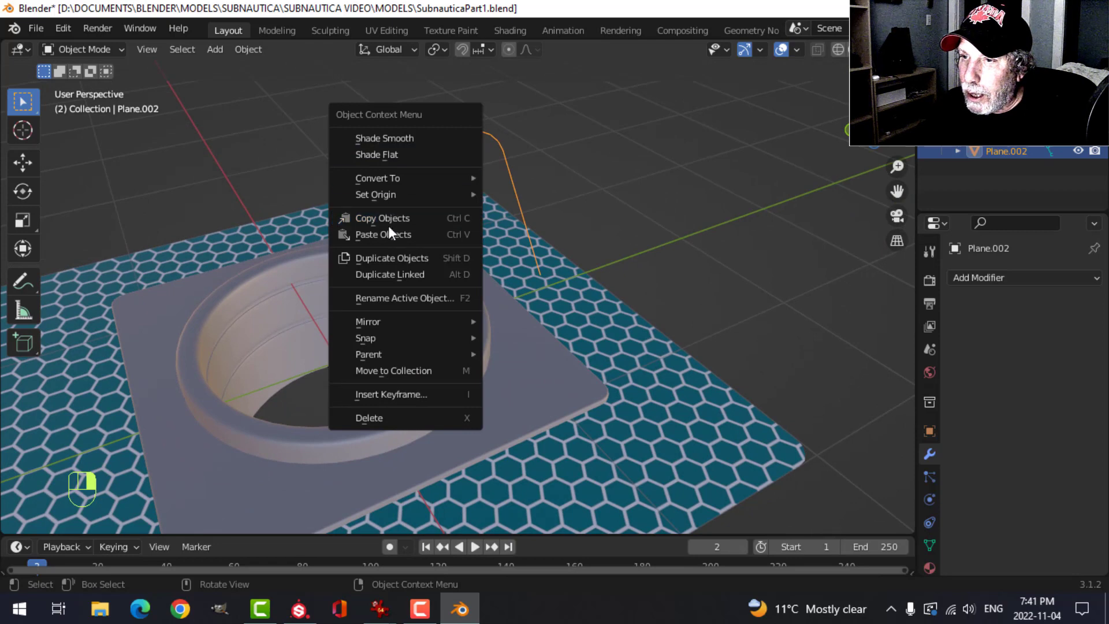
mouse_move(392, 176)
left_click(554, 196)
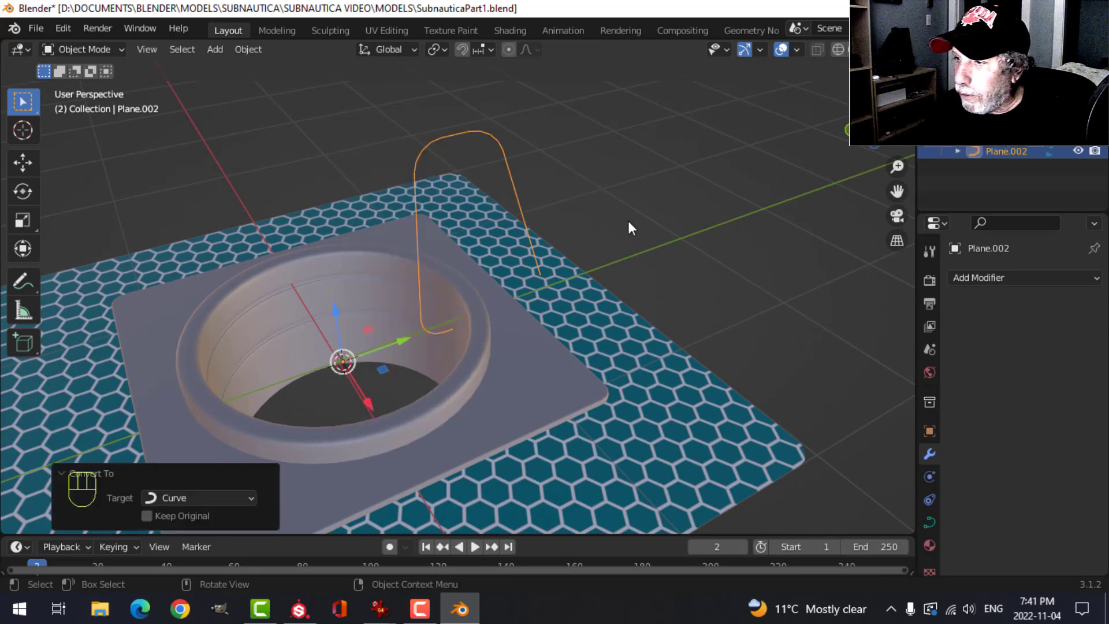
Give the rail curve a round bevel depth of about 0.064 m and shade it smooth
left_click(928, 525)
scroll(994, 474, "down", 5)
left_click(960, 399)
scroll(983, 425, "down", 5)
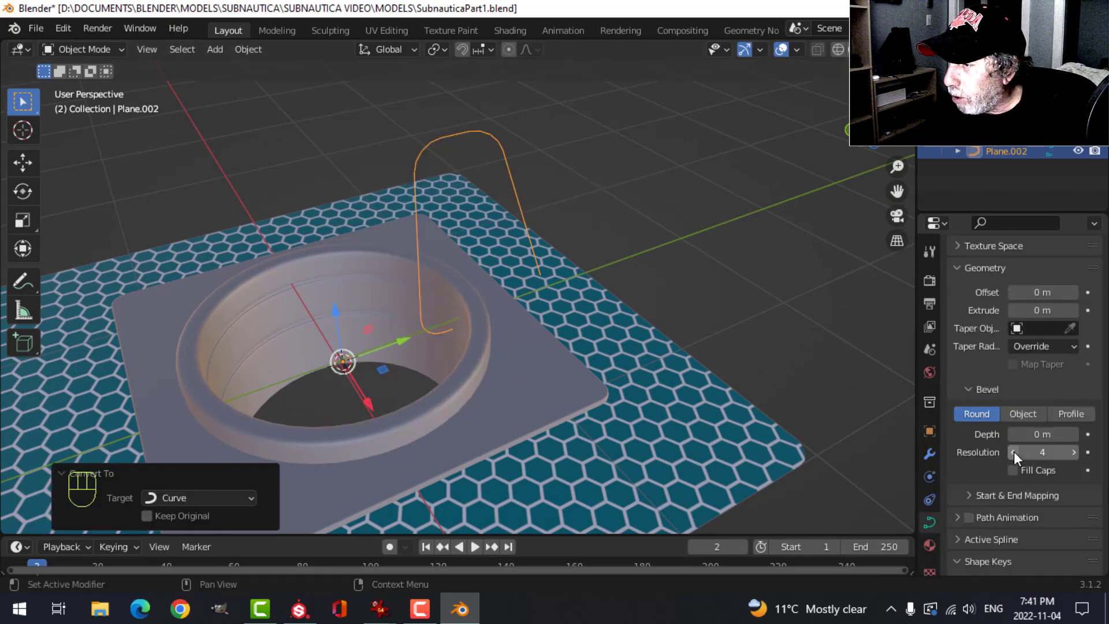
left_click_drag(1039, 435, 1063, 434, "shift")
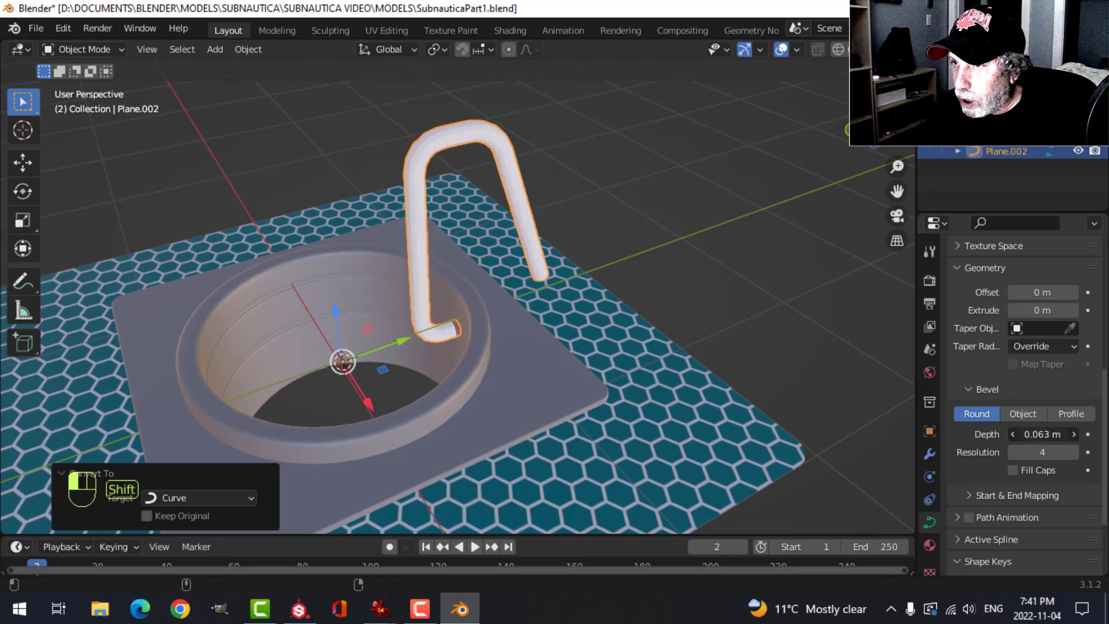
right_click(461, 132)
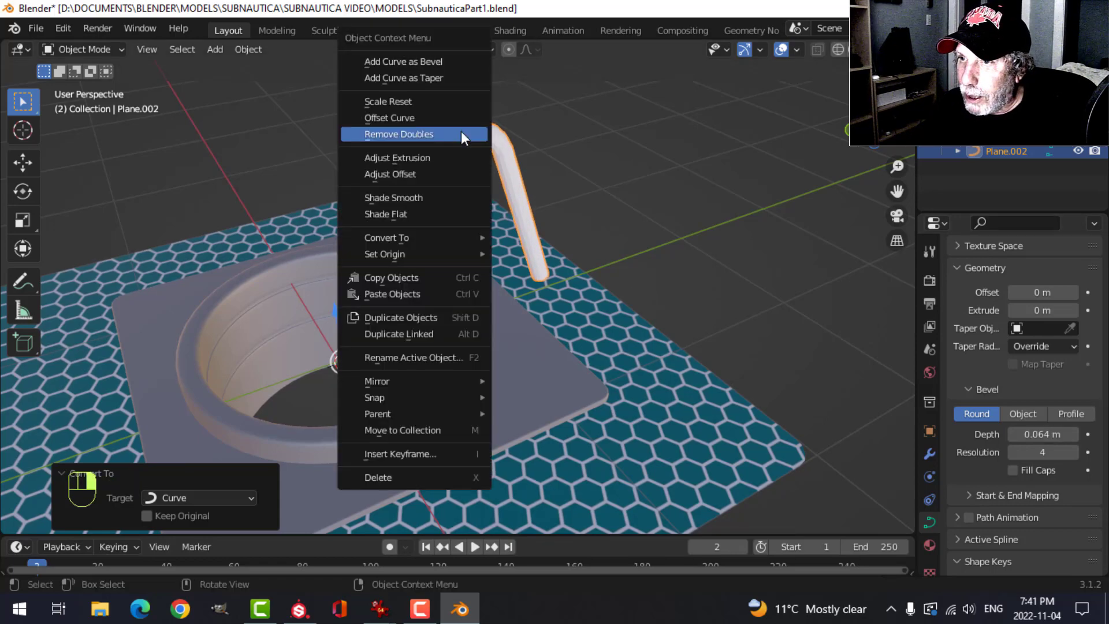
left_click(395, 197)
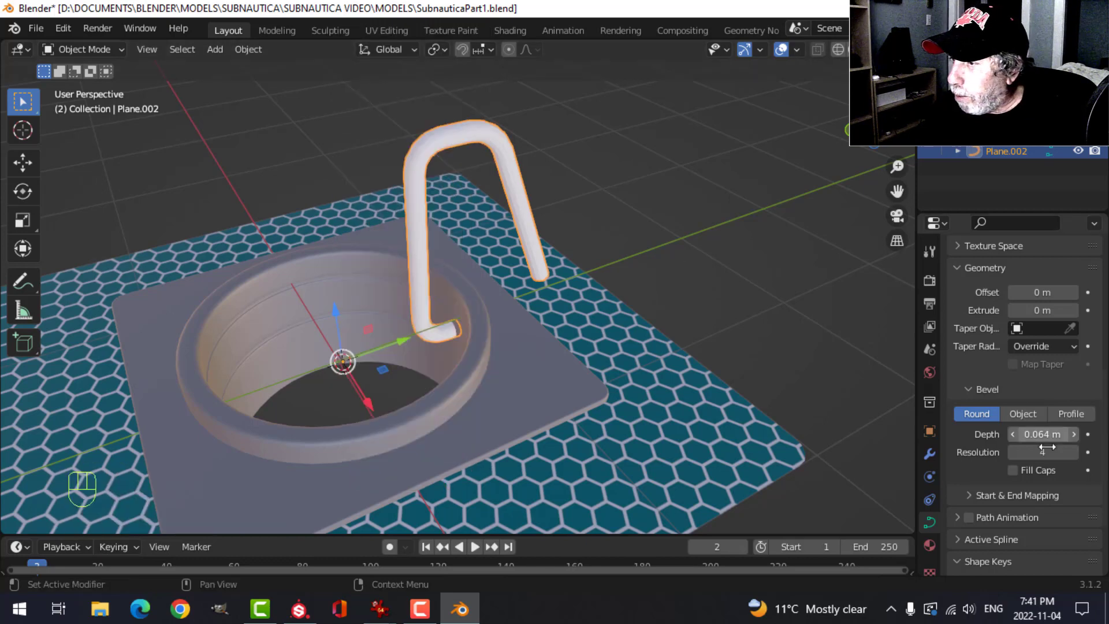
Assign the existing BaseMaterial to the tubular rail
left_click(929, 545)
scroll(977, 317, "up", 5)
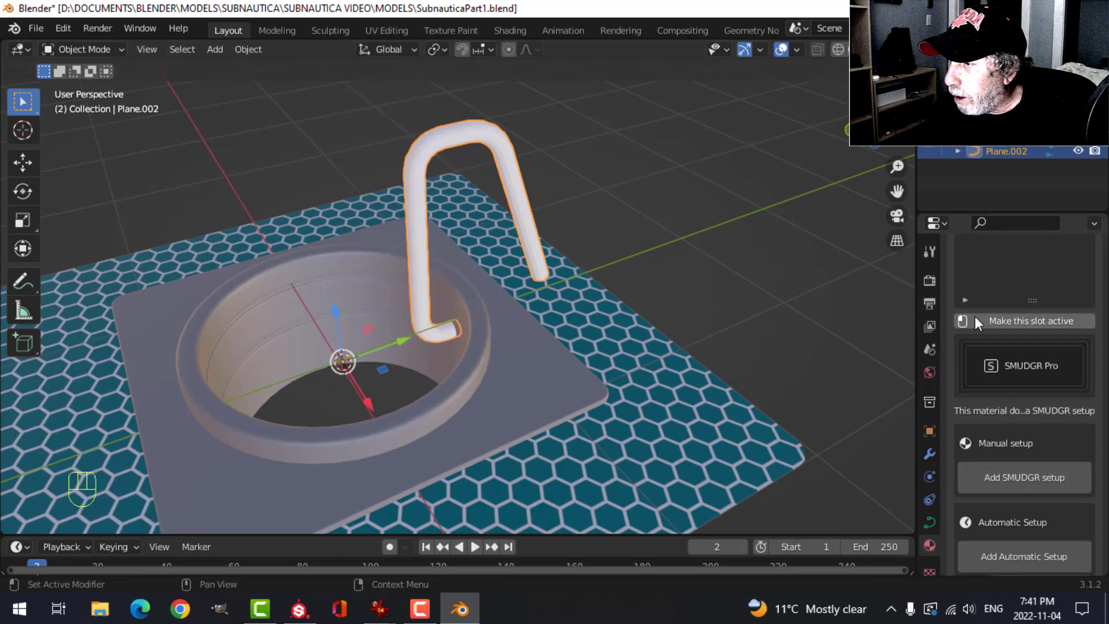
left_click(961, 346)
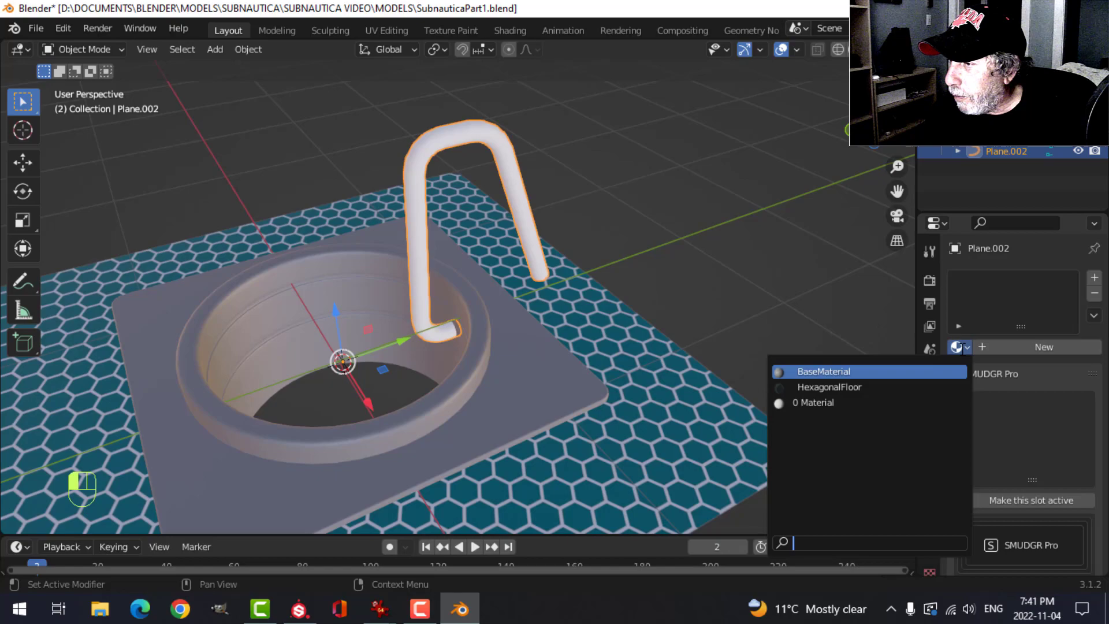
left_click(854, 372)
key("alt+a")
middle_click_drag(398, 324, 396, 271)
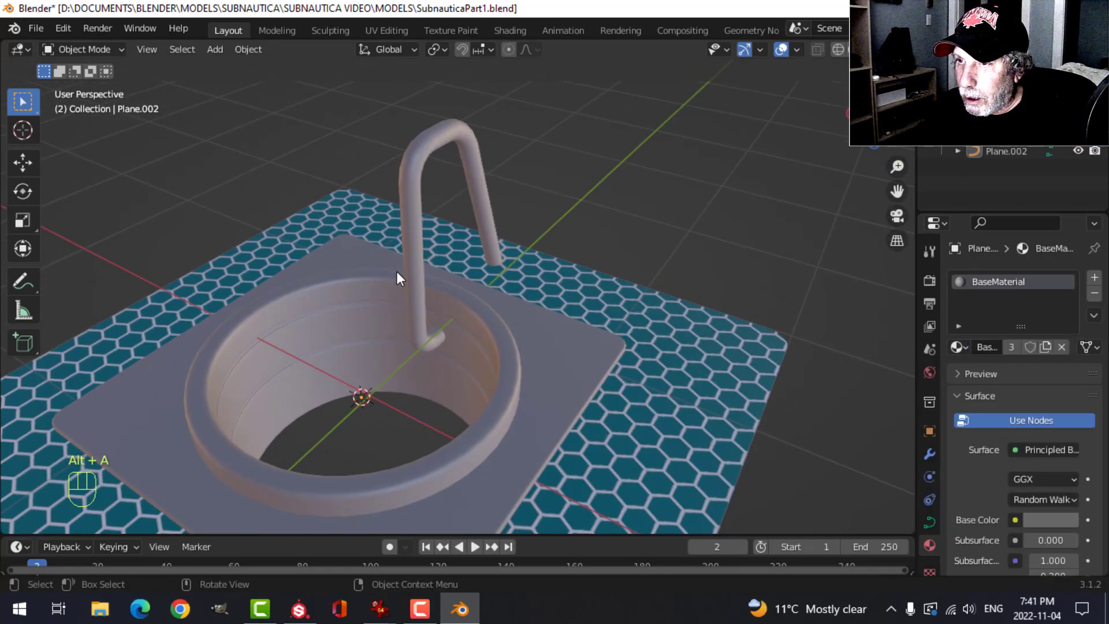
Shift all the rail's curve points in the negative X direction in the top view, off the hatch's centre line, while in Edit Mode
left_click(401, 200)
middle_click_drag(401, 200, 526, 290)
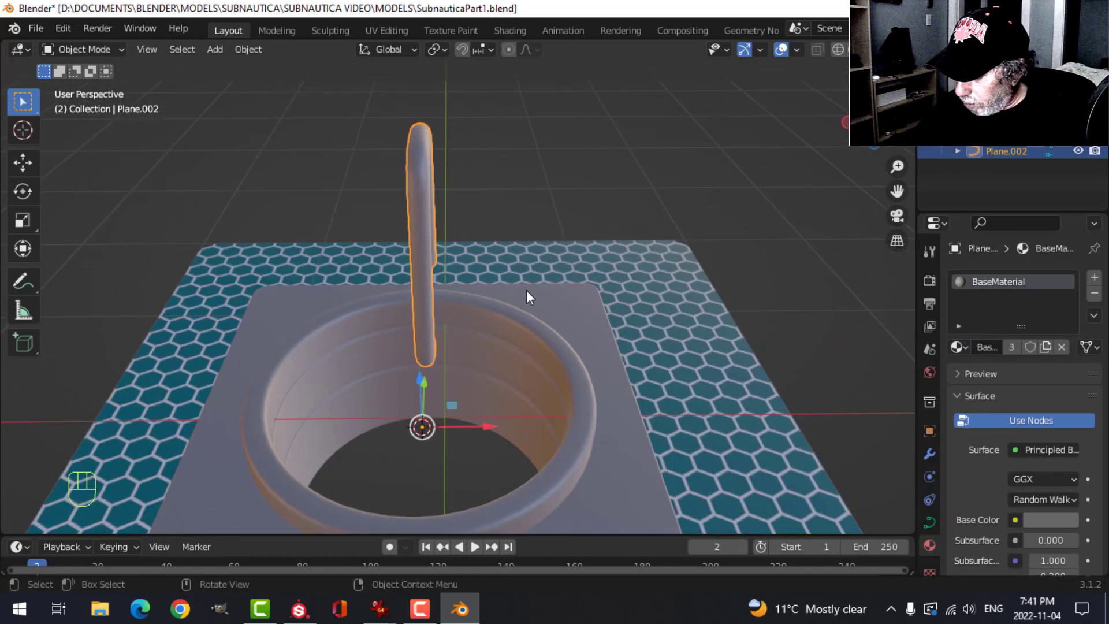
key("KP_7")
key("Tab")
key("a")
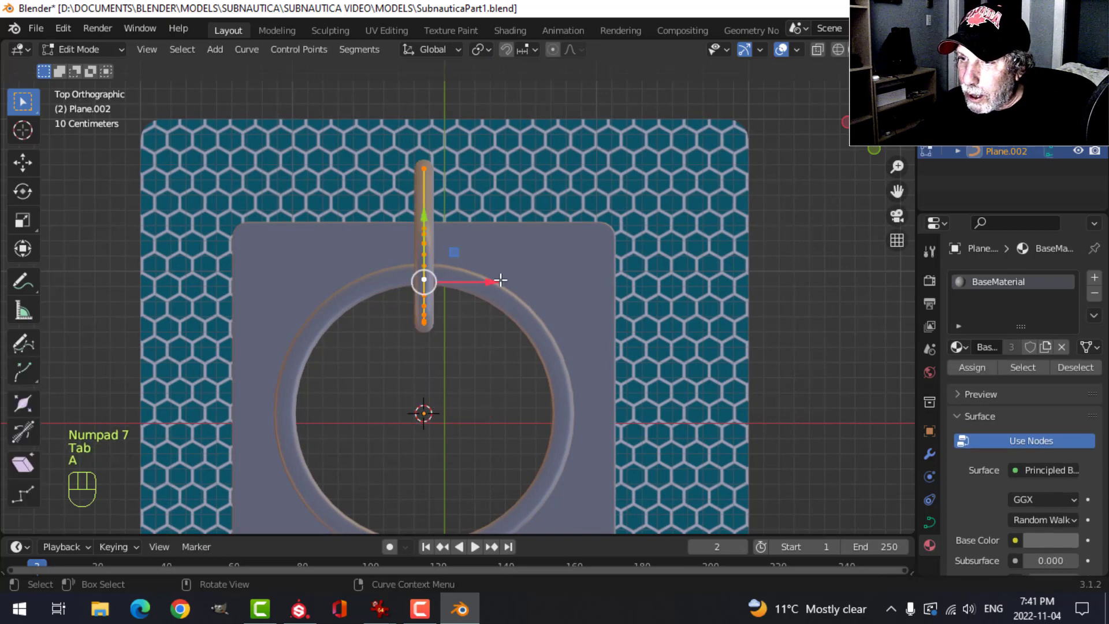
left_click_drag(488, 280, 441, 280)
key("Tab")
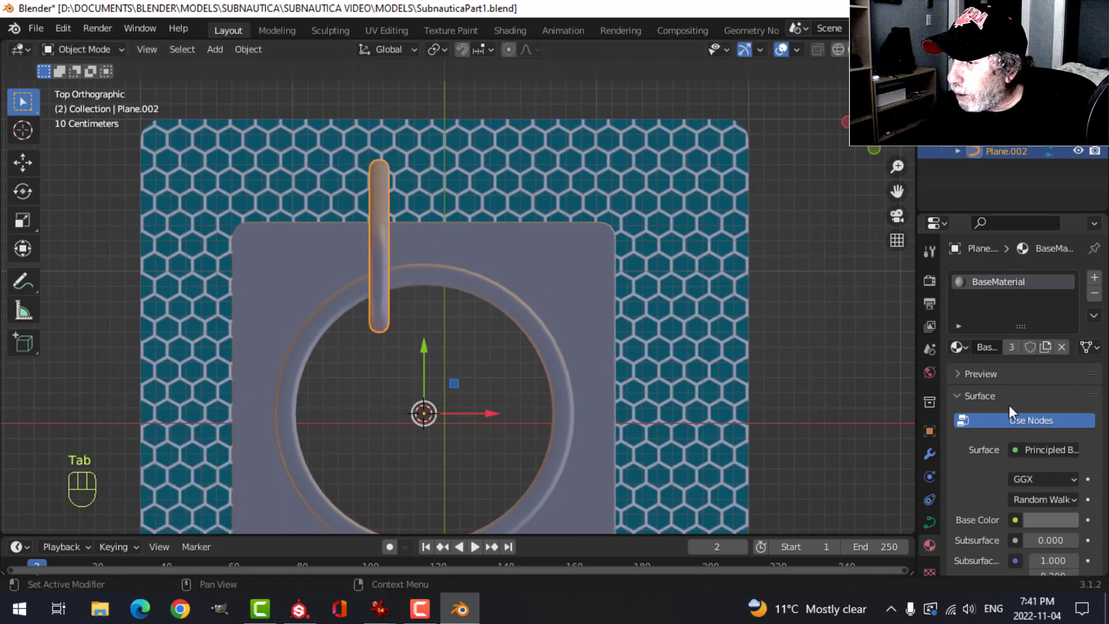
Add a Mirror modifier on the X axis to the rail to create the opposite rail
left_click(926, 454)
left_click(981, 276)
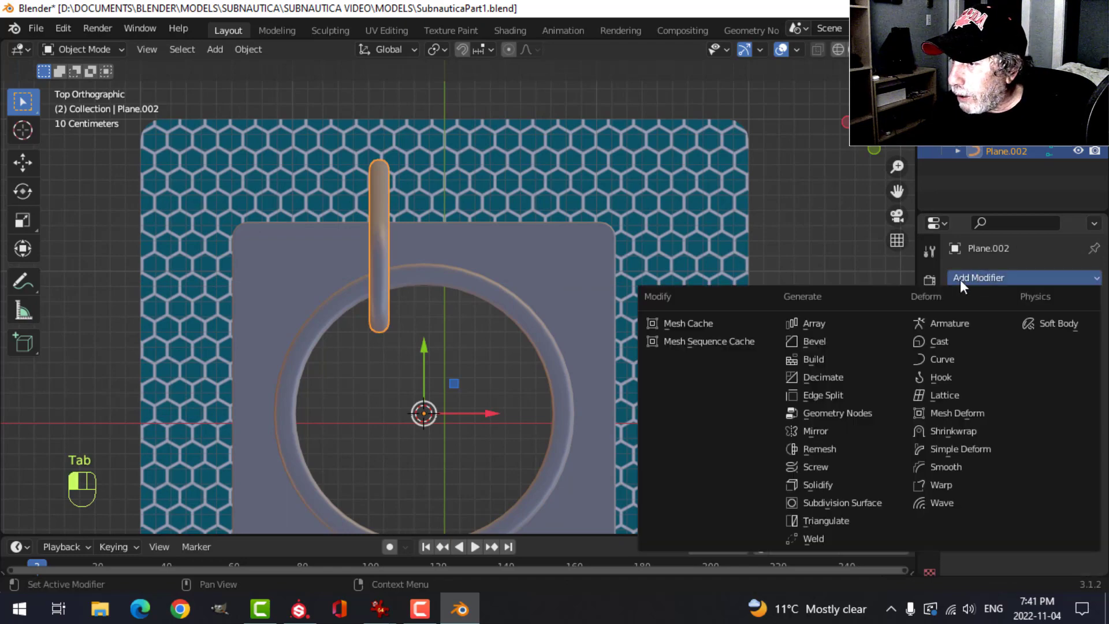
left_click(828, 432)
Set the rail object's origin to the 3D cursor at the hatch centre and show the top view
middle_click_drag(560, 344, 465, 364)
left_click(248, 50)
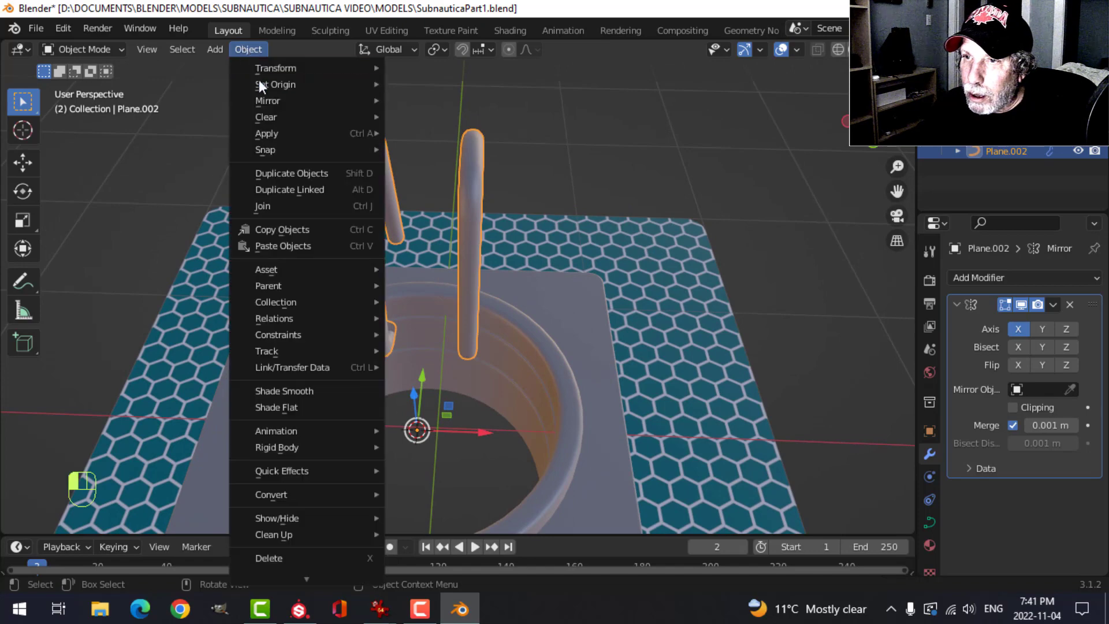
mouse_move(263, 81)
left_click(439, 119)
middle_click_drag(530, 191, 571, 241)
key("KP_7")
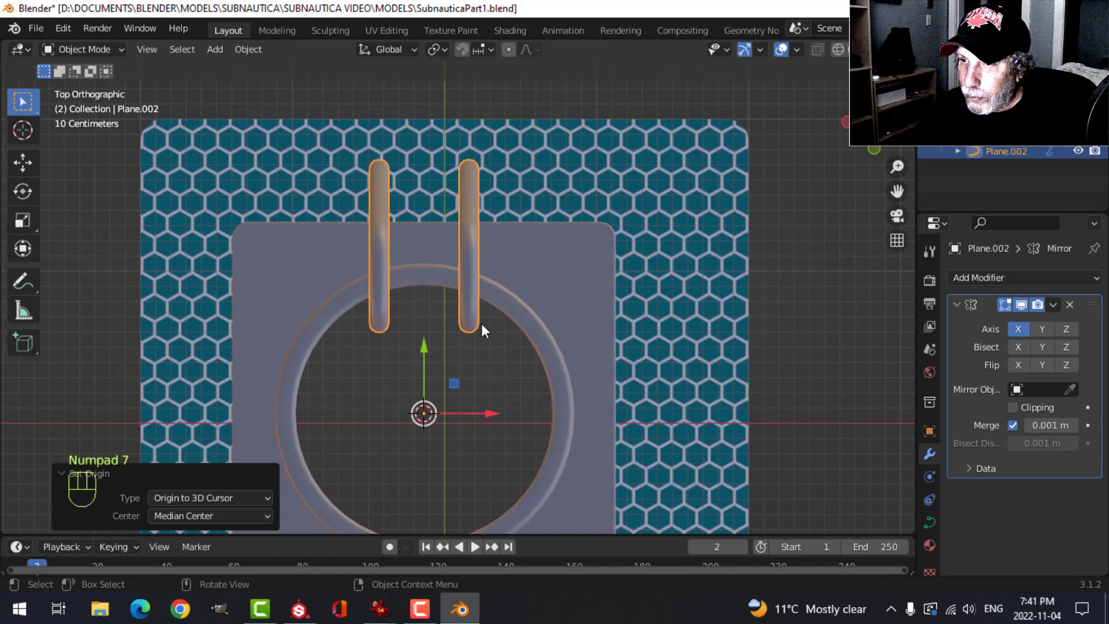
Move all the rail's curve points further in negative X in Edit Mode to widen the gap between the mirrored rails
key("Tab")
key("a")
left_click_drag(446, 283, 413, 282)
middle_click_drag(496, 335, 473, 227)
key("Tab")
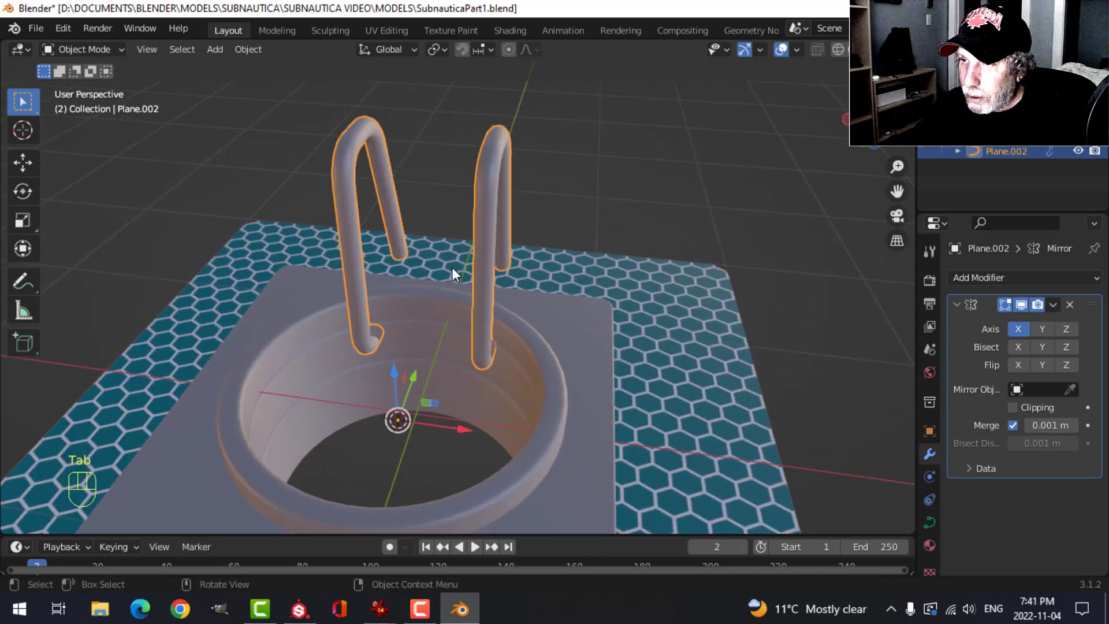
middle_click_drag(452, 267, 514, 236)
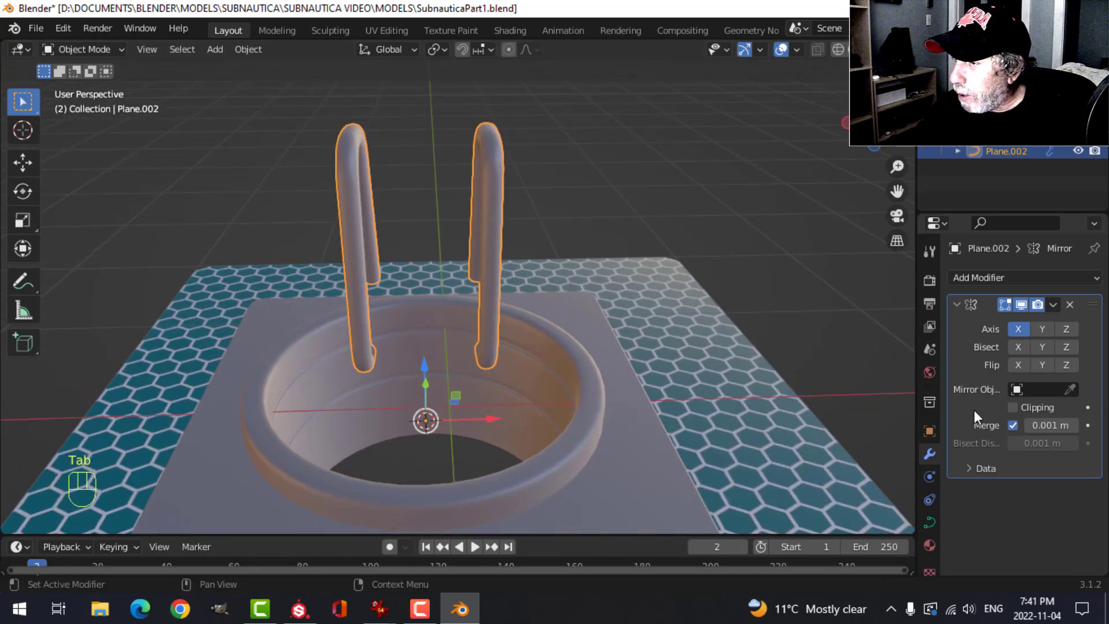
Thicken the rails by setting the curve's round bevel depth to 0.071 m
left_click(930, 523)
scroll(1017, 468, "down", 10)
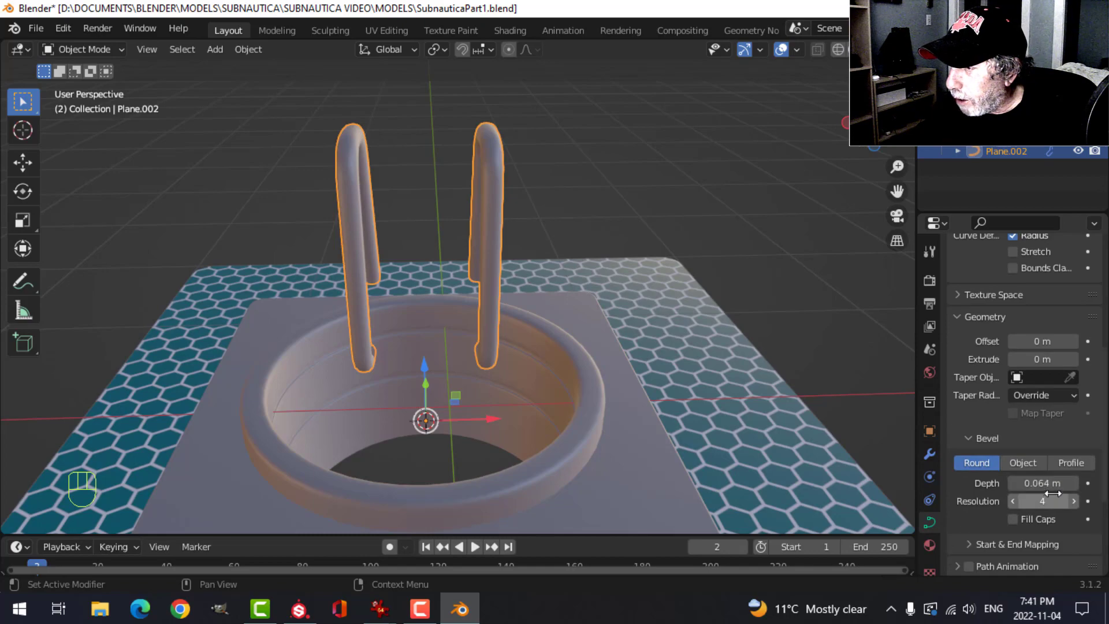
left_click_drag(1053, 493, 1045, 483, "shift")
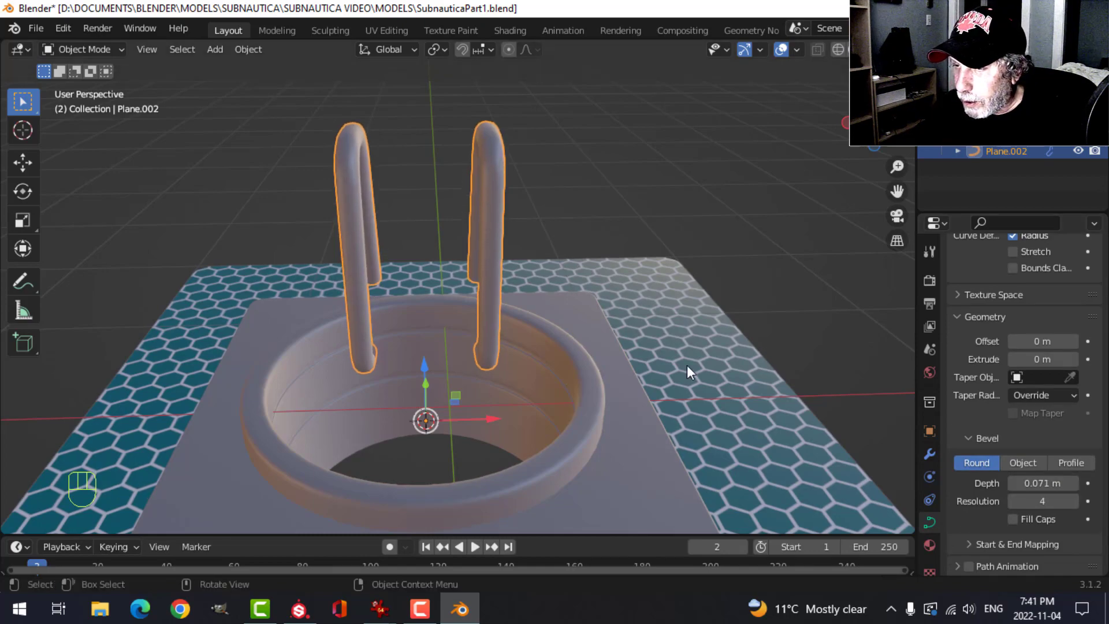
key("alt+a")
Extend the end point of the rail's slanted leg down along the leg towards the floor, using Normal transform orientation
middle_click_drag(687, 365, 601, 312)
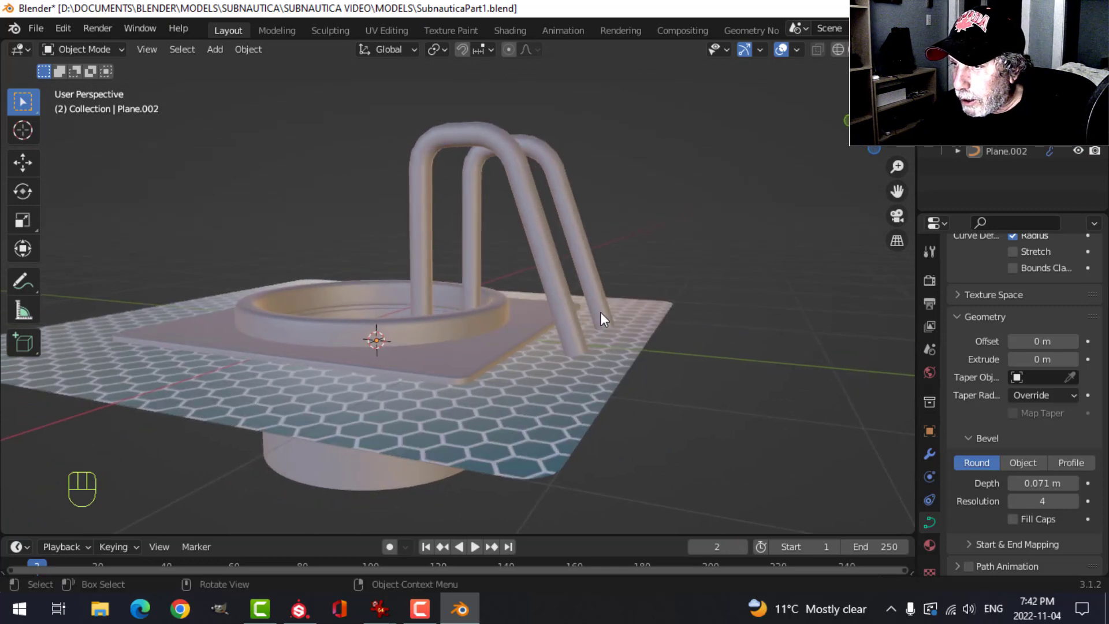
left_click(601, 312)
key("Tab")
left_click(621, 313)
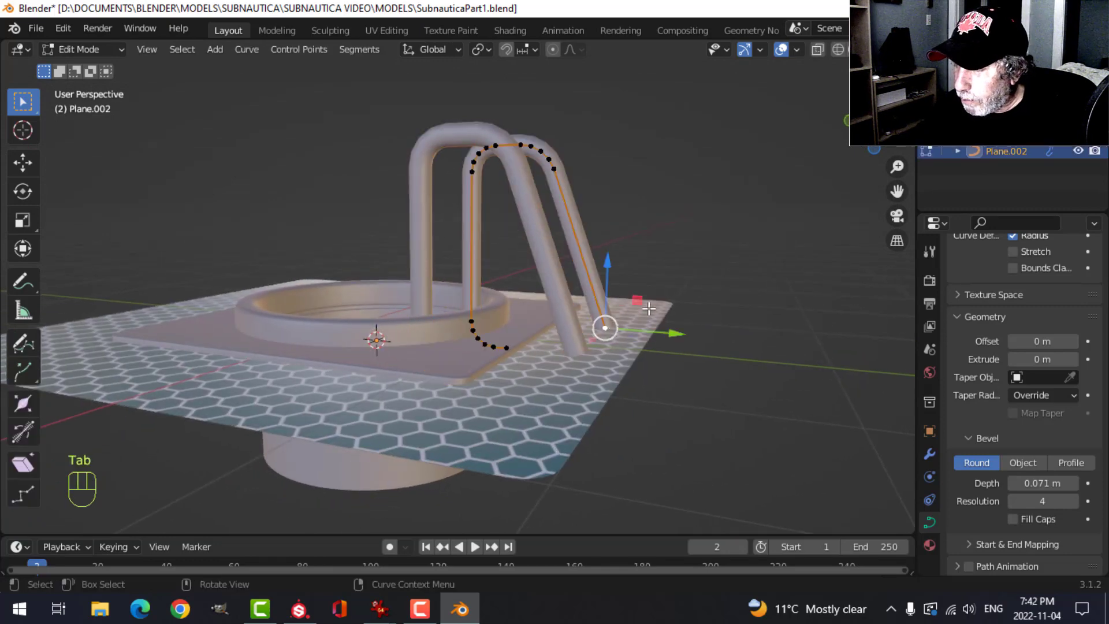
left_click(446, 50)
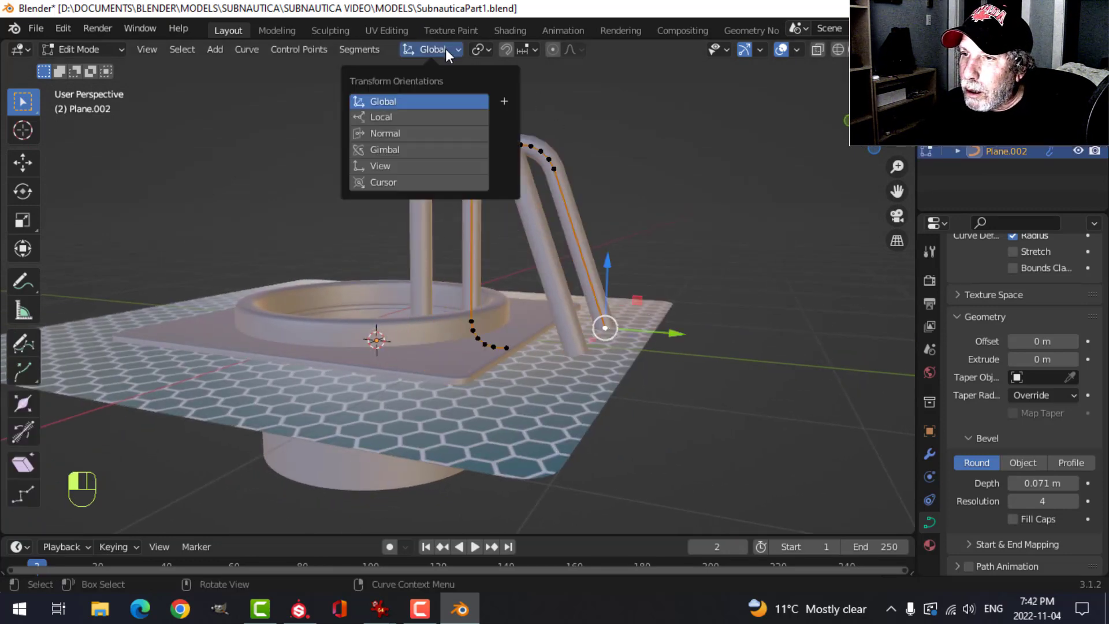
left_click(407, 129)
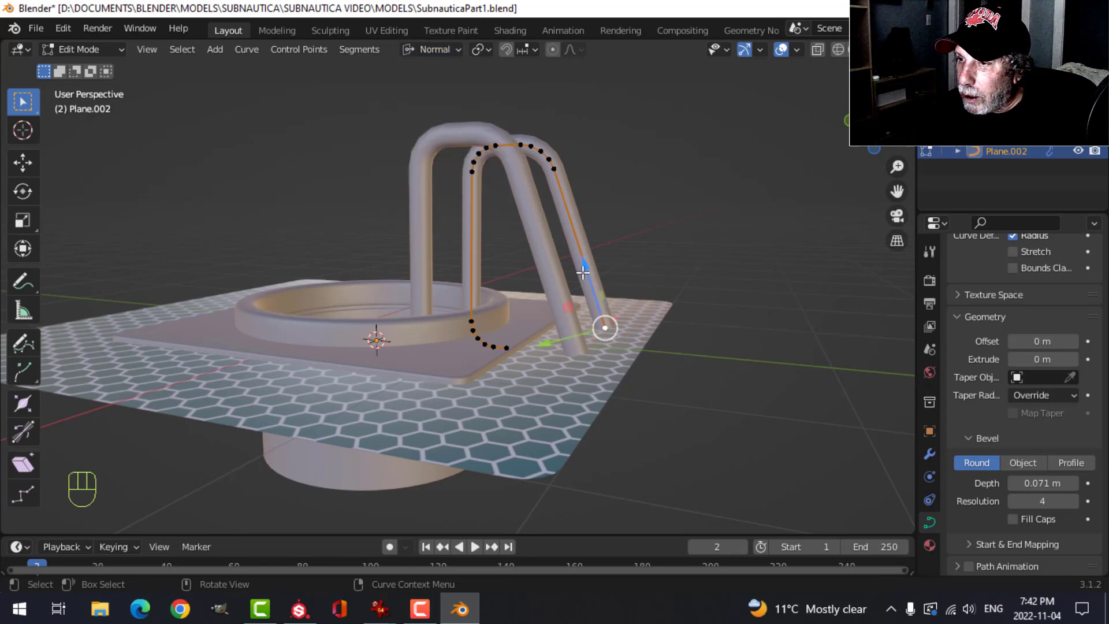
left_click_drag(583, 272, 593, 279)
key("Tab")
scroll(433, 294, "down", 3)
key("alt+a")
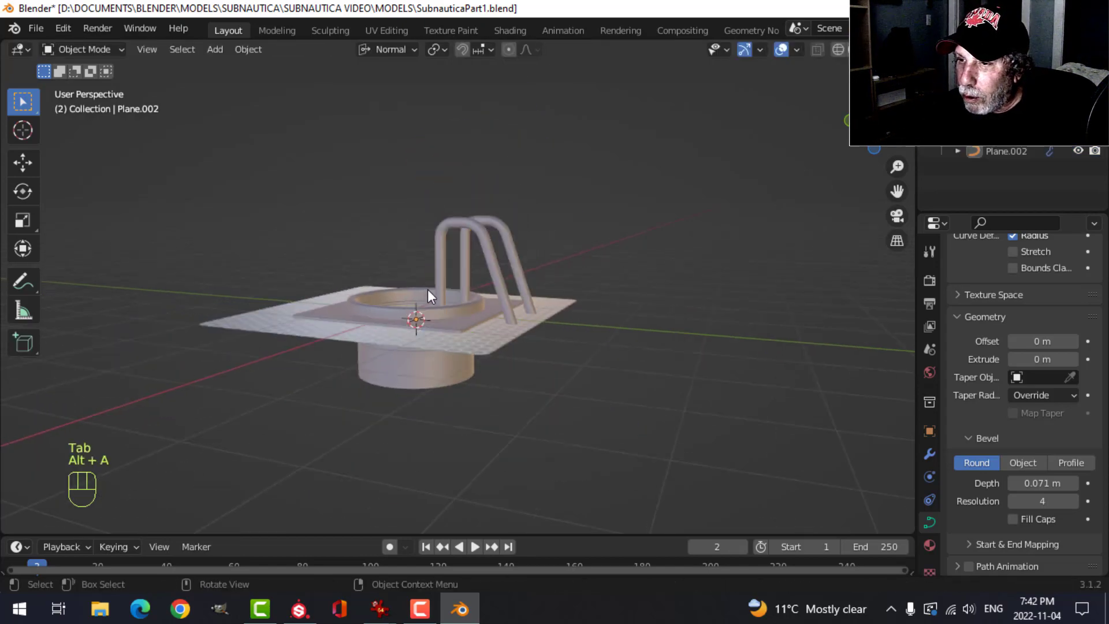
Select the upper and lower control points of the original rail's straight vertical section in Edit Mode
middle_click_drag(427, 289, 685, 231)
scroll(517, 353, "up", 3)
scroll(582, 329, "up", 3)
middle_click_drag(301, 254, 478, 229, "shift")
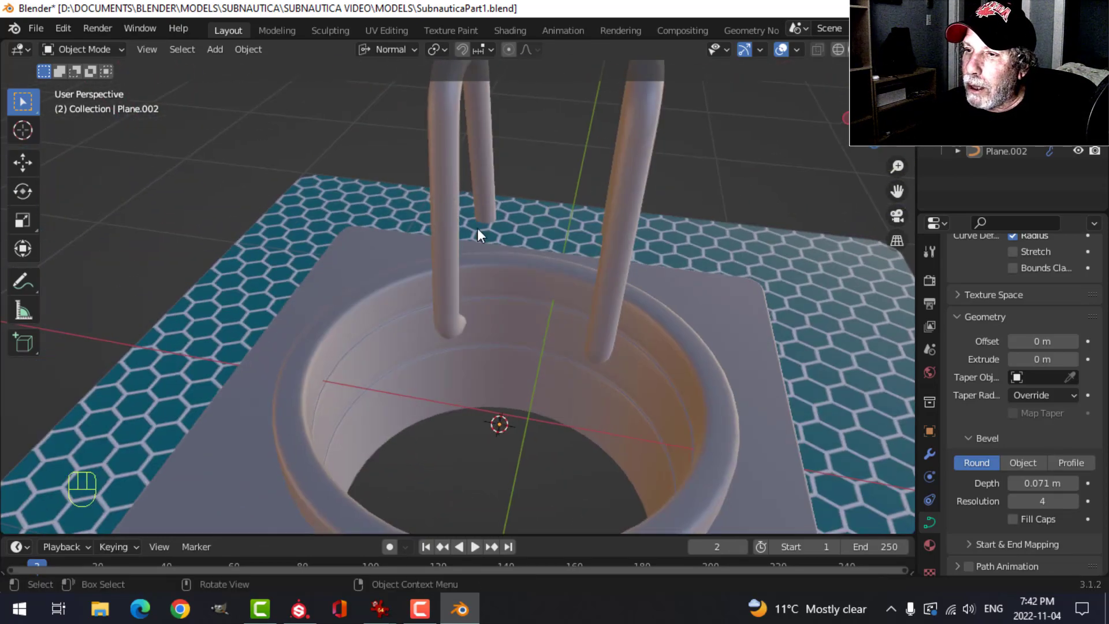
middle_click_drag(454, 181, 467, 226, "shift")
left_click(501, 224)
key("Tab")
key("a")
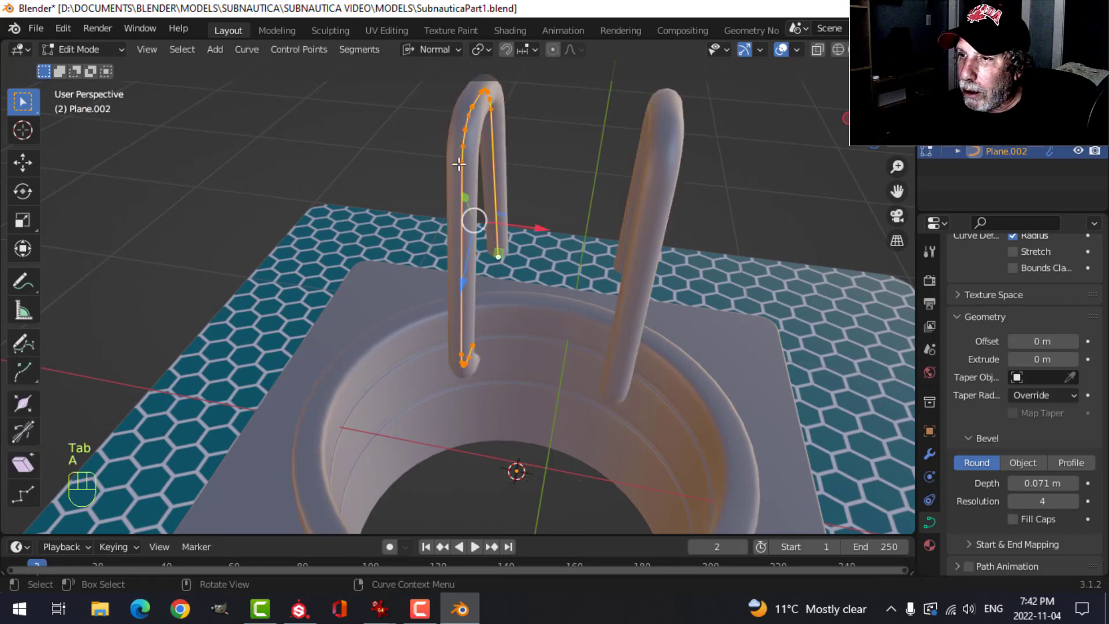
left_click(462, 163)
left_click(454, 347, "shift")
middle_click_drag(495, 306, 427, 241)
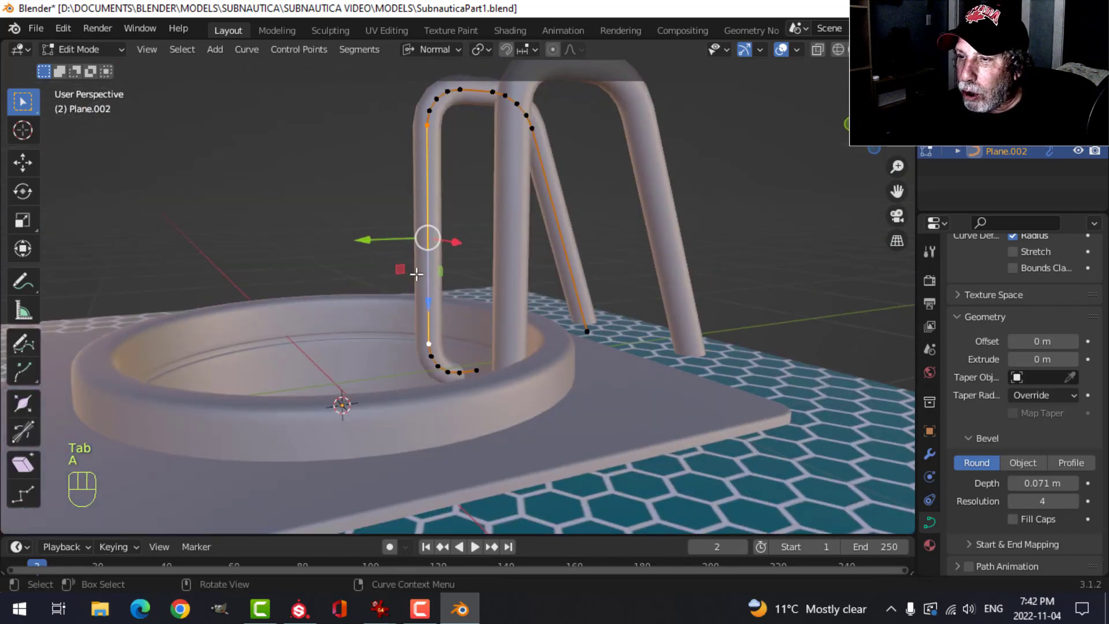
scroll(418, 275, "down", 2)
middle_click_drag(451, 279, 521, 310, "shift")
middle_click_drag(578, 285, 567, 287)
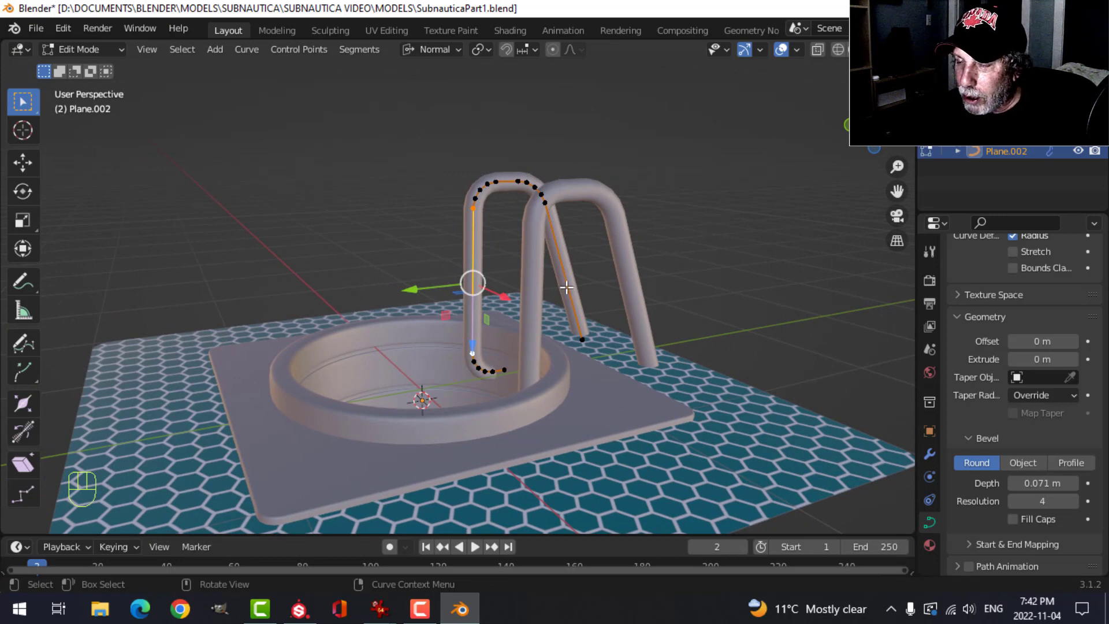
Reselect the vertical section's two end points, restore Global transform orientation and snap the 3D cursor to the selection
key("alt+a")
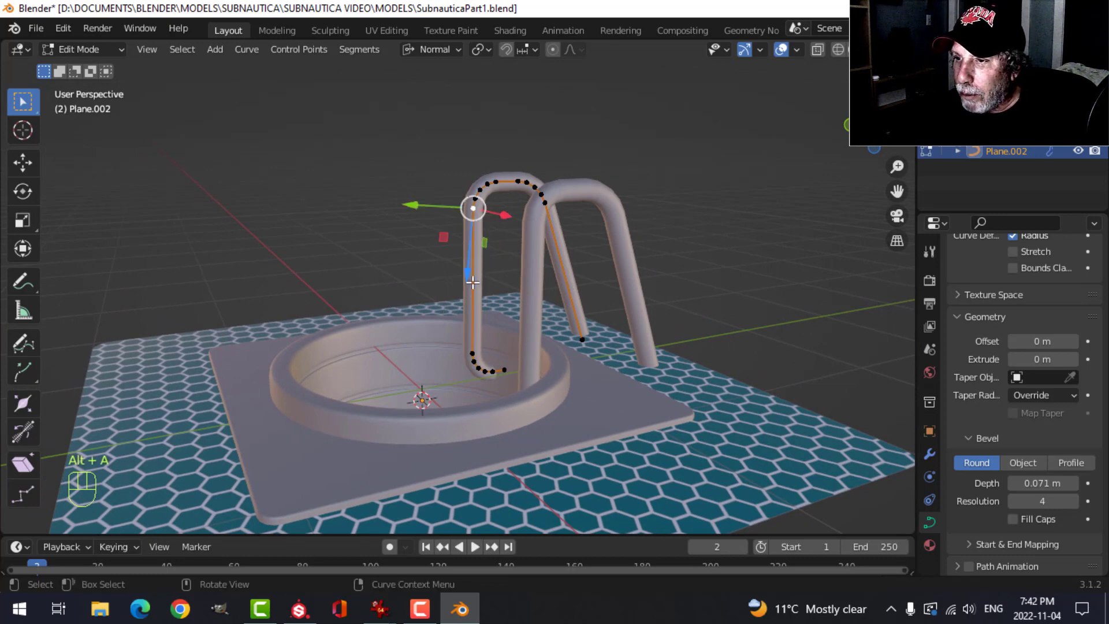
left_click(473, 350, "shift")
left_click(442, 49)
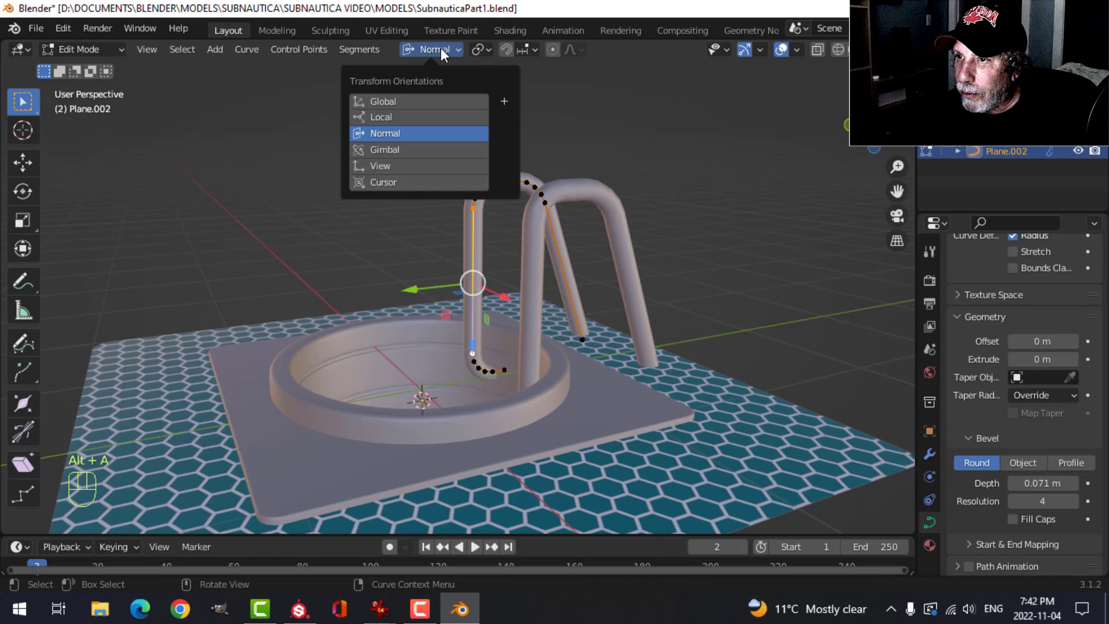
left_click(403, 102)
key("shift+s")
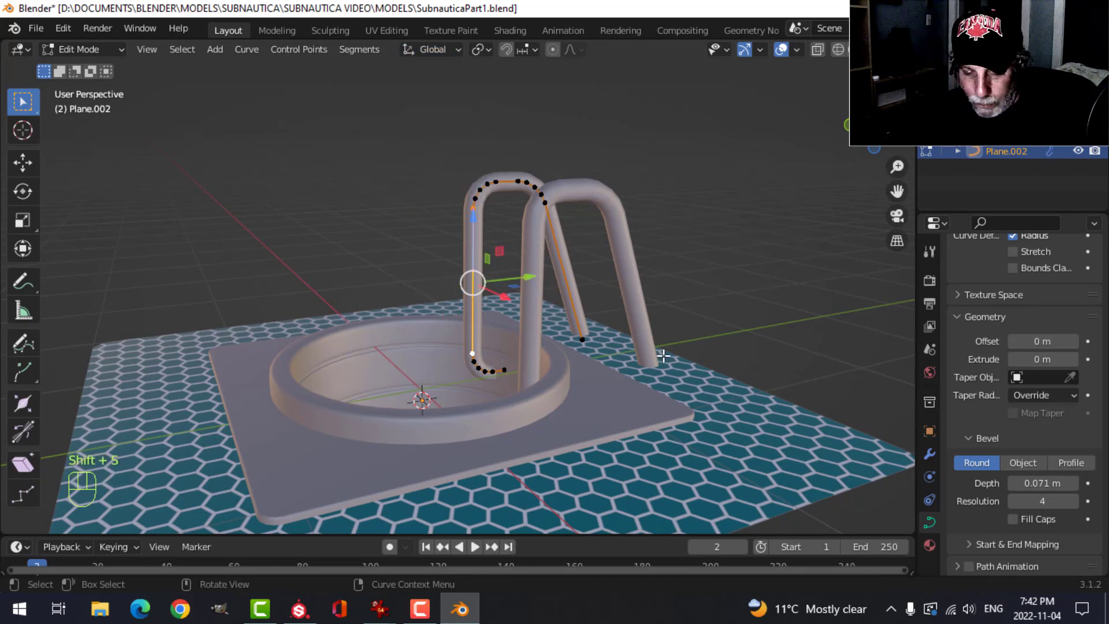
key("shift+s")
left_click(661, 452)
key("Tab")
scroll(581, 306, "up", 3)
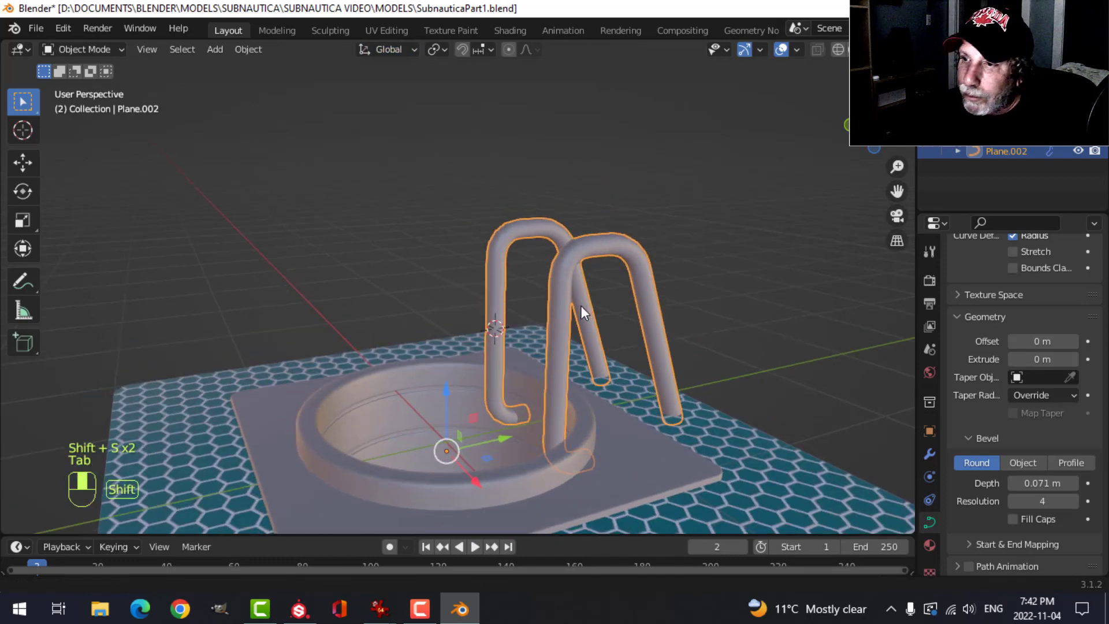
Add a plane at the 3D cursor and merge all its vertices at the center into a single vertex
key("shift+a")
mouse_move(542, 261)
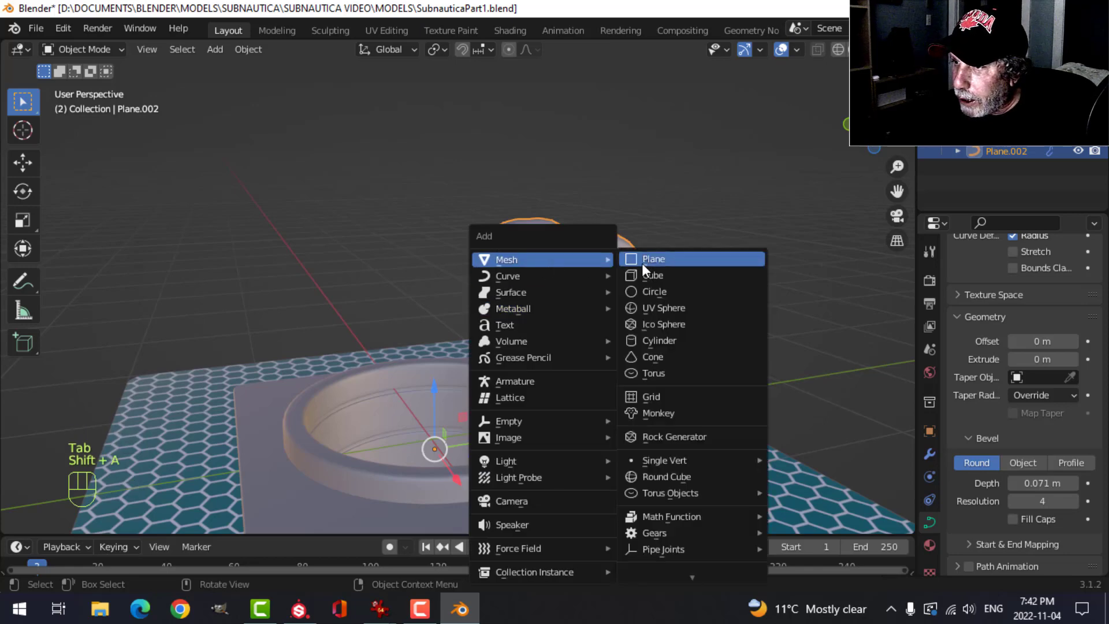
left_click(642, 262)
key("Tab")
key("m")
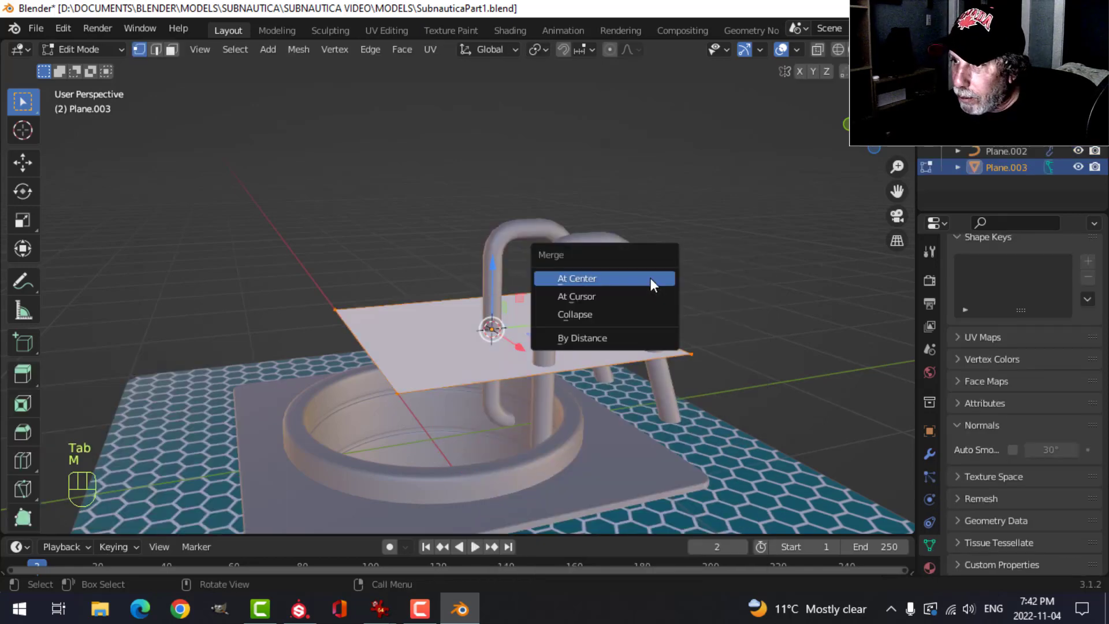
left_click(648, 277)
Move the vertex off the rail in negative Y, and lower it by about 0.24 m in the right side view
key("g")
key("y")
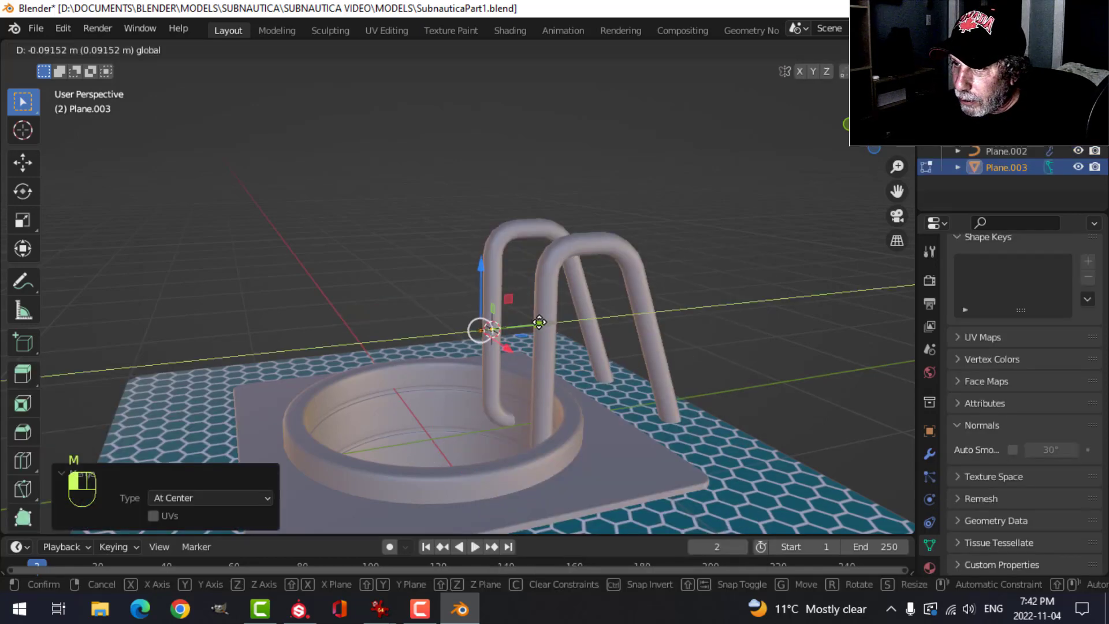
left_click(614, 297)
key("KP_3")
scroll(615, 298, "up", 2)
middle_click_drag(615, 298, 636, 306, "shift")
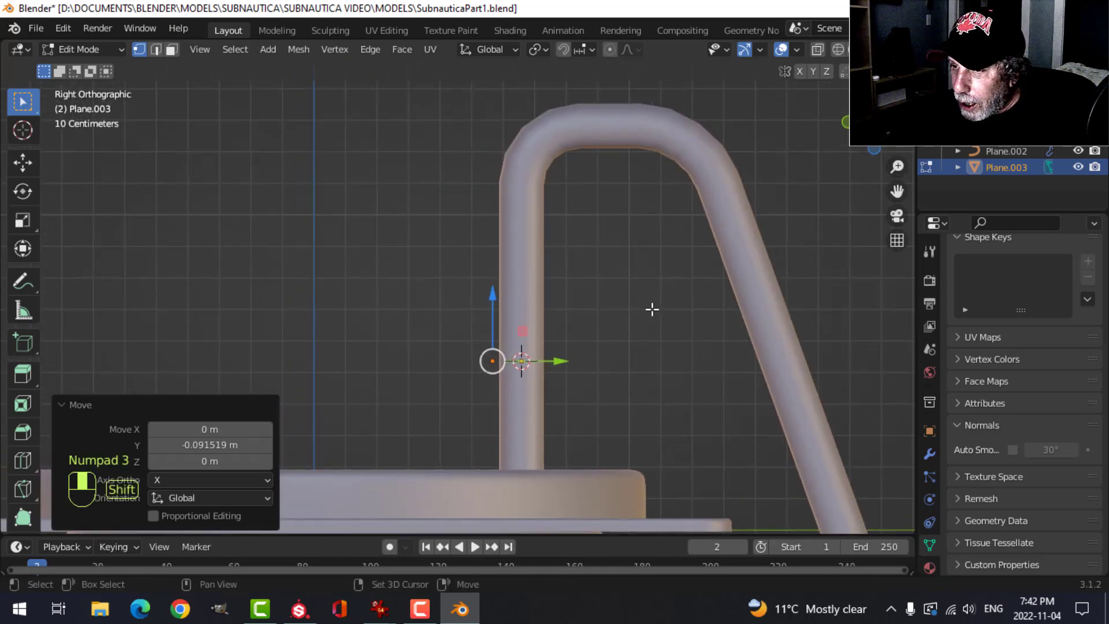
key("g")
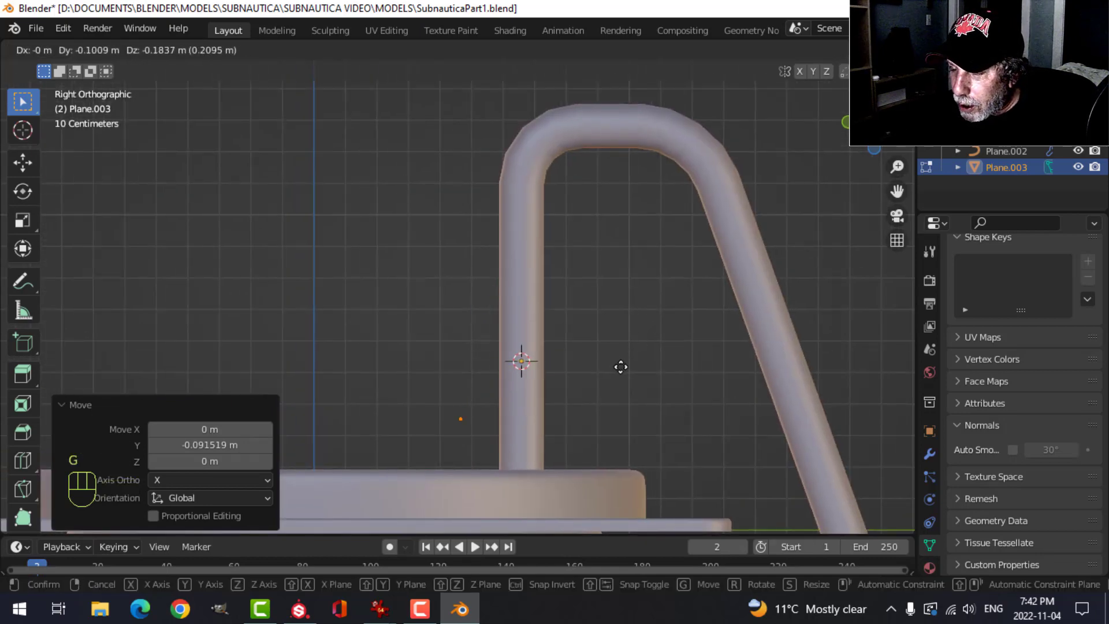
left_click(630, 382)
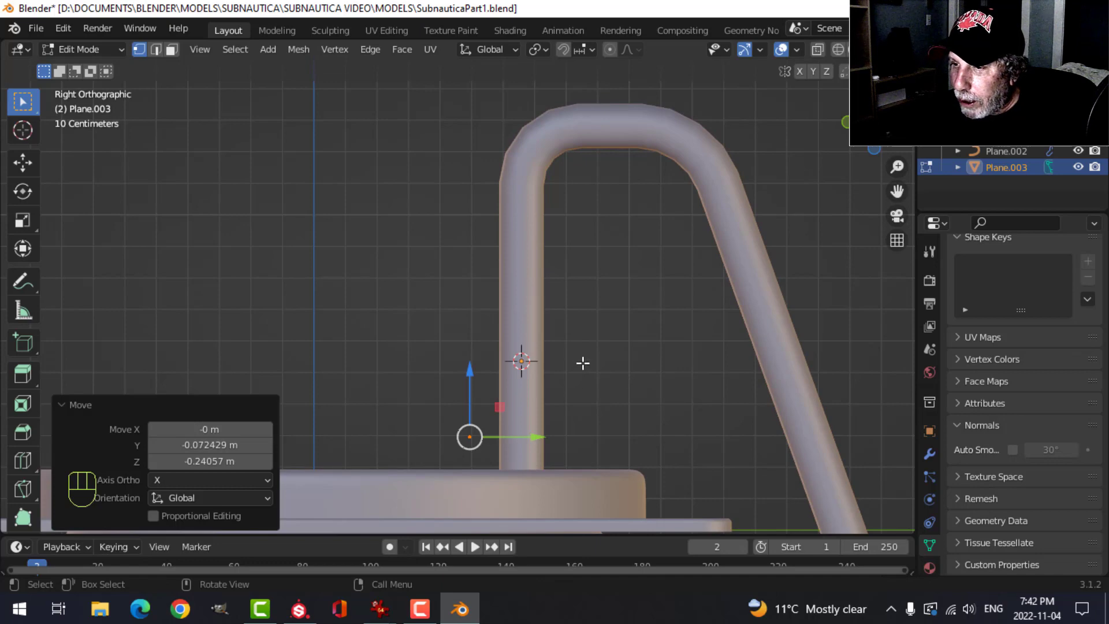
Extrude the vertex upward in Z to form a vertical handle line in front of the rail
scroll(583, 363, "down", 2)
left_click_drag(529, 392, 525, 390)
key("e")
left_click(557, 379)
left_click_drag(462, 329, 458, 178)
Extrude the upper and lower ends of the handle line in positive Y into the rail
key("e")
left_click_drag(529, 239, 570, 240)
left_click(463, 390)
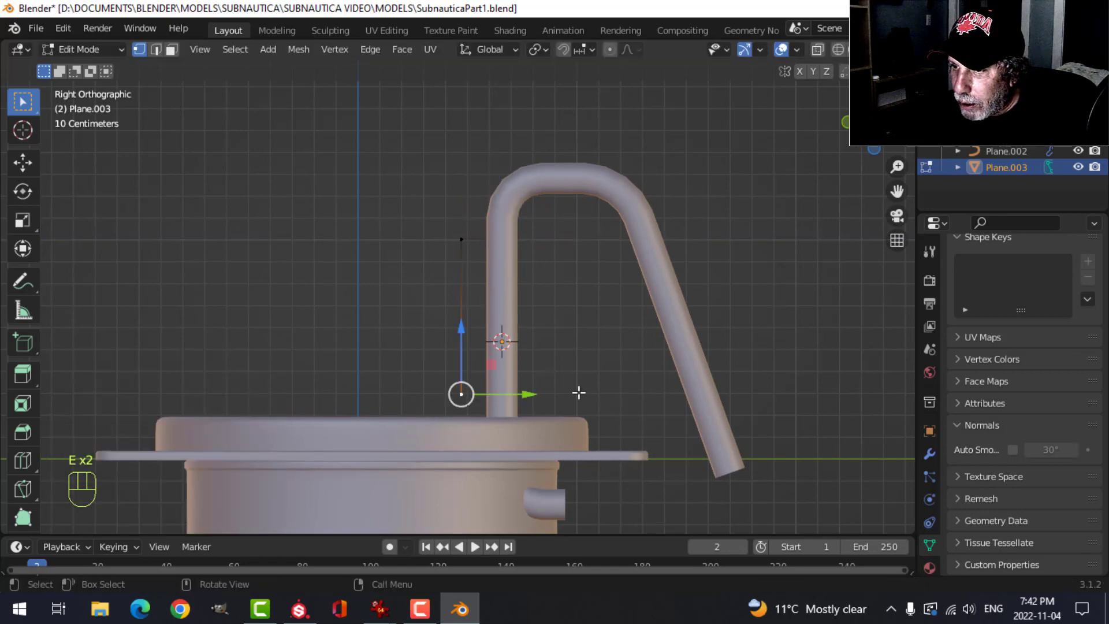
key("e")
left_click_drag(525, 391, 560, 390)
Round the handle outline's two corners with a 4-segment vertex bevel about 0.045 m wide
middle_click_drag(439, 319, 440, 374)
key("ctrl+shift+b")
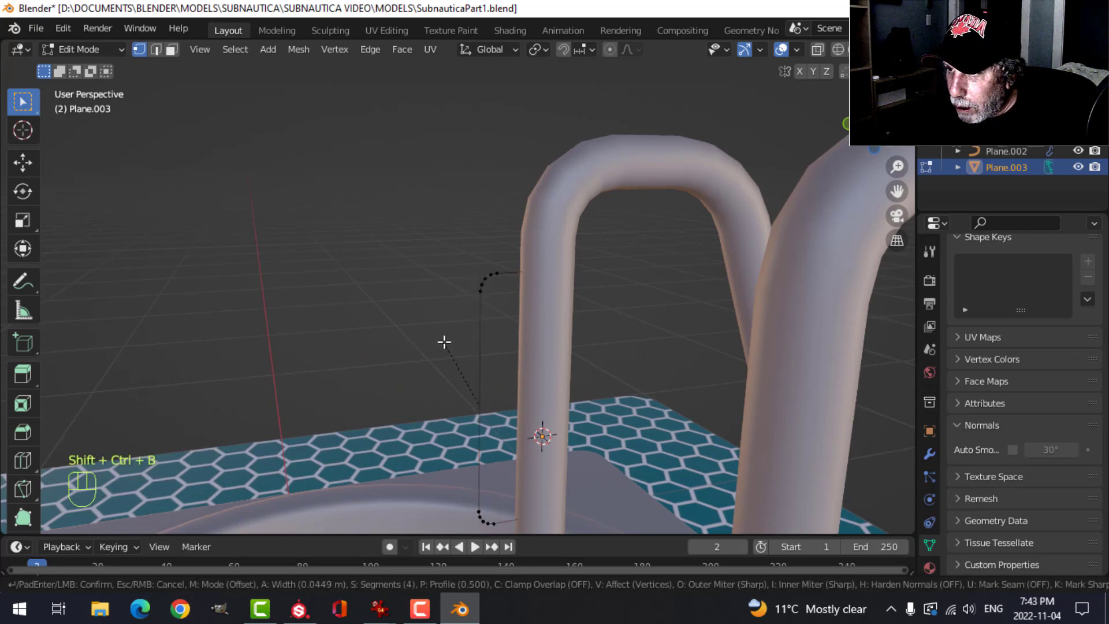
left_click(442, 338)
key("Tab")
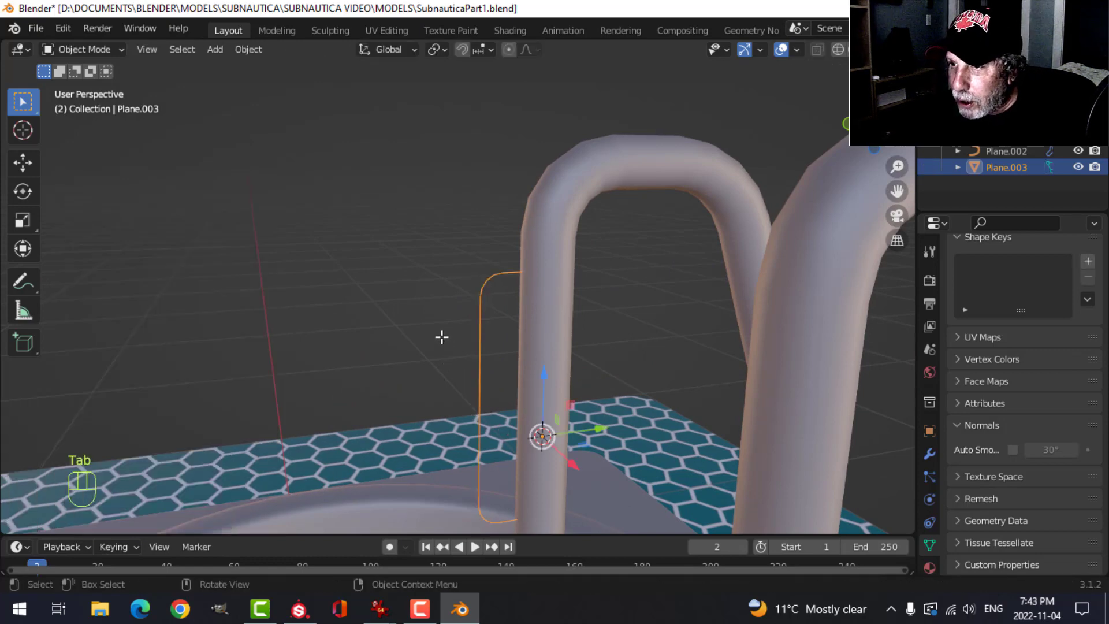
Convert the handle outline to a curve and set its round bevel depth to 0.031 m
middle_click_drag(442, 335, 536, 297)
right_click(526, 295)
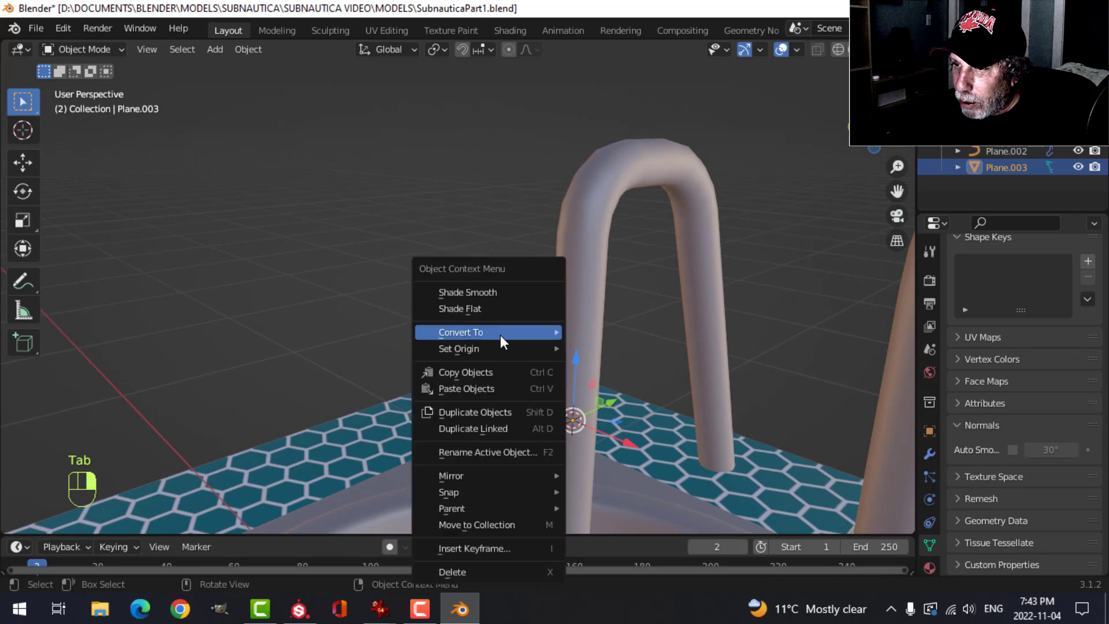
mouse_move(500, 335)
left_click(586, 331)
scroll(963, 504, "down", 4)
scroll(963, 504, "down", 3)
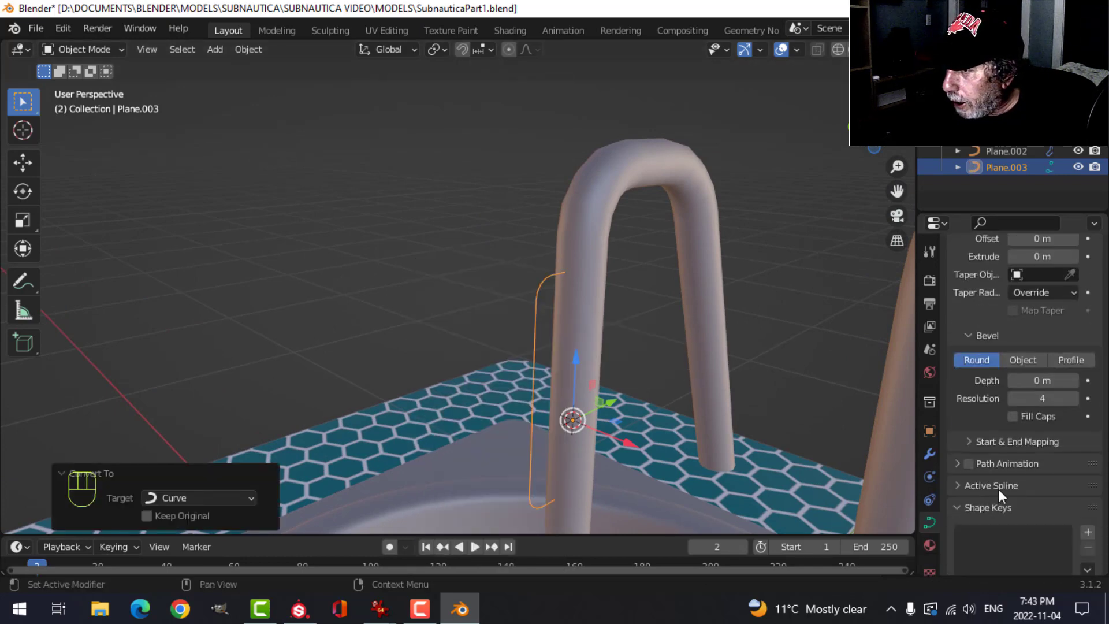
left_click_drag(1038, 380, 1065, 379)
Apply Shade Smooth to the tubular handle
right_click(505, 287)
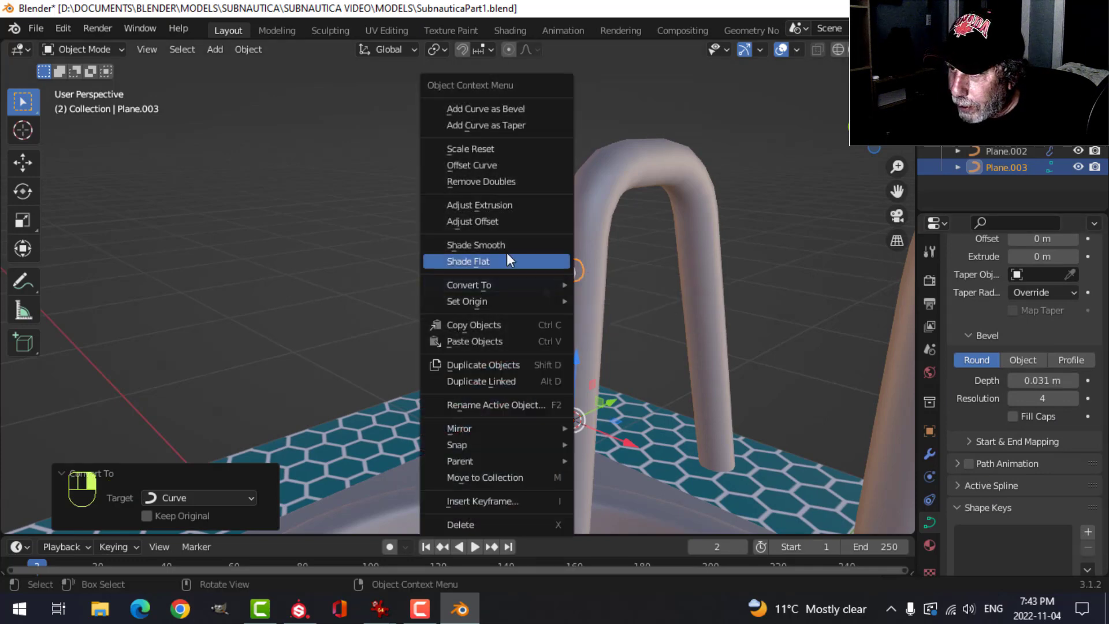
left_click(516, 250)
key("alt+a")
middle_click_drag(562, 324, 597, 306)
Assign the existing BaseMaterial to the tubular handle
left_click(570, 312)
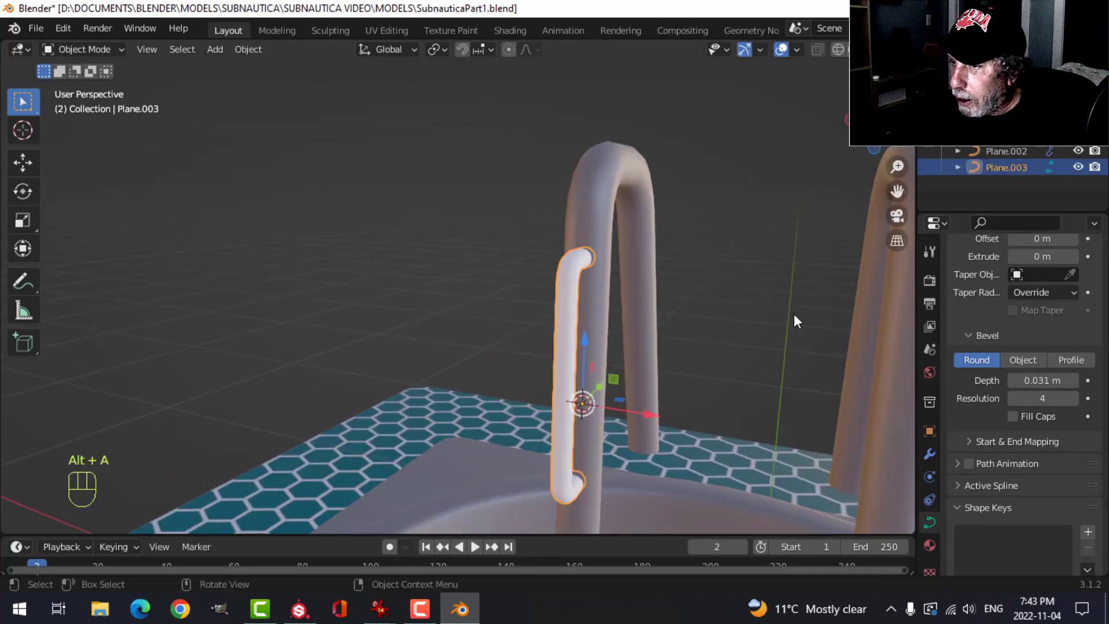
left_click(929, 545)
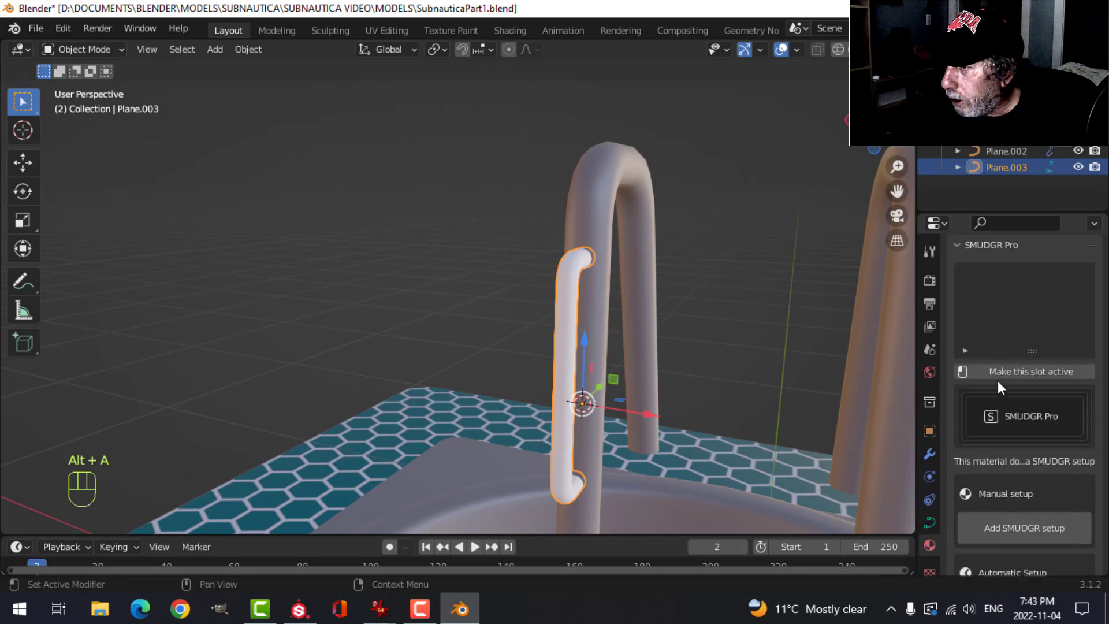
scroll(962, 369, "up", 4)
left_click(969, 348)
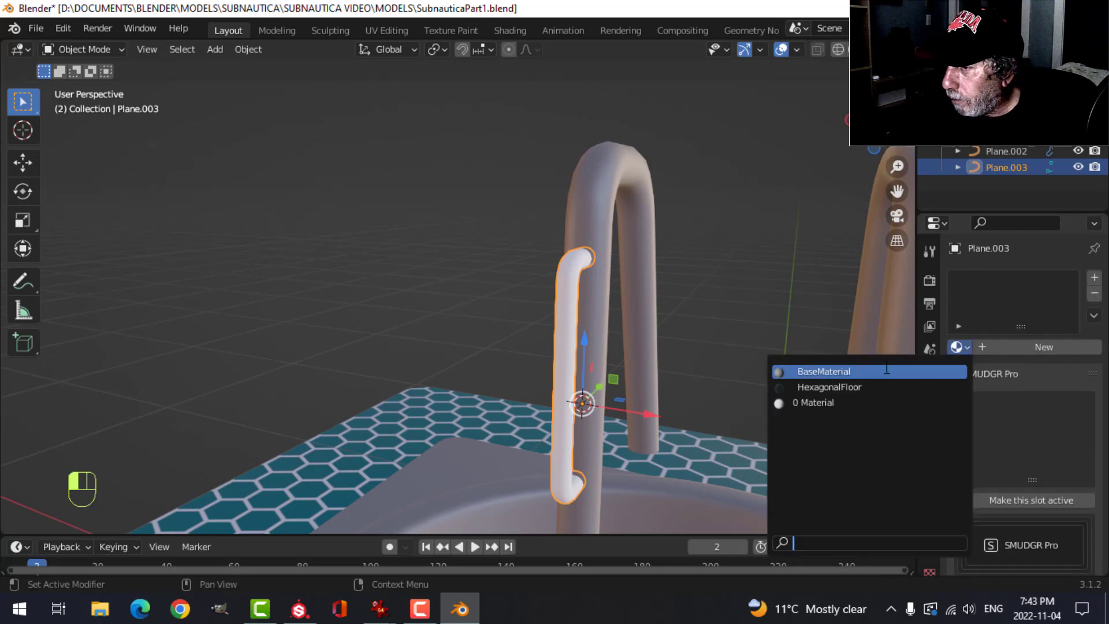
left_click(809, 371)
key("alt+a")
Snap the 3D cursor to the center of the circular hatch ring by selecting all its geometry in Edit Mode
middle_click_drag(665, 346, 631, 368)
middle_click_drag(543, 395, 558, 351)
left_click(563, 335)
key("Tab")
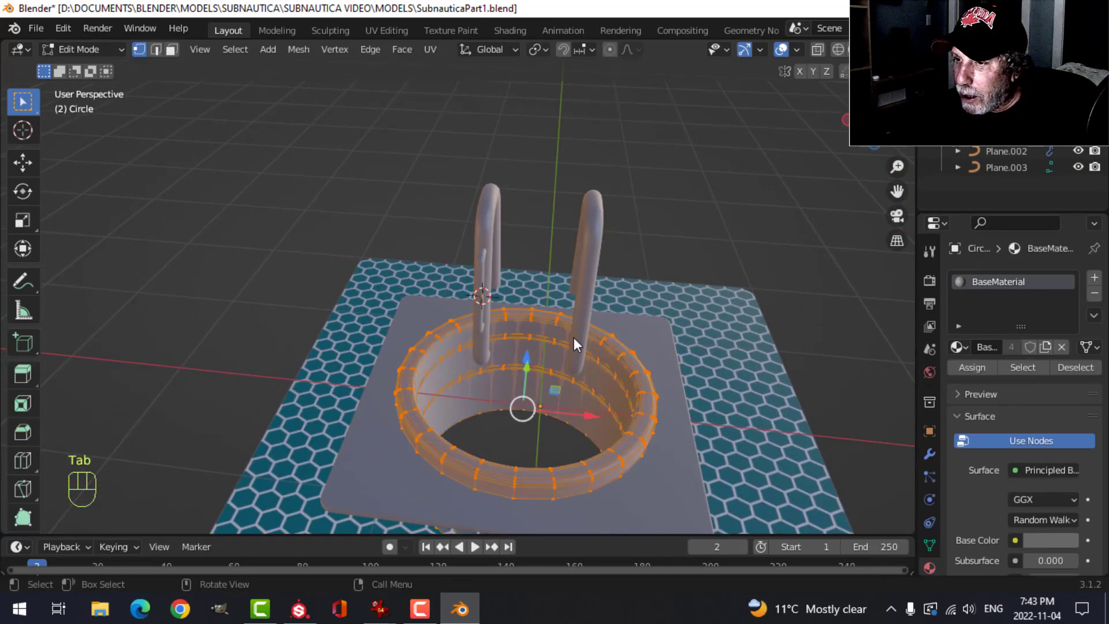
key("a")
key("shift+s")
left_click(652, 434)
key("Tab")
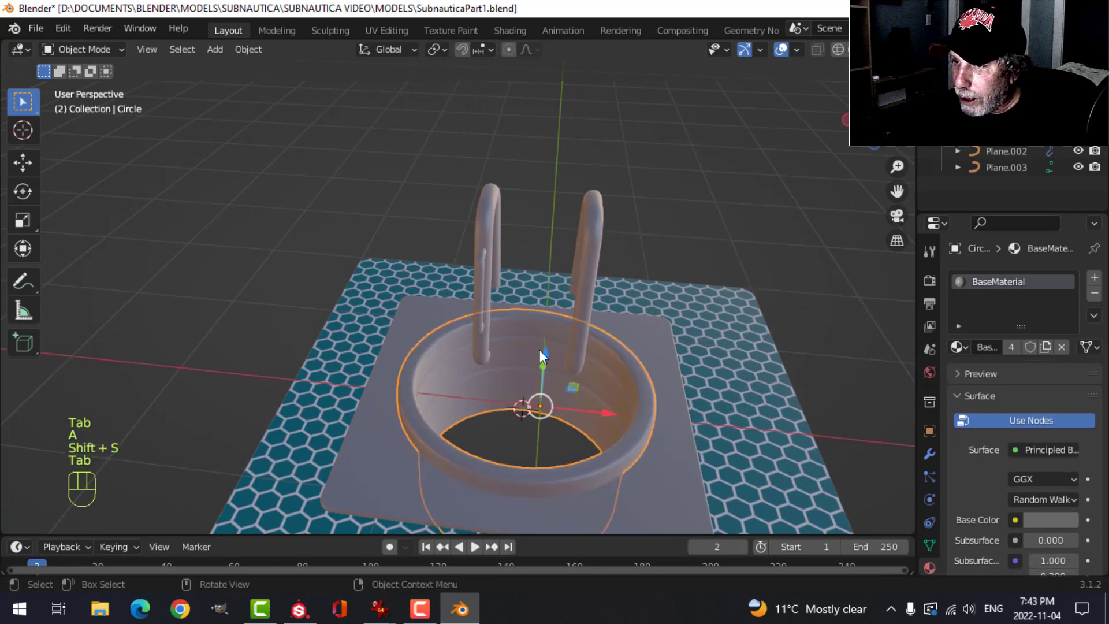
Set the grab handle's origin to the 3D cursor at the hatch ring's center
left_click(483, 299)
left_click(248, 49)
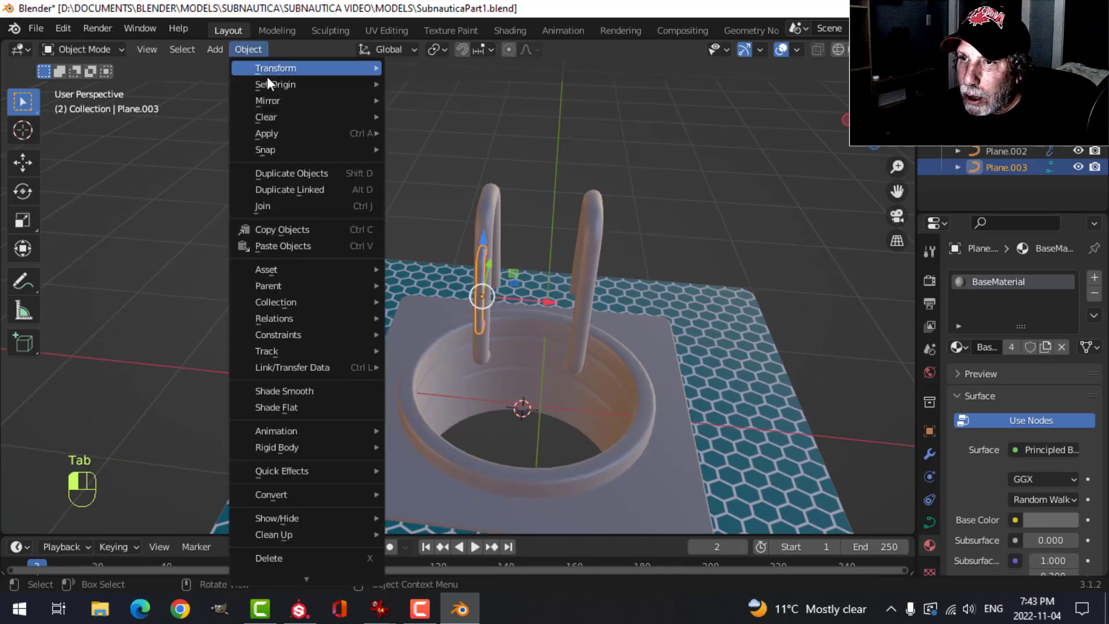
mouse_move(289, 81)
left_click(463, 116)
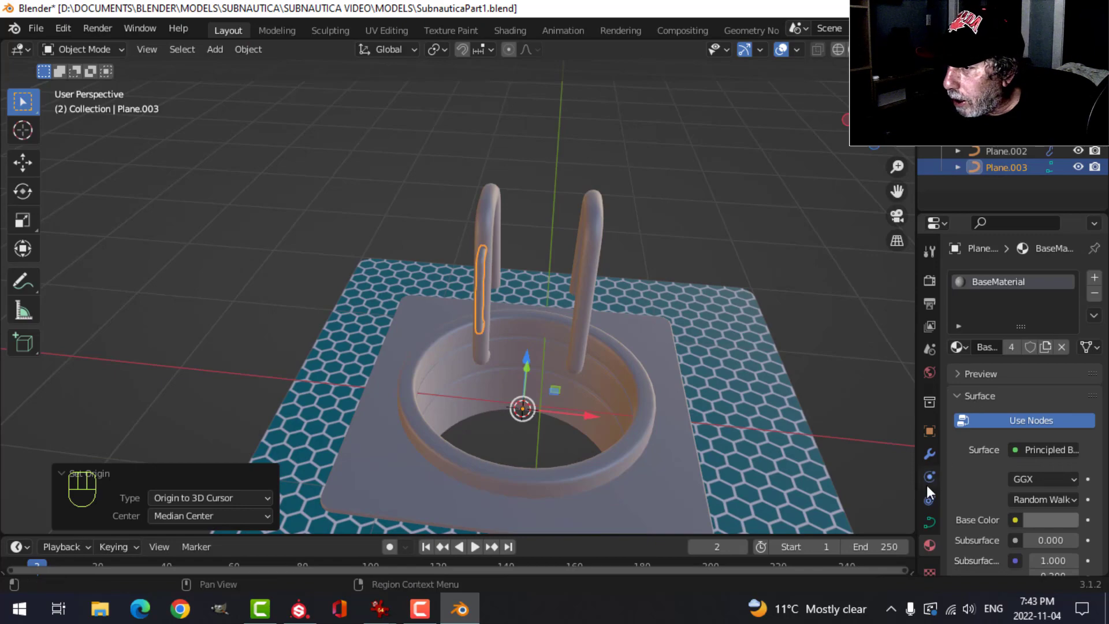
Add a Mirror modifier on the X axis to the grab handle
left_click(930, 454)
left_click(1012, 278)
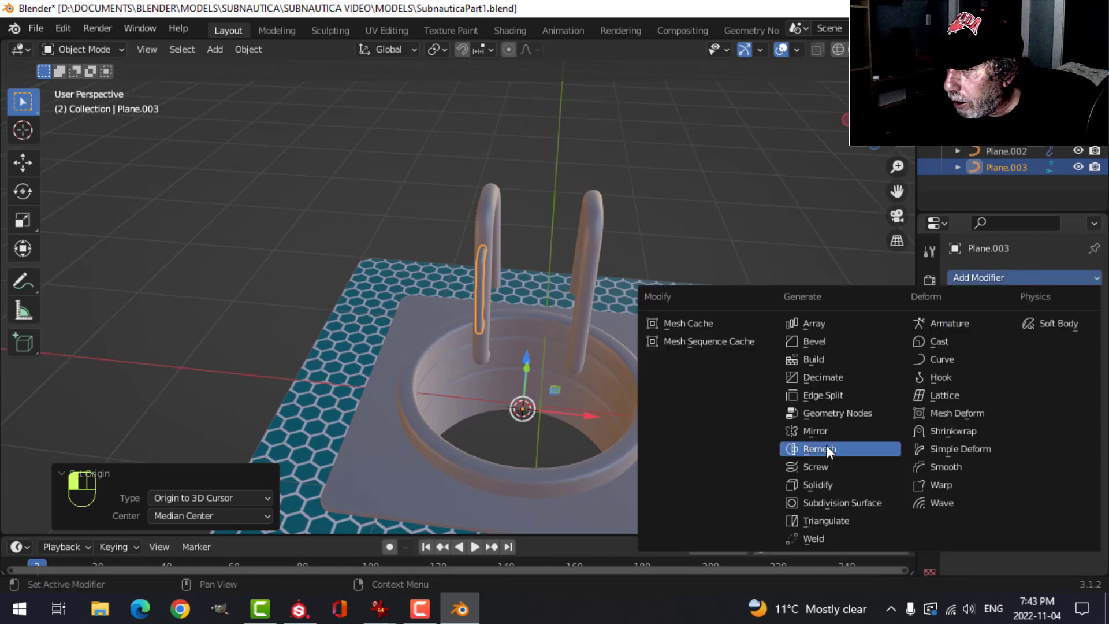
left_click(816, 431)
key("alt+a")
Duplicate the grab handle's upper end segment where it meets the rail and separate it into its own curve object
middle_click_drag(646, 353, 557, 358)
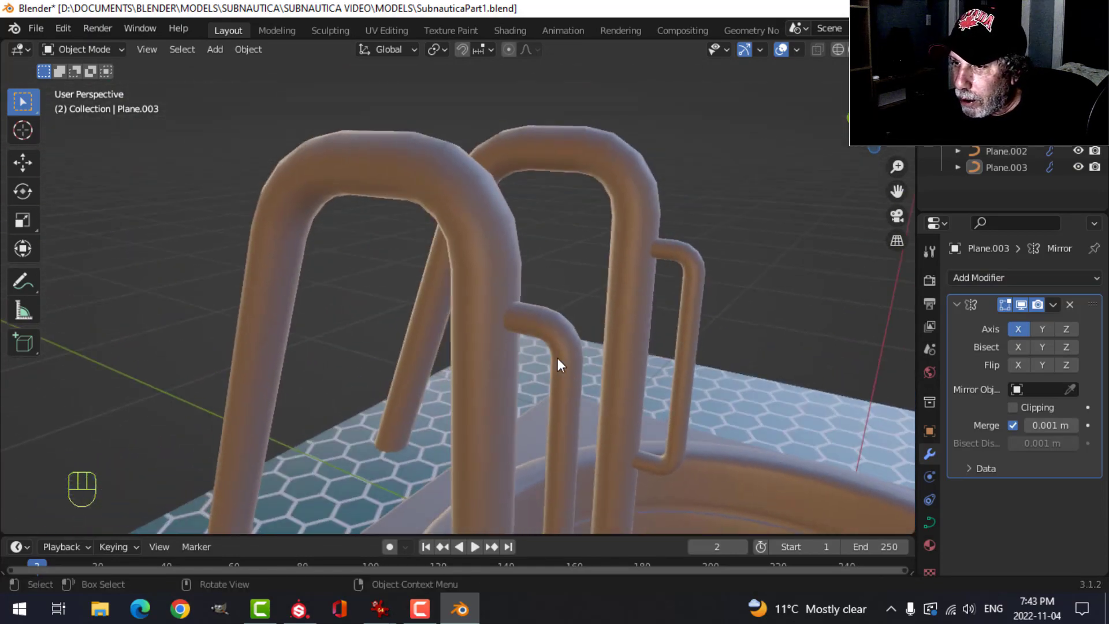
left_click(557, 358)
key("Tab")
scroll(566, 356, "up", 2)
key("alt+a")
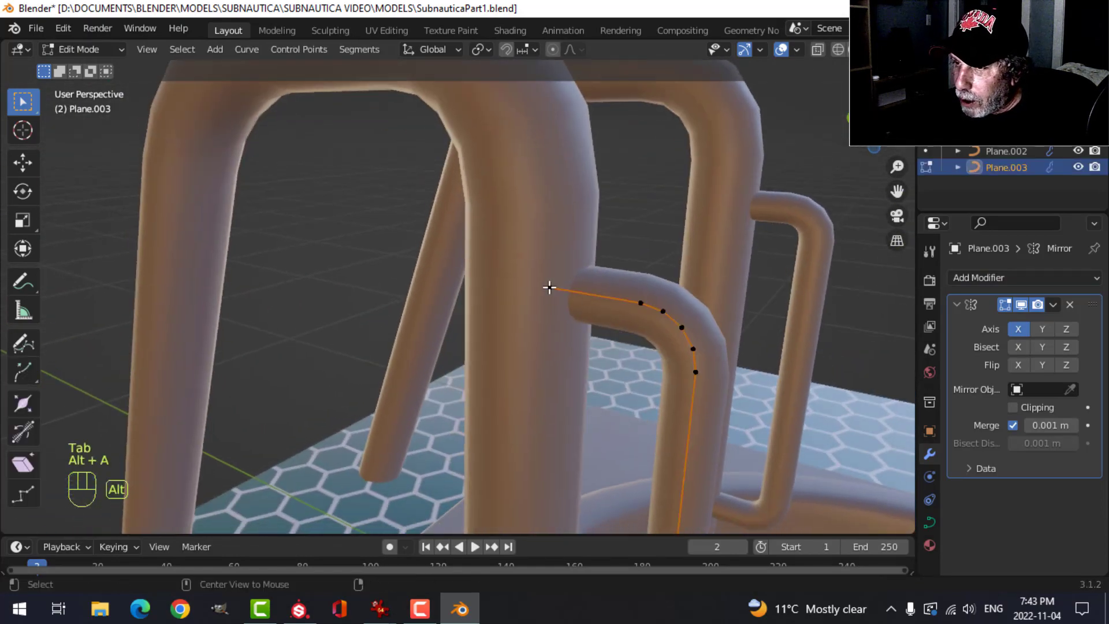
left_click(640, 301)
middle_click_drag(641, 301, 603, 288)
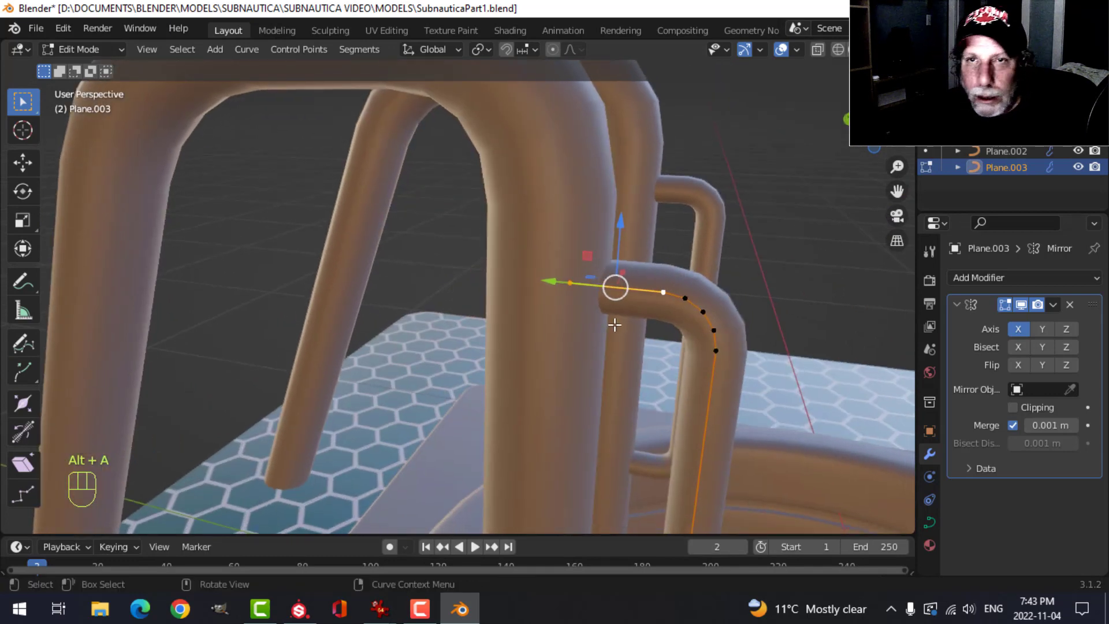
mouse_move(614, 324)
middle_mouse_down("shift")
mouse_move(595, 329)
mouse_move(605, 343)
middle_mouse_up("shift")
key("shift+d")
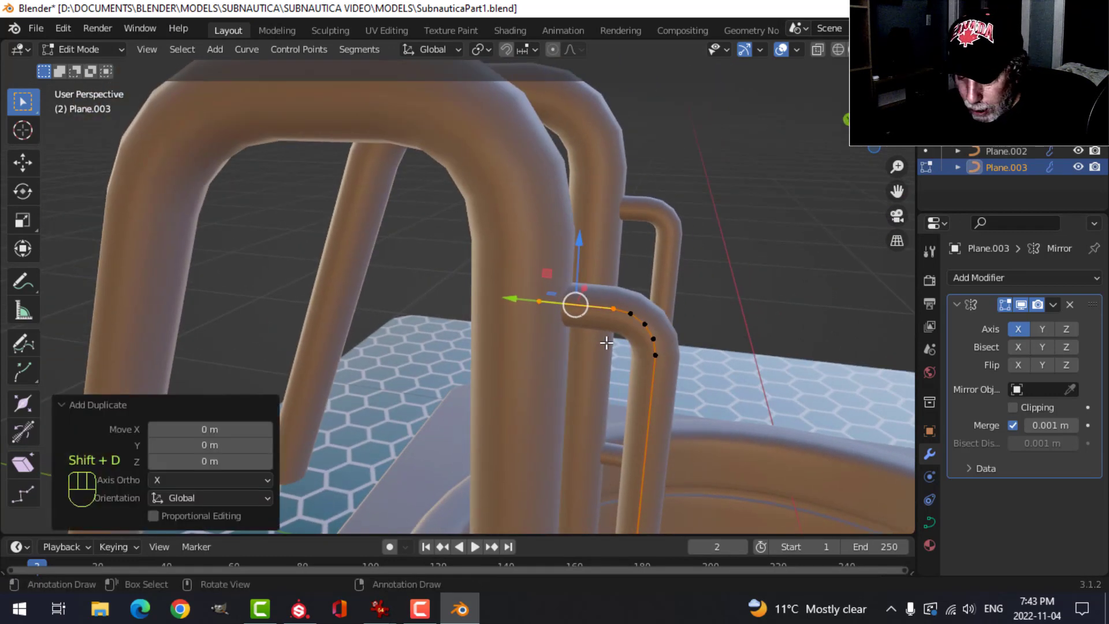
key("p")
left_click(604, 345)
key("Tab")
left_click(606, 319)
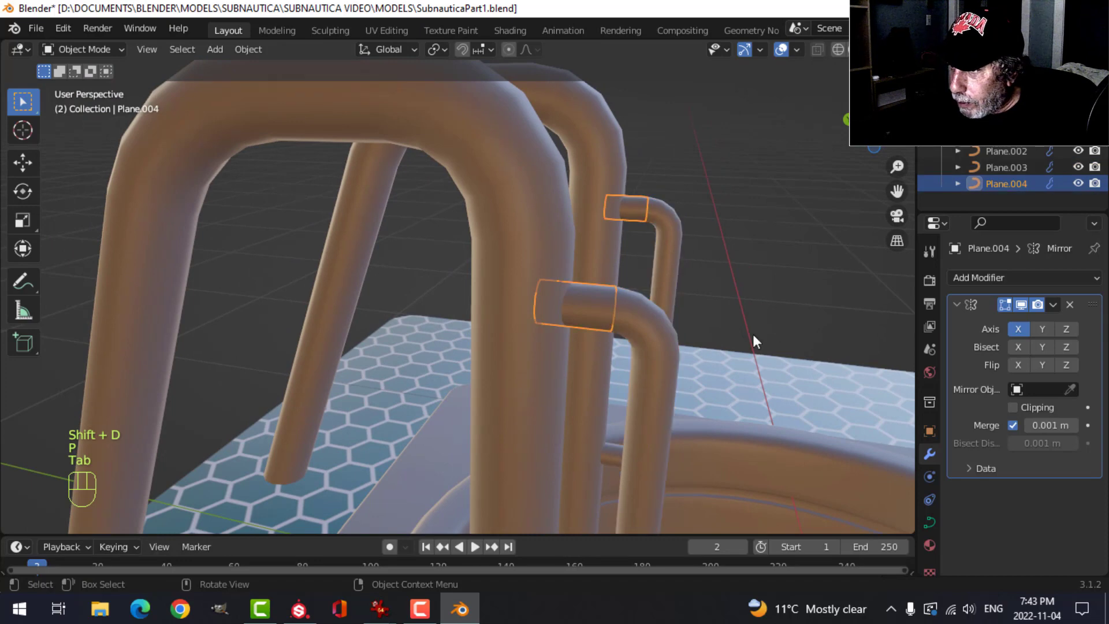
Shorten the separated segment into a short collar by moving its handle-side point toward the rail
key("Tab")
left_click(636, 313)
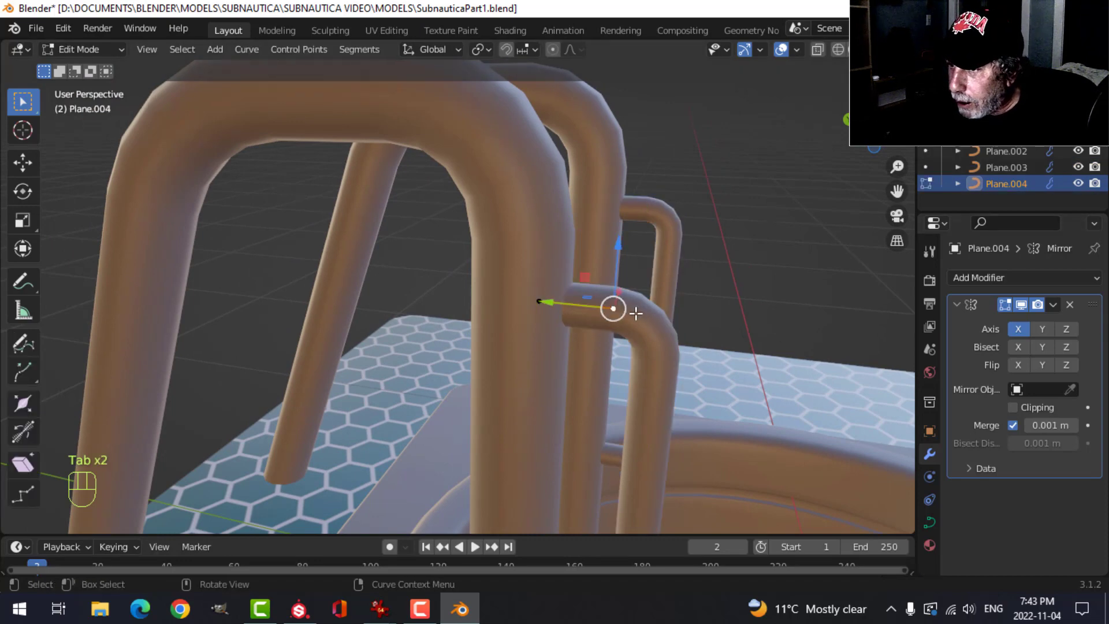
left_click_drag(569, 310, 482, 293)
left_click(529, 293)
key("Tab")
Thicken the collar curve around the handle end with a round bevel depth of 0.043 m
left_click(929, 522)
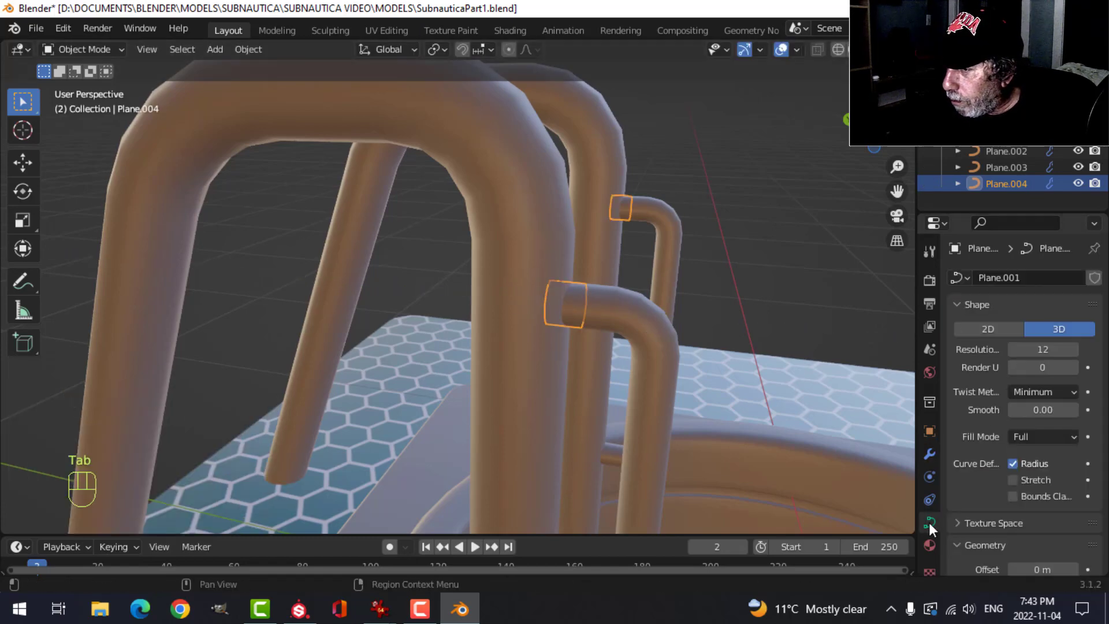
scroll(997, 501, "down", 10)
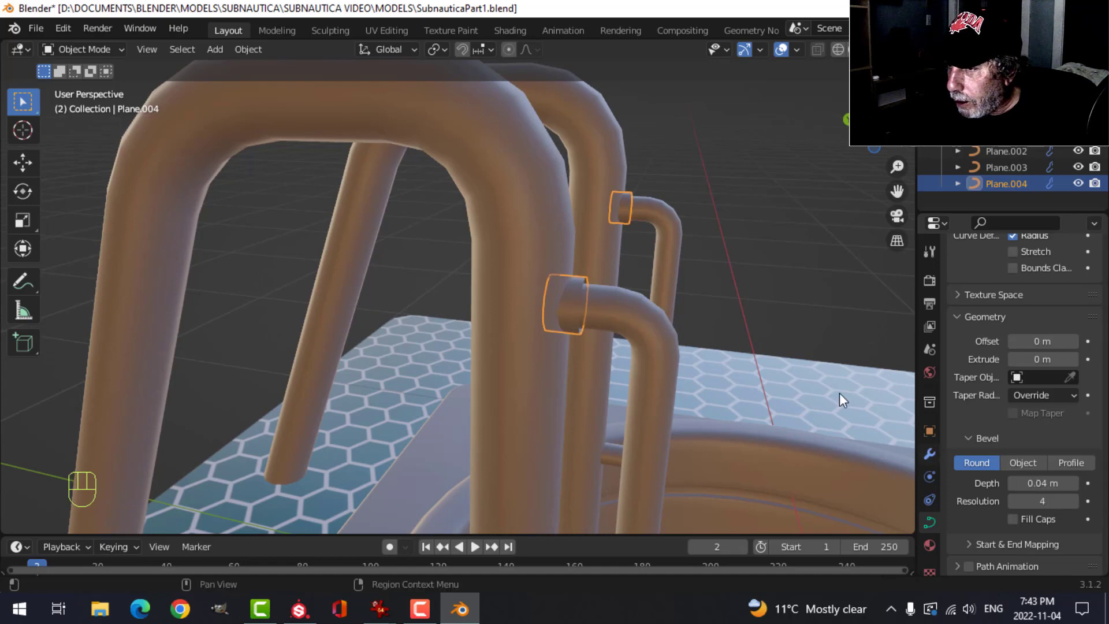
middle_click_drag(778, 370, 627, 325)
middle_click_drag(435, 320, 473, 338, "shift")
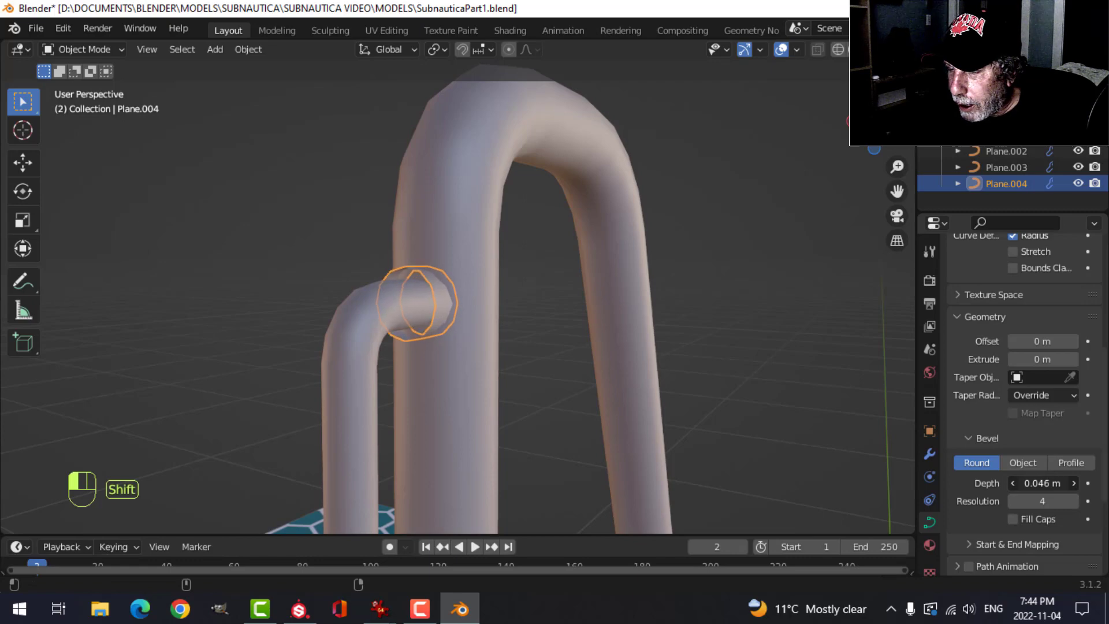
middle_click_drag(838, 429, 518, 376)
key("alt+a")
left_click(488, 332)
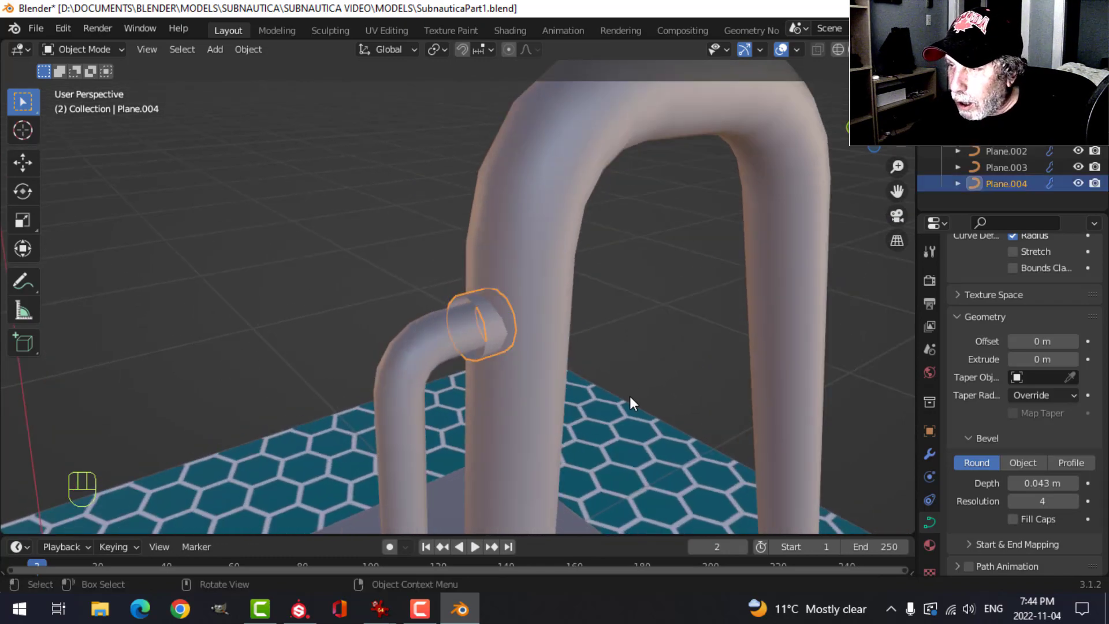
scroll(629, 397, "down", 3)
middle_click_drag(606, 395, 580, 352, "shift")
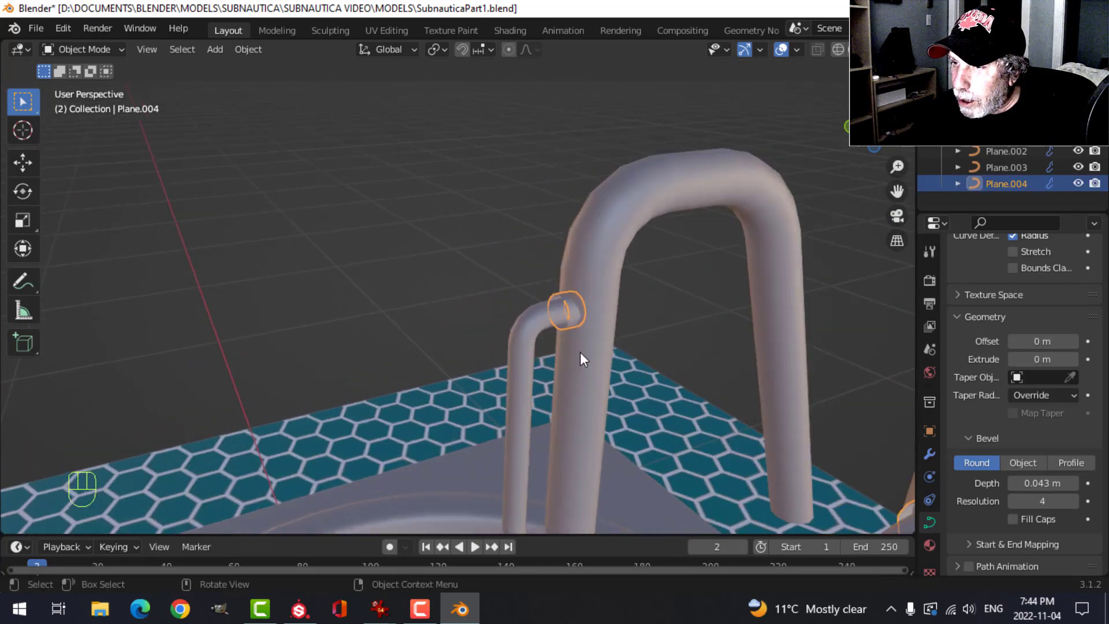
Set the collar curve's preview resolution to 3 and convert it to a mesh
scroll(977, 416, "up", 8)
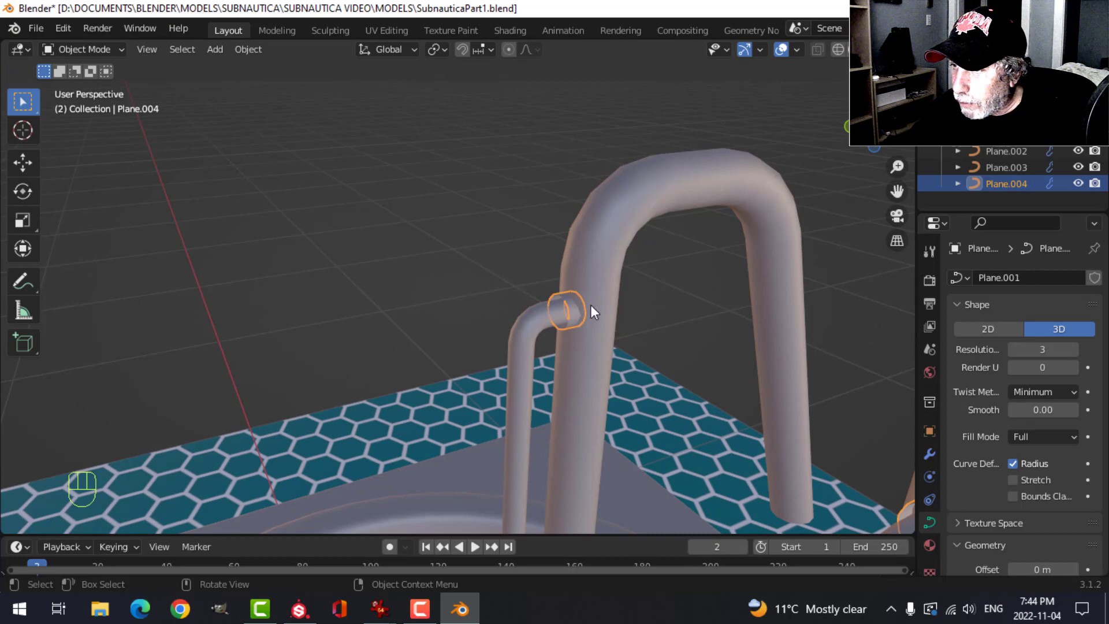
right_click(570, 312)
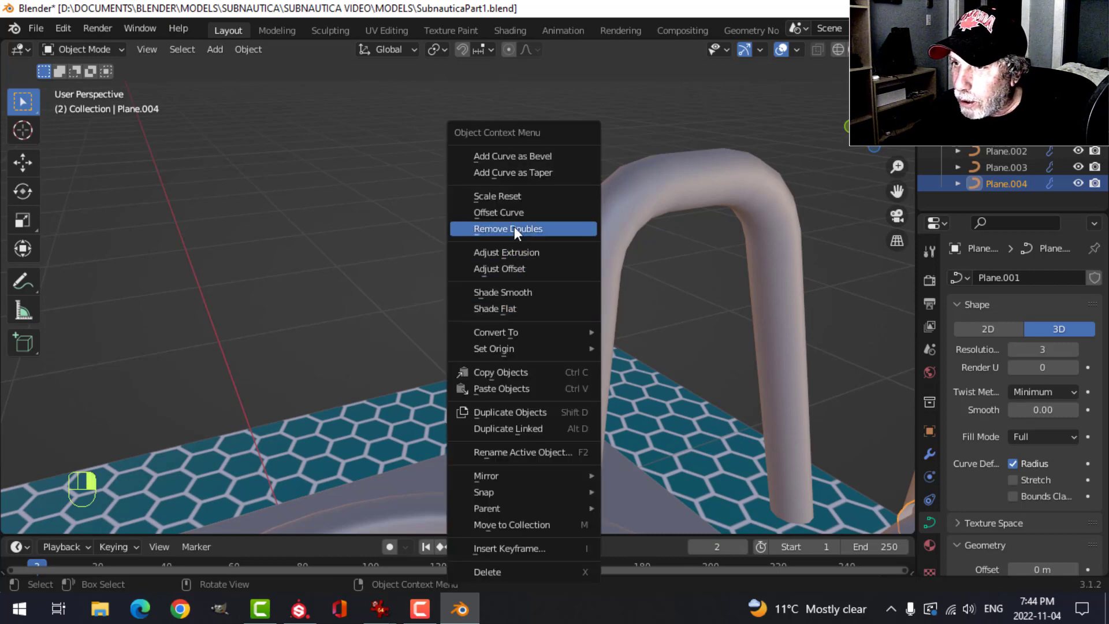
mouse_move(529, 330)
left_click(640, 345)
scroll(629, 338, "up", 4)
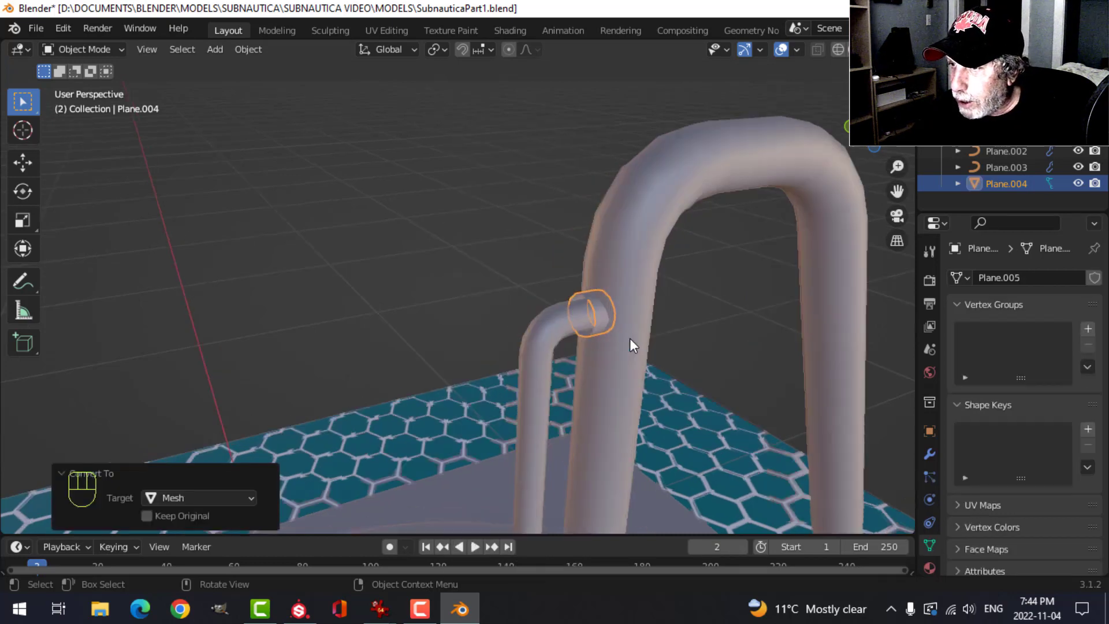
Extrude the collar's open front edge loop and scale it inward to close the gap around the handle tube
key("Tab")
middle_click_drag(738, 331, 668, 315)
key("alt+a")
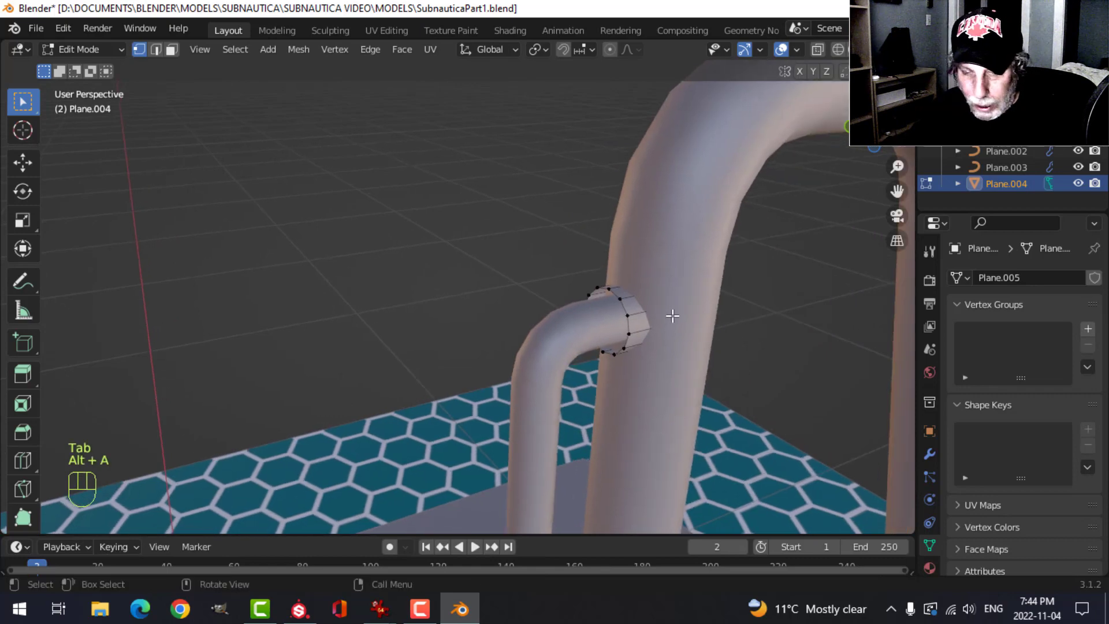
left_click(622, 304, "alt+shift")
key("e")
key("s")
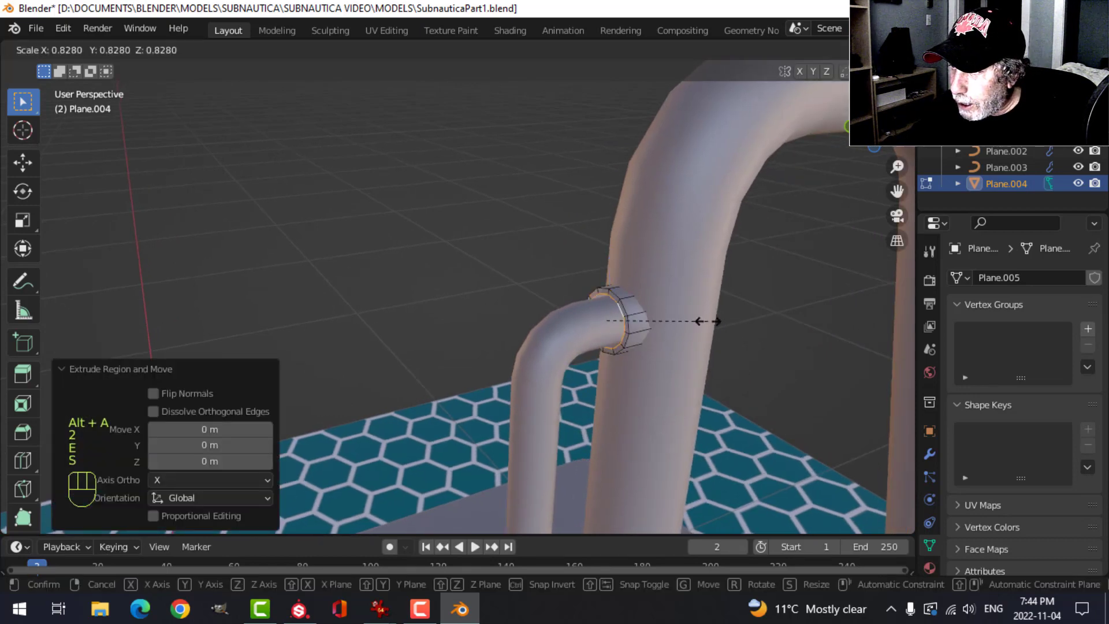
left_click(681, 325)
Bevel the collar's outer front edge loop about 0.0037 m wide with 2 segments
scroll(681, 324, "up", 2)
middle_click_drag(682, 324, 649, 295, "shift")
scroll(589, 319, "up", 3)
key("alt+a")
left_click(595, 335, "alt+shift")
key("ctrl+b")
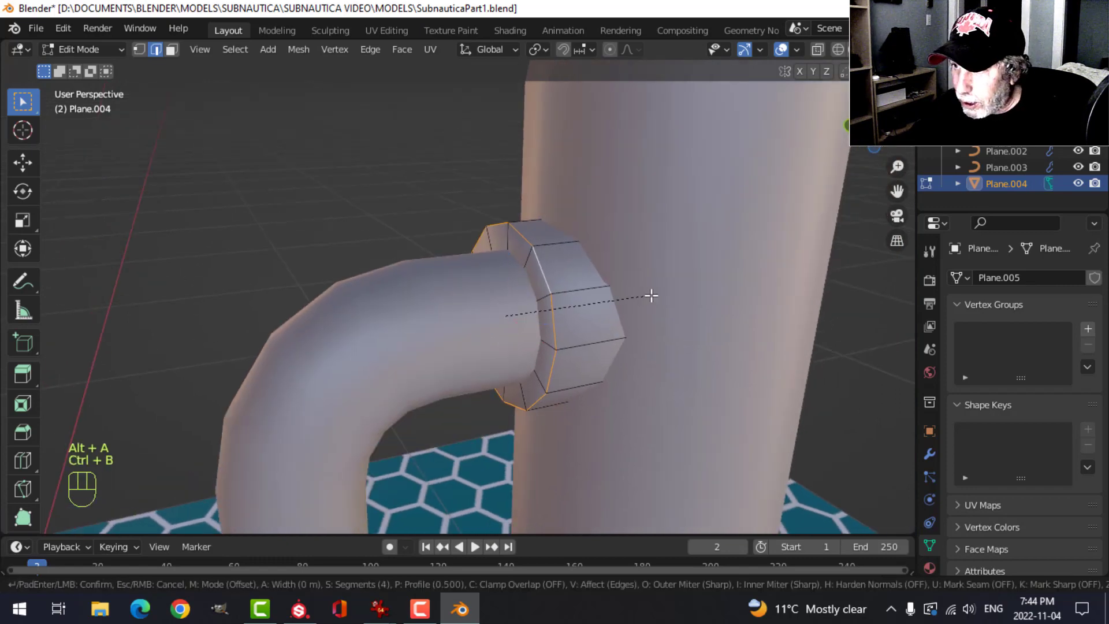
left_click(734, 283)
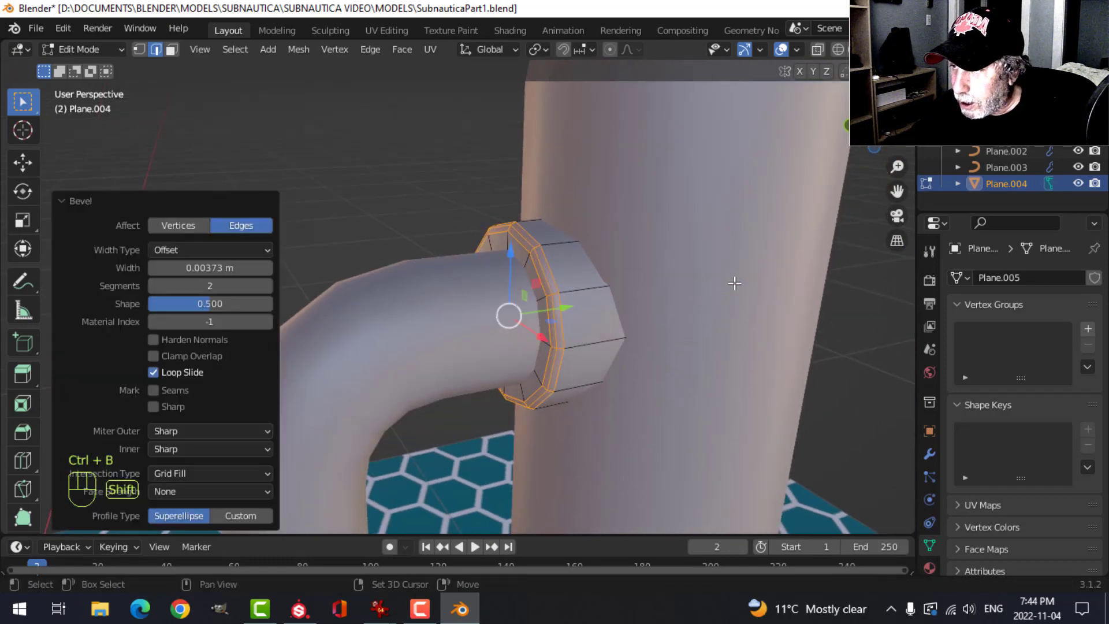
Apply Shade Smooth to the collar
key("Tab")
key("alt+a")
left_click(574, 280)
right_click(574, 279)
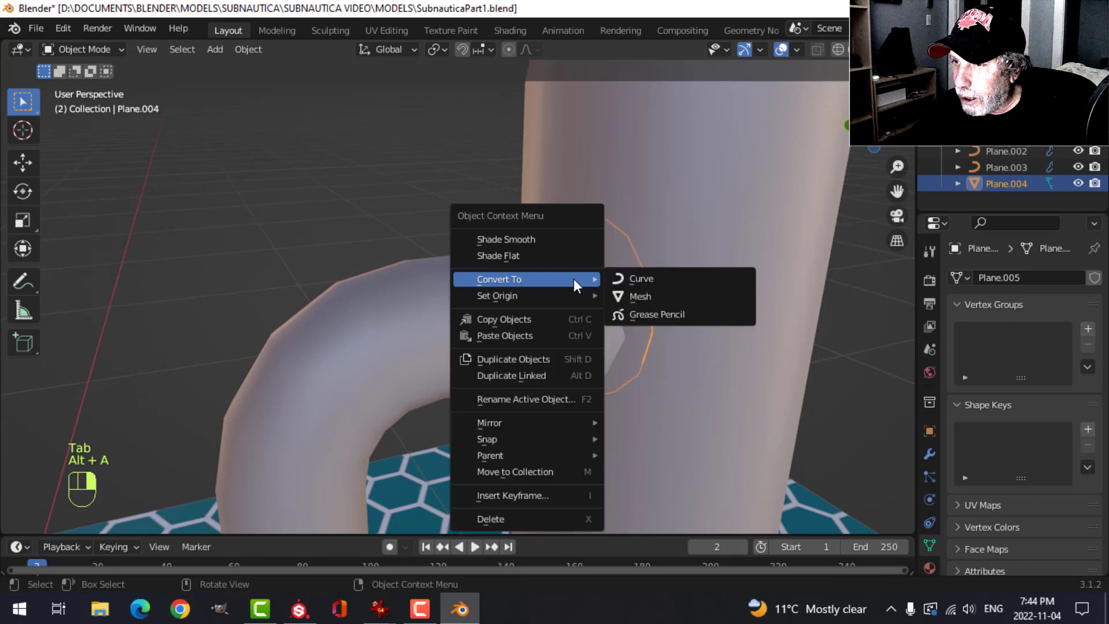
left_click(516, 239)
Move the collar's rear edge loop inside the rail about -0.0083 m along Y, using wireframe shading to select it
scroll(584, 336, "up", 2)
key("Tab")
key("alt+a")
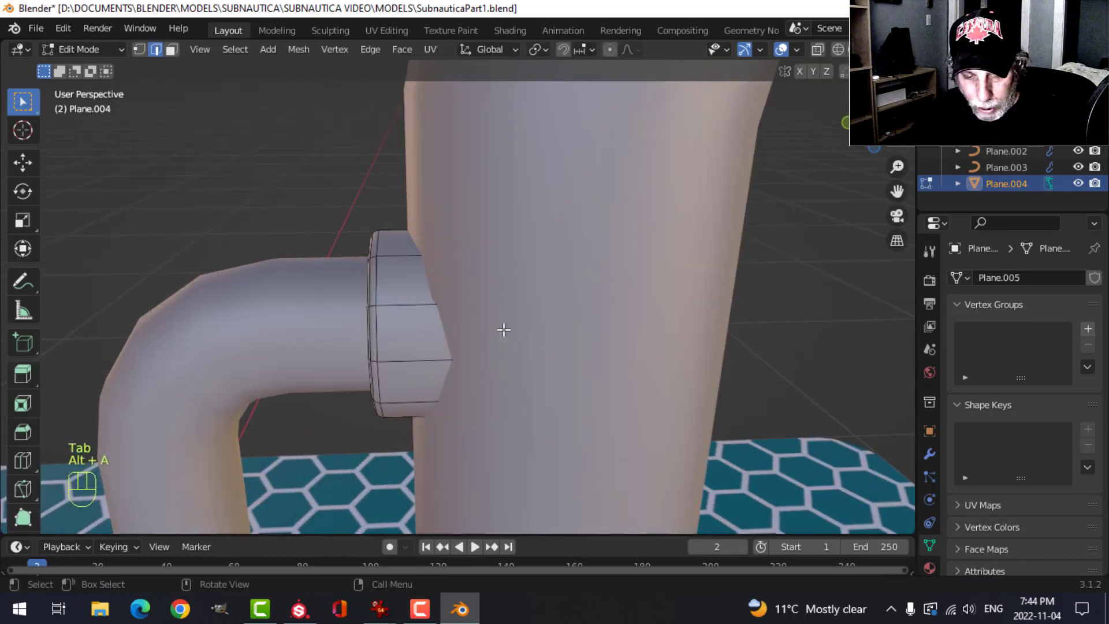
key("z")
left_click(378, 328)
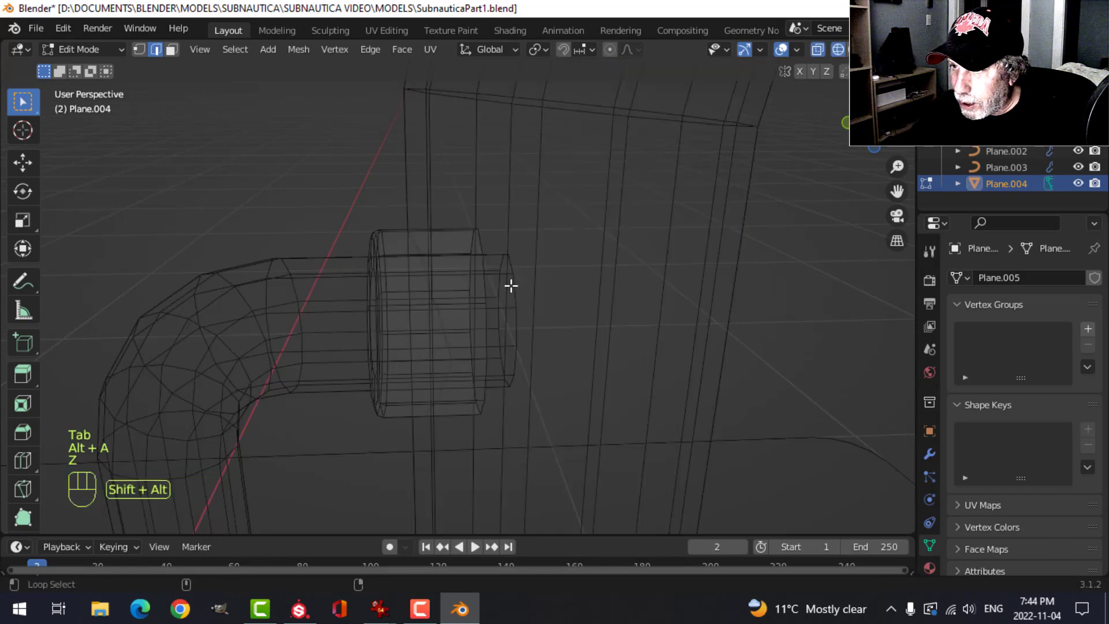
left_click(508, 292, "alt+shift")
left_click_drag(543, 318, 523, 317)
key("z")
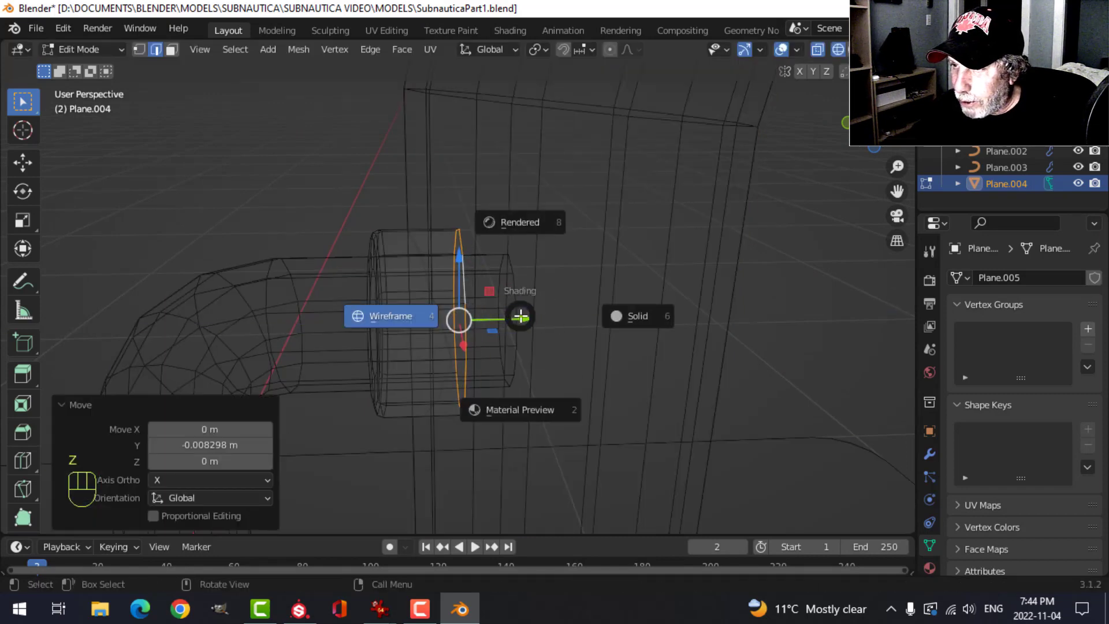
left_click(555, 321)
key("Tab")
key("alt+a")
Delete the mirrored collar's geometry on the nearer rail, keeping only the collar on the far rail
scroll(547, 330, "down", 3)
middle_click_drag(547, 331, 682, 378)
middle_click_drag(682, 379, 572, 254, "shift")
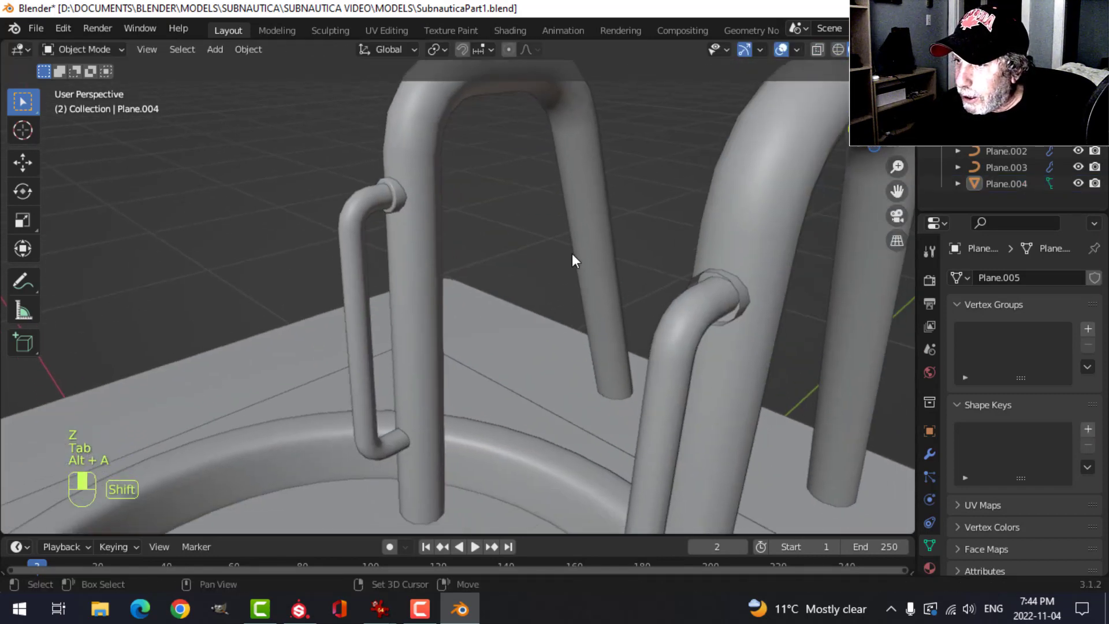
left_click(742, 296)
middle_click_drag(741, 295, 709, 314)
key("Tab")
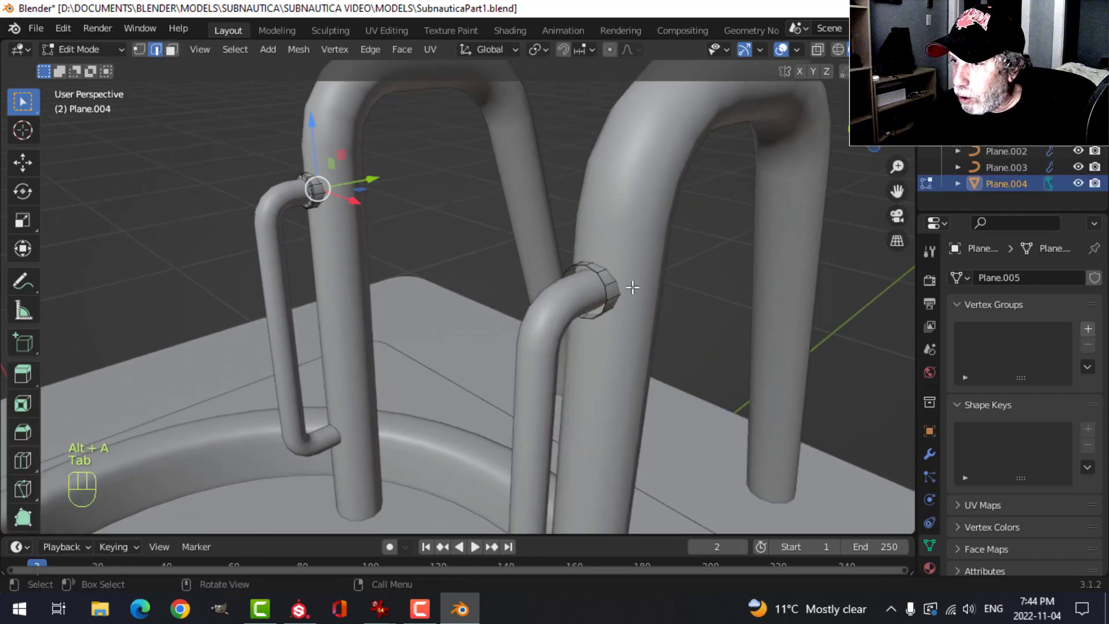
key("ctrl+l")
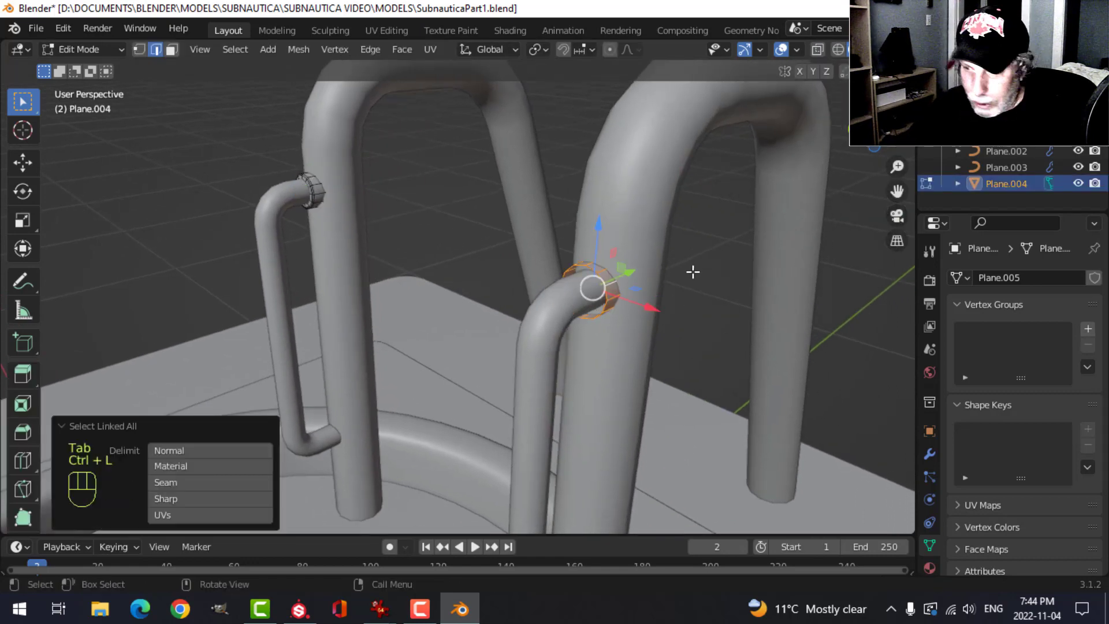
key("x")
left_click(664, 269)
key("Tab")
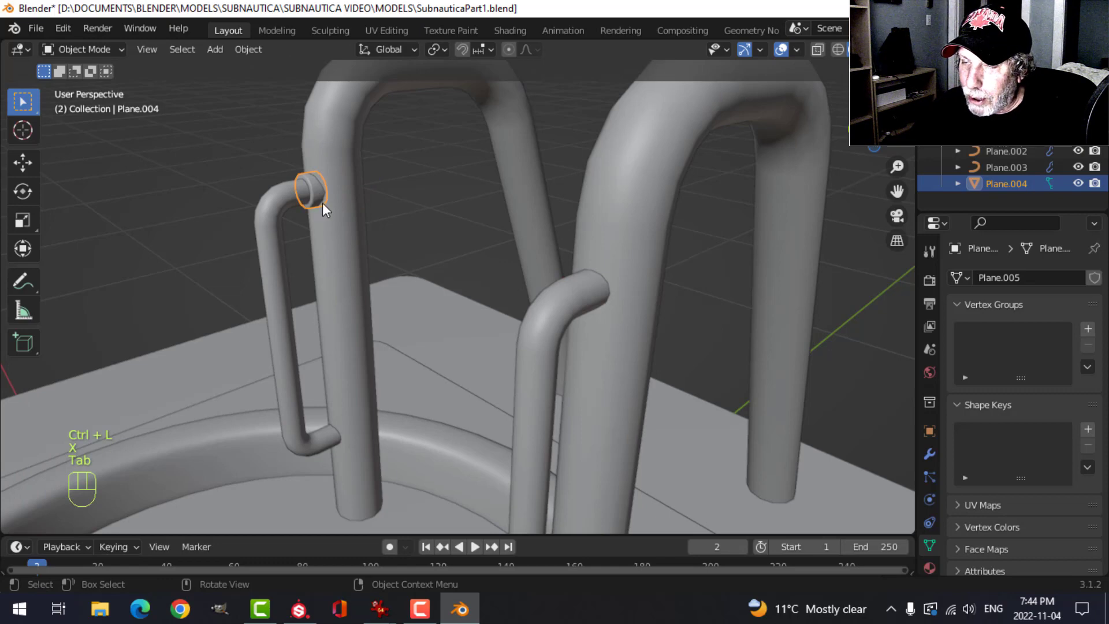
Duplicate the remaining collar in Edit Mode and move the copy about 0.71 m down to the handle's lower end
key("alt+a")
mouse_move(345, 212)
middle_mouse_down()
mouse_move(355, 213)
mouse_move(329, 207)
middle_mouse_up()
left_click(310, 189)
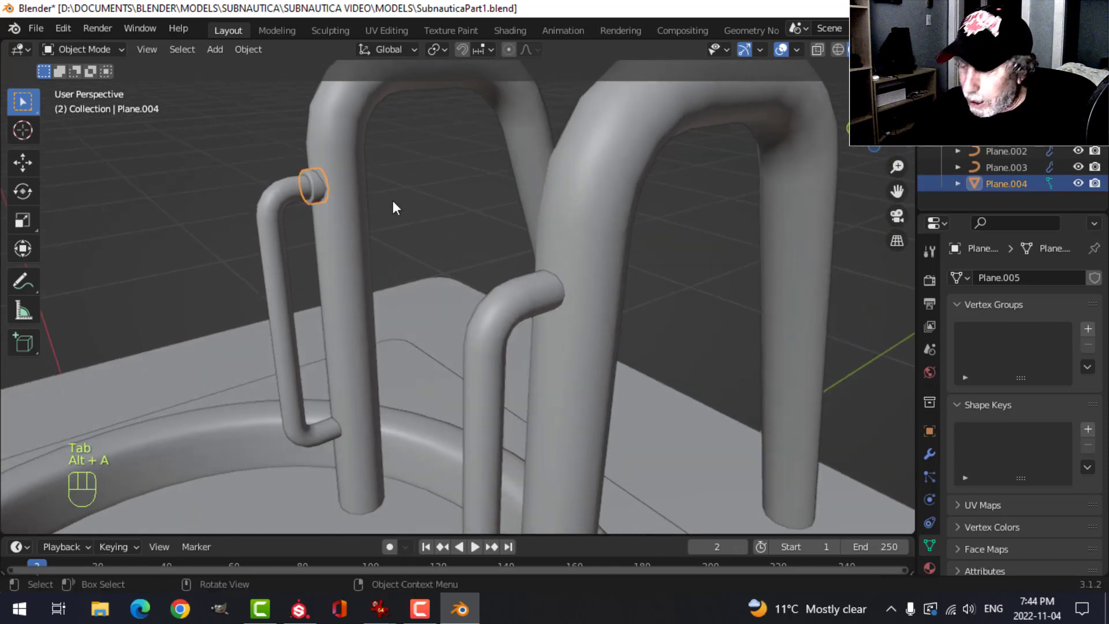
key("KP_3")
scroll(400, 200, "up", 2)
middle_click_drag(423, 216, 515, 265, "shift")
key("Tab")
key("a")
key("KP_3")
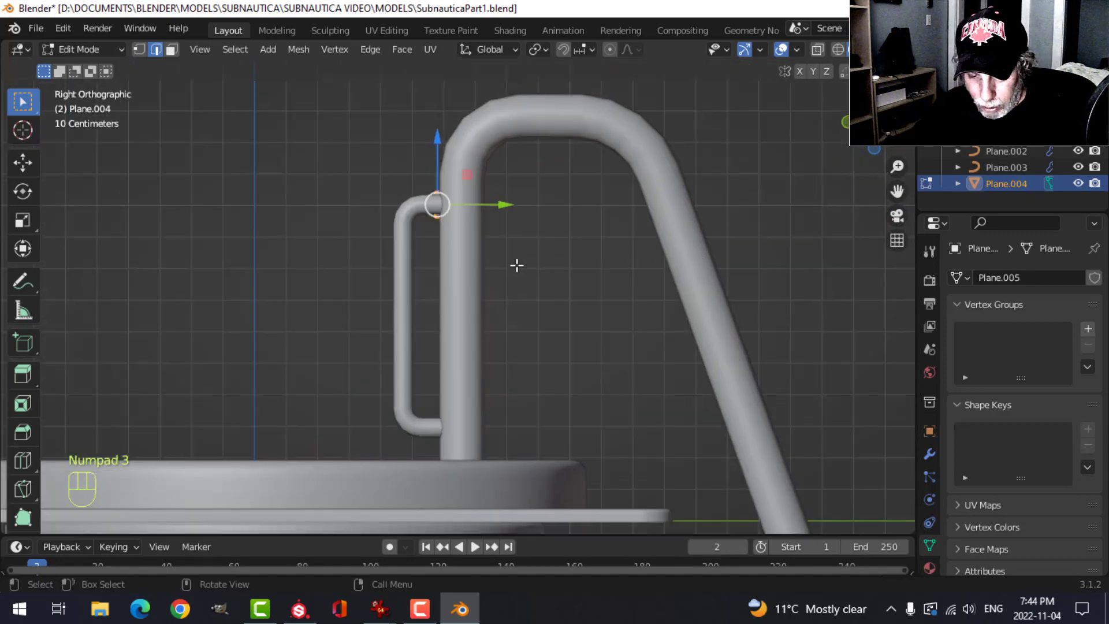
key("shift+d")
left_click_drag(437, 142, 457, 370)
Nudge the lower collar slightly upward to center it on the handle's lower end
scroll(469, 354, "up", 3)
middle_click_drag(463, 341, 457, 231, "shift")
middle_click_drag(462, 242, 598, 318)
scroll(413, 337, "up", 3)
middle_click_drag(413, 337, 456, 261, "shift")
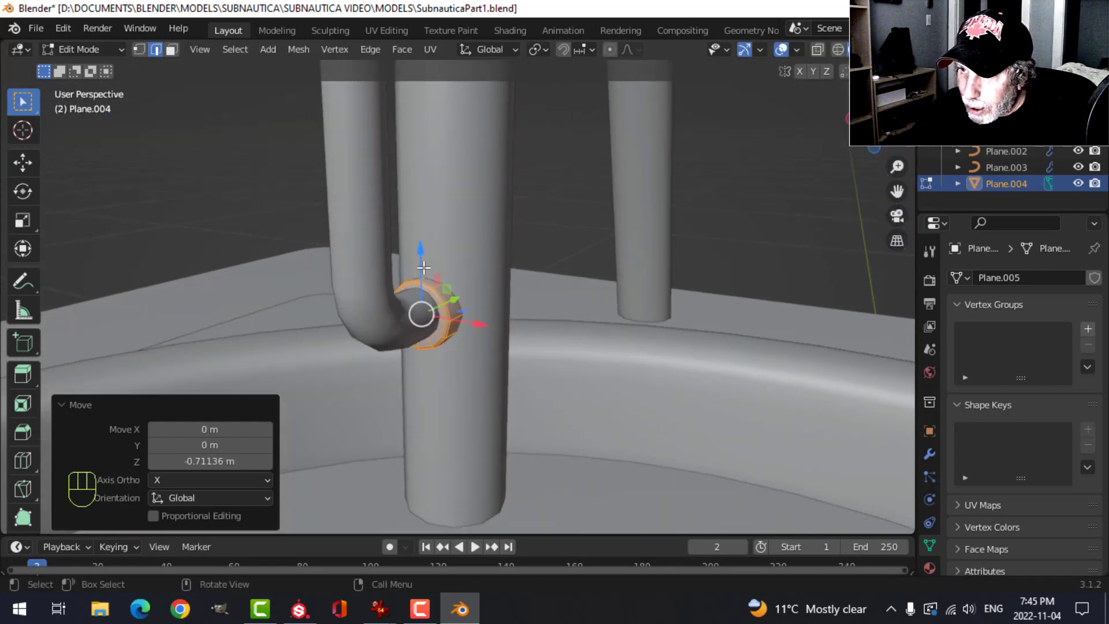
left_click_drag(423, 267, 424, 256)
key("Tab")
scroll(528, 279, "down", 4)
key("alt+a")
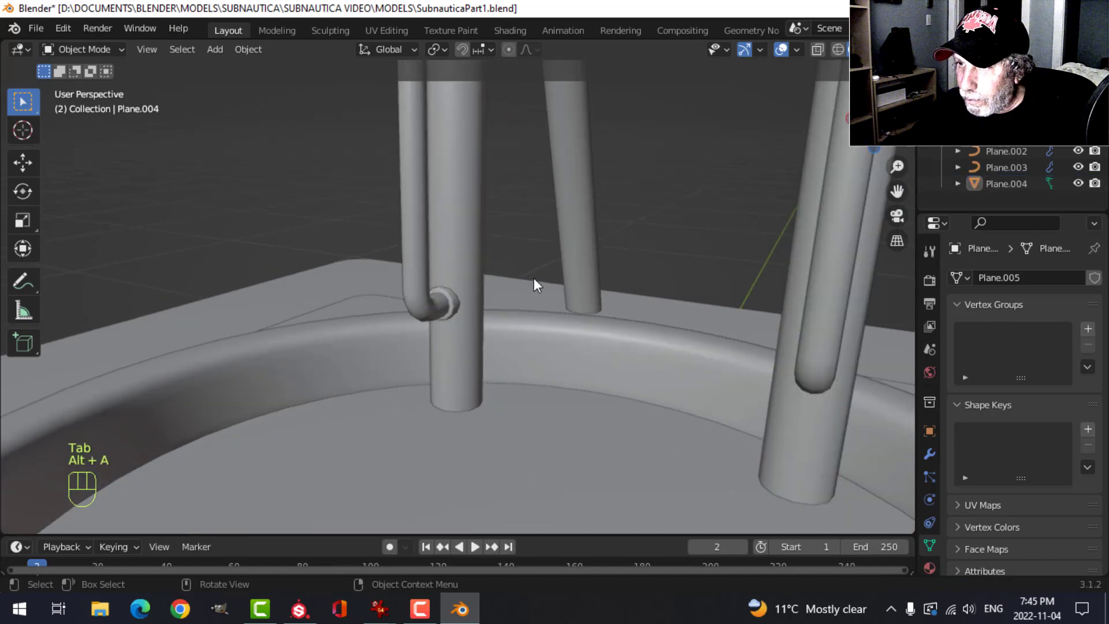
Add a Mirror modifier across the X axis to the two collars so the other rail's handle gets collars too
scroll(467, 290, "down", 2)
middle_click_drag(534, 279, 470, 226)
middle_click_drag(469, 227, 471, 282, "shift")
left_click(470, 186)
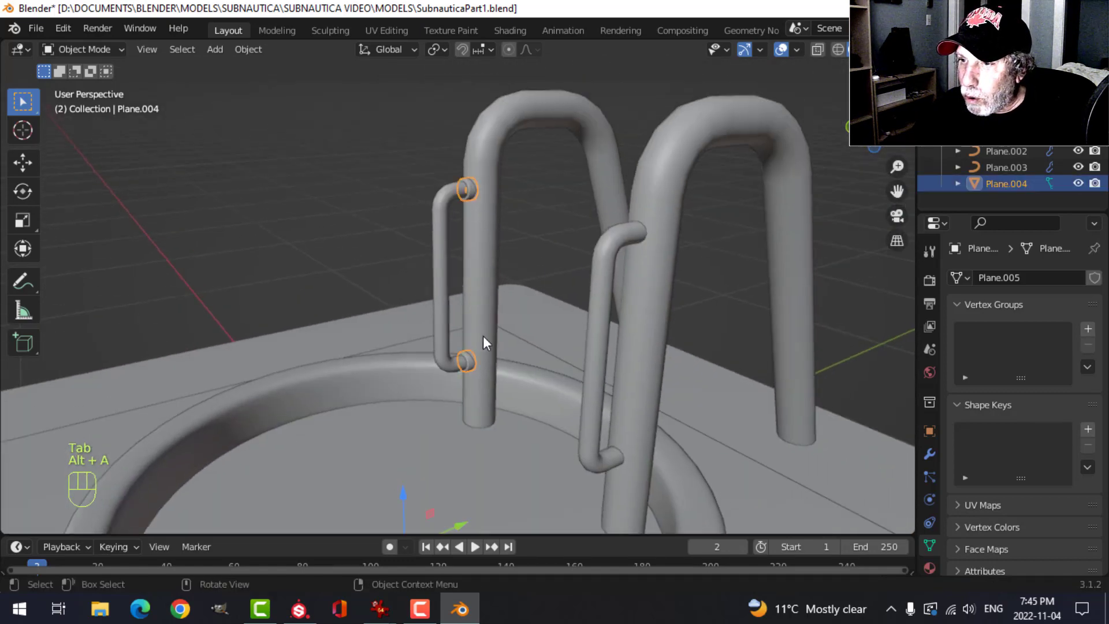
middle_click_drag(483, 335, 569, 322)
left_click(930, 453)
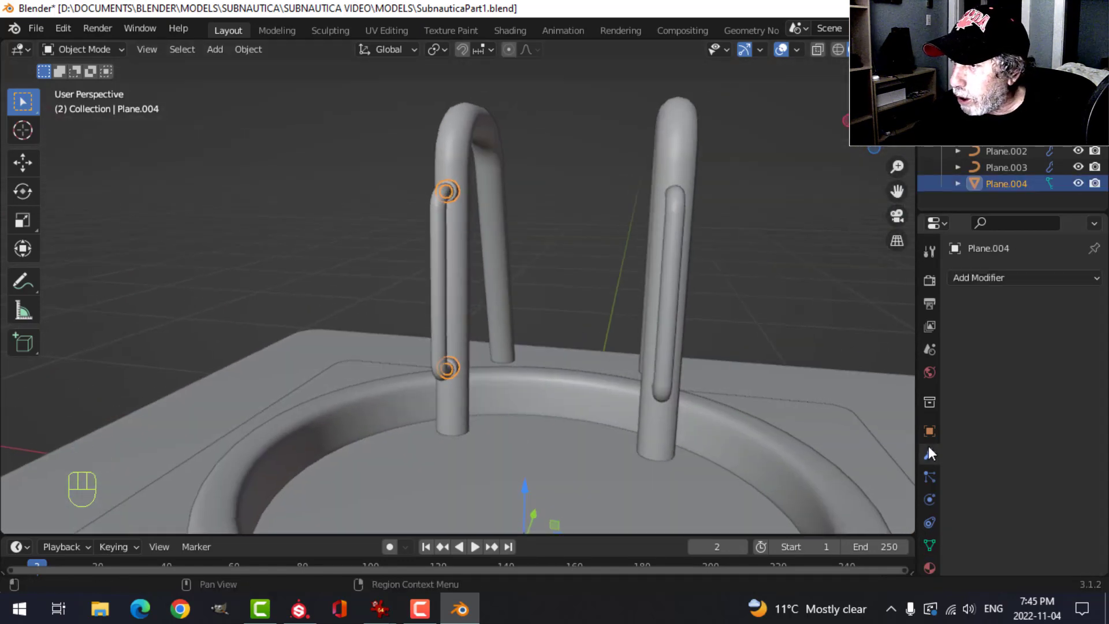
left_click(995, 280)
left_click(775, 466)
scroll(689, 332, "down", 3)
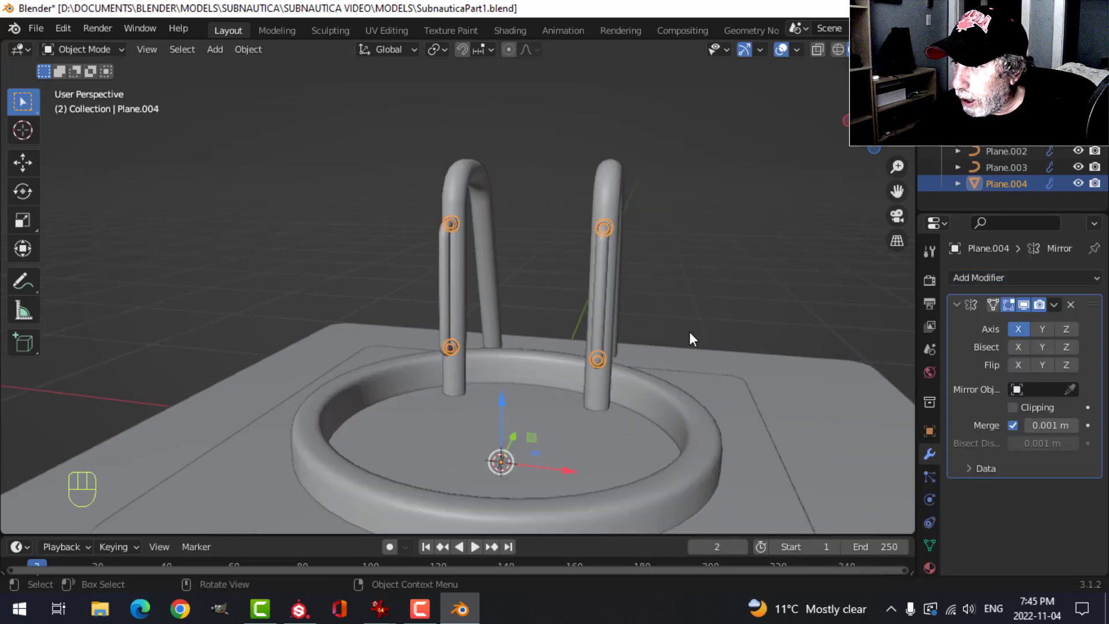
middle_click_drag(688, 332, 618, 317)
scroll(586, 316, "up", 5)
scroll(500, 302, "down", 2)
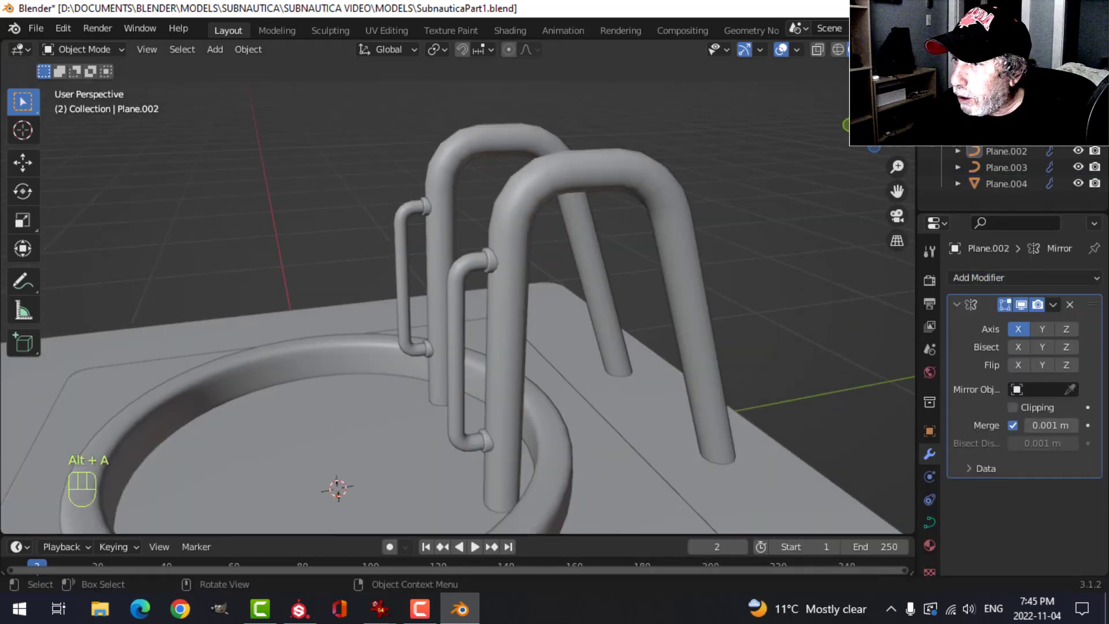
Switch the viewport to Material Preview shading and light it with the fourth HDRI, a bright interior
left_click(871, 50)
scroll(555, 303, "down", 2)
mouse_move(555, 303)
middle_mouse_down()
mouse_move(584, 300)
mouse_move(670, 228)
middle_mouse_up()
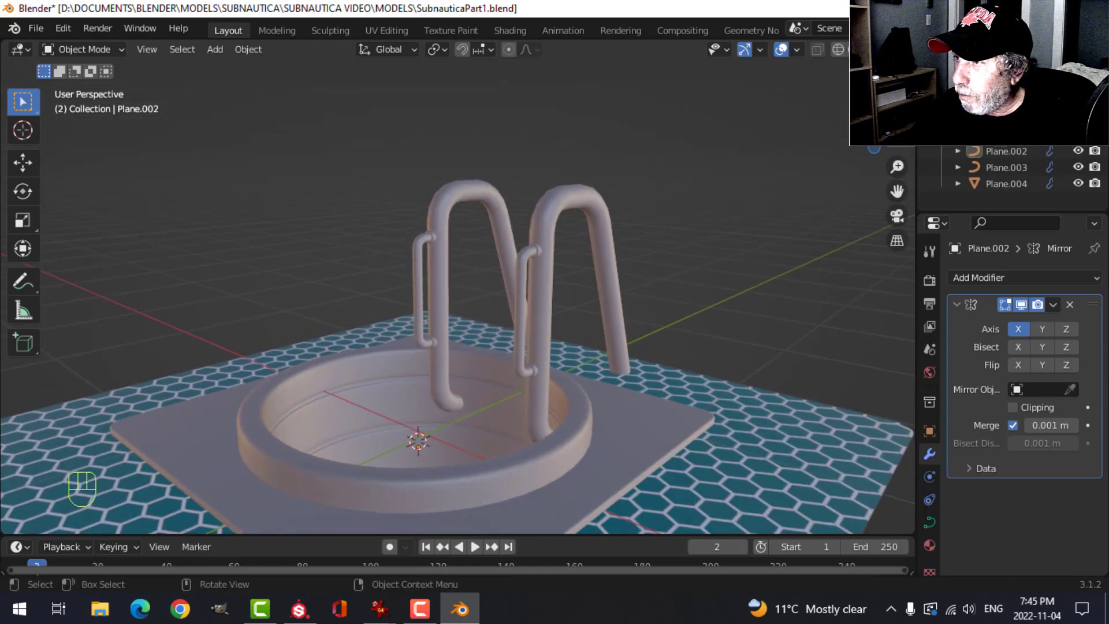
left_click(897, 50)
left_click(884, 185)
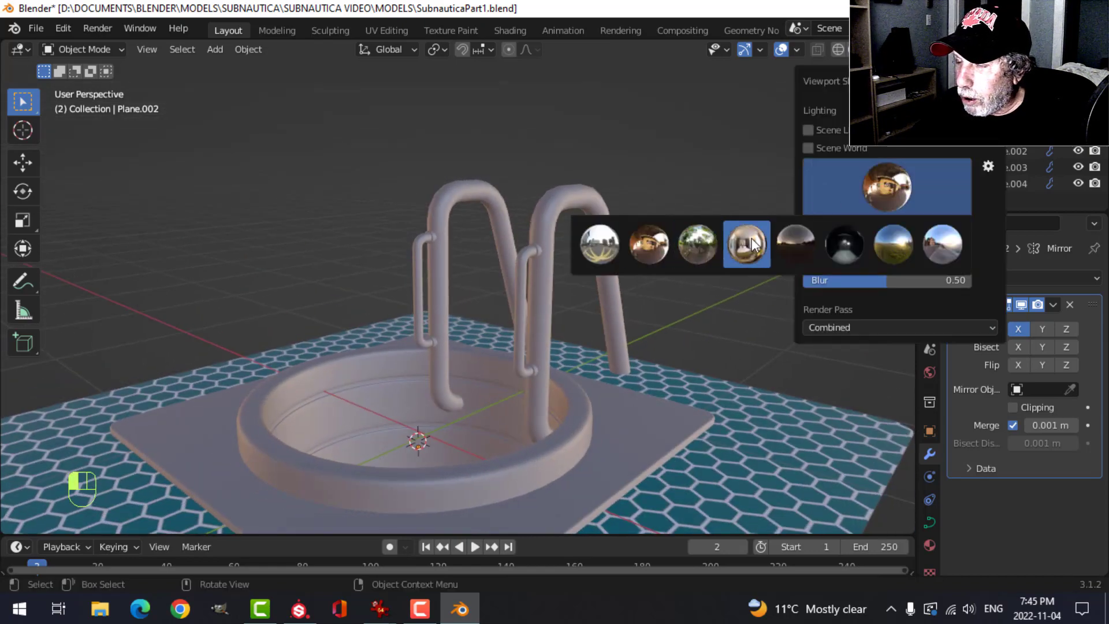
left_click(752, 240)
scroll(556, 292, "down", 2)
middle_click_drag(555, 293, 567, 324)
scroll(609, 312, "up", 3)
scroll(656, 240, "down", 3)
Snap the 3D cursor to the end point of the rail curve's rear leg at the floor
middle_click_drag(656, 240, 546, 291)
scroll(494, 290, "up", 3)
left_click(528, 287)
key("Tab")
middle_click_drag(635, 347, 592, 341)
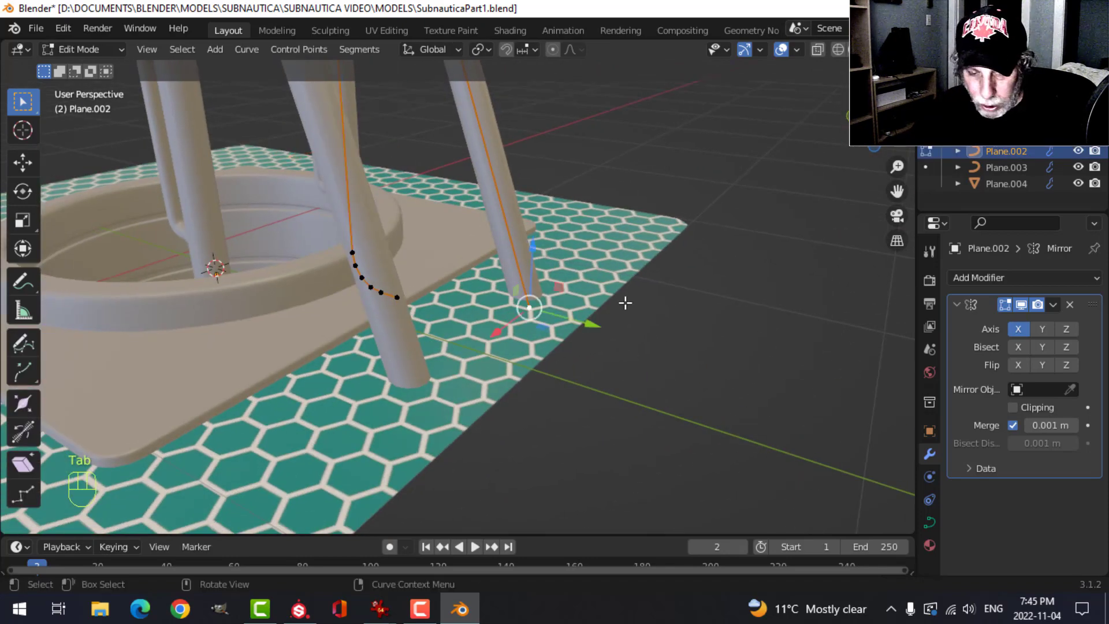
key("shift+s")
left_click(635, 353)
key("Tab")
Add a plane mesh at the 3D cursor and scale it to 0.216 in Edit Mode
key("shift+a")
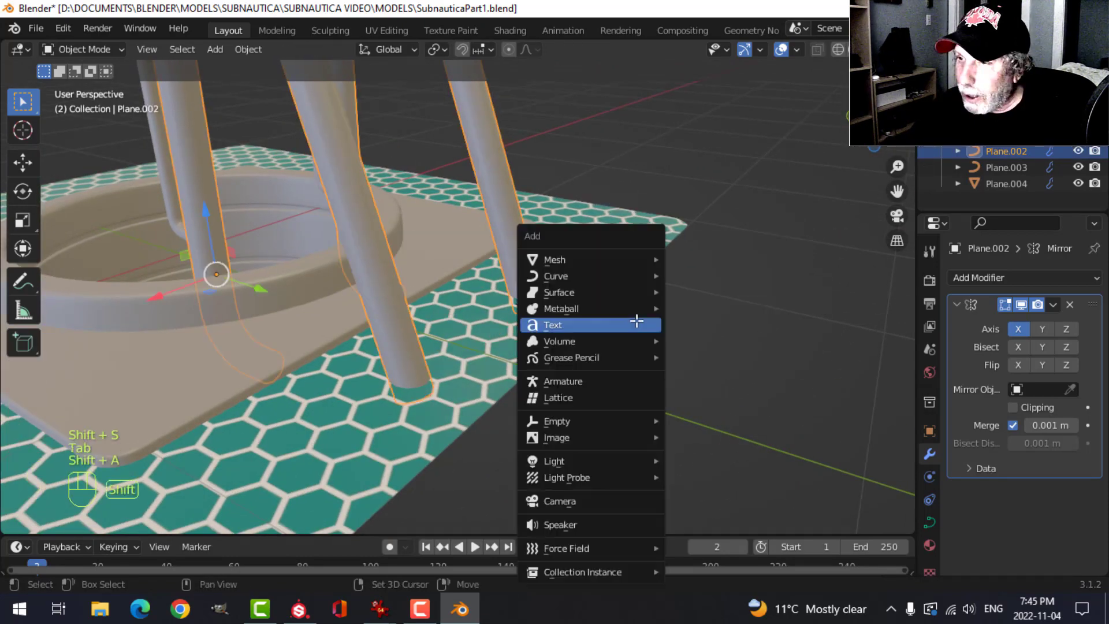
mouse_move(606, 256)
left_click(701, 262)
key("Tab")
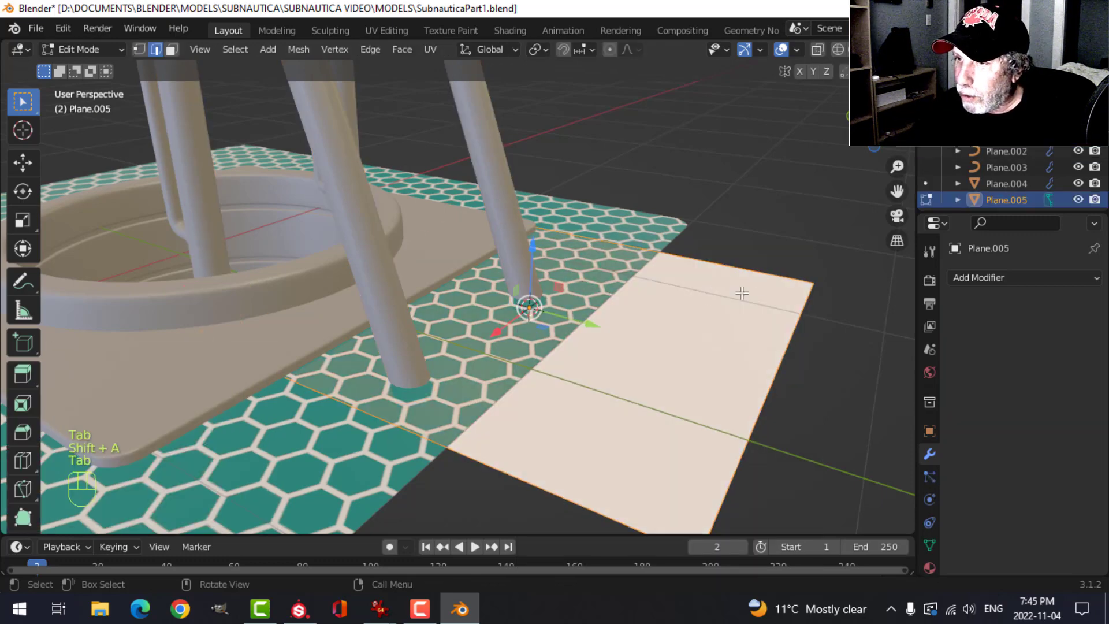
key("s")
left_click(574, 301)
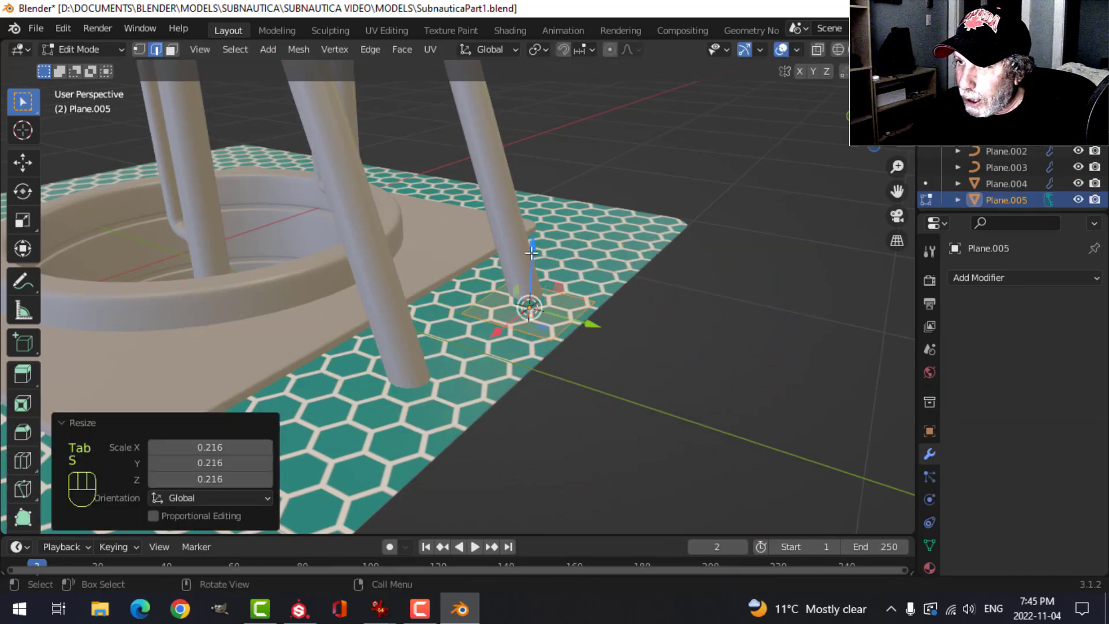
Fit the plane around the rail's foot by raising it about 0.075 m, shrinking it and shifting it about -0.028 m along Y
left_click_drag(532, 253, 532, 234)
scroll(606, 263, "up", 2)
key("s")
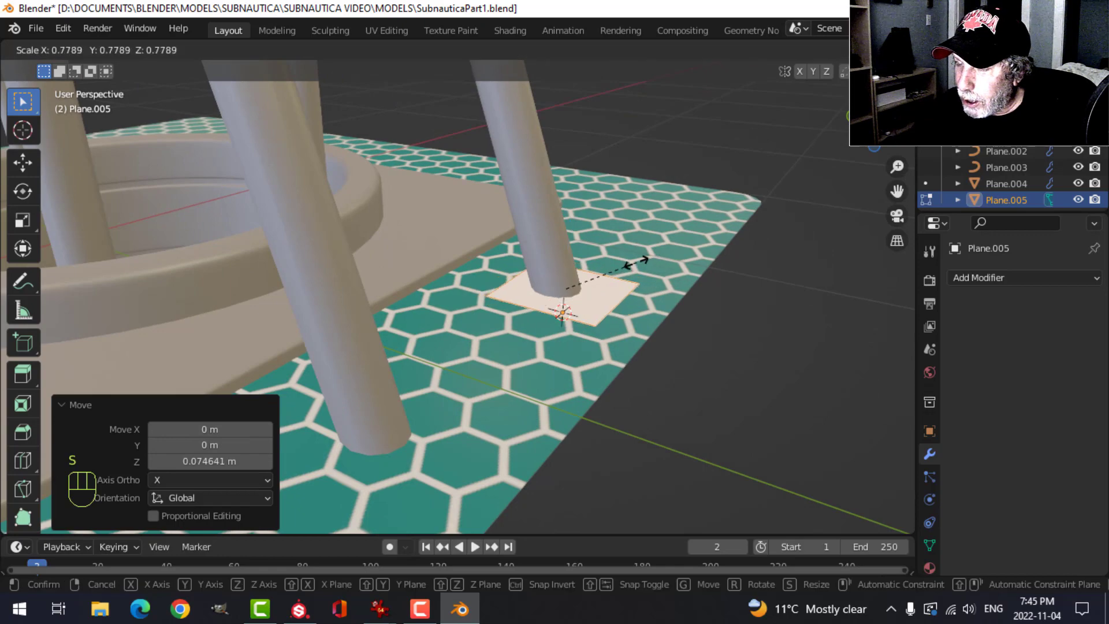
left_click(636, 263)
middle_click_drag(637, 263, 665, 280)
left_click_drag(630, 286, 621, 286)
middle_click_drag(621, 286, 555, 201)
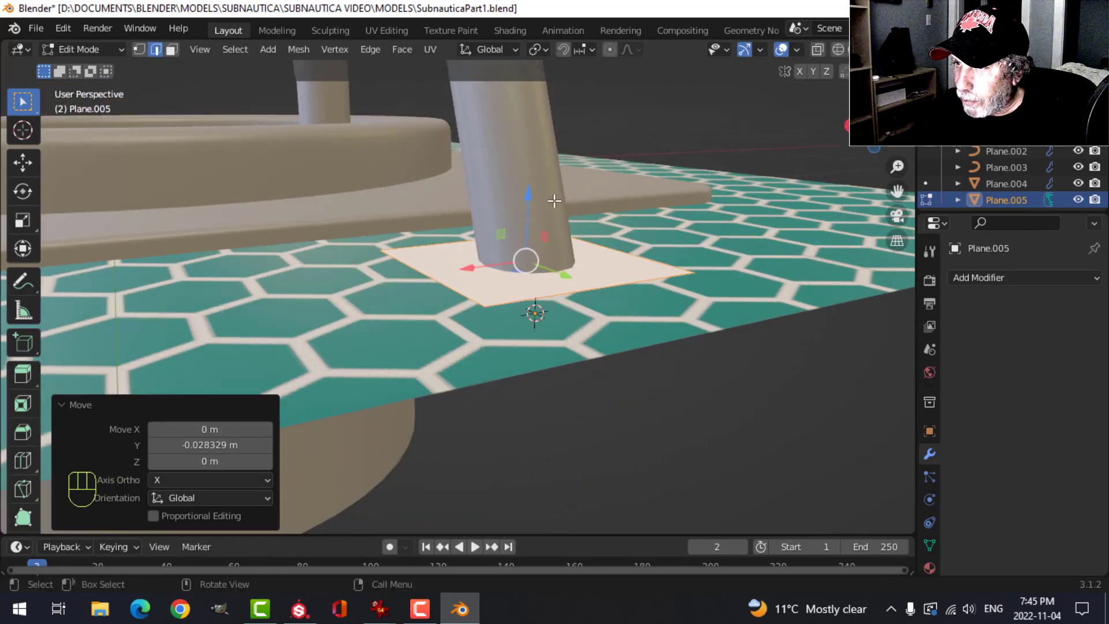
left_click_drag(532, 196, 532, 184)
Extrude the plane about 0.0146 m downward into a foot plate and delete its bottom face
middle_click_drag(659, 271, 630, 264)
key("e")
right_click(577, 257)
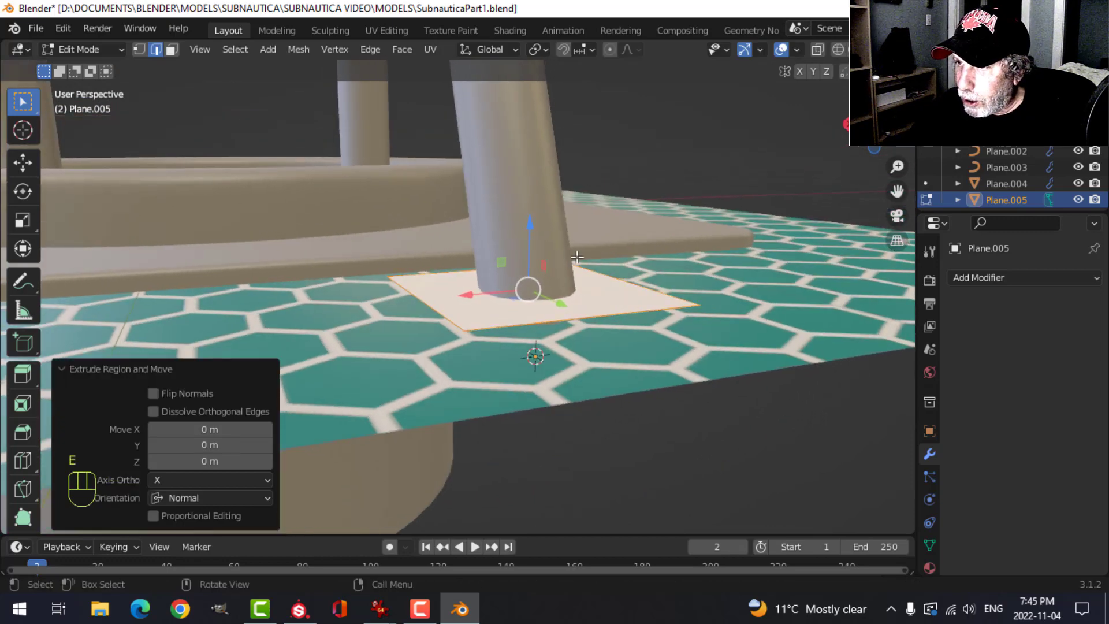
left_click_drag(526, 224, 531, 235)
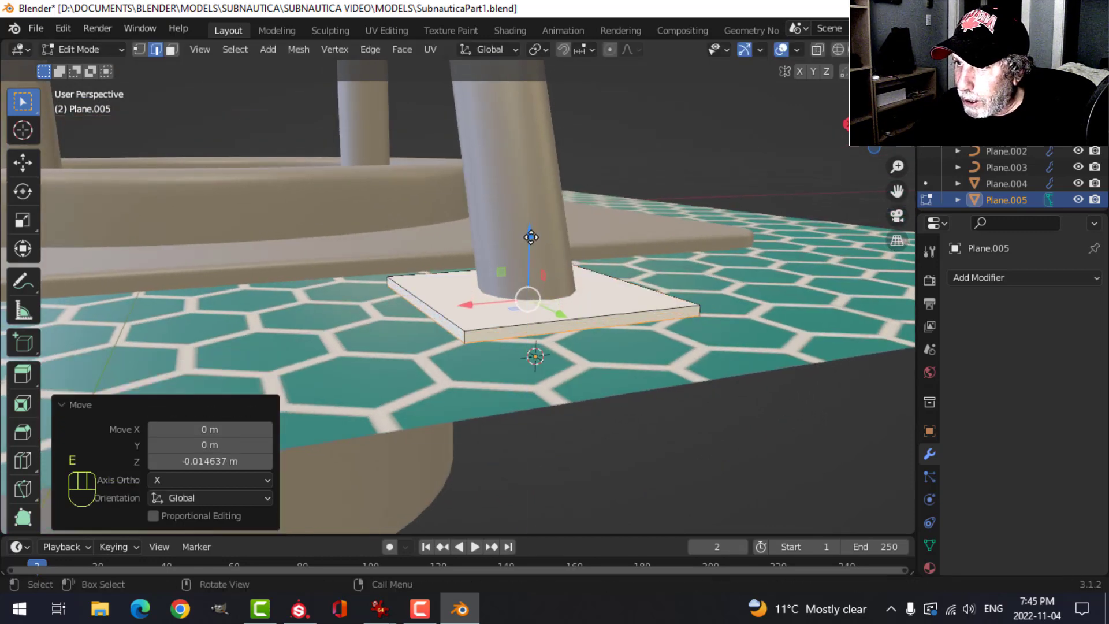
key("x")
left_click(470, 268)
Bevel the edges of the foot plate with a width of about 0.0044 m and one segment
key("a")
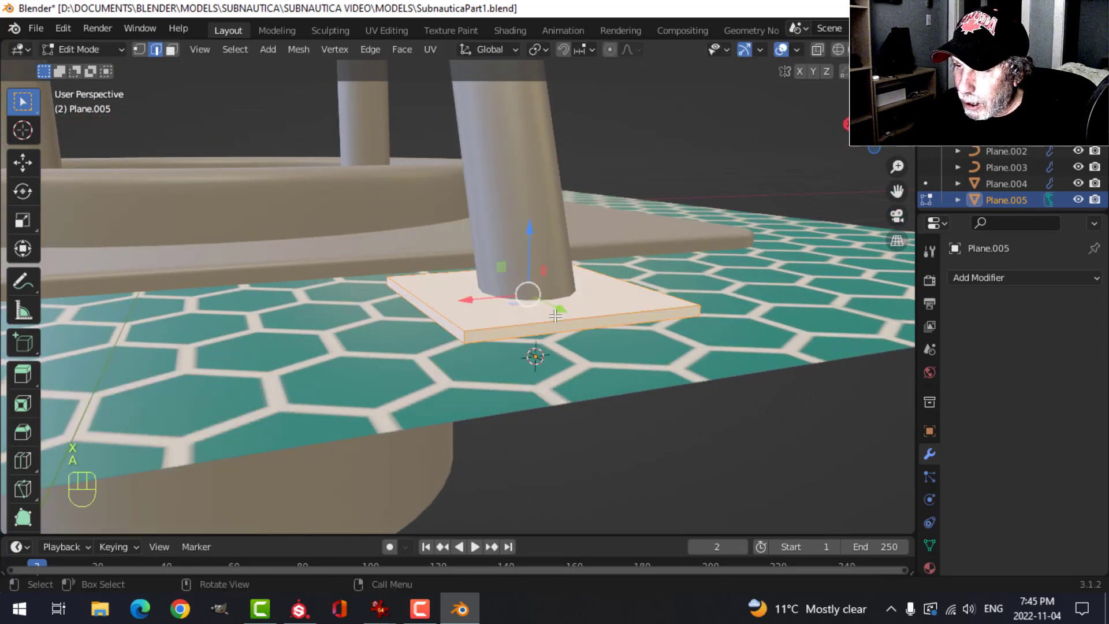
scroll(554, 313, "up", 3)
middle_click_drag(554, 321, 566, 298, "shift")
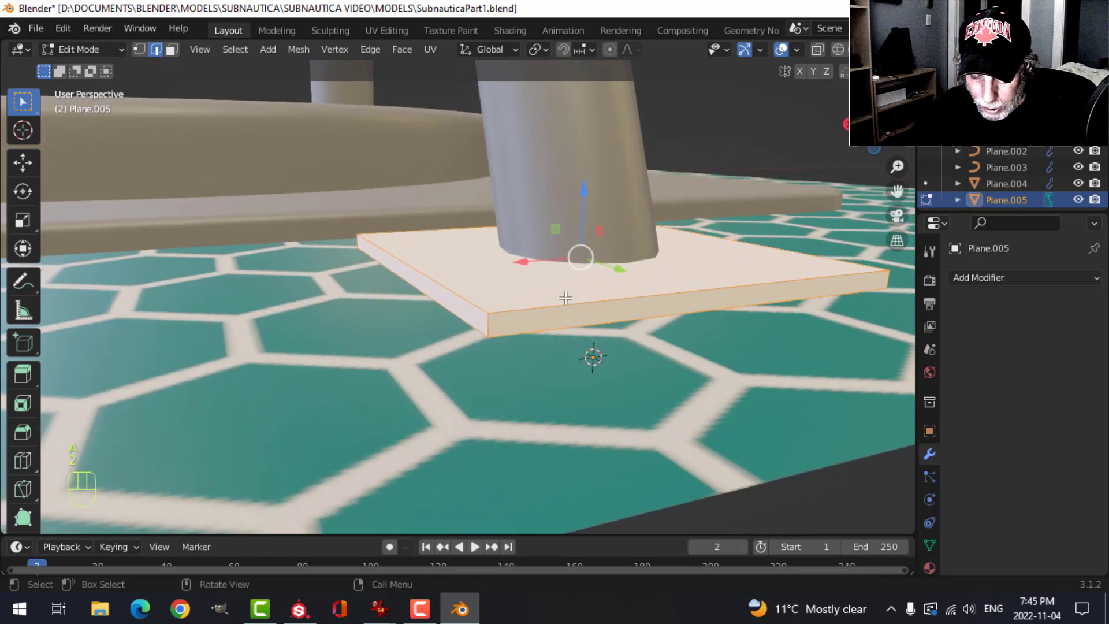
key("ctrl+b")
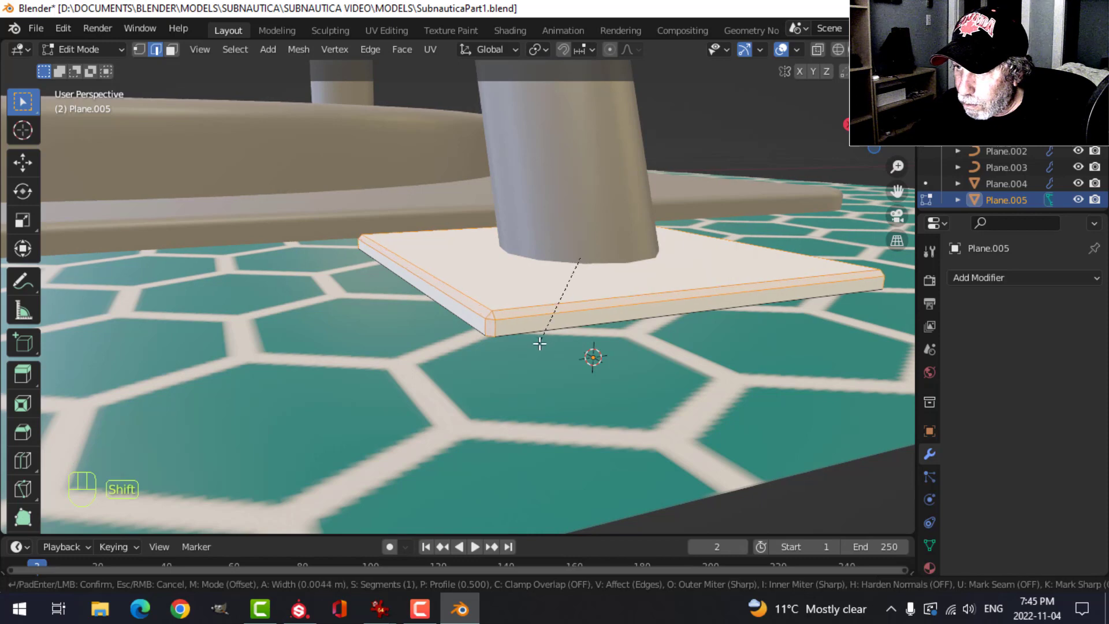
left_click(539, 343)
Smooth-shade the foot plate, using a Weighted Normal modifier with Auto Smooth enabled
key("Tab")
right_click(529, 280)
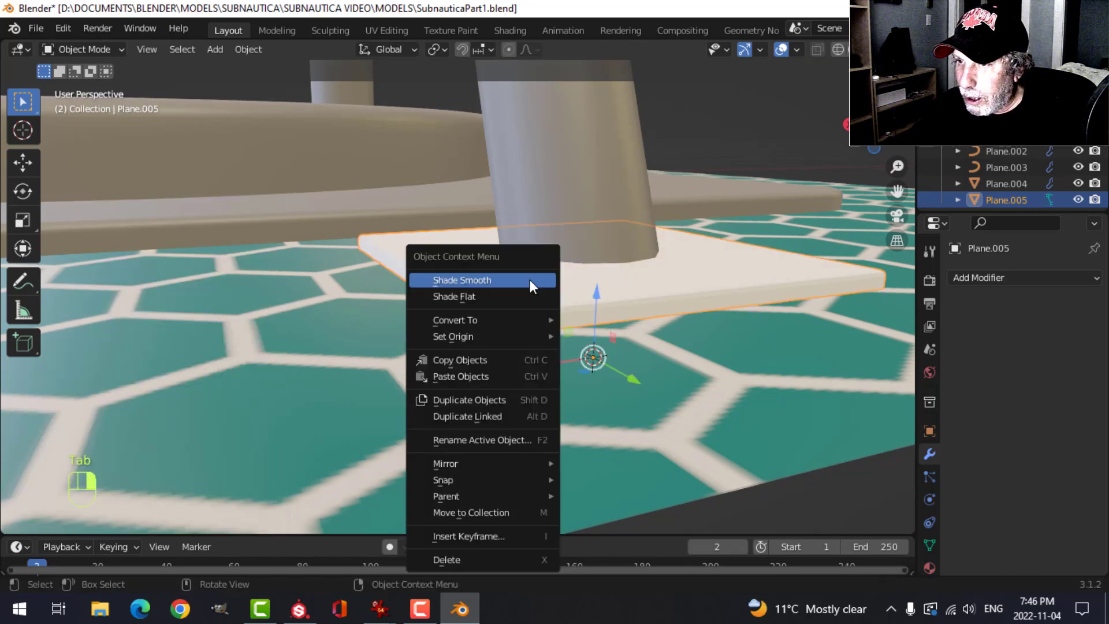
left_click(959, 278)
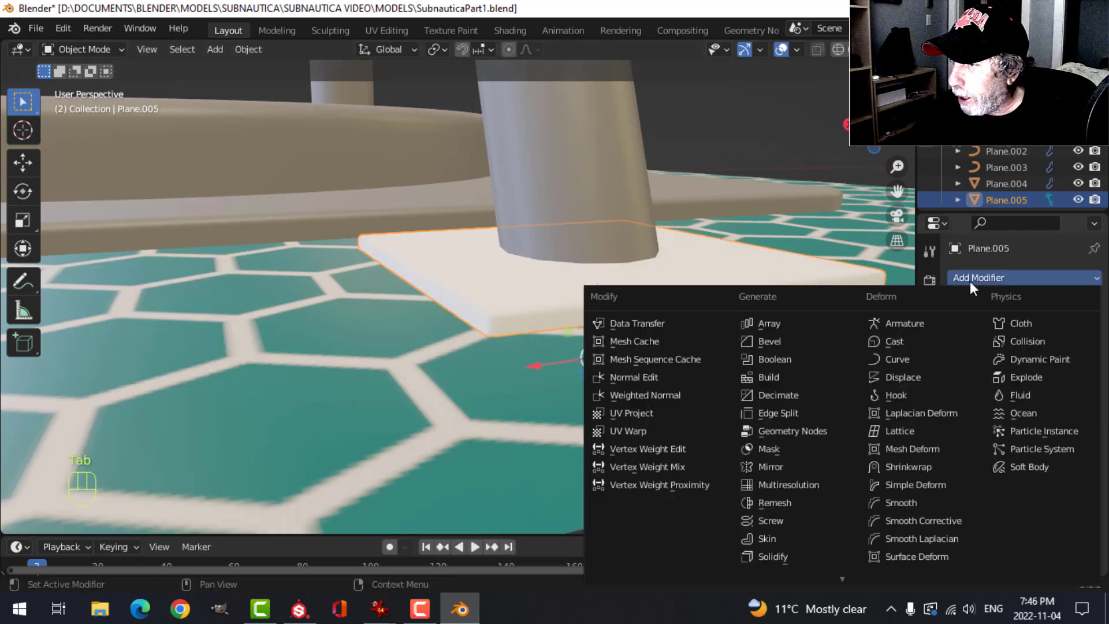
left_click(666, 396)
left_click(930, 505)
scroll(982, 502, "down", 4)
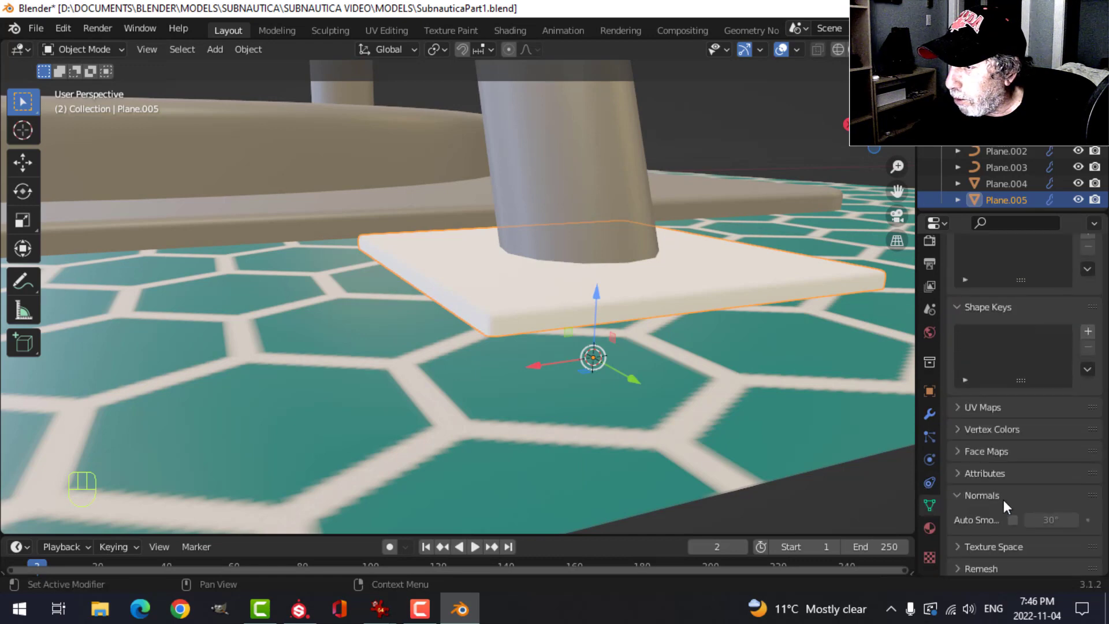
scroll(972, 346, "up", 4)
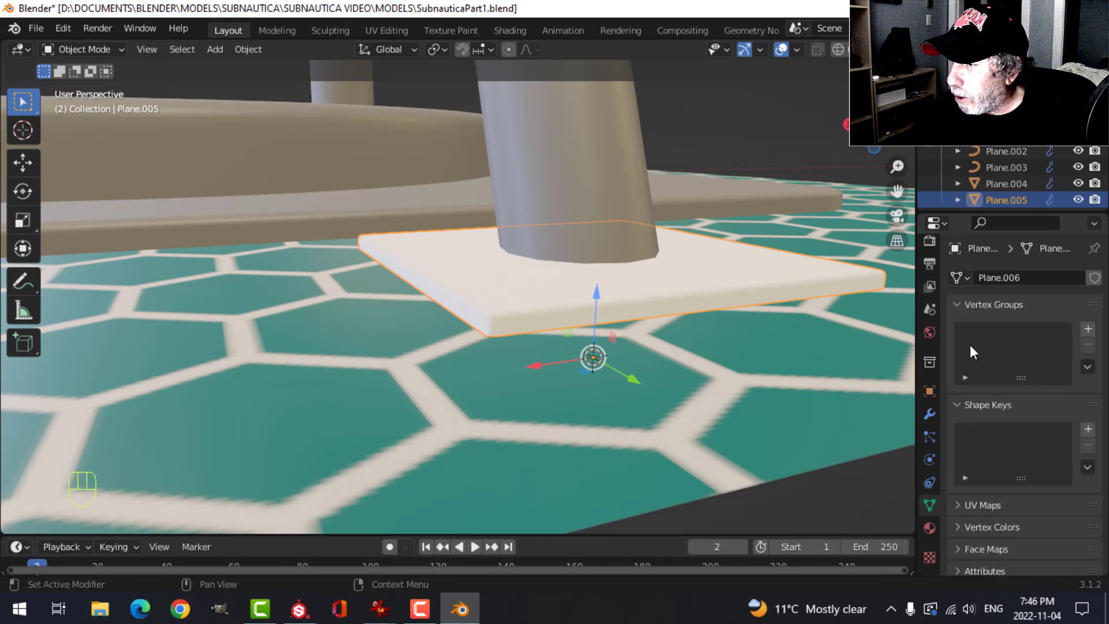
Assign the existing BaseMaterial to the foot plate
left_click(930, 528)
left_click(960, 347)
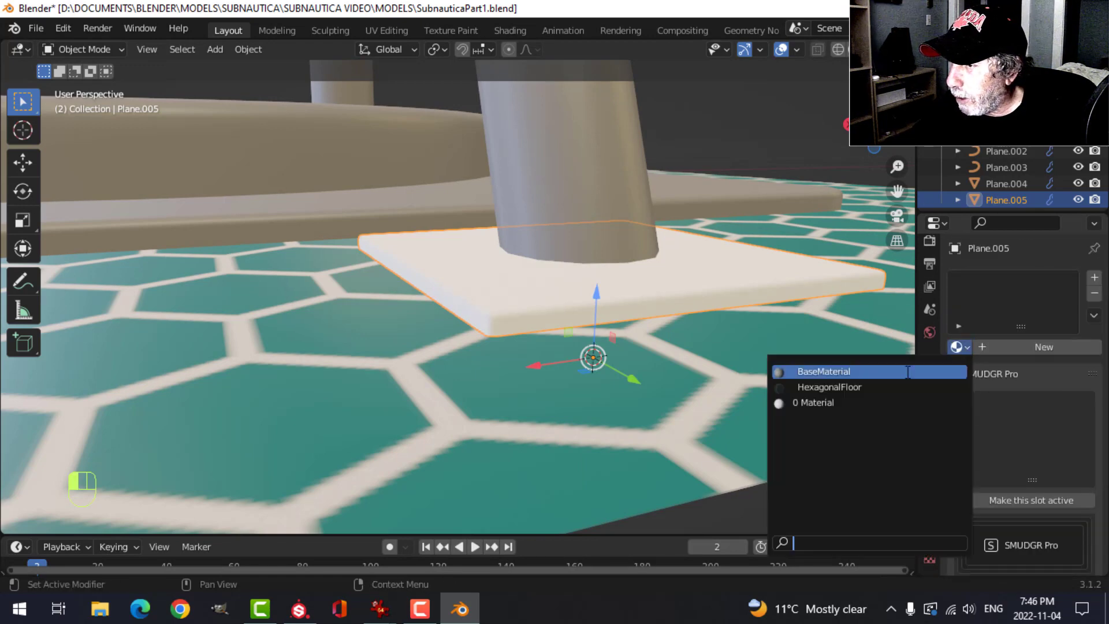
left_click(804, 366)
middle_click_drag(802, 349, 545, 241)
key("alt+a")
Thicken the foot plate by scaling it 1.742 along Z and lower it onto the floor
left_click(622, 266)
key("Tab")
key("a")
middle_click_drag(626, 285, 616, 275)
left_click_drag(538, 180, 538, 183)
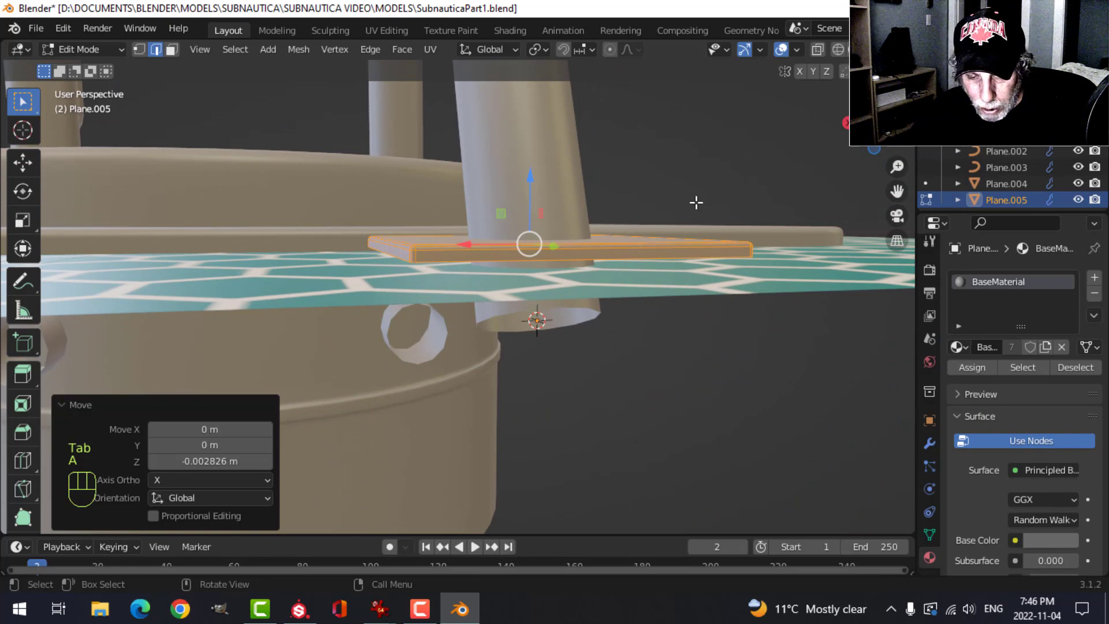
key("s")
key("z")
left_click(662, 222)
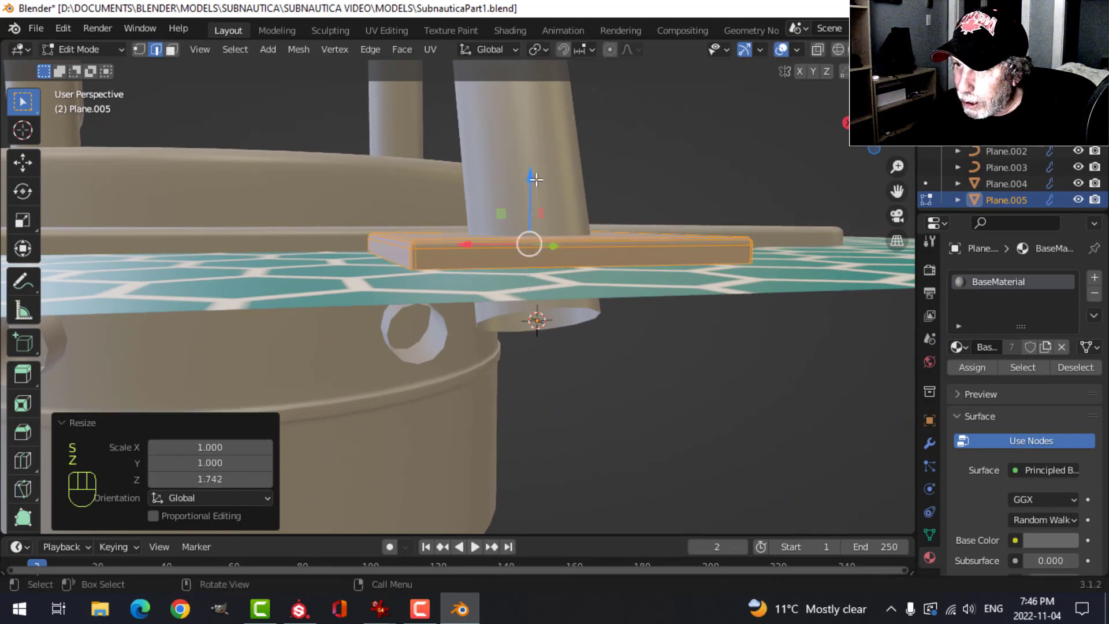
left_click_drag(536, 179, 538, 190)
key("Tab")
Snap the 3D cursor to the centre of the circular hatch ring by selecting all its geometry
middle_click_drag(538, 189, 522, 223)
key("alt+a")
left_click(627, 231)
key("Tab")
key("a")
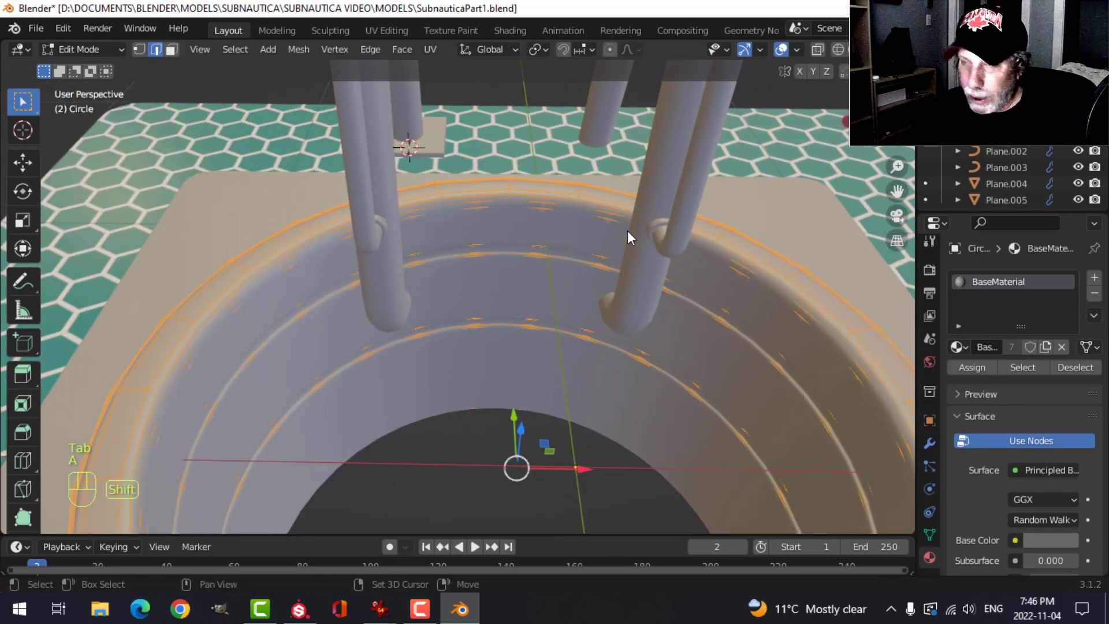
key("shift+s")
left_click(587, 324)
key("Tab")
Set the foot plate's origin to the 3D cursor at the hatch centre
left_click(470, 157)
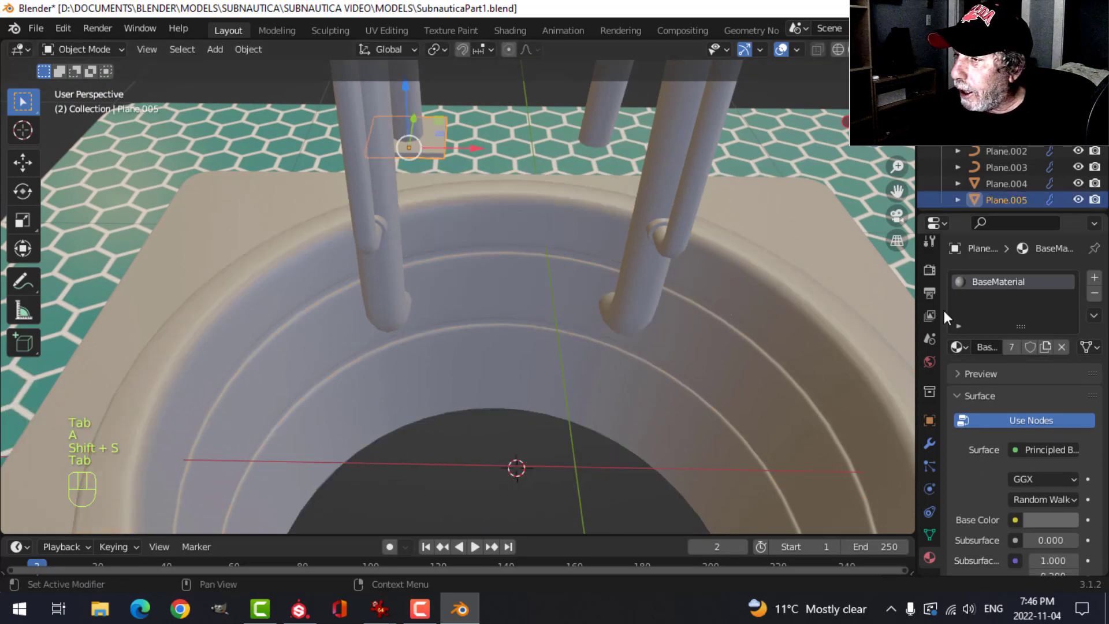
left_click(248, 49)
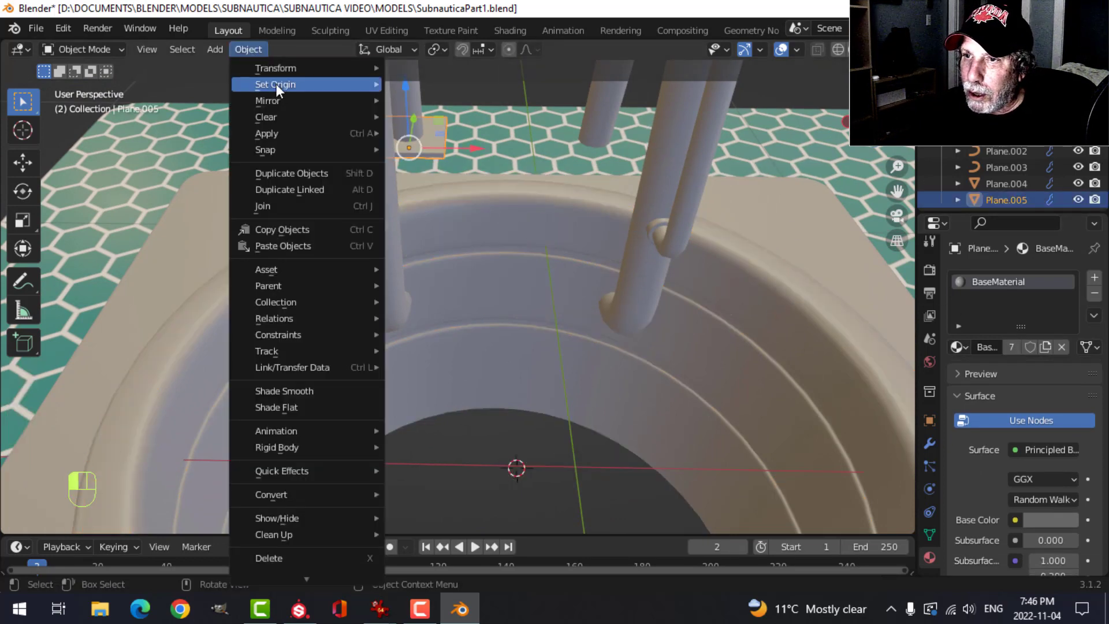
mouse_move(276, 85)
left_click(451, 125)
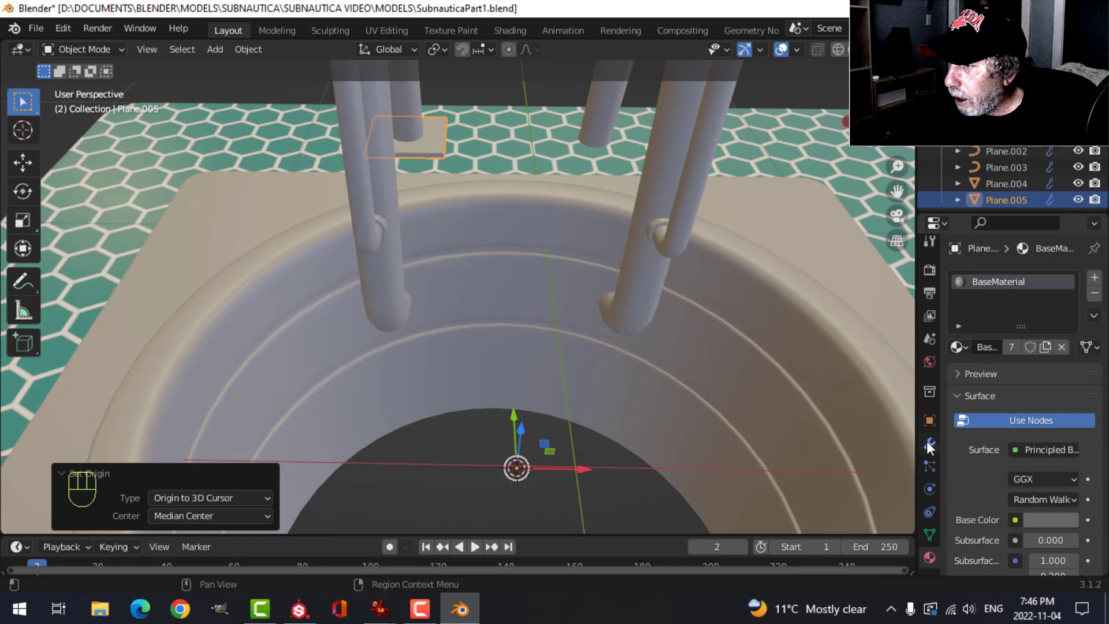
Add a Mirror modifier across X to the foot plate so the other rail's rear leg gets one
left_click(930, 445)
left_click(982, 278)
left_click(813, 466)
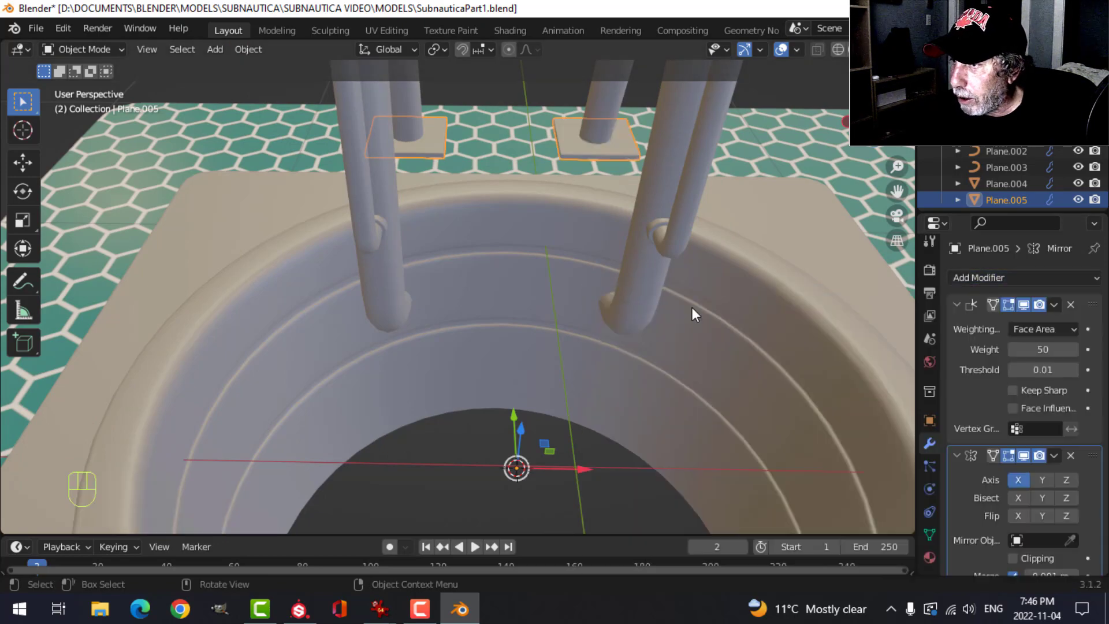
scroll(692, 308, "down", 5)
key("alt+a")
Examine the hatch, rails, handles and foot plates from several angles
middle_click_drag(730, 258, 495, 268)
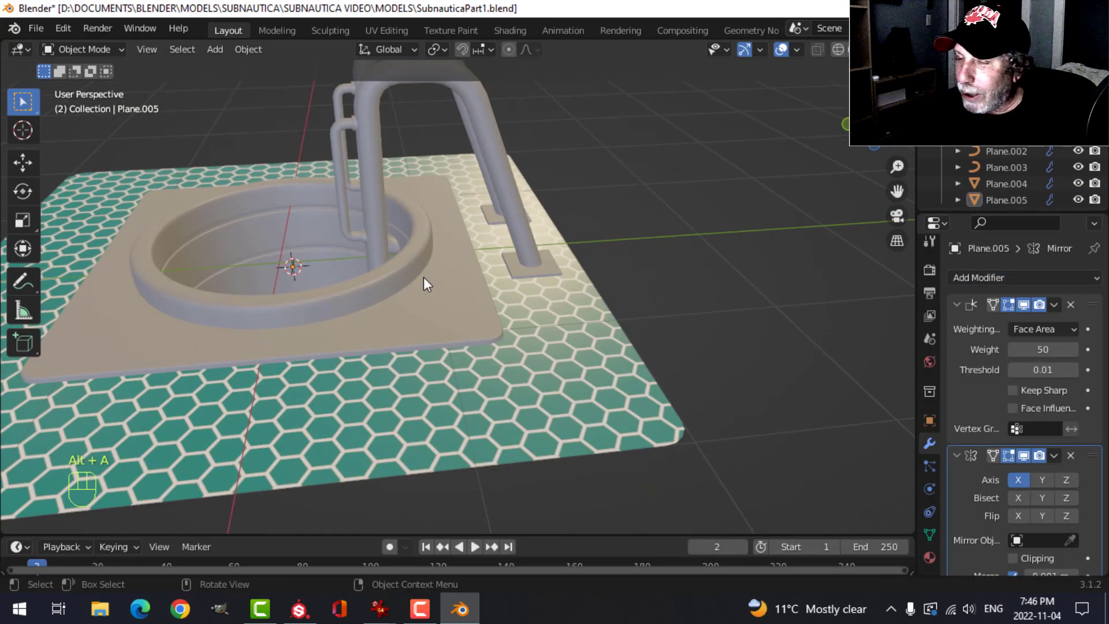
middle_click_drag(289, 271, 438, 256, "shift")
middle_click_drag(451, 163, 431, 220)
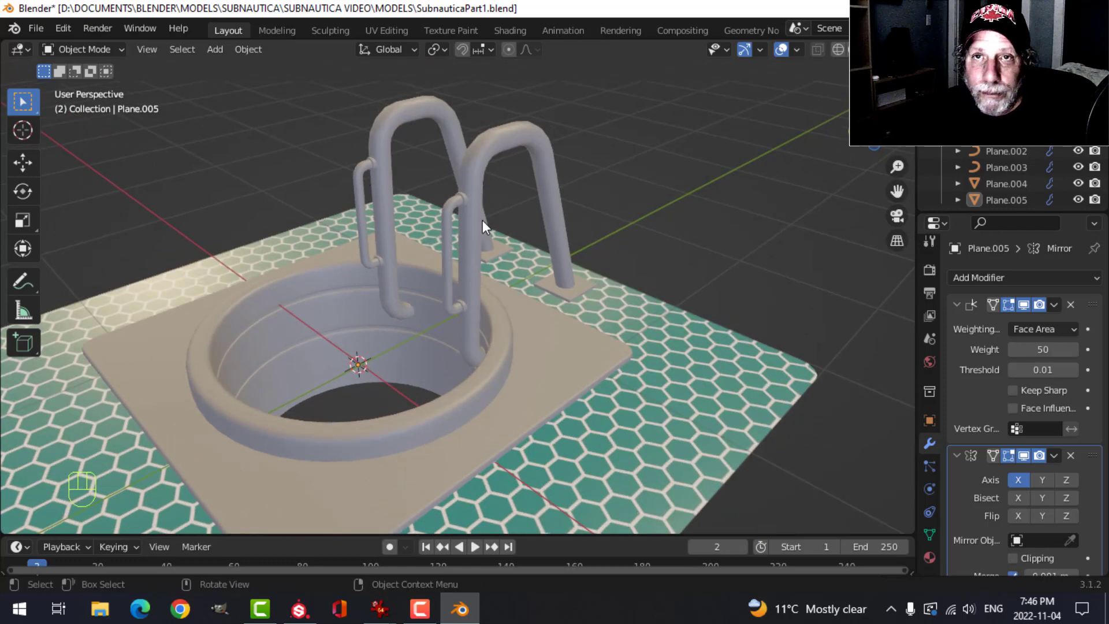
scroll(483, 222, "up", 3)
scroll(456, 232, "down", 4)
middle_click_drag(440, 254, 499, 275, "shift")
scroll(484, 251, "up", 1)
Change the Material Preview lighting to a darker, warmer HDRI and view the whole hatch assembly
left_click(901, 49)
left_click(880, 188)
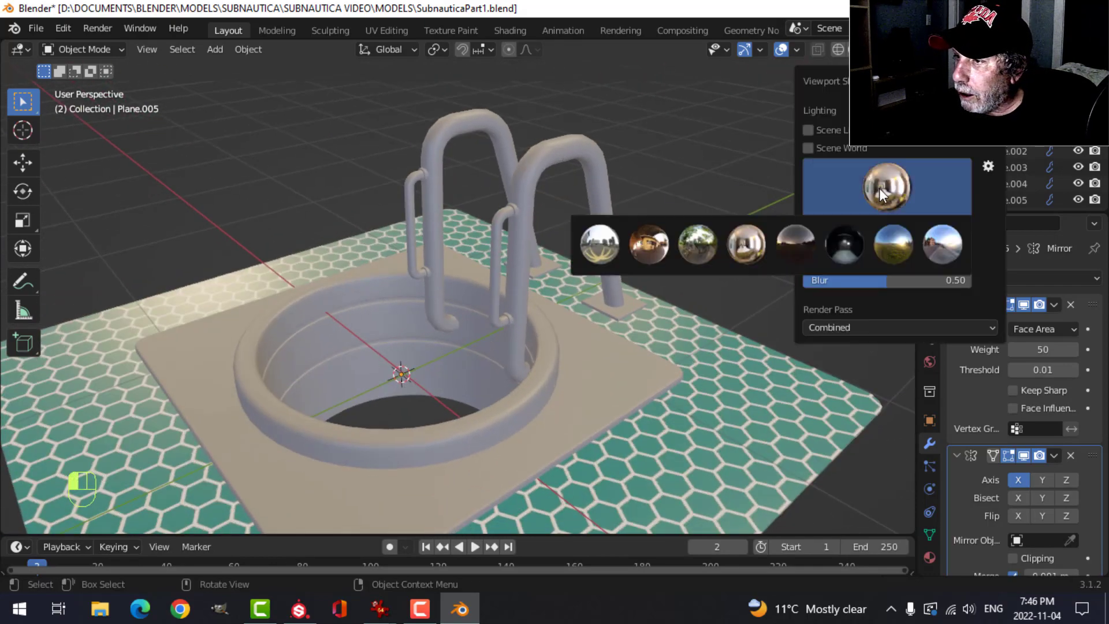
scroll(607, 261, "down", 2)
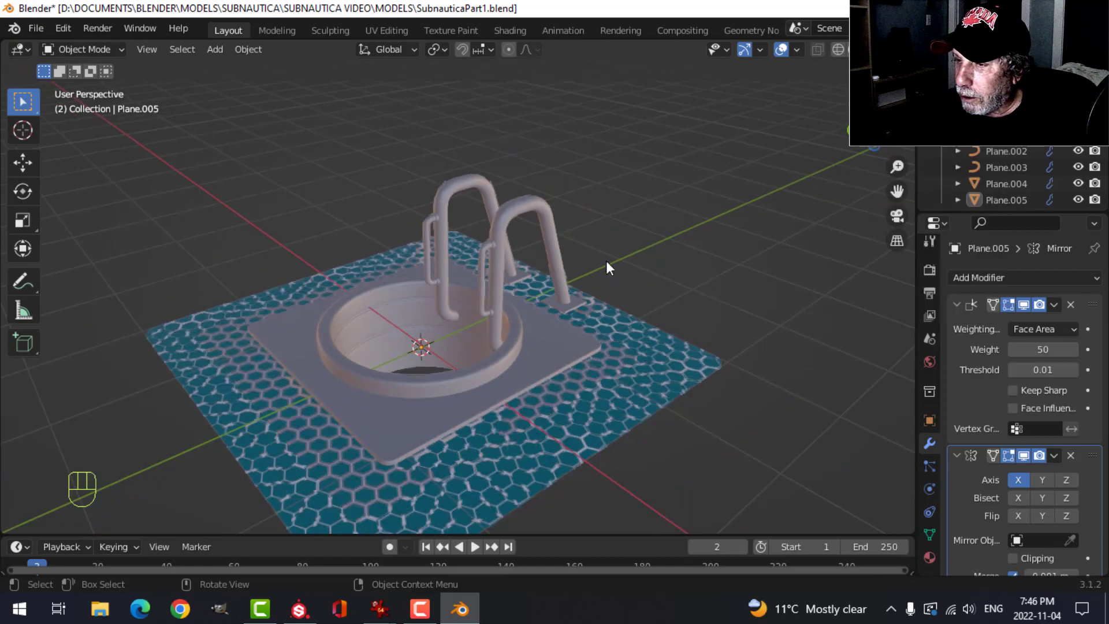
mouse_move(508, 294)
middle_mouse_down("shift")
mouse_move(512, 245)
mouse_move(583, 267)
mouse_move(611, 252)
middle_mouse_up("shift")
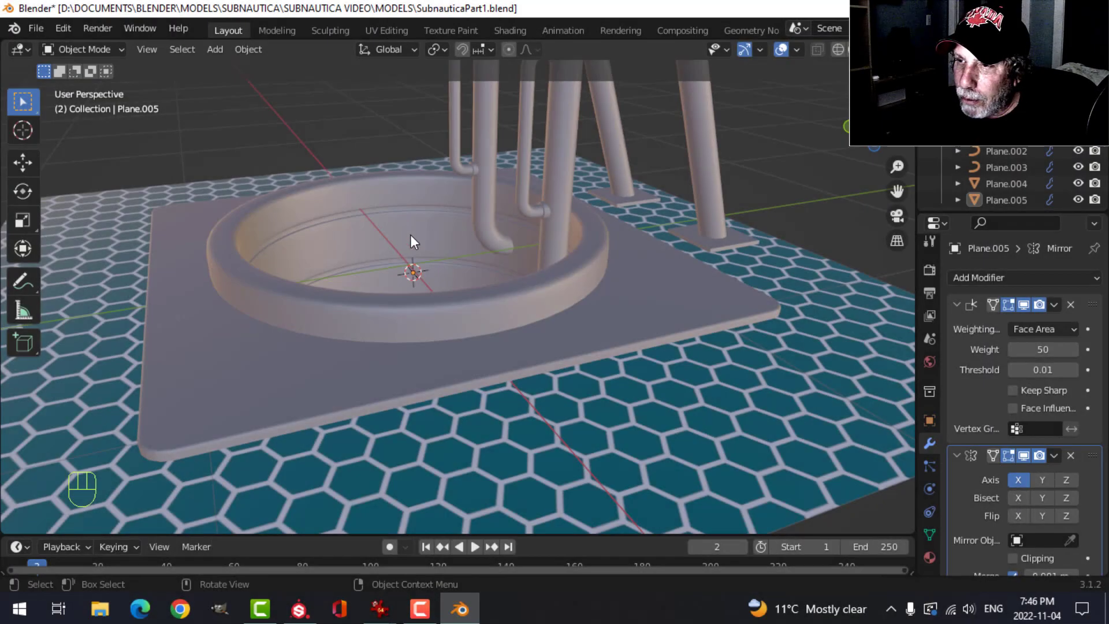
middle_click_drag(410, 234, 456, 269)
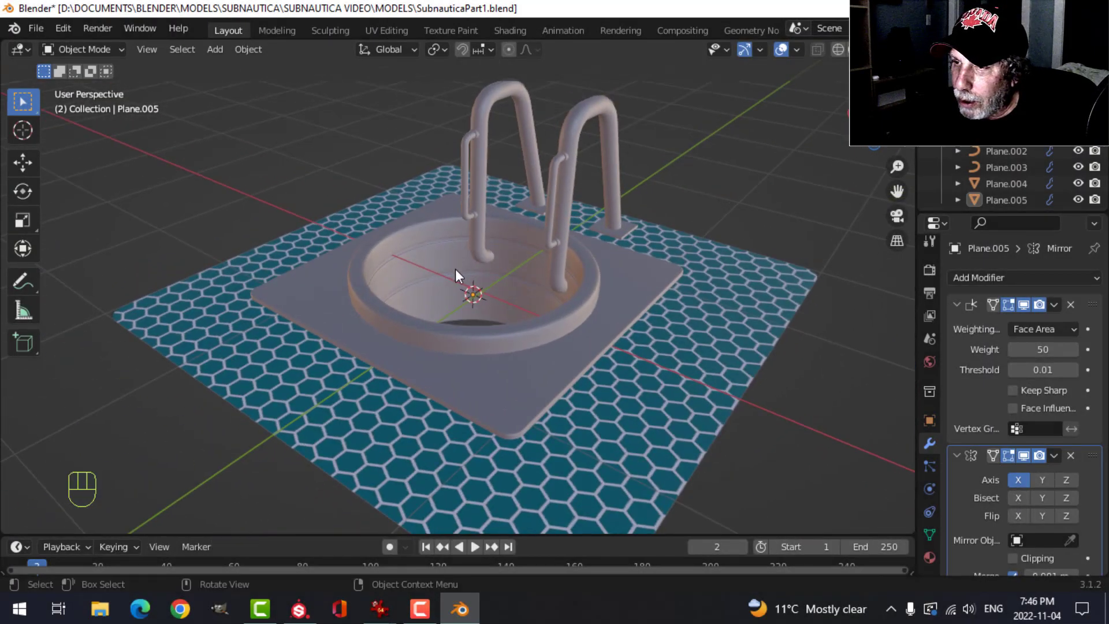
Turn off viewport display of the Mirror modifiers on the grab handle and its collars
scroll(483, 269, "up", 2)
scroll(532, 254, "down", 1)
middle_click_drag(601, 251, 641, 224, "shift")
middle_click_drag(640, 224, 594, 210)
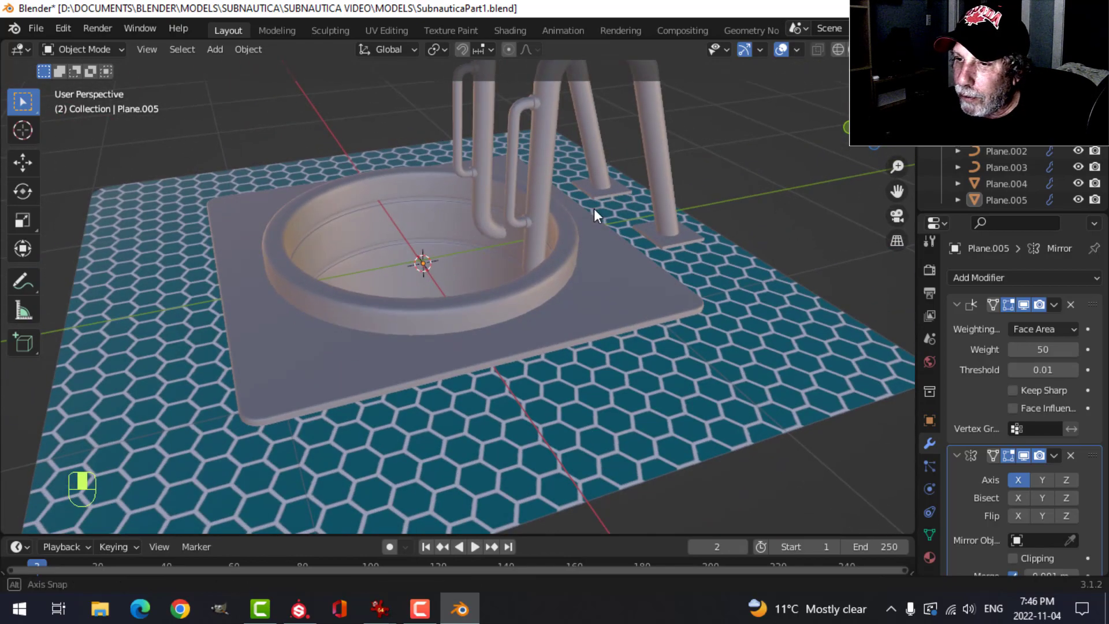
scroll(536, 264, "down", 3)
middle_click_drag(539, 267, 498, 331)
scroll(536, 220, "up", 4)
scroll(501, 334, "up", 4)
left_click(400, 193)
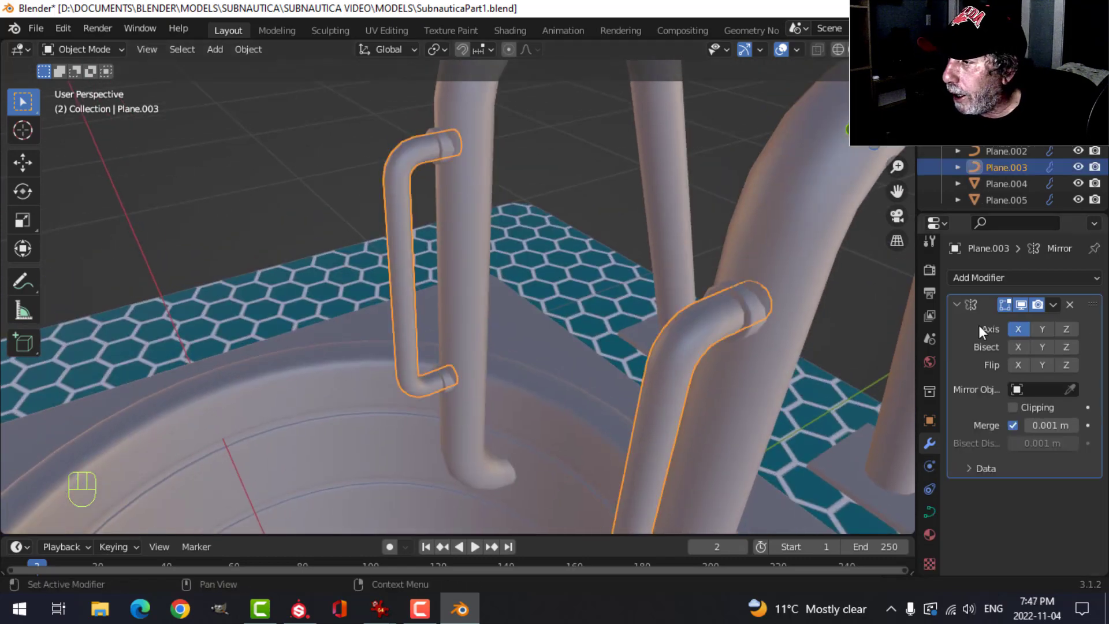
left_click(1021, 304)
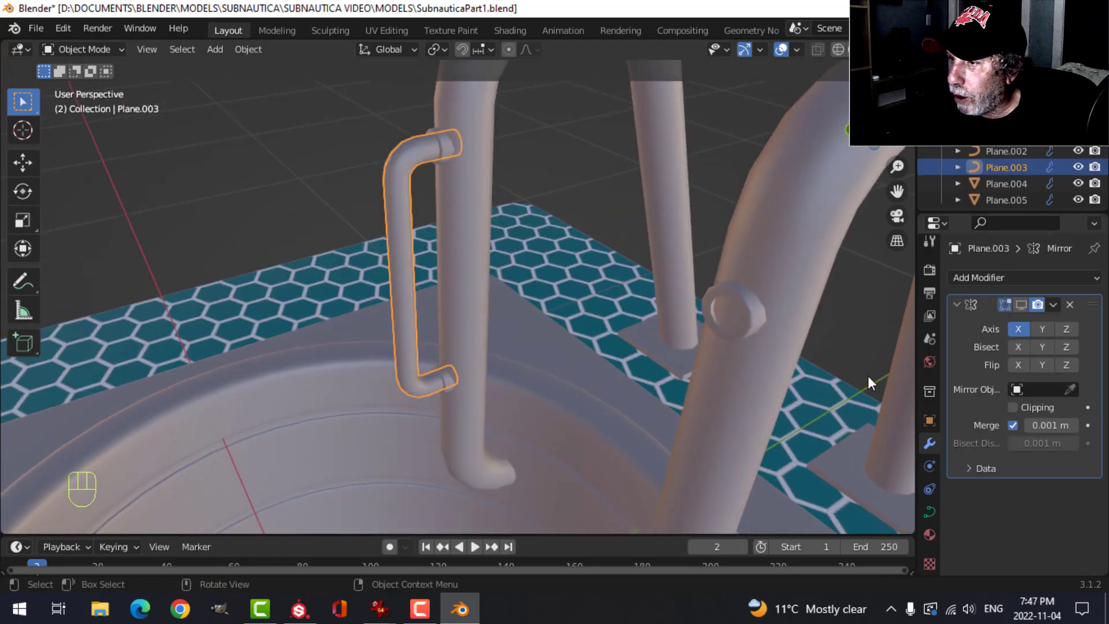
left_click(751, 314)
left_click(1024, 305)
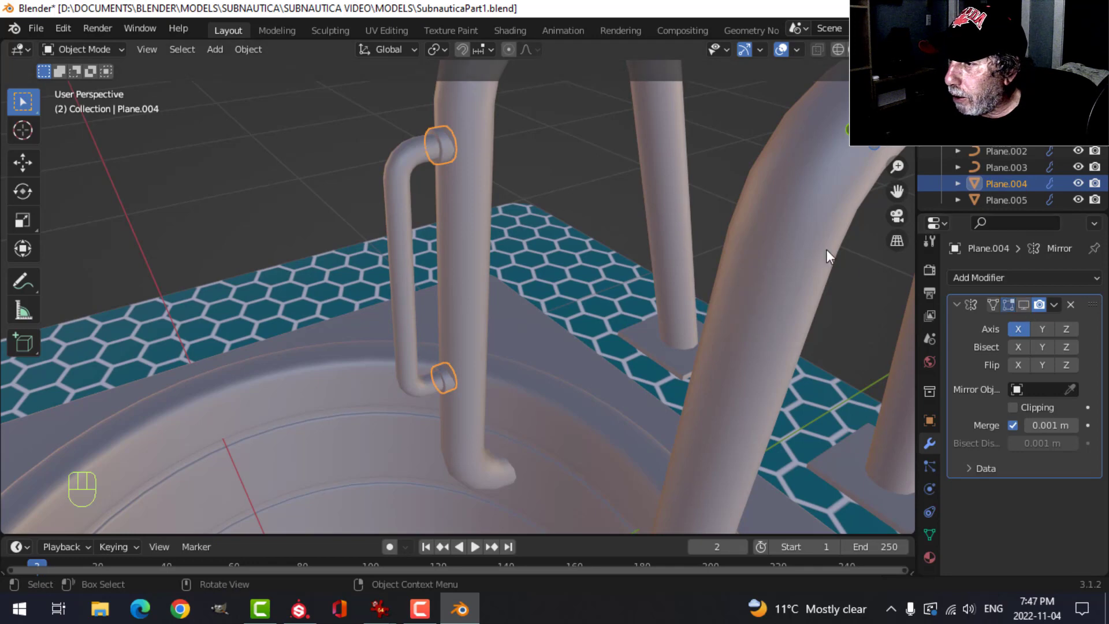
Turn off viewport display of the Mirror modifiers on the ladder rail and the foot plate
left_click(821, 250)
left_click(1021, 305)
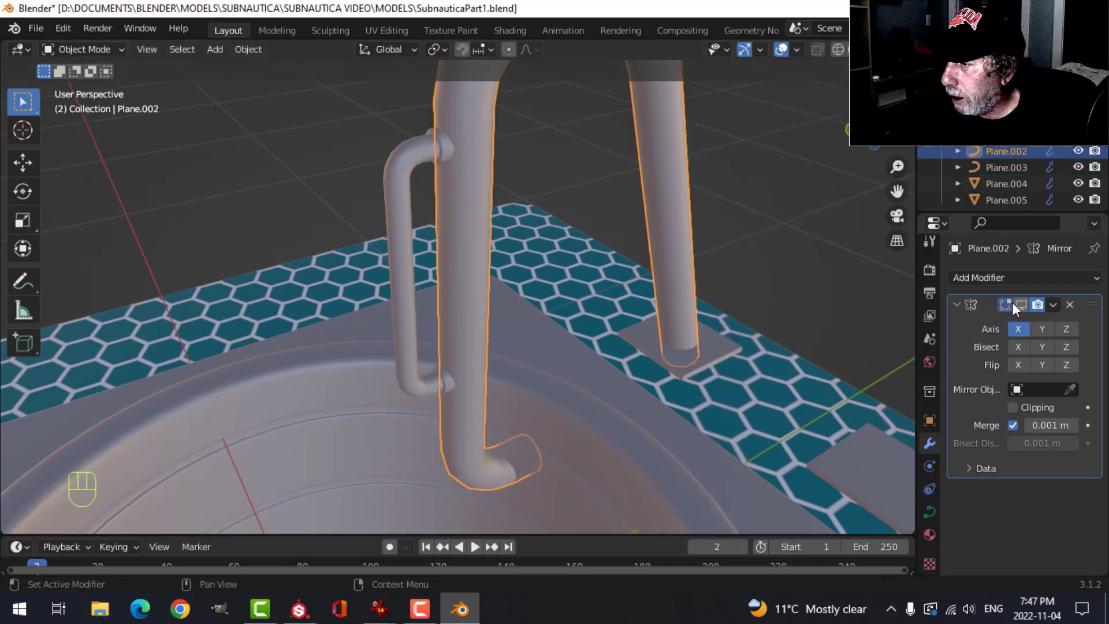
scroll(677, 311, "down", 1)
left_click(675, 341)
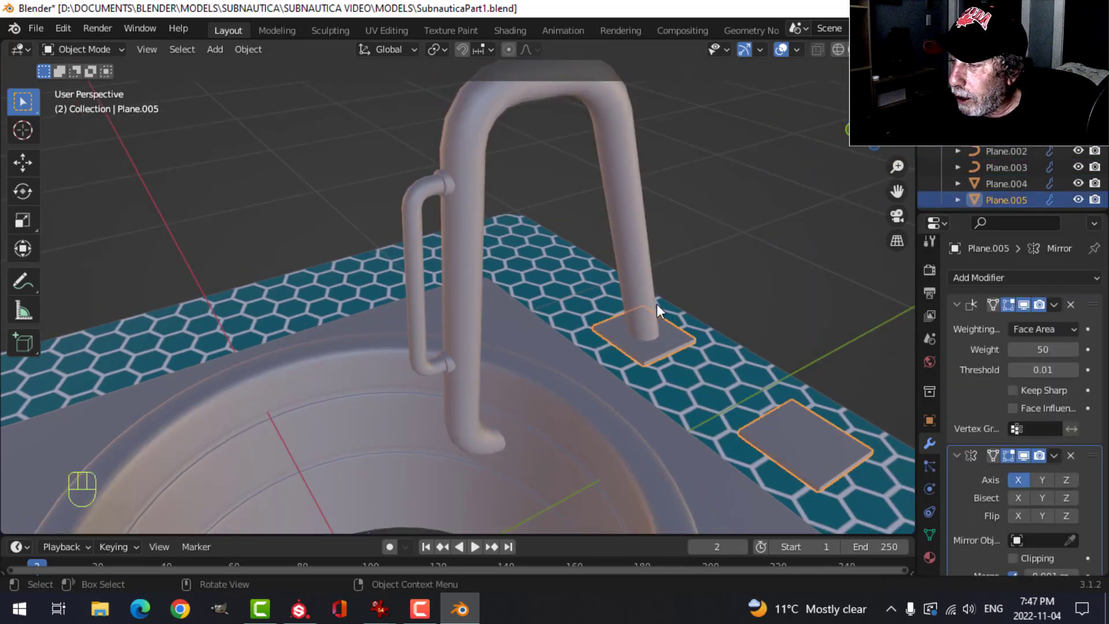
left_click(1024, 454)
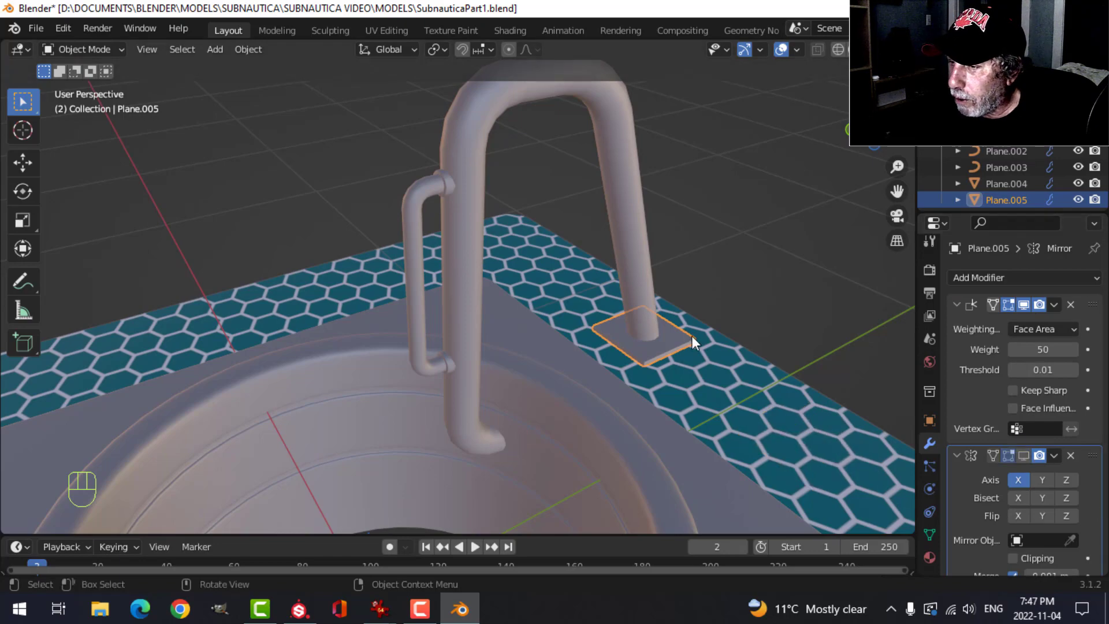
mouse_move(711, 336)
middle_mouse_down()
mouse_move(688, 320)
mouse_move(677, 335)
mouse_move(697, 335)
middle_mouse_up()
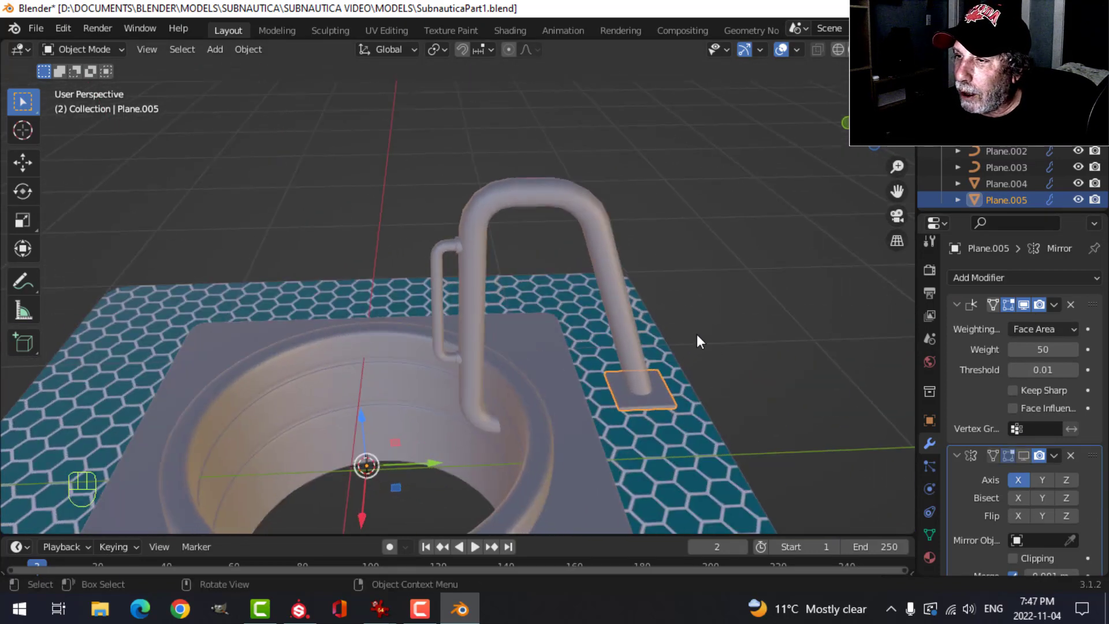
Set the ladder rail curve's preview resolution to 3 and convert the rail to a mesh
left_click(602, 247)
left_click(930, 512)
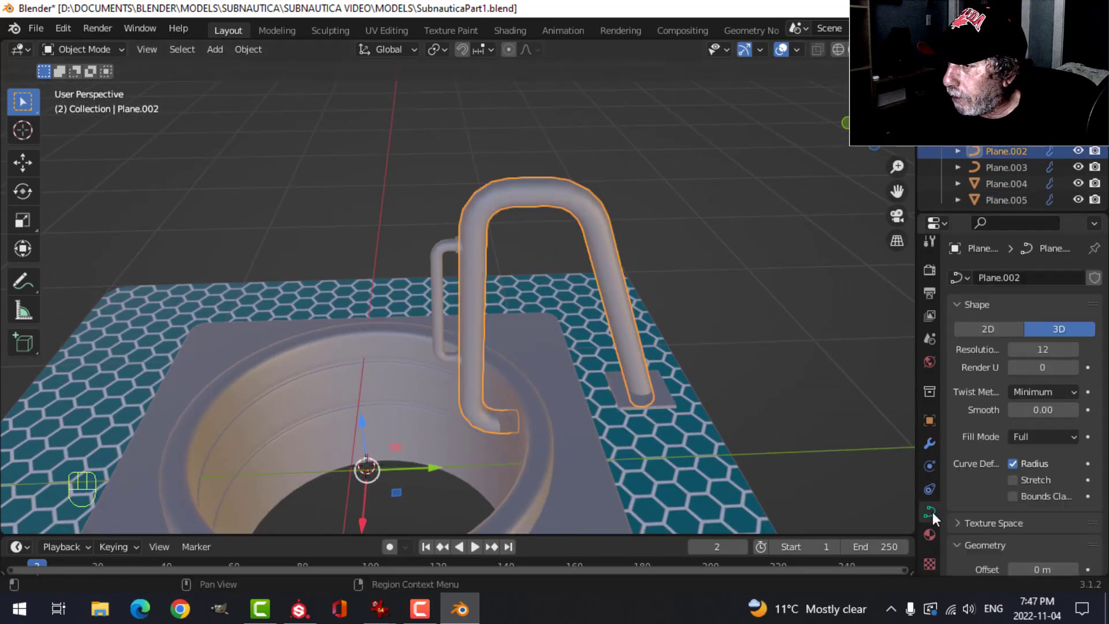
left_click(1035, 349)
type("3")
key("Return")
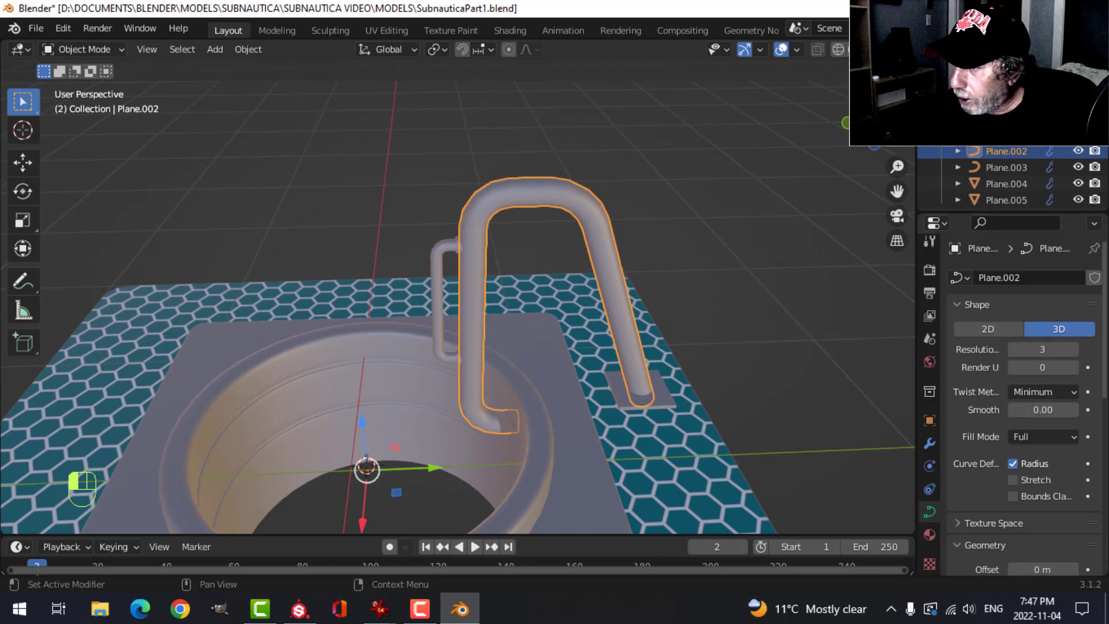
right_click(559, 200)
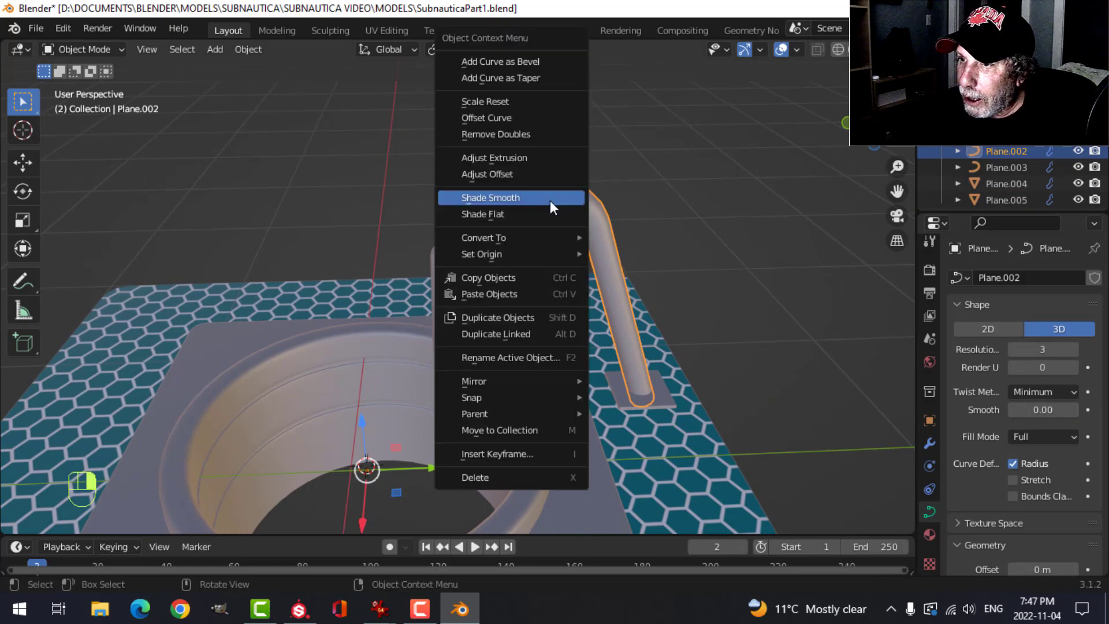
mouse_move(558, 238)
left_click(636, 255)
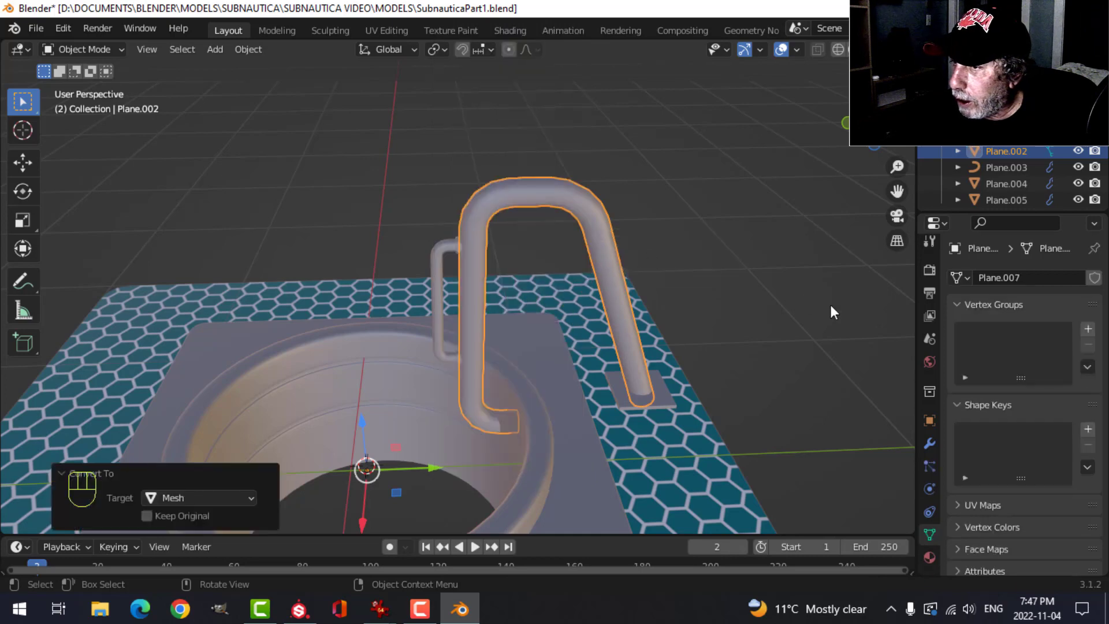
Set the grab handle curve's preview resolution to 3 and convert the handle to a mesh
left_click(436, 271)
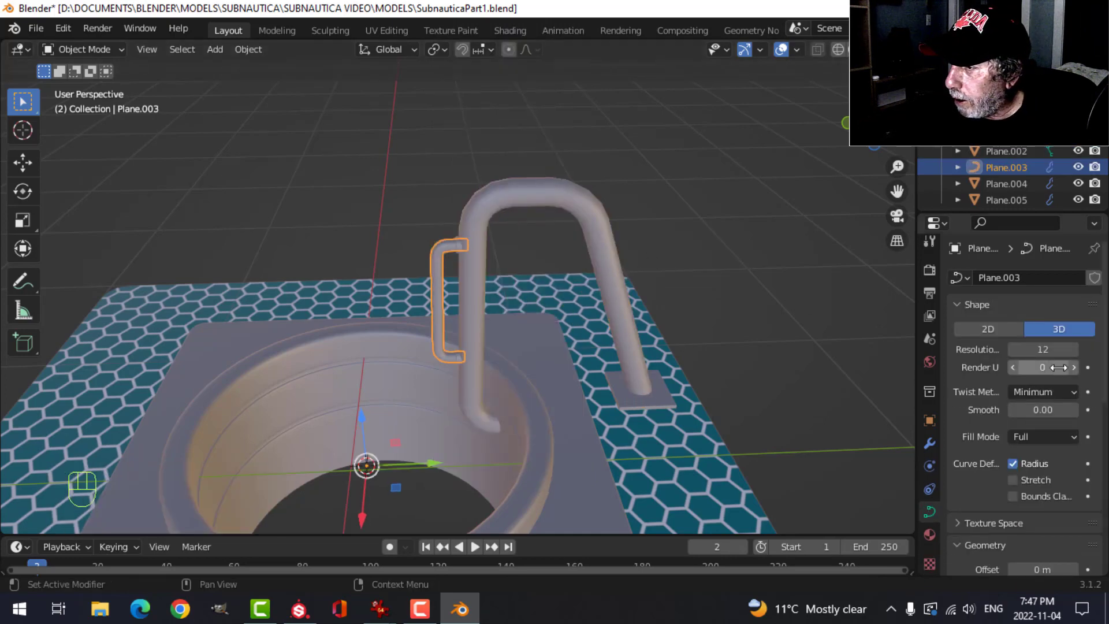
double_click(1040, 349)
type("3")
key("Return")
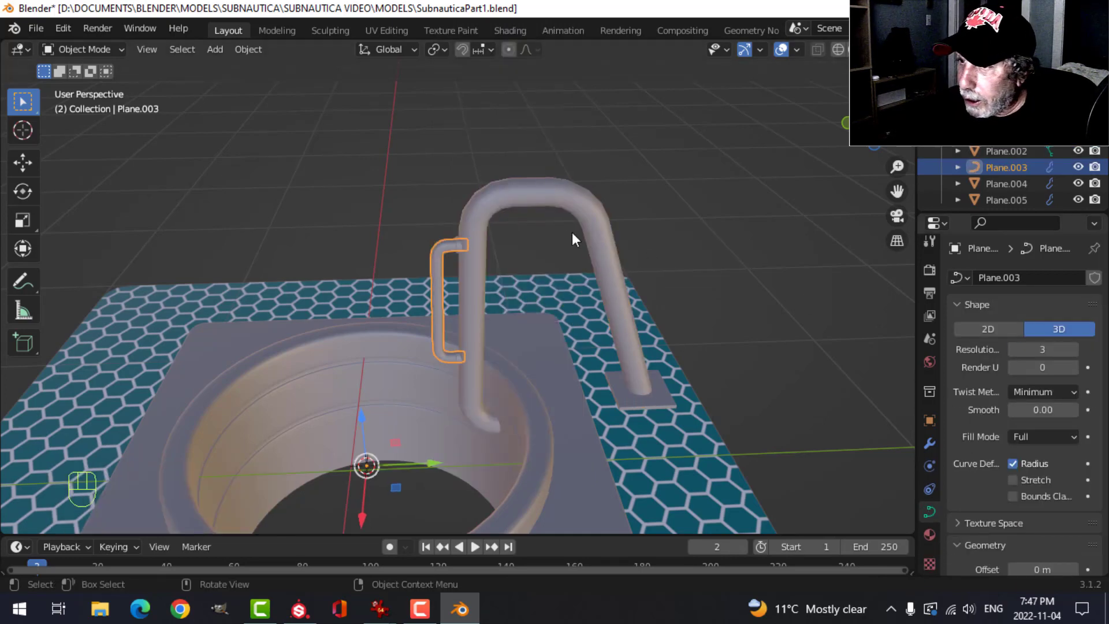
right_click(451, 271)
mouse_move(435, 266)
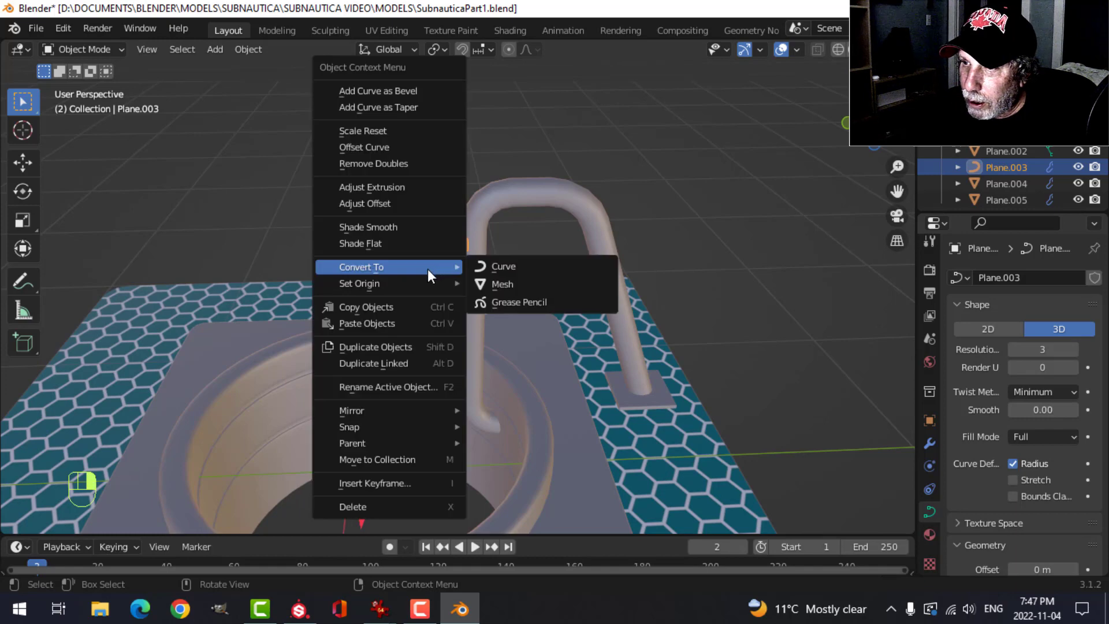
left_click(501, 284)
Join the collars and the grab handle into the ladder rail mesh
scroll(504, 260, "up", 5)
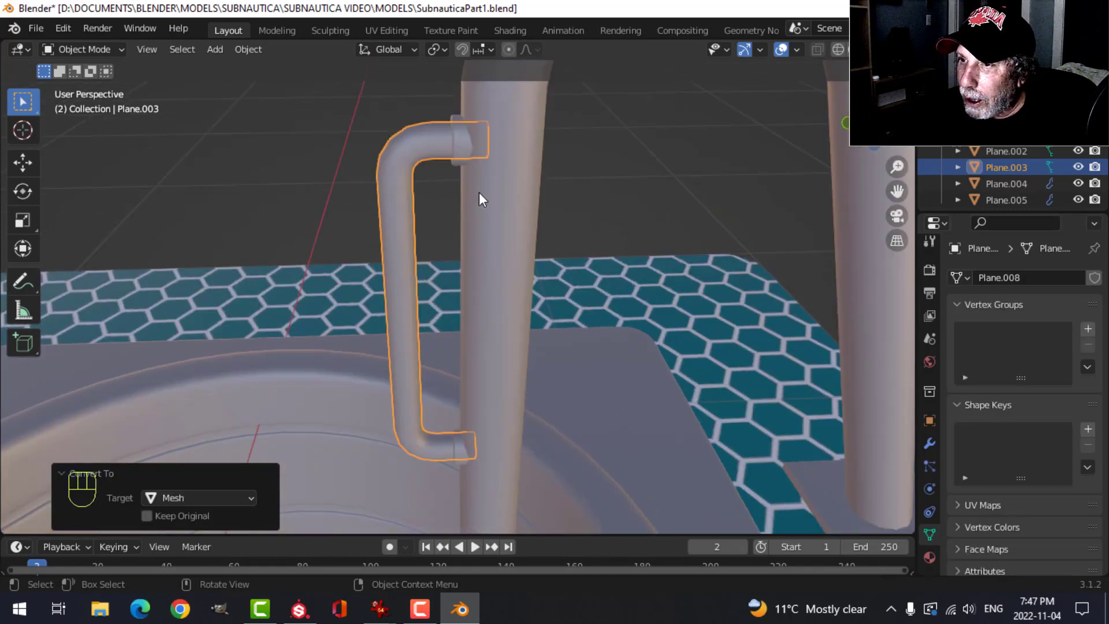
left_click(470, 142)
left_click(455, 141, "shift")
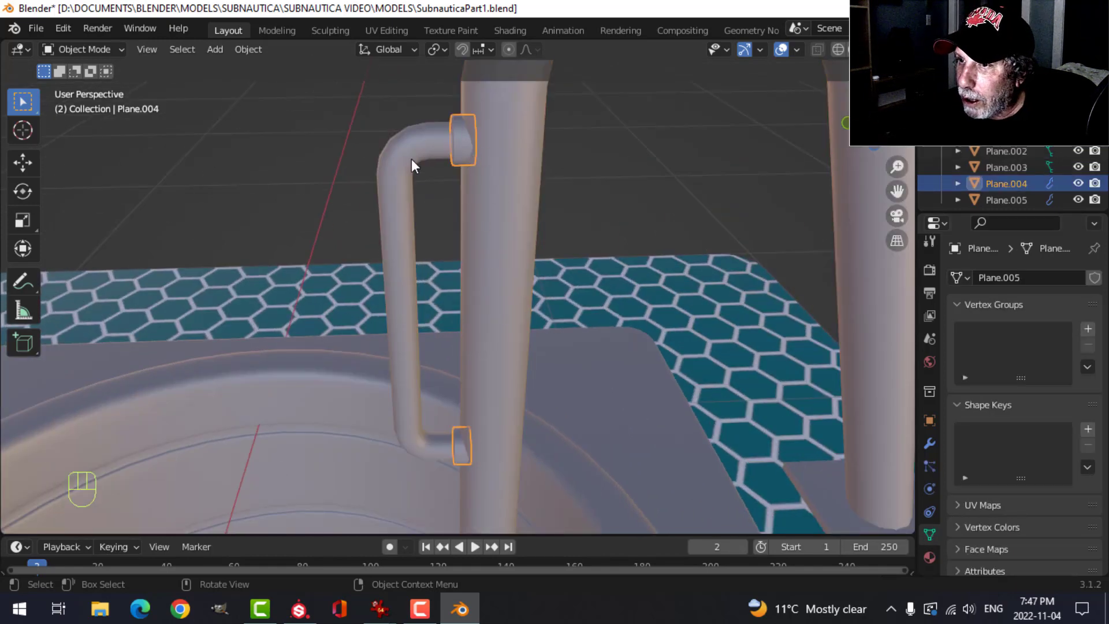
left_click(411, 159, "shift")
left_click(502, 171, "shift")
key("ctrl+j")
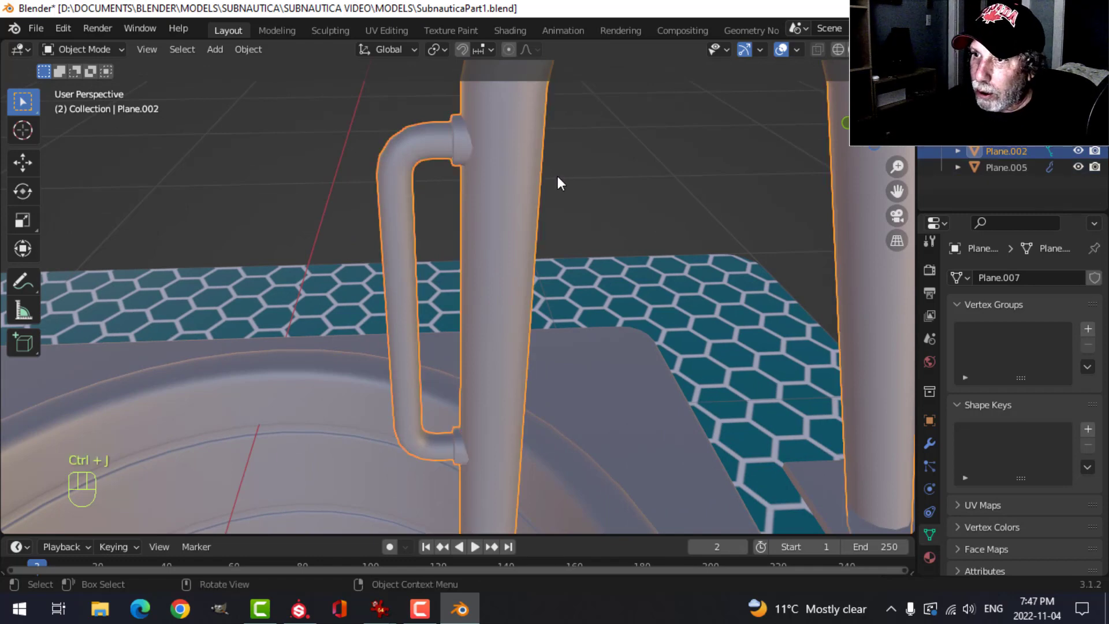
Join the foot plate under the rear leg into the ladder rail mesh
scroll(547, 188, "down", 7)
middle_click_drag(606, 295, 507, 223, "shift")
scroll(507, 223, "up", 5)
key("alt+a")
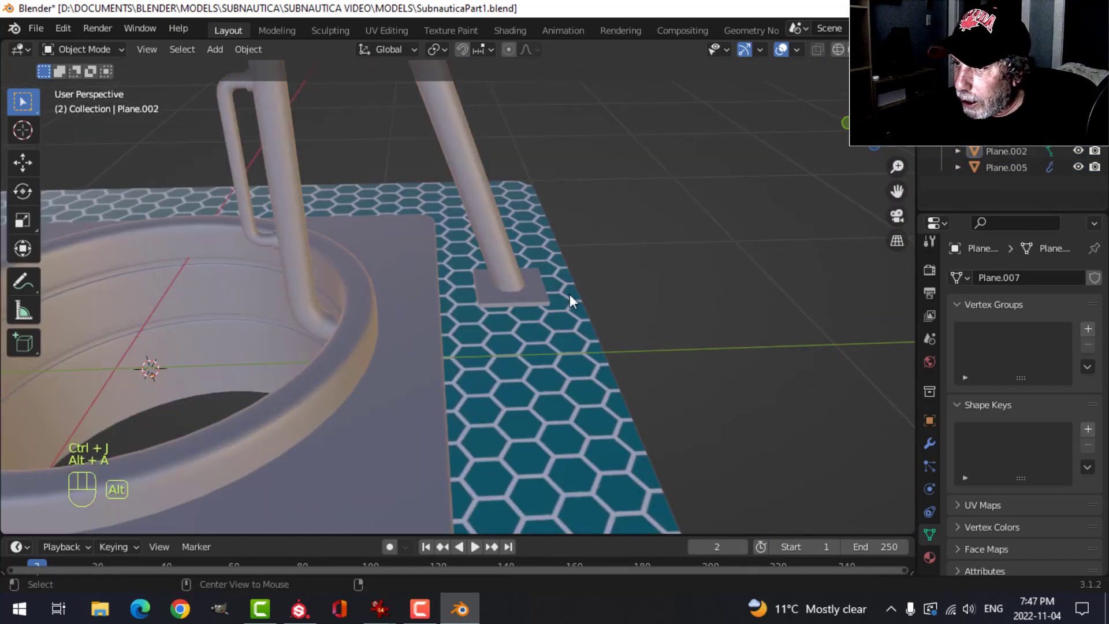
left_click(539, 292)
left_click(497, 238, "shift")
key("ctrl+j")
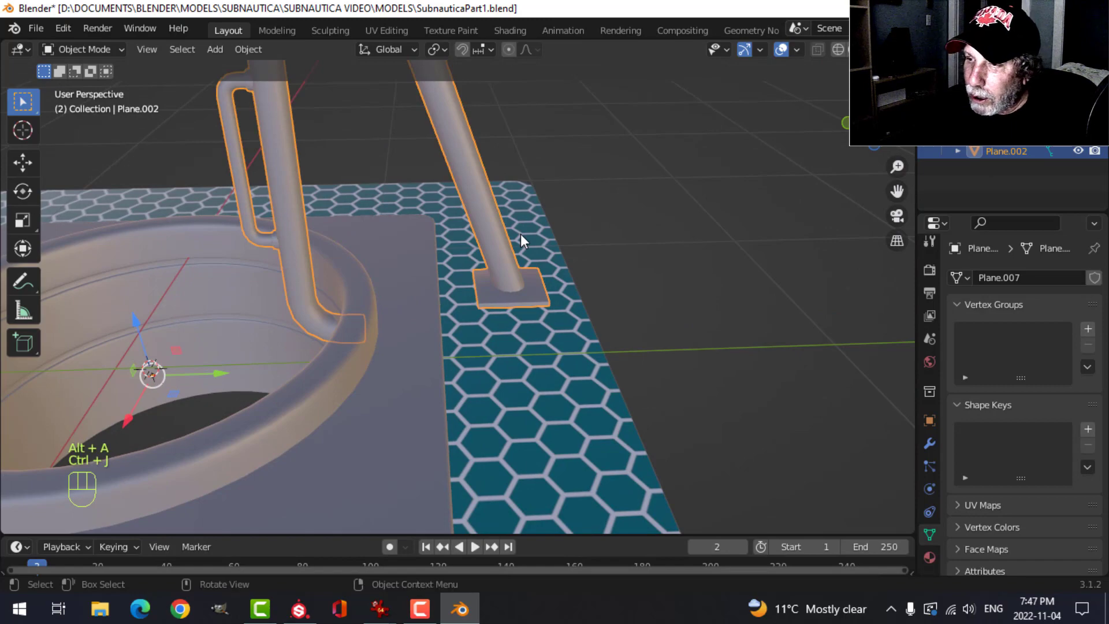
Try a Mirror modifier across X on the joined rail assembly, then remove the modifier
scroll(521, 234, "down", 6)
scroll(504, 241, "up", 4)
middle_click_drag(486, 239, 560, 230)
scroll(397, 208, "down", 3)
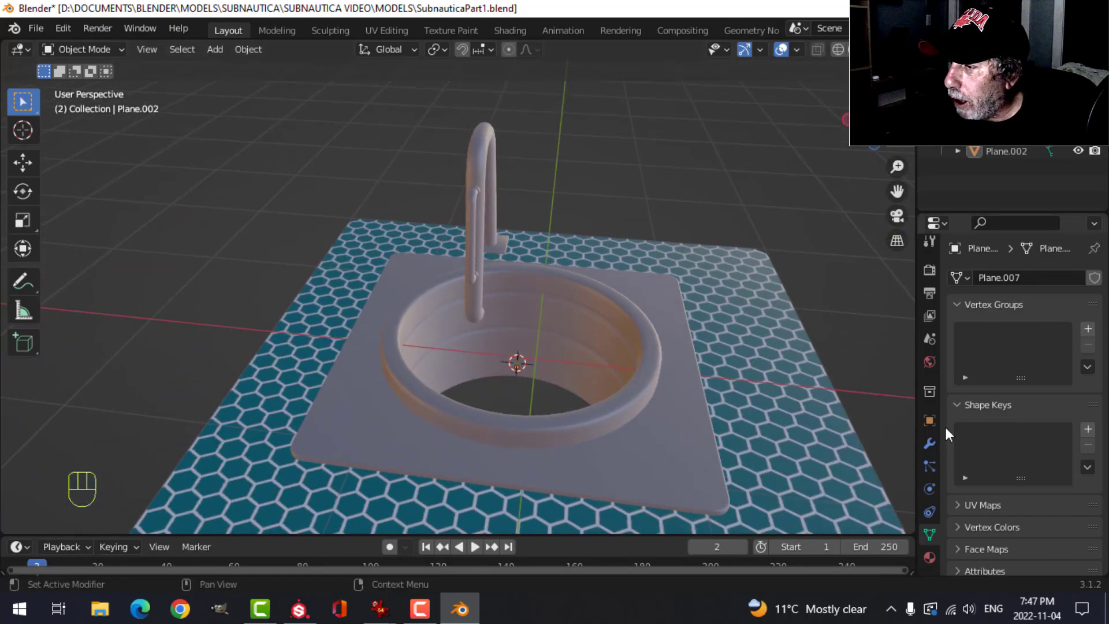
left_click(931, 443)
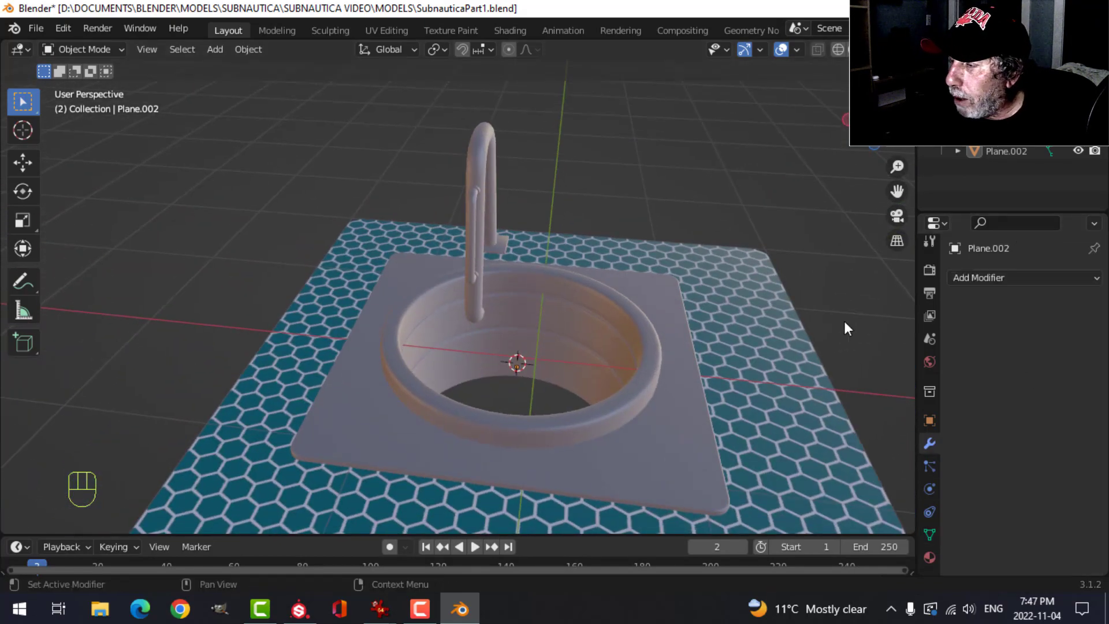
left_click(1003, 276)
left_click(789, 463)
middle_click_drag(696, 359, 1057, 327)
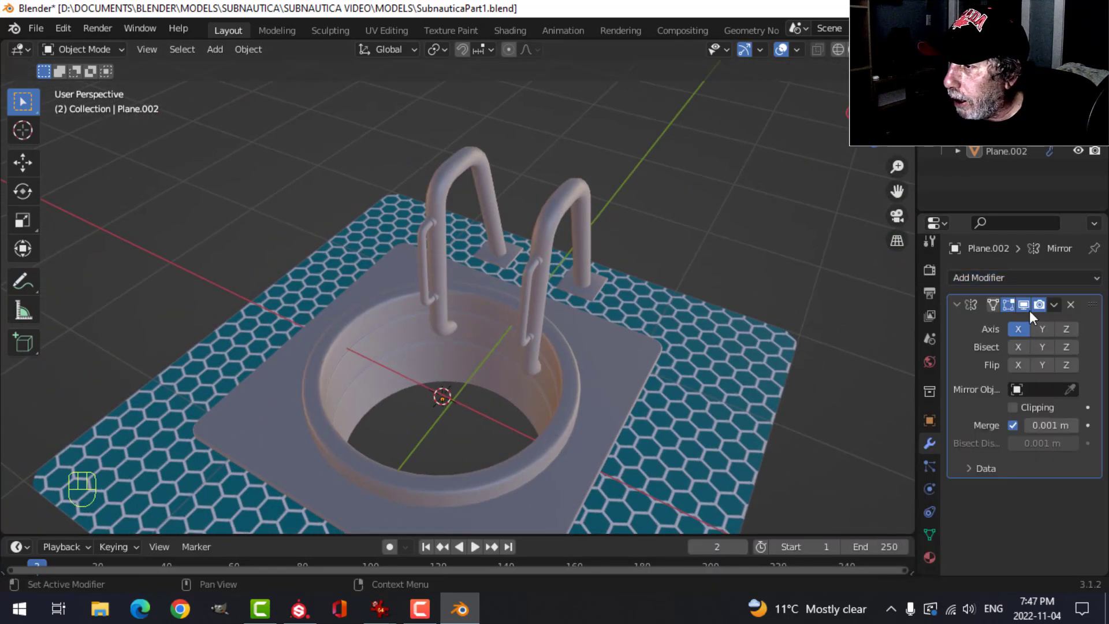
left_click(1070, 305)
Try a Catmull-Clark Subdivision Surface modifier on the joined rail assembly, check its shape, and remove the modifier
scroll(538, 198, "up", 3)
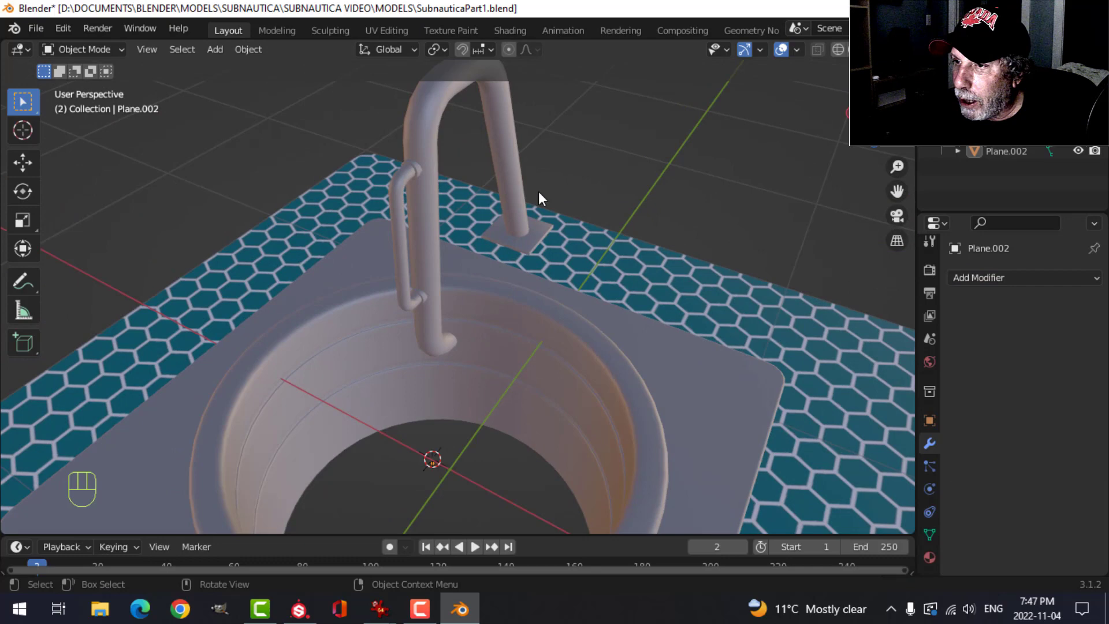
right_click(421, 106)
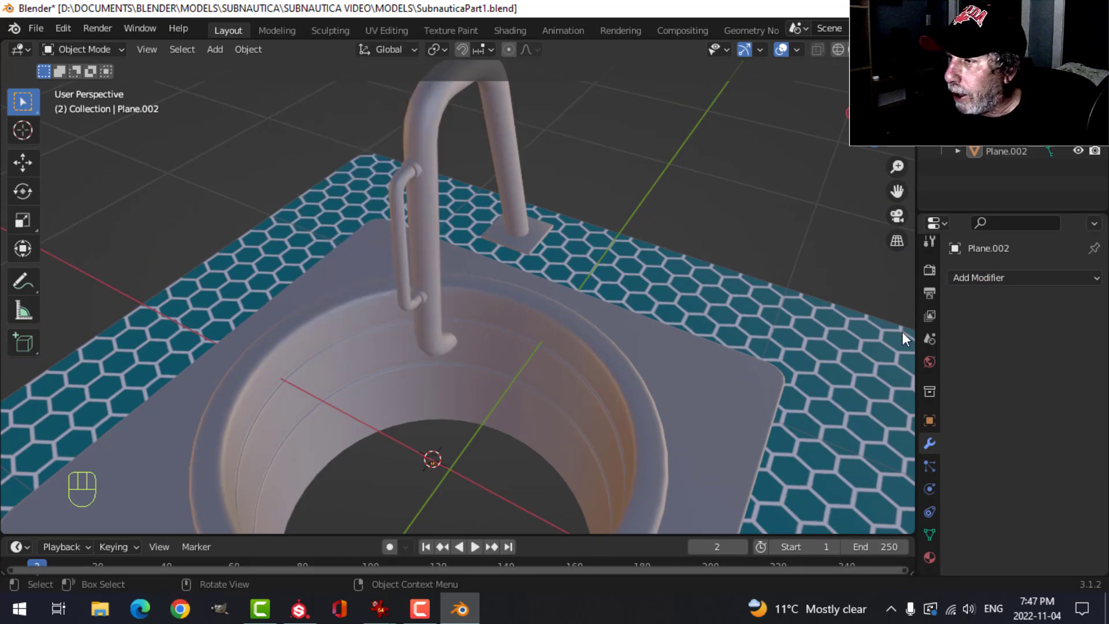
left_click(434, 131)
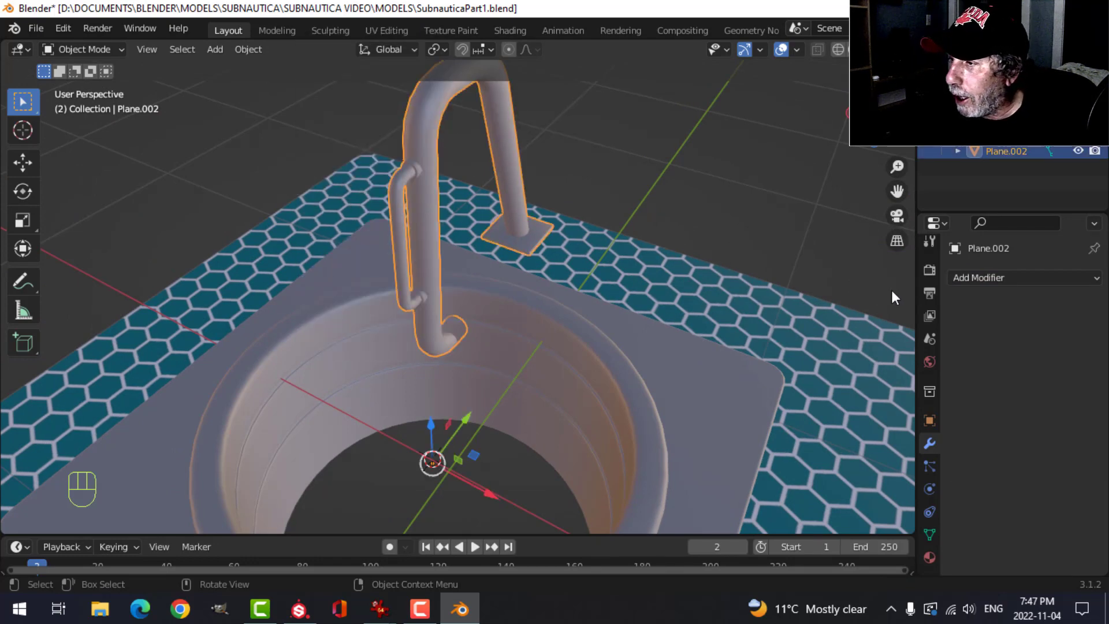
left_click(964, 278)
scroll(779, 536, "down", 1)
left_click(784, 544)
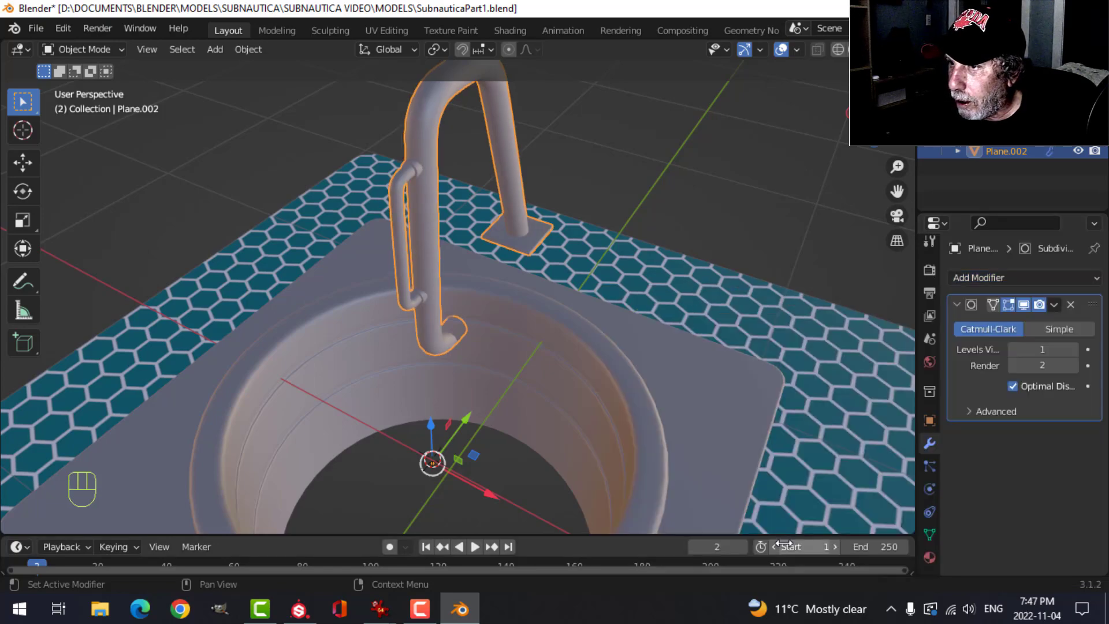
key("alt+a")
middle_click_drag(633, 207, 578, 236)
middle_click_drag(578, 236, 556, 256)
scroll(541, 318, "up", 2)
scroll(598, 300, "down", 2)
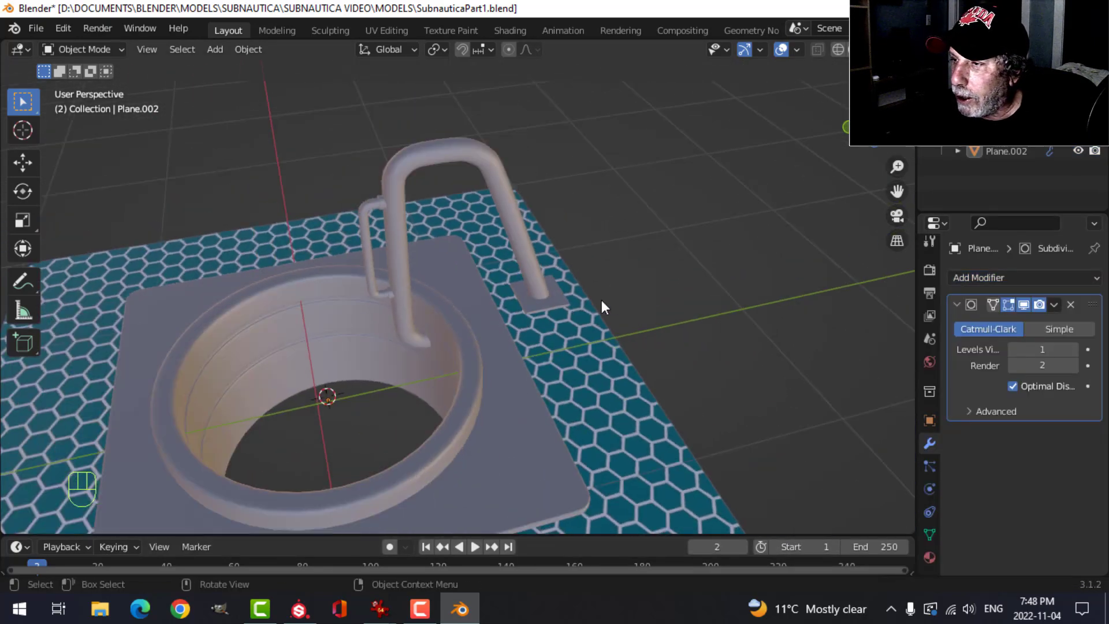
left_click(1070, 305)
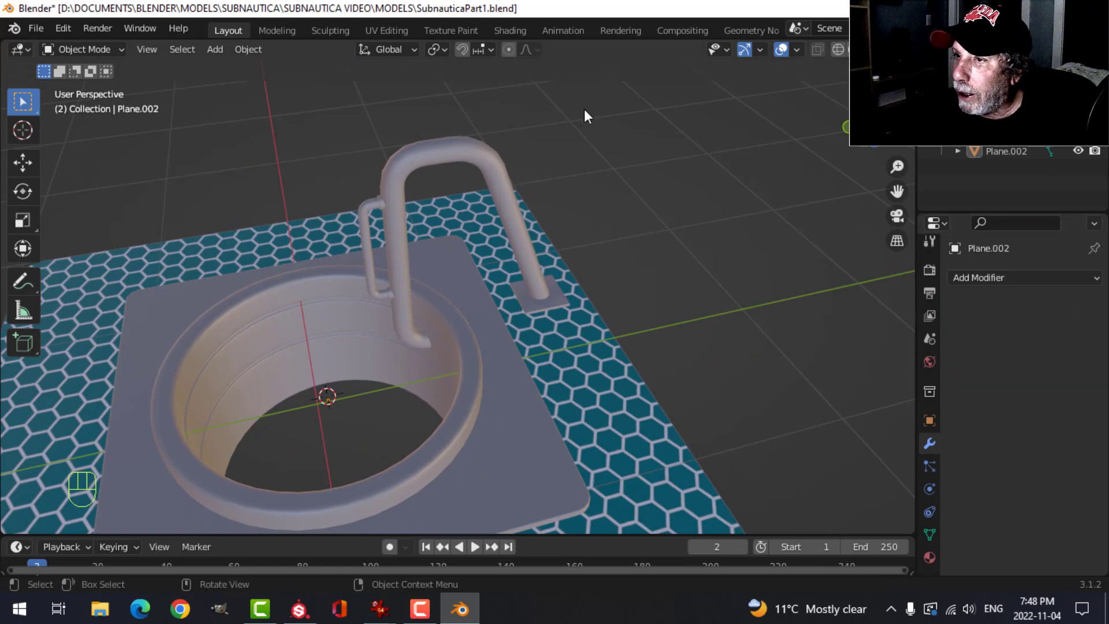
Turn on the Face Orientation overlay to check the normals of the rail and hatch
left_click(504, 173)
left_click(798, 50)
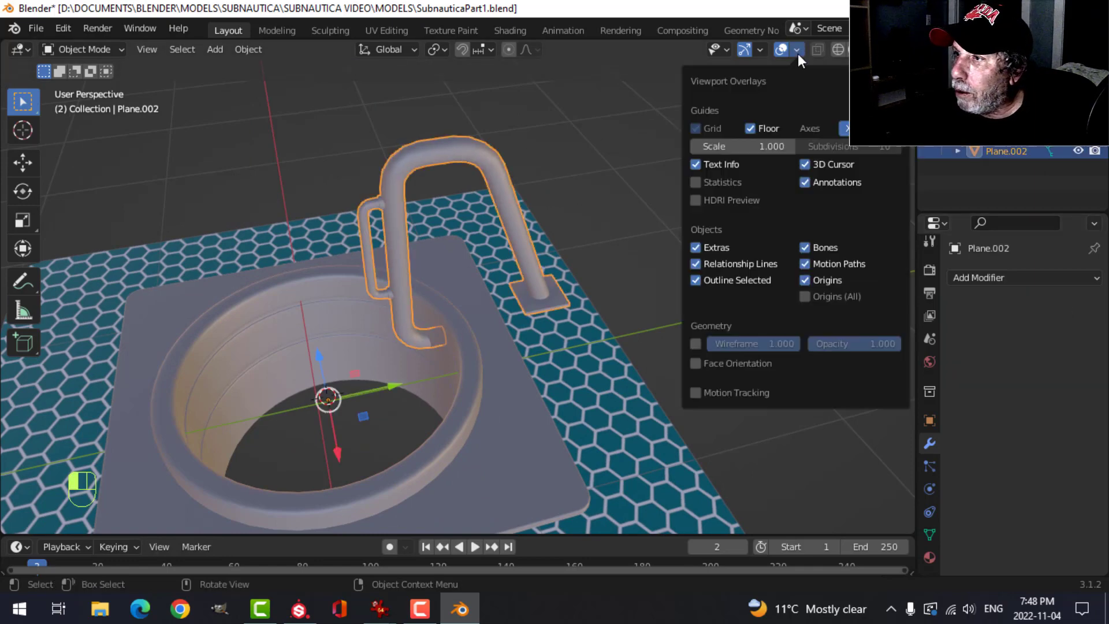
left_click(727, 364)
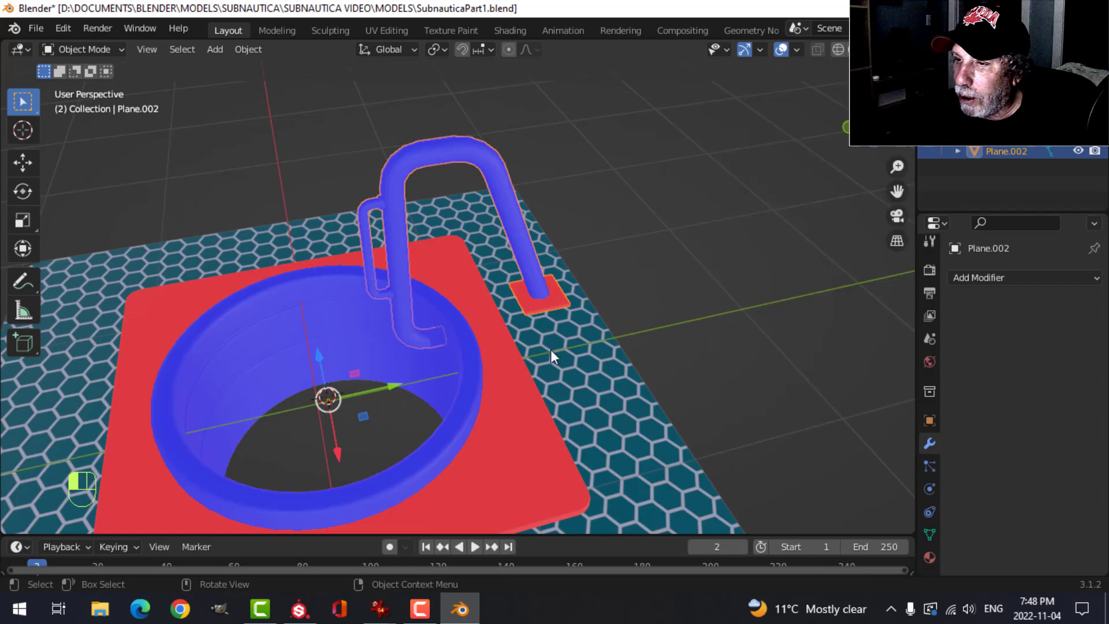
Recalculate the normals of all faces of the hatch's square base plate to the outside
middle_click_drag(550, 349, 629, 287, "shift")
left_click(631, 285)
key("Tab")
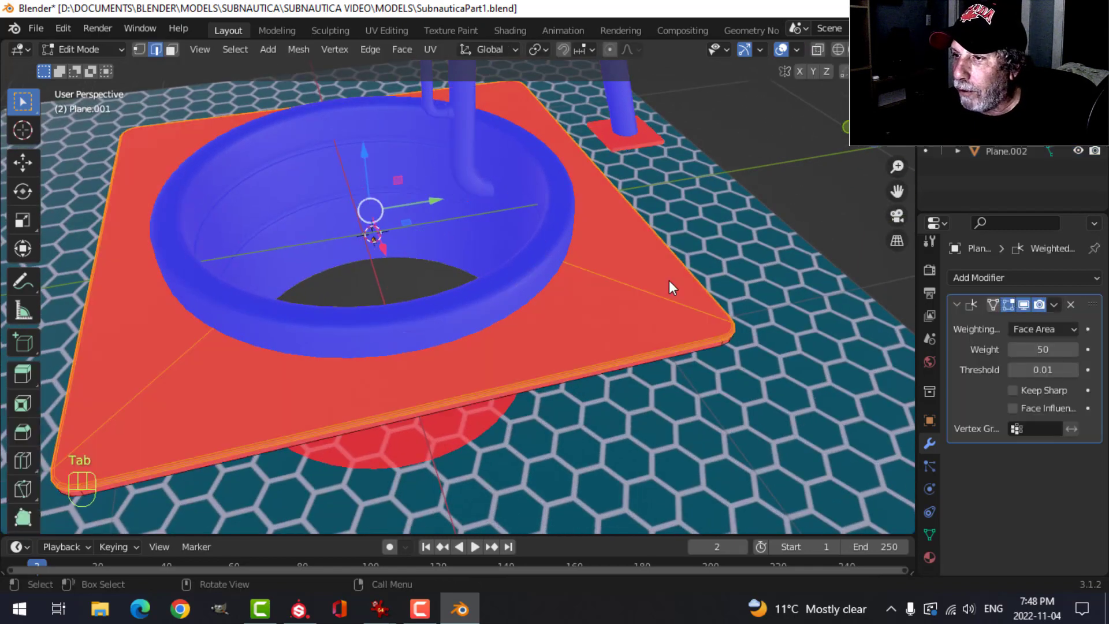
key("a")
key("alt+n")
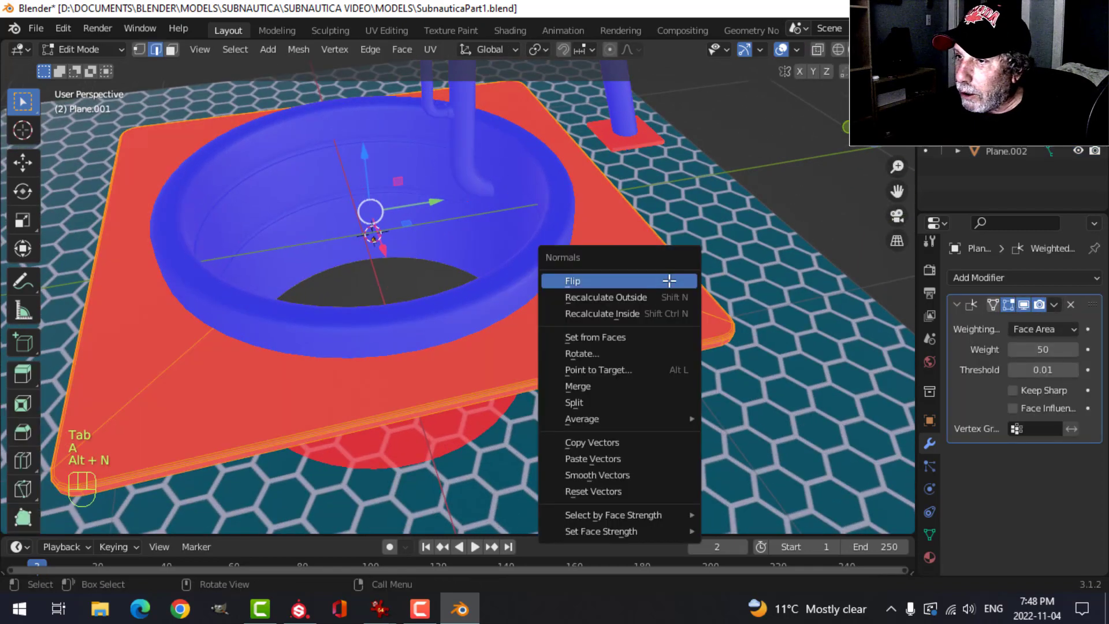
left_click(664, 293)
key("alt+a")
key("Tab")
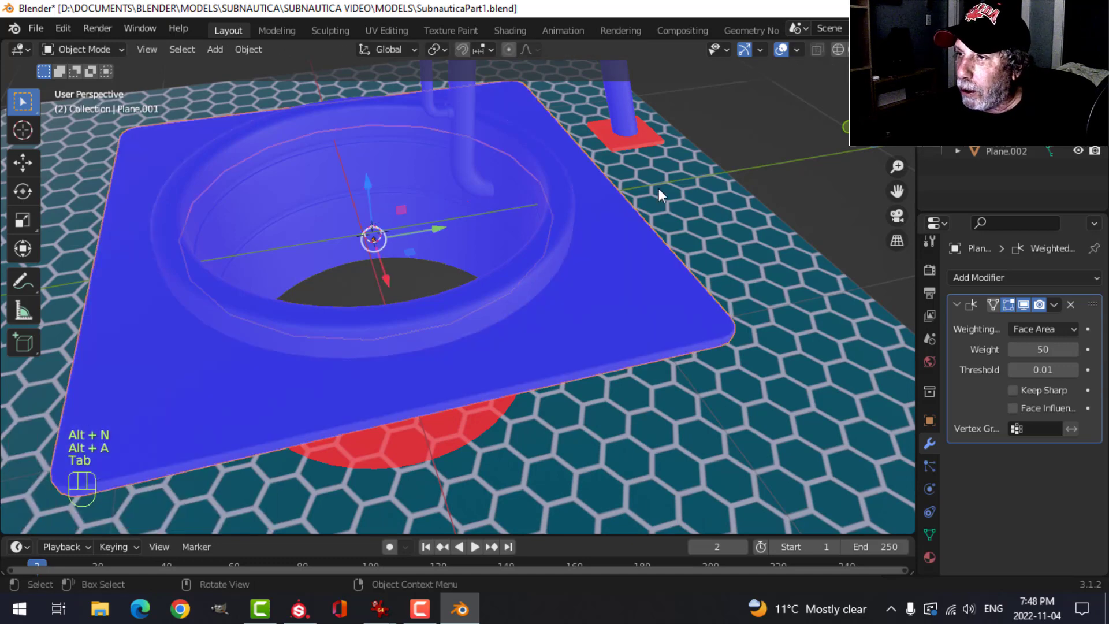
Recalculate the normals of all faces of the joined rail assembly to the outside
left_click(646, 143)
key("Tab")
key("a")
key("alt+n")
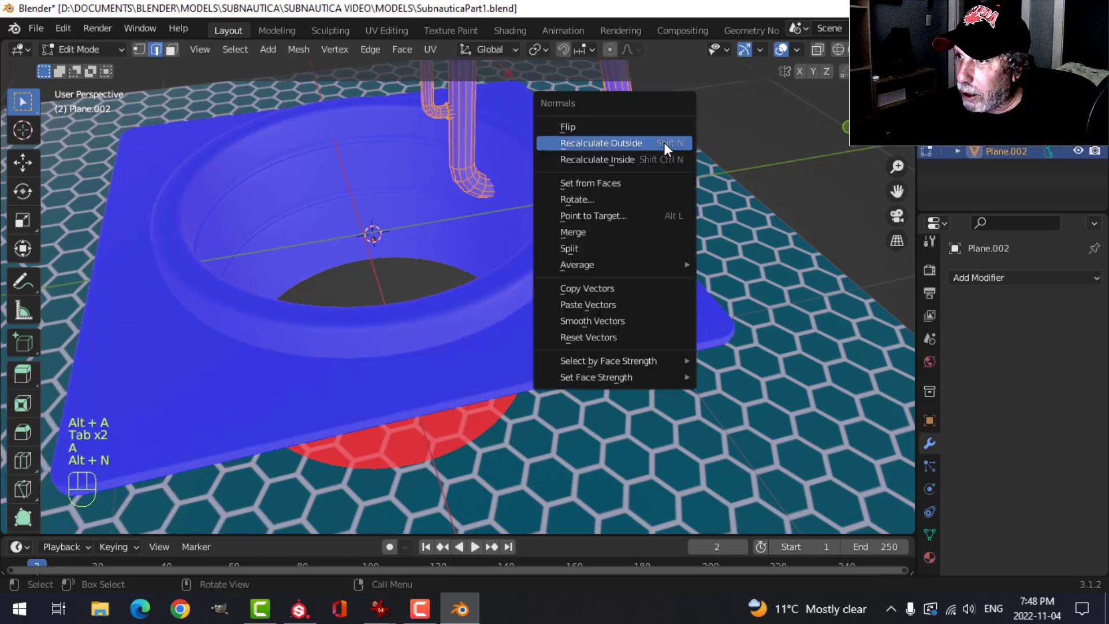
left_click(664, 144)
key("Tab")
scroll(705, 193, "down", 5)
key("alt+a")
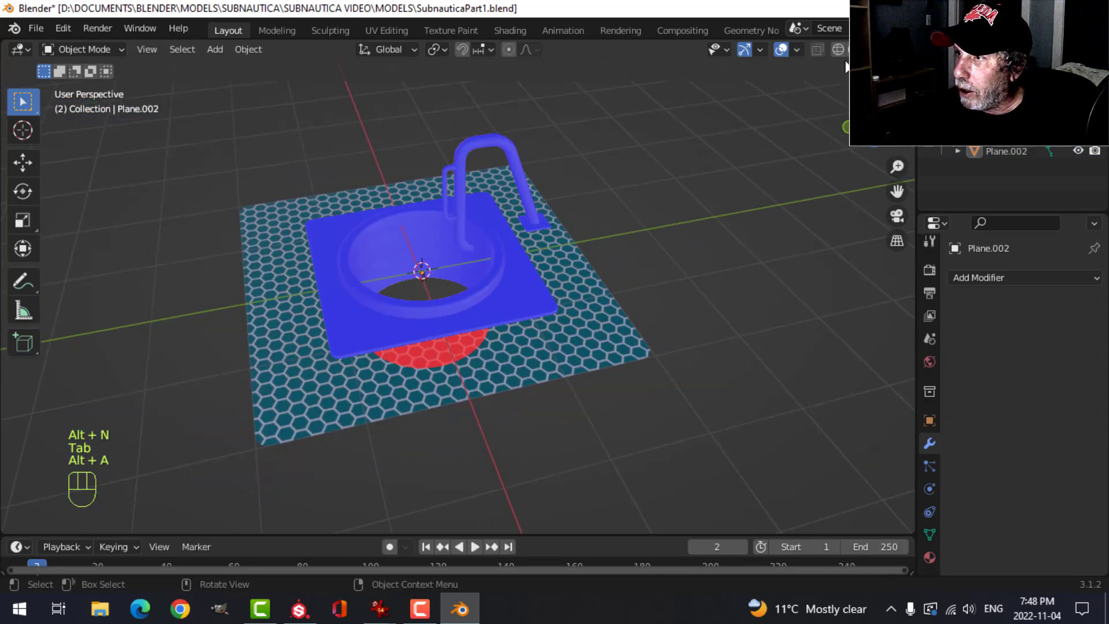
Turn off the Face Orientation overlay and inspect the hatch's square base plate and round ring
left_click(798, 50)
left_click(746, 362)
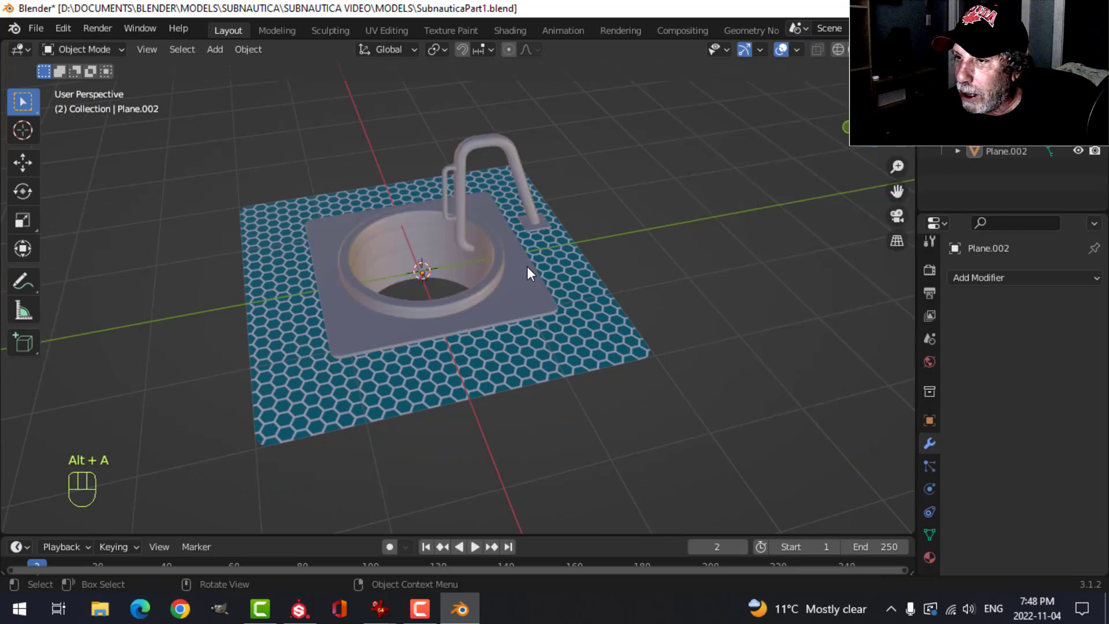
middle_click_drag(527, 266, 576, 231)
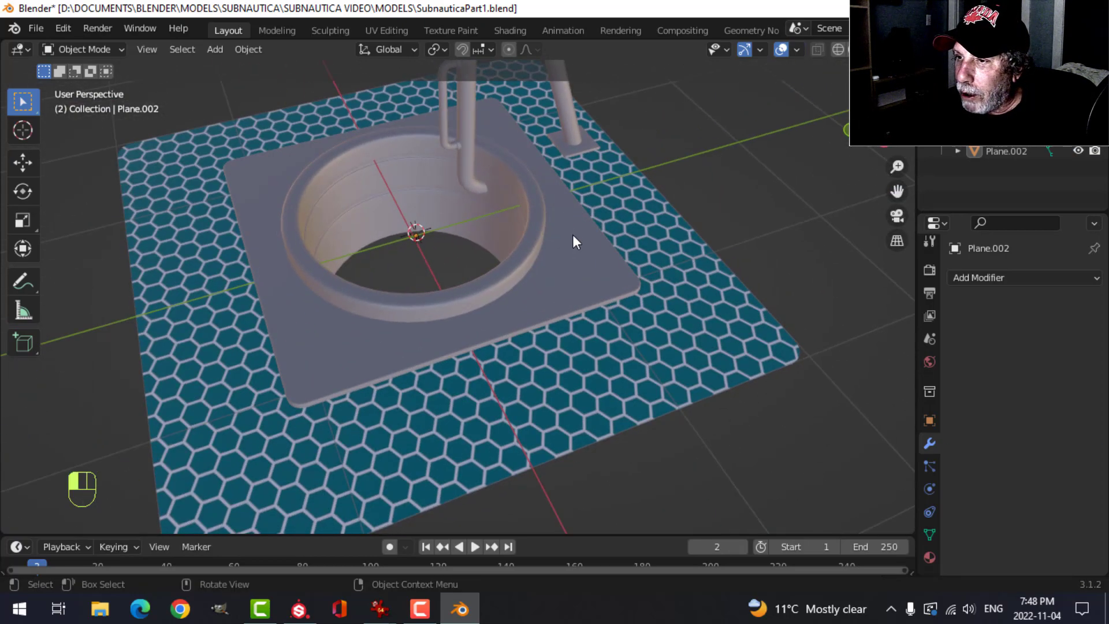
left_click(573, 236)
scroll(574, 262, "down", 2)
scroll(601, 259, "up", 4)
key("alt+a")
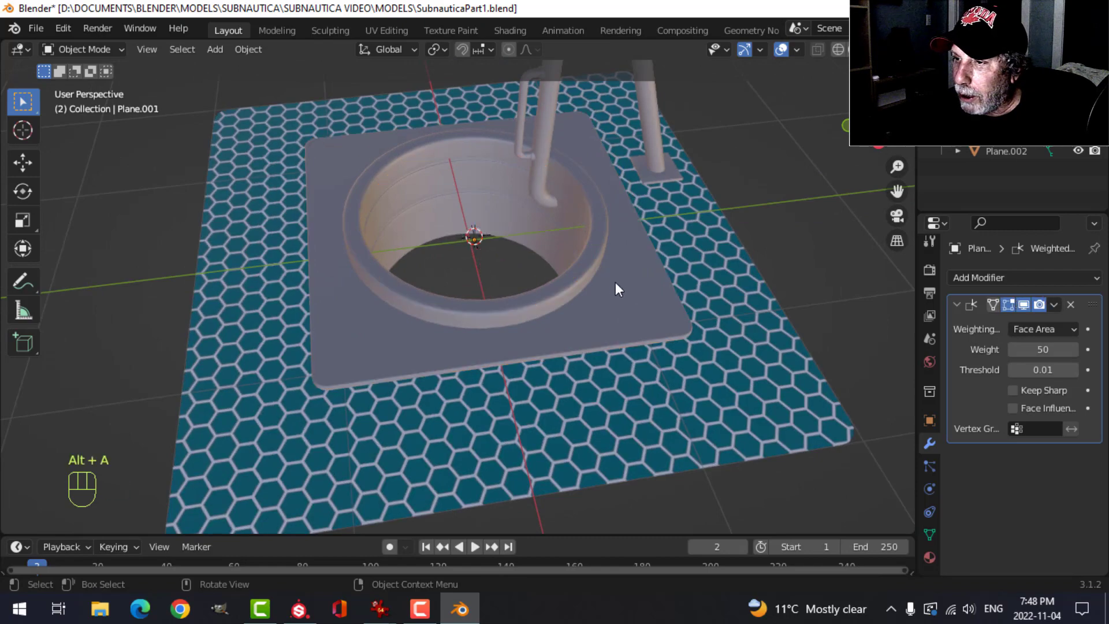
left_click(622, 248)
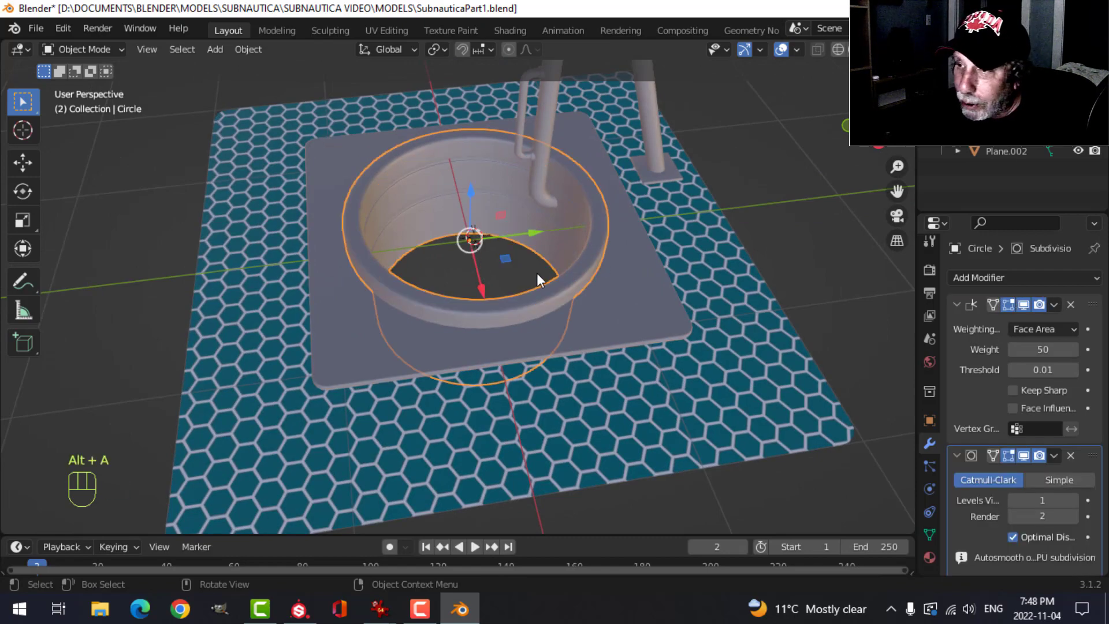
left_click(616, 318)
Add a Mirror modifier across the X axis to the joined rail assembly to produce the second rail
left_click(569, 148)
scroll(572, 156, "down", 3)
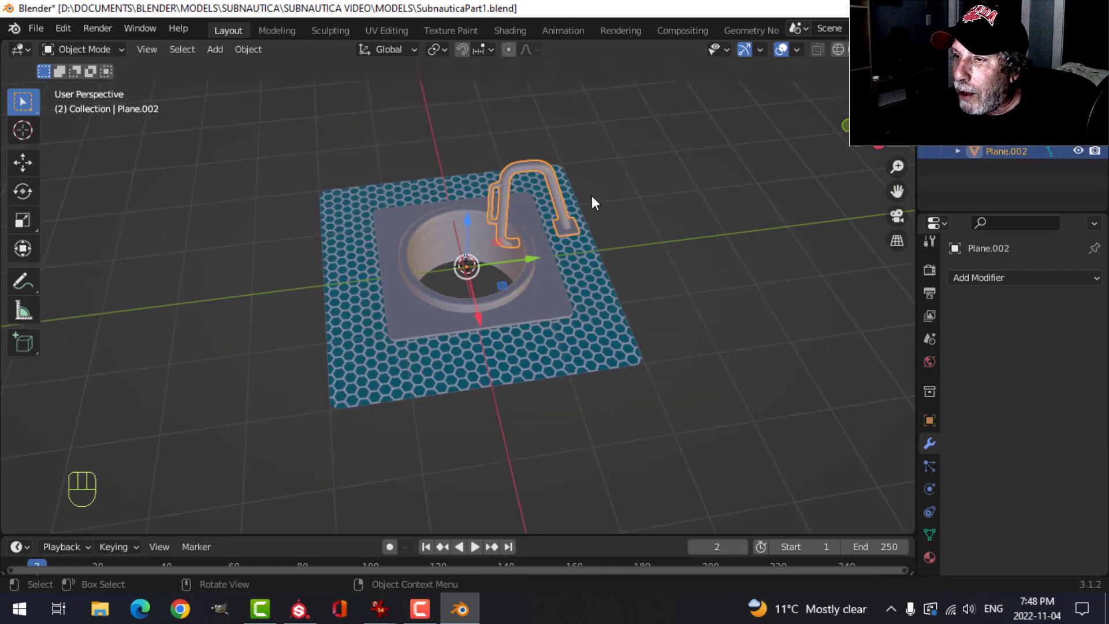
middle_click_drag(591, 196, 693, 231)
left_click(971, 278)
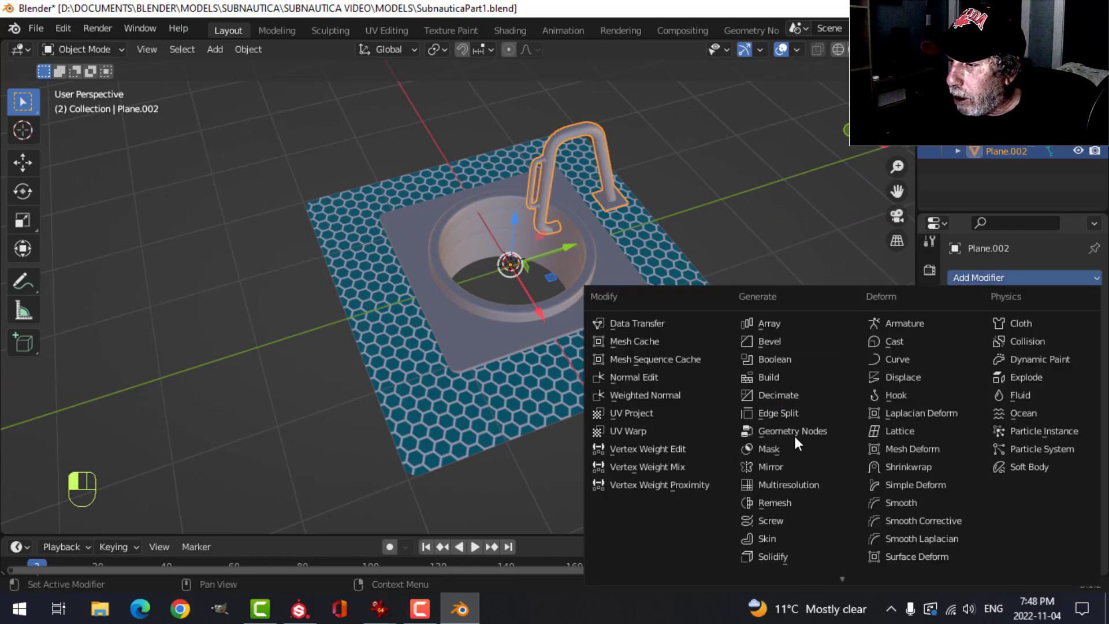
left_click(781, 468)
scroll(687, 267, "up", 2)
key("alt+a")
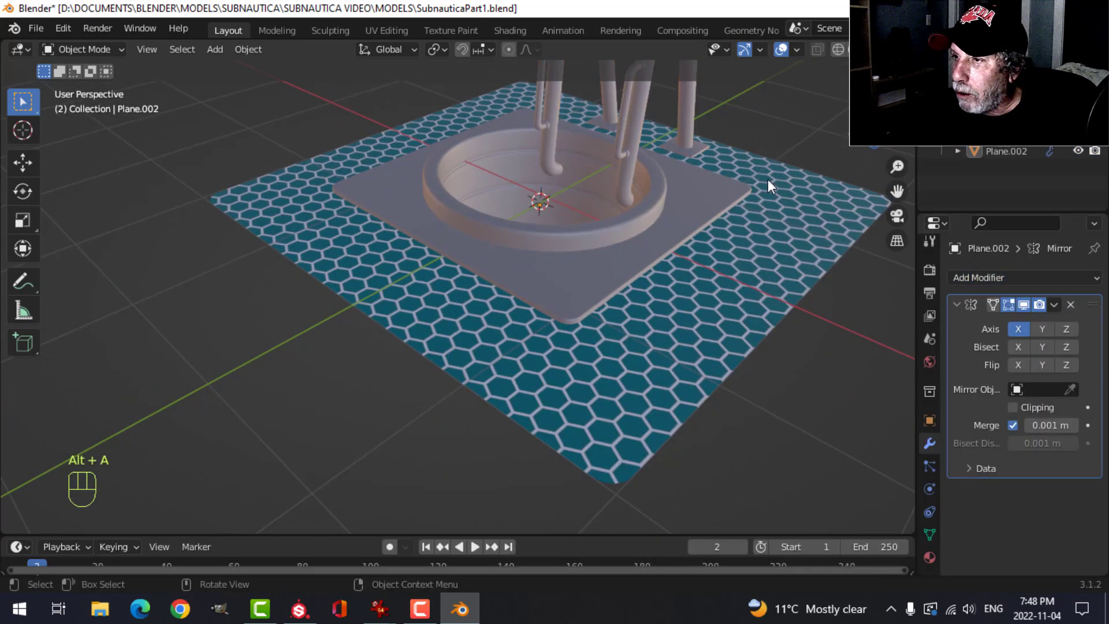
middle_click_drag(768, 179, 711, 246, "shift")
middle_click_drag(711, 246, 694, 272)
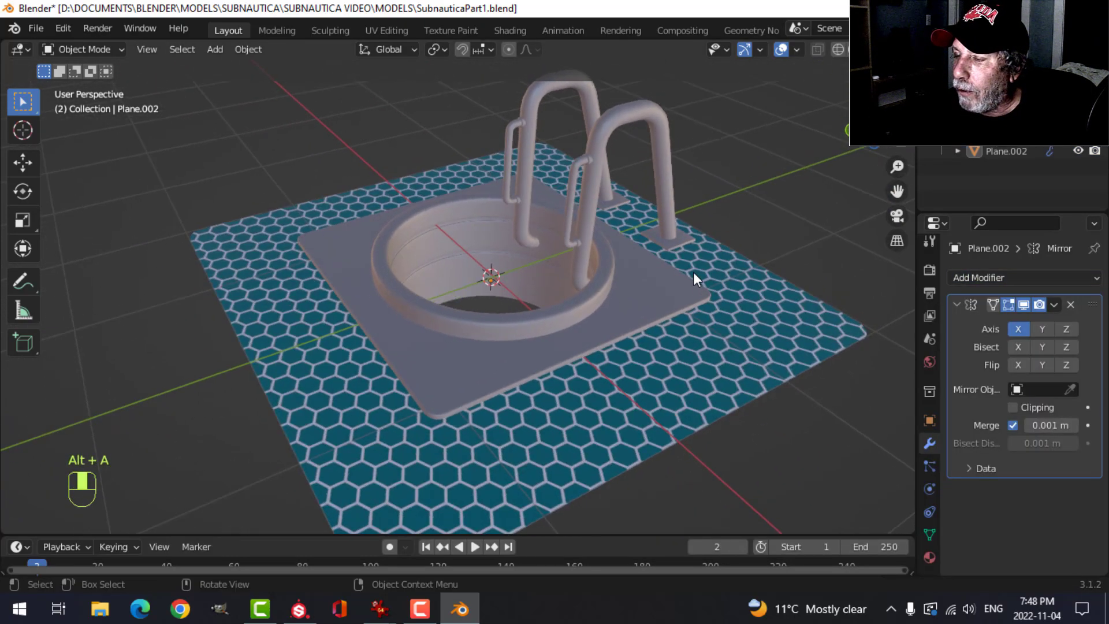
scroll(693, 272, "down", 1)
middle_click_drag(630, 293, 619, 315, "shift")
middle_click_drag(619, 314, 619, 311)
Change the viewport shading's lighting to the outdoor HDRI with blue sky and grass, and check the hatch under it
left_click(905, 49)
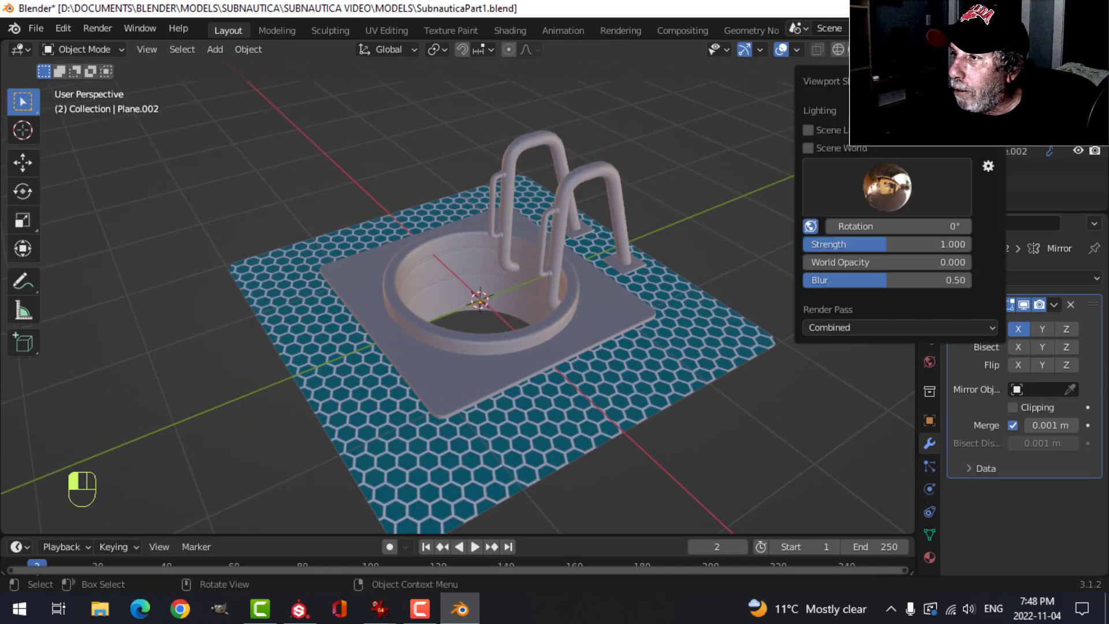
left_click(886, 167)
left_click(905, 253)
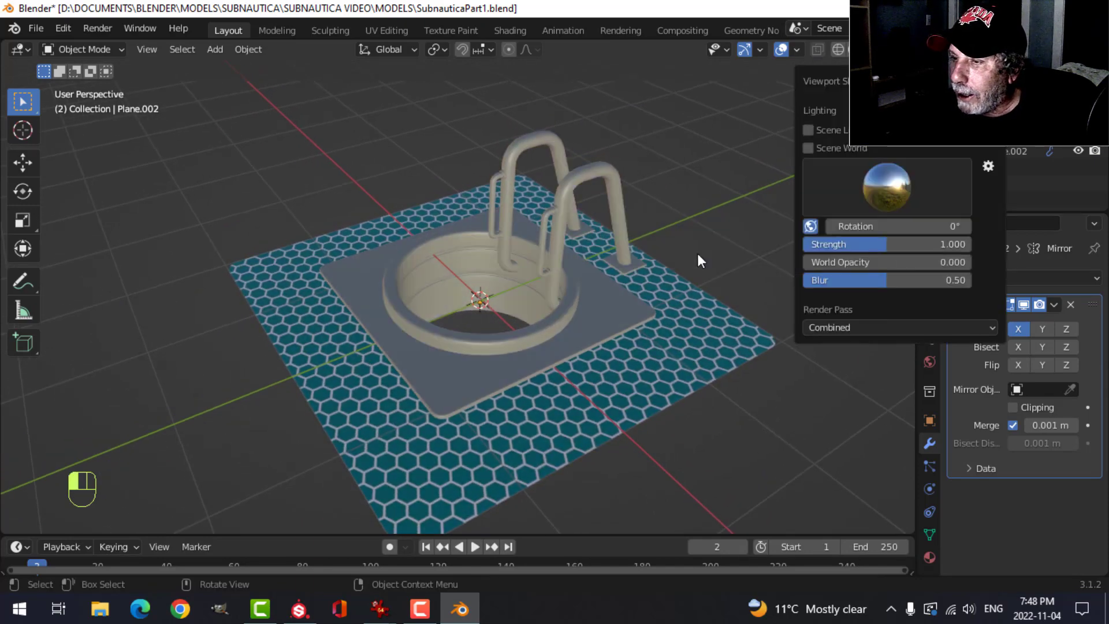
scroll(698, 253, "up", 3)
middle_click_drag(627, 247, 500, 266)
scroll(536, 287, "down", 4)
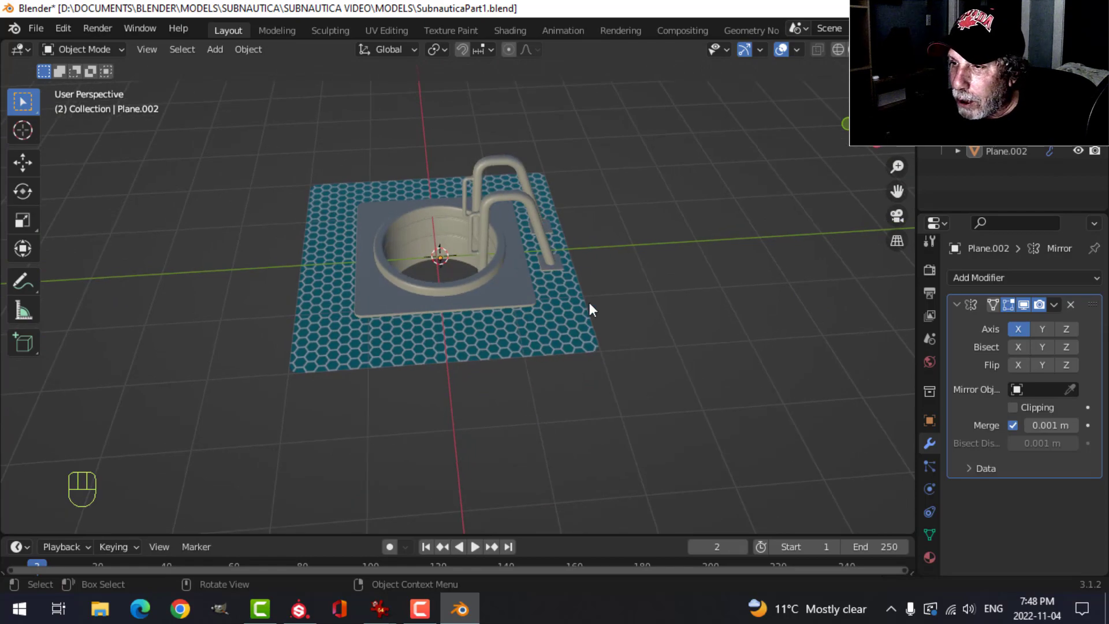
middle_click_drag(597, 305, 680, 381)
scroll(635, 283, "up", 3)
scroll(630, 285, "down", 2)
middle_click_drag(630, 279, 619, 286)
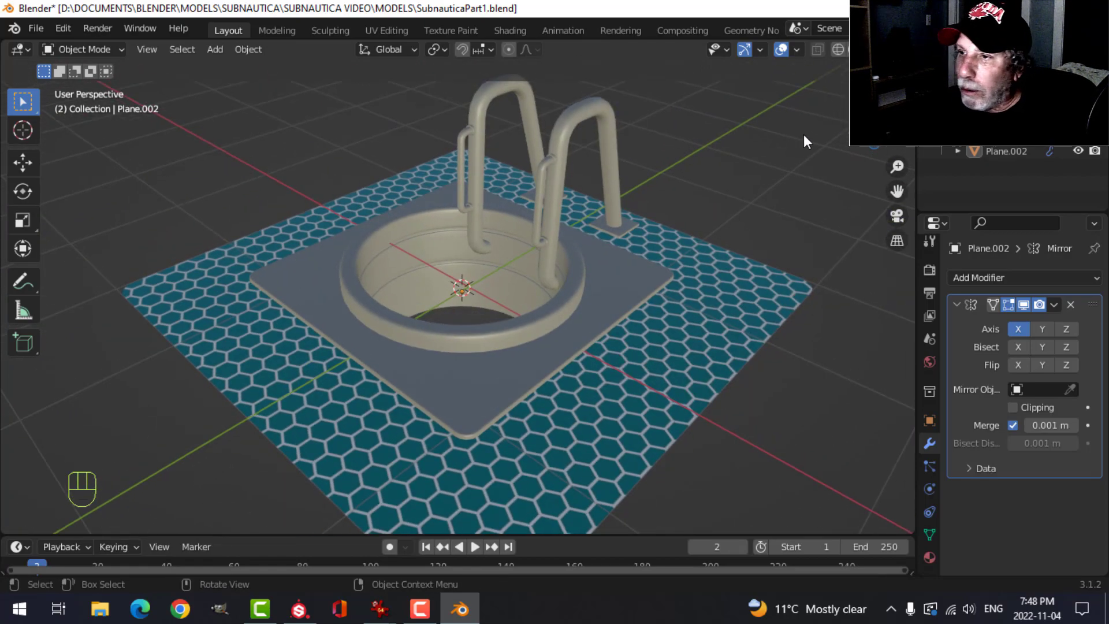
Save the Blender file with the mirrored rails
key("ctrl+s")
scroll(718, 186, "down", 1)
middle_click_drag(711, 188, 725, 203, "shift")
middle_click_drag(725, 203, 712, 254)
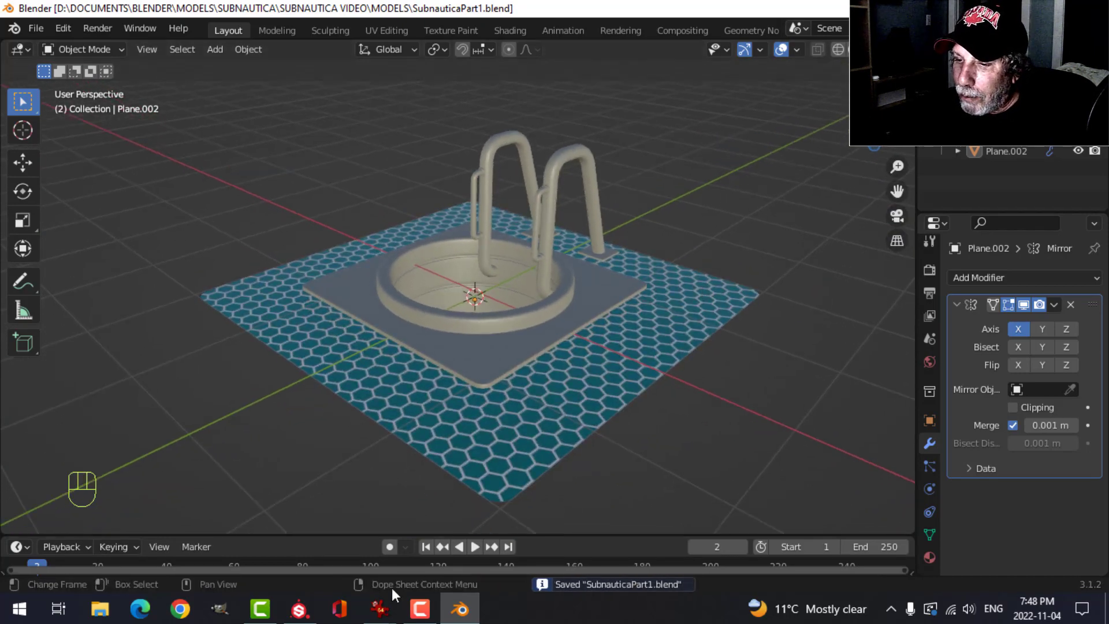
Switch to IrfanView and examine the floor hatch, rails and yellow handles in the Subnautica reference image
mouse_move(380, 608)
left_click(445, 552)
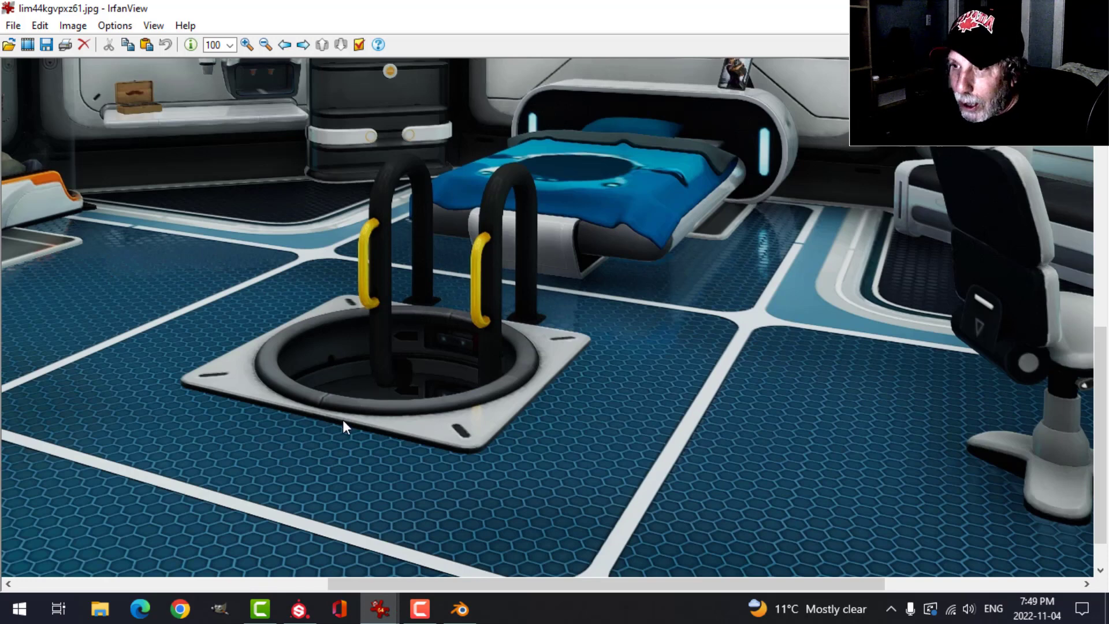
scroll(342, 419, "down", 1)
scroll(285, 390, "up", 2)
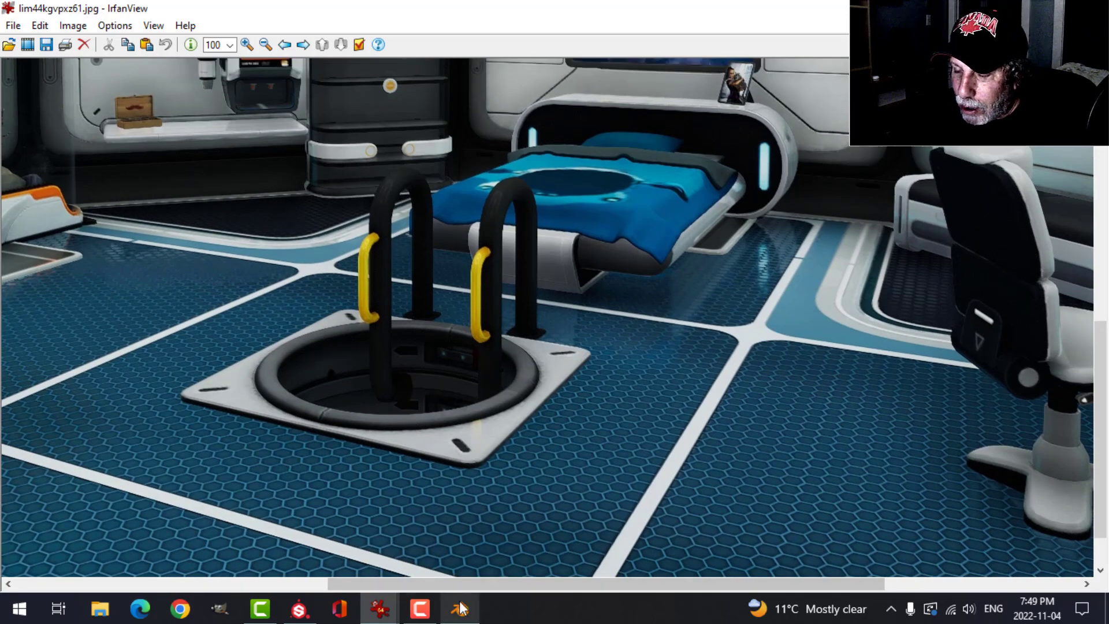
Look at the hexagonal floor project in Substance Painter, and return to Blender to review the finished hatch model
left_click(294, 609)
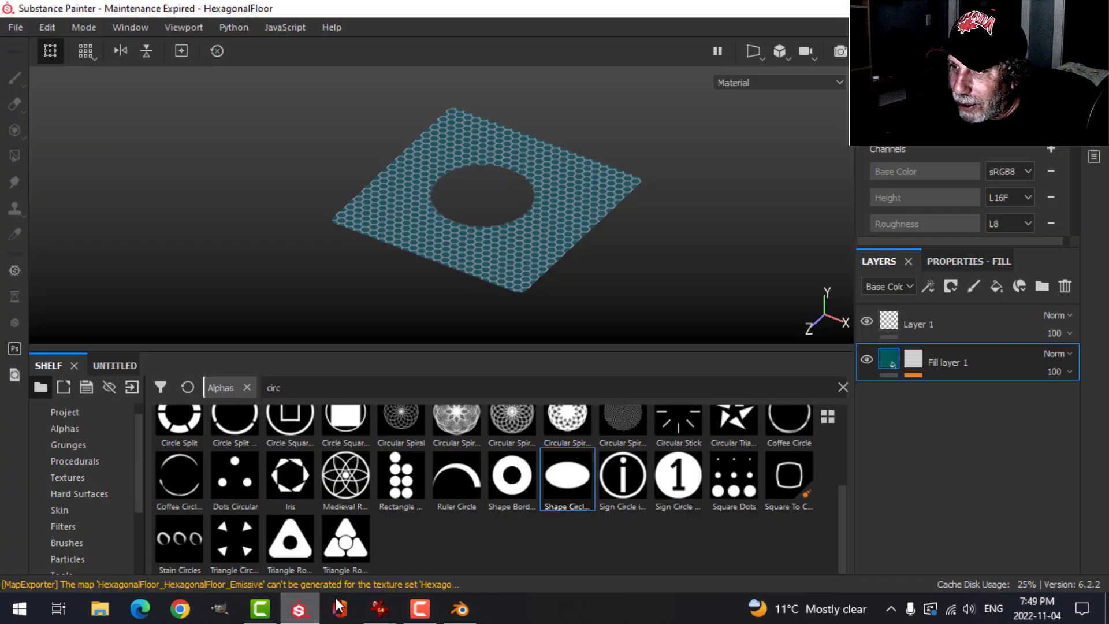
left_click(460, 609)
middle_click_drag(491, 397, 586, 354)
scroll(509, 388, "up", 2)
mouse_move(587, 361)
middle_mouse_down()
mouse_move(555, 351)
mouse_move(556, 320)
mouse_move(603, 373)
mouse_move(580, 370)
middle_mouse_up()
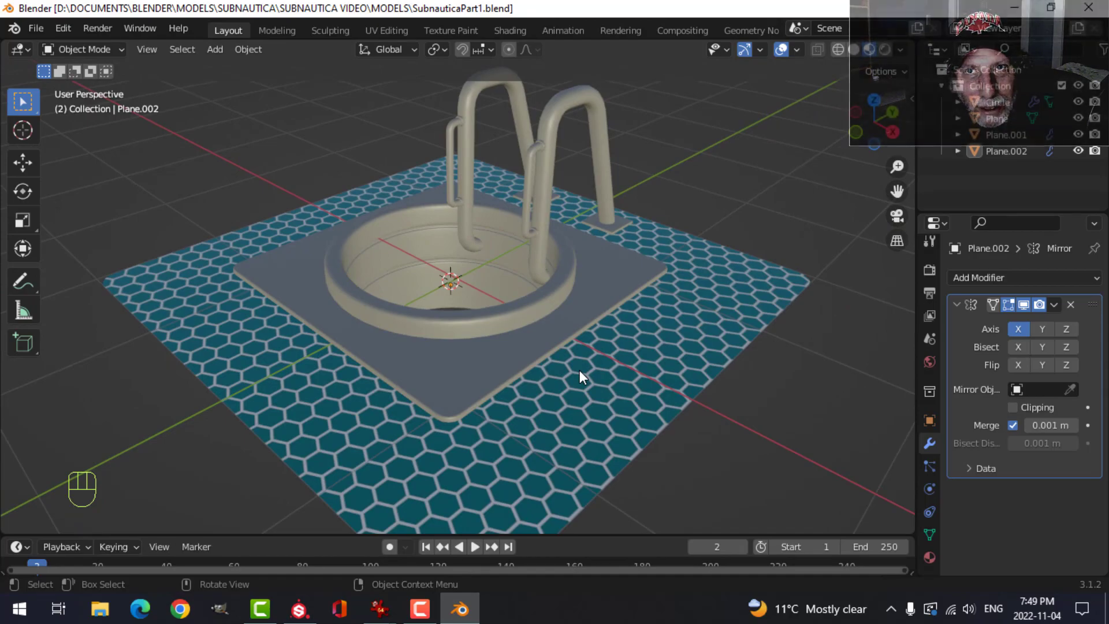